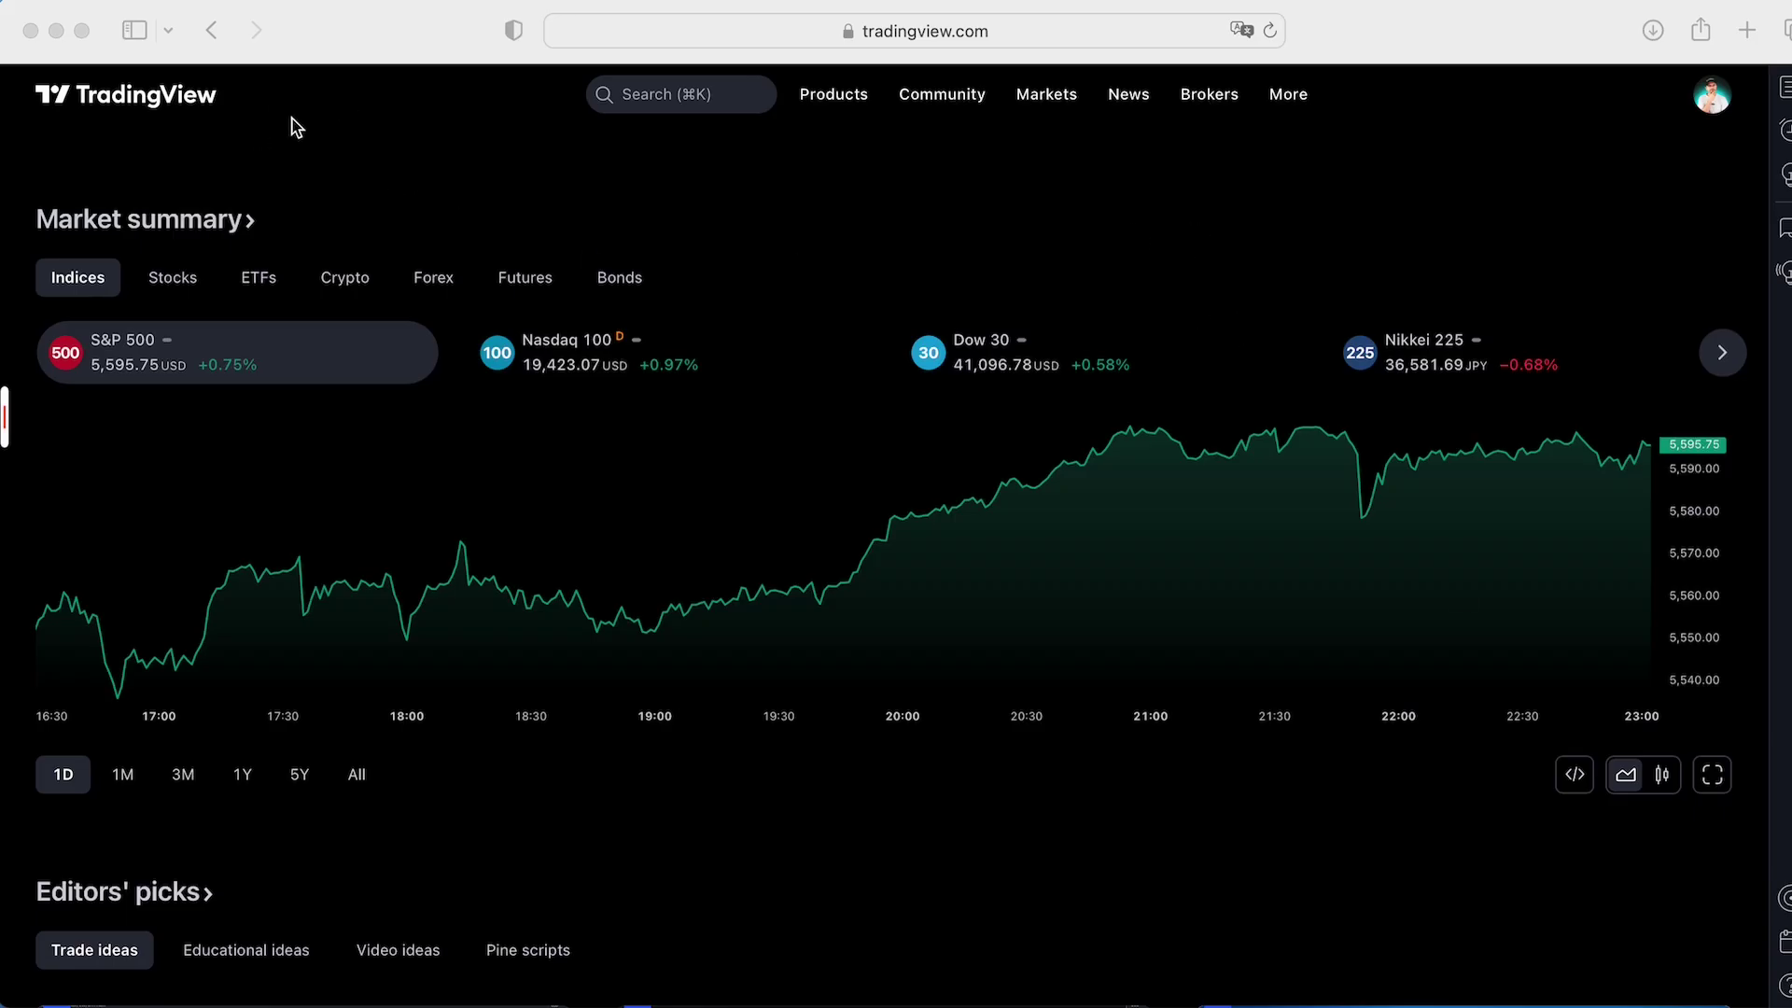
Open the Products dropdown in the TradingView home page's top navigation
left_click(824, 105)
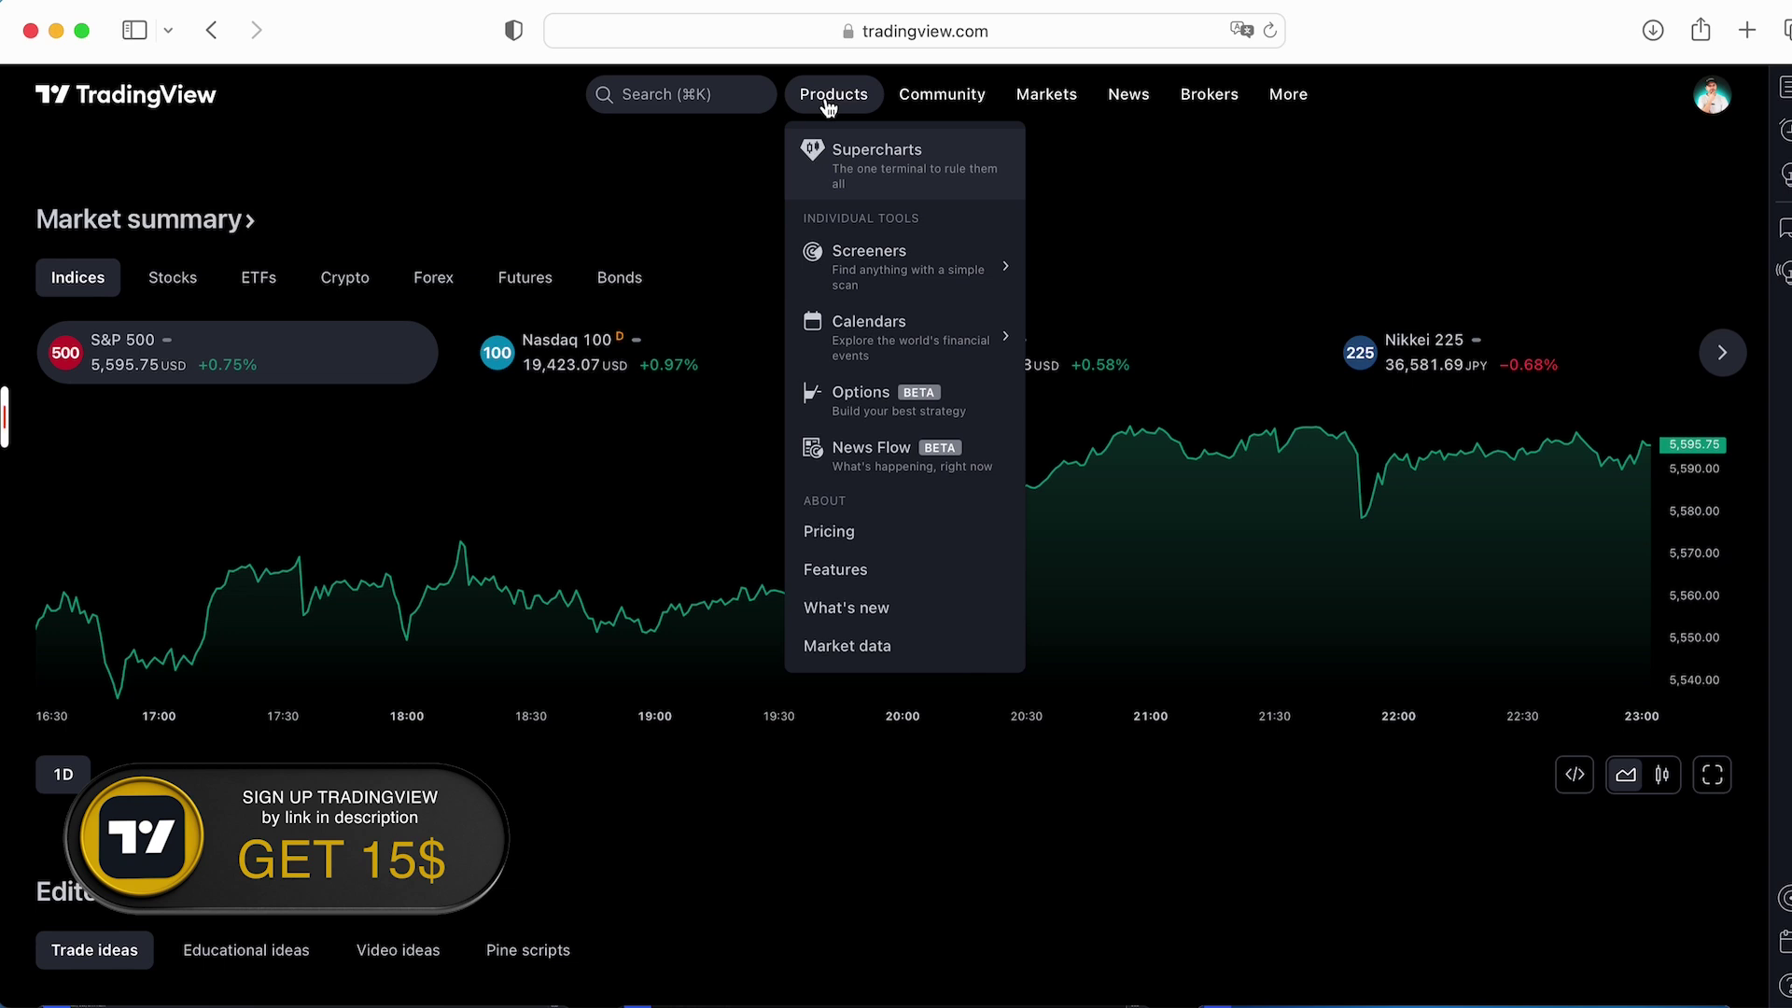
Choose Crypto pairs under Products > Screeners
mouse_move(922, 285)
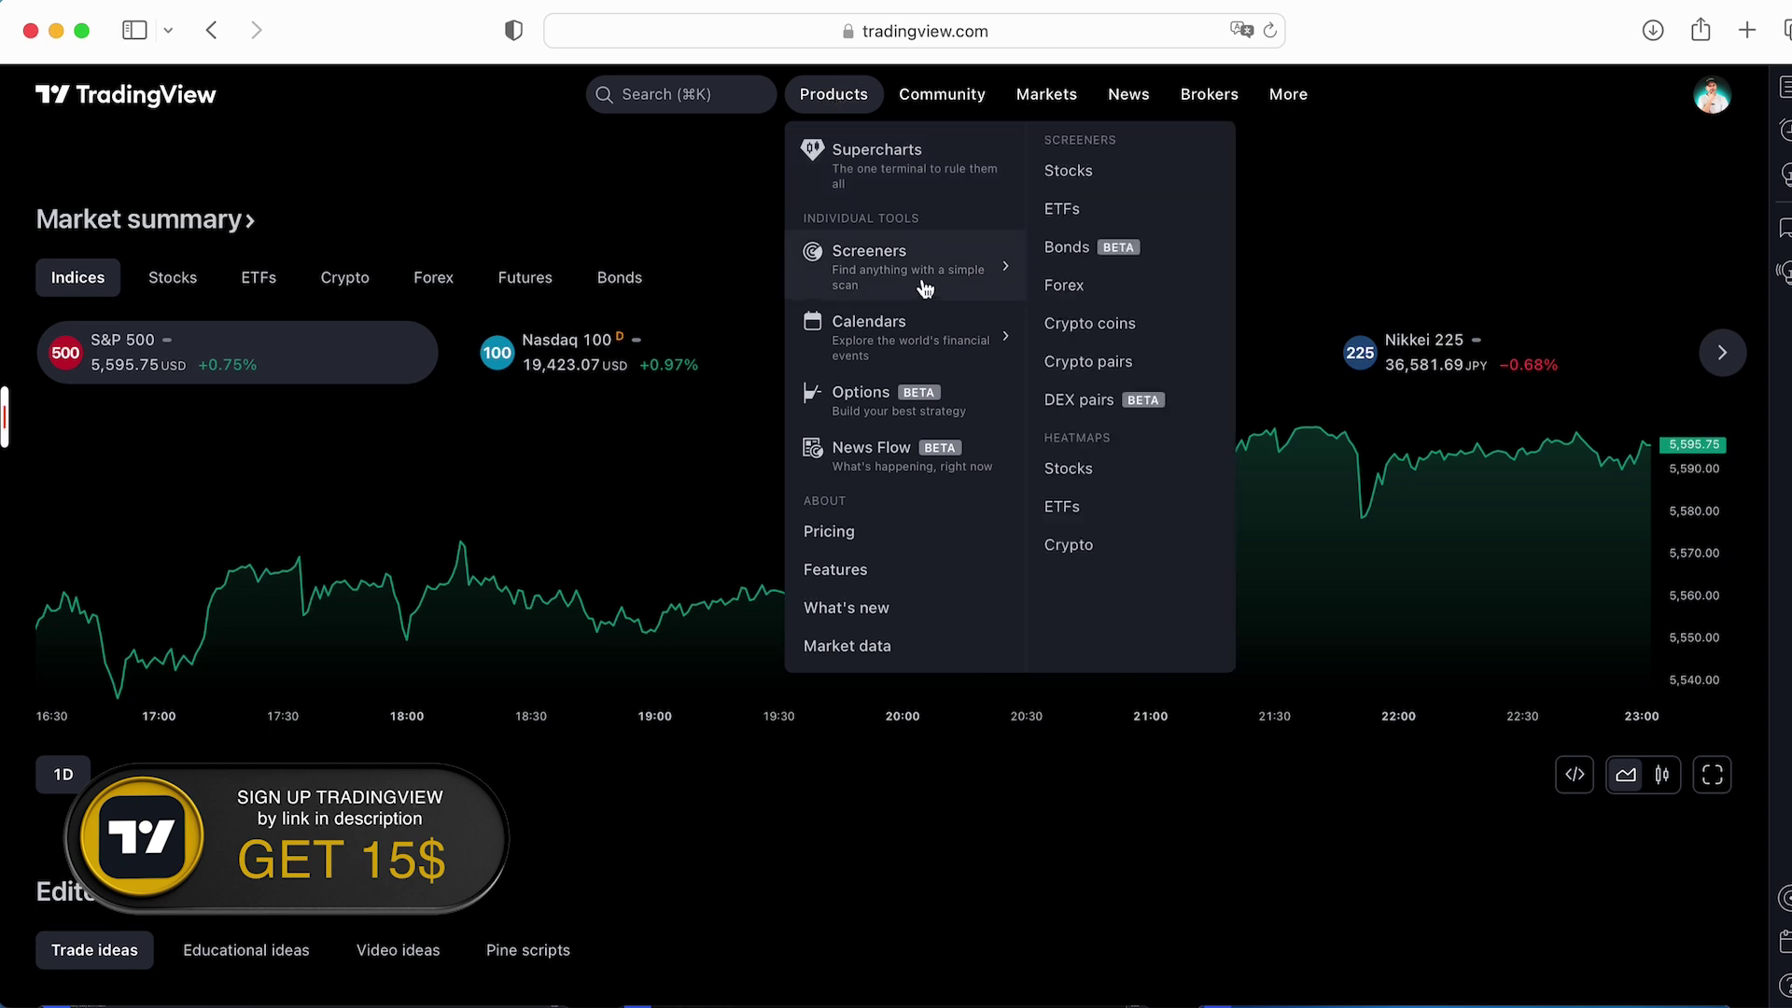
left_click(1096, 378)
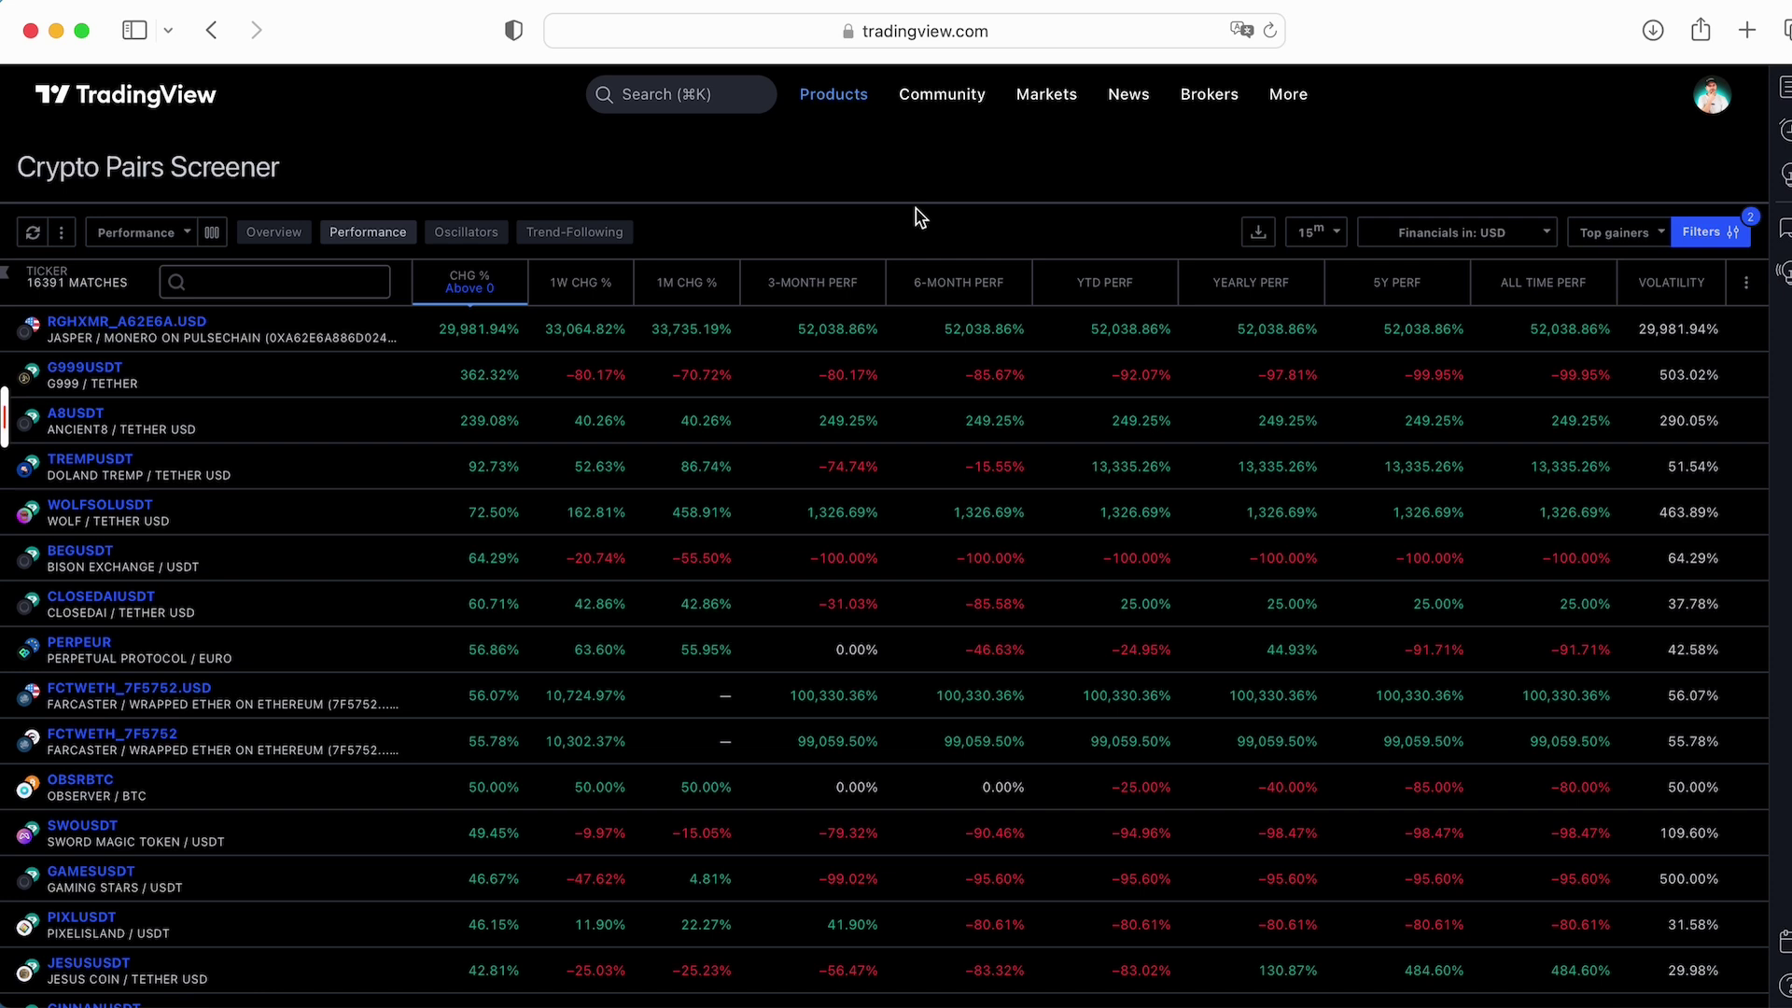
Keep the 15-minute timeframe and toggle the Trend-Following column set favourite off and back on
left_click(1330, 238)
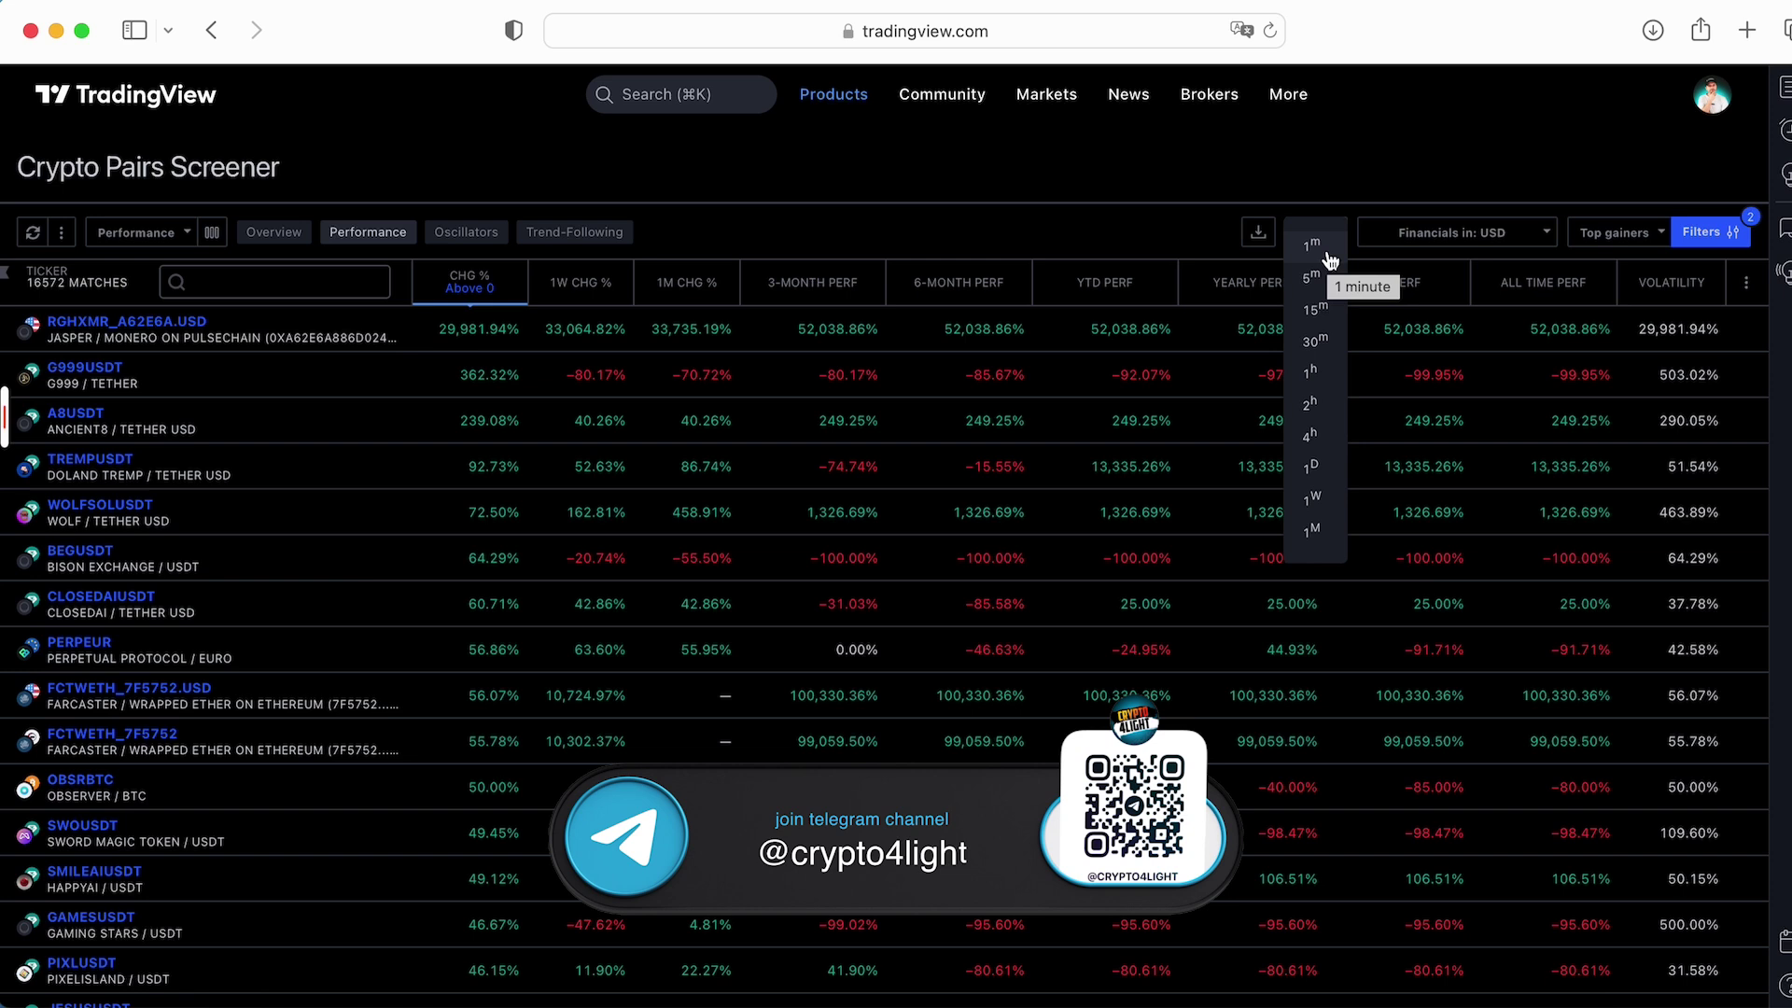
left_click(32, 233)
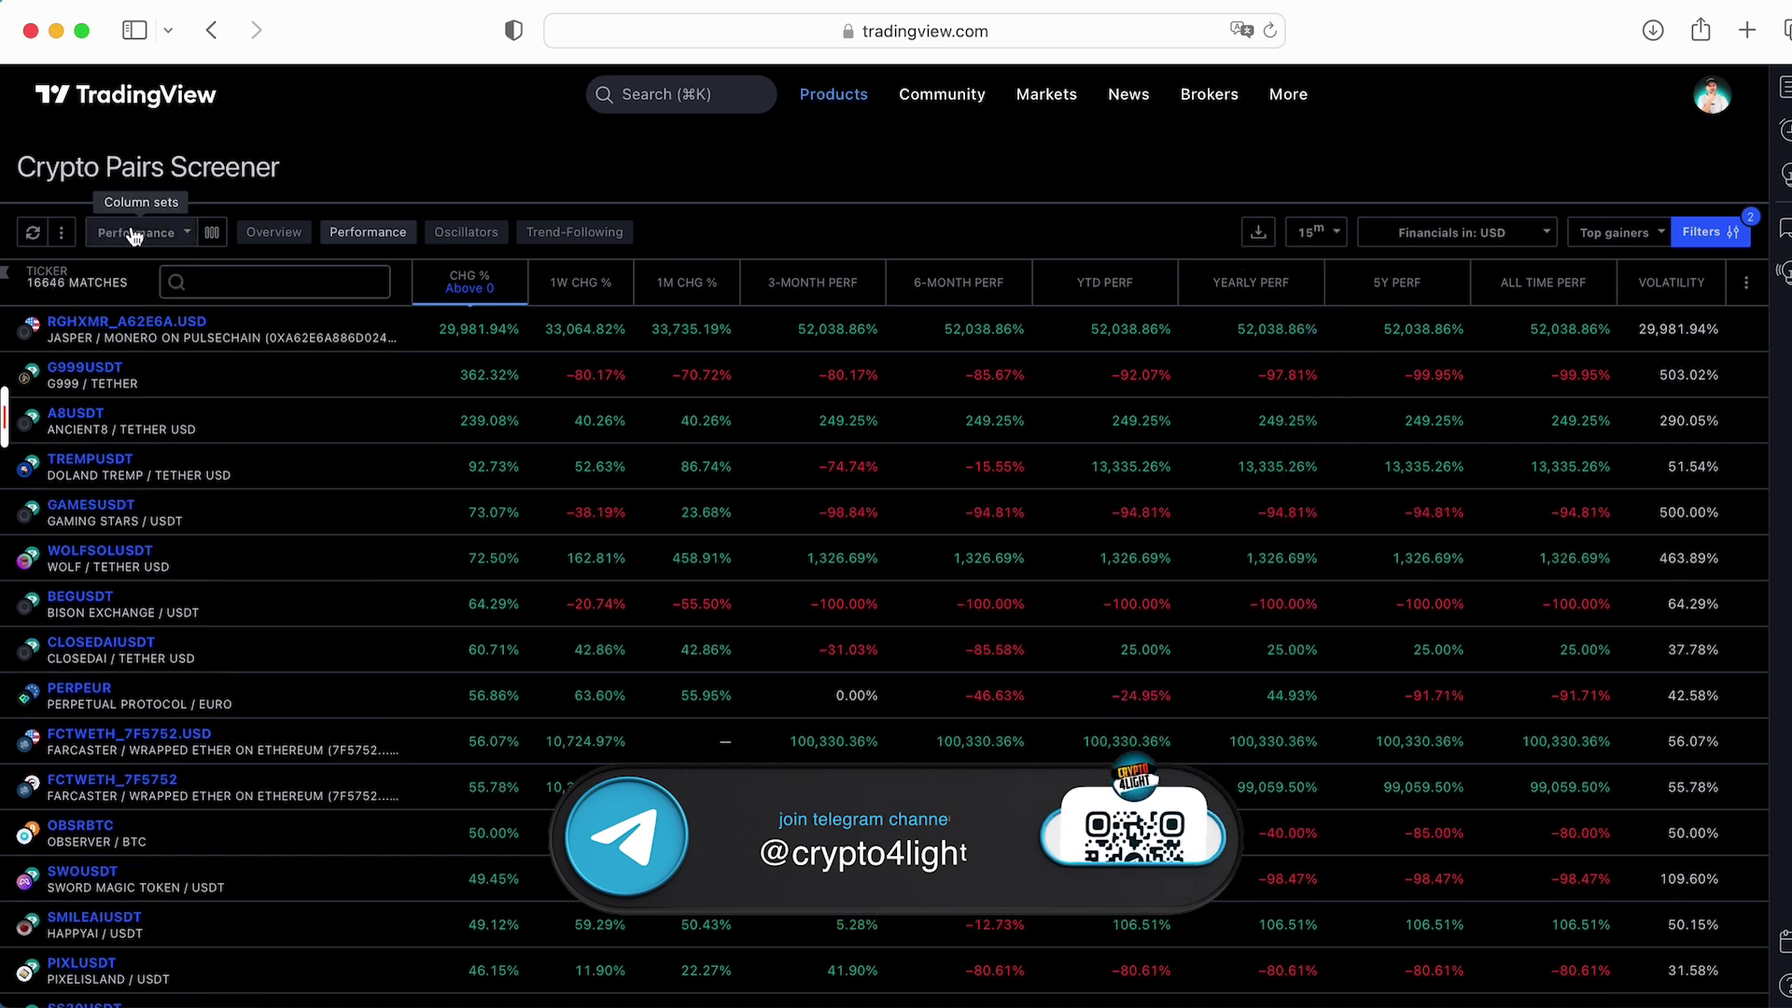
left_click(134, 235)
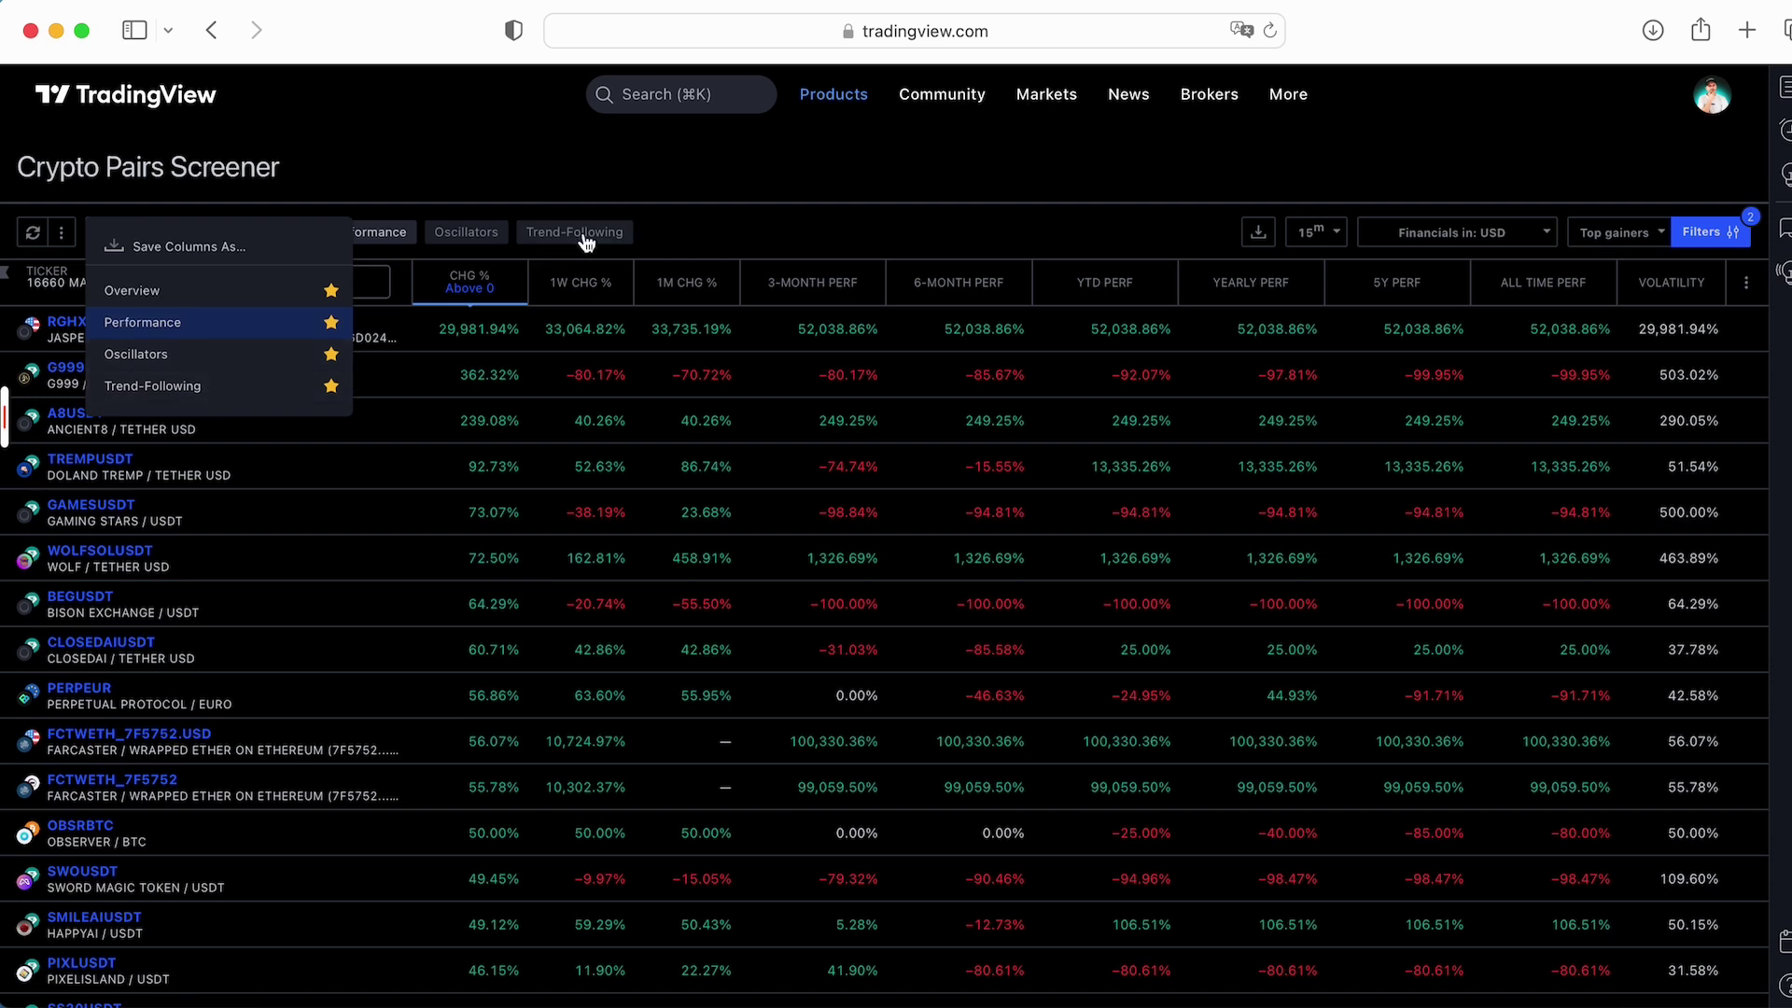
left_click(332, 386)
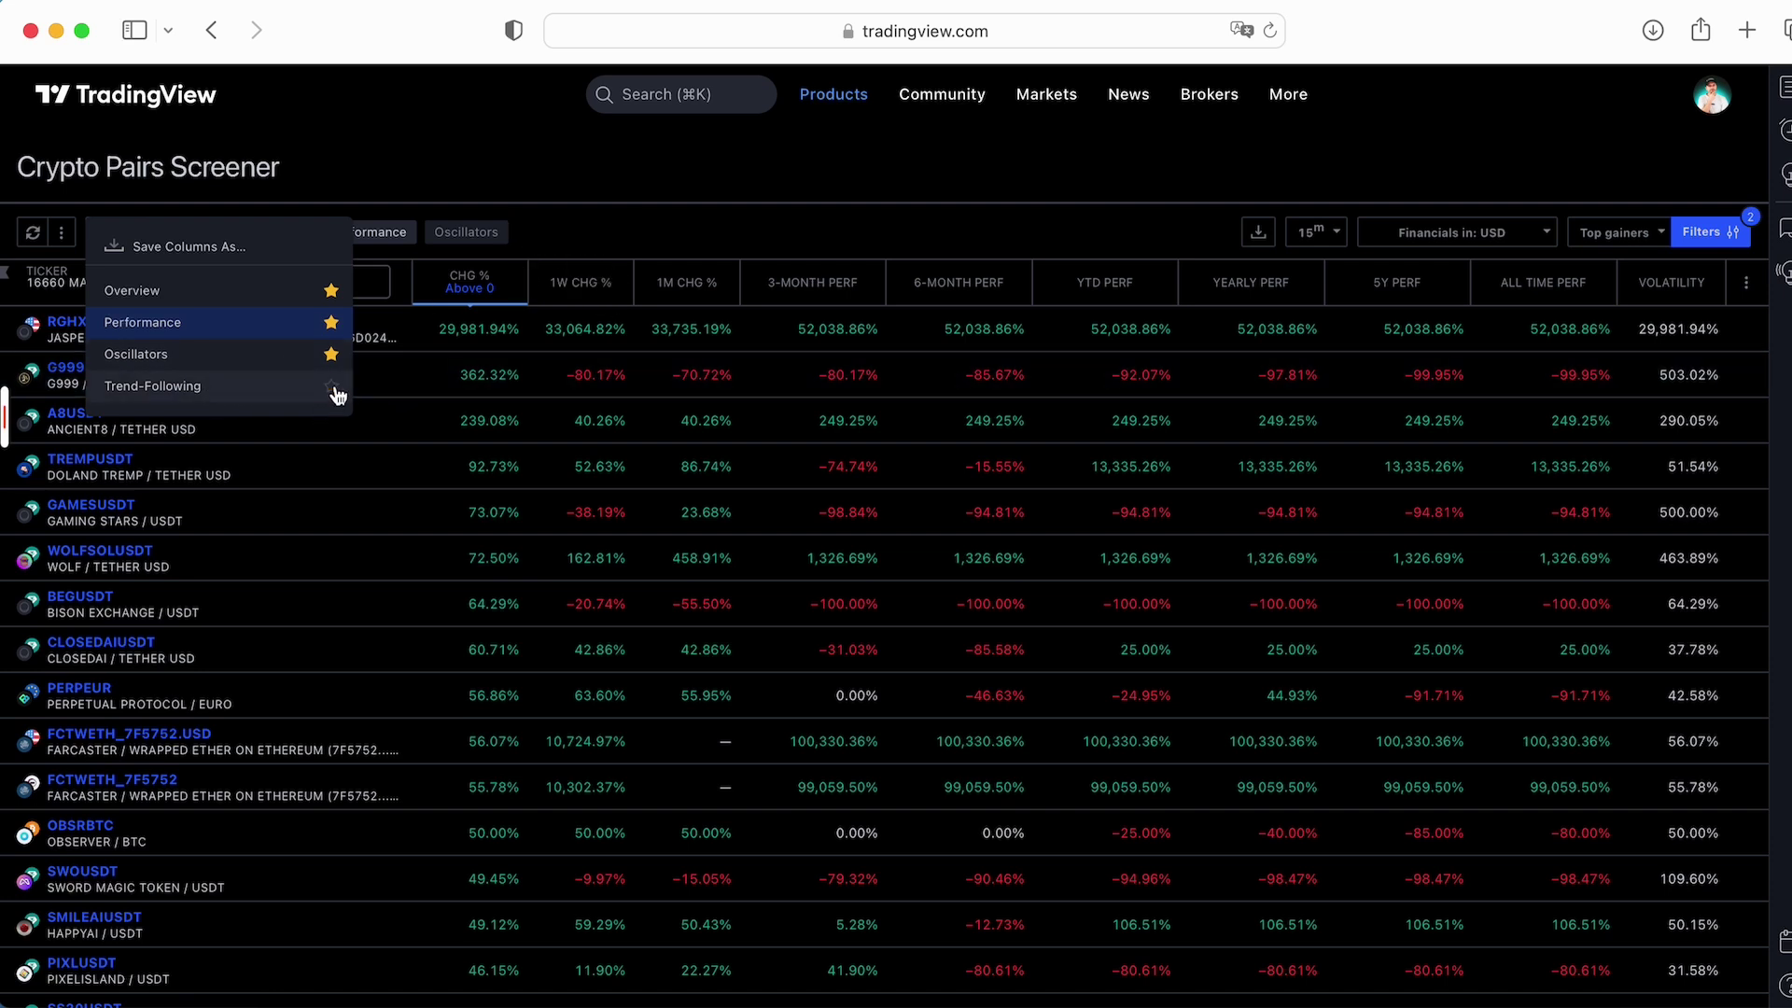
left_click(333, 387)
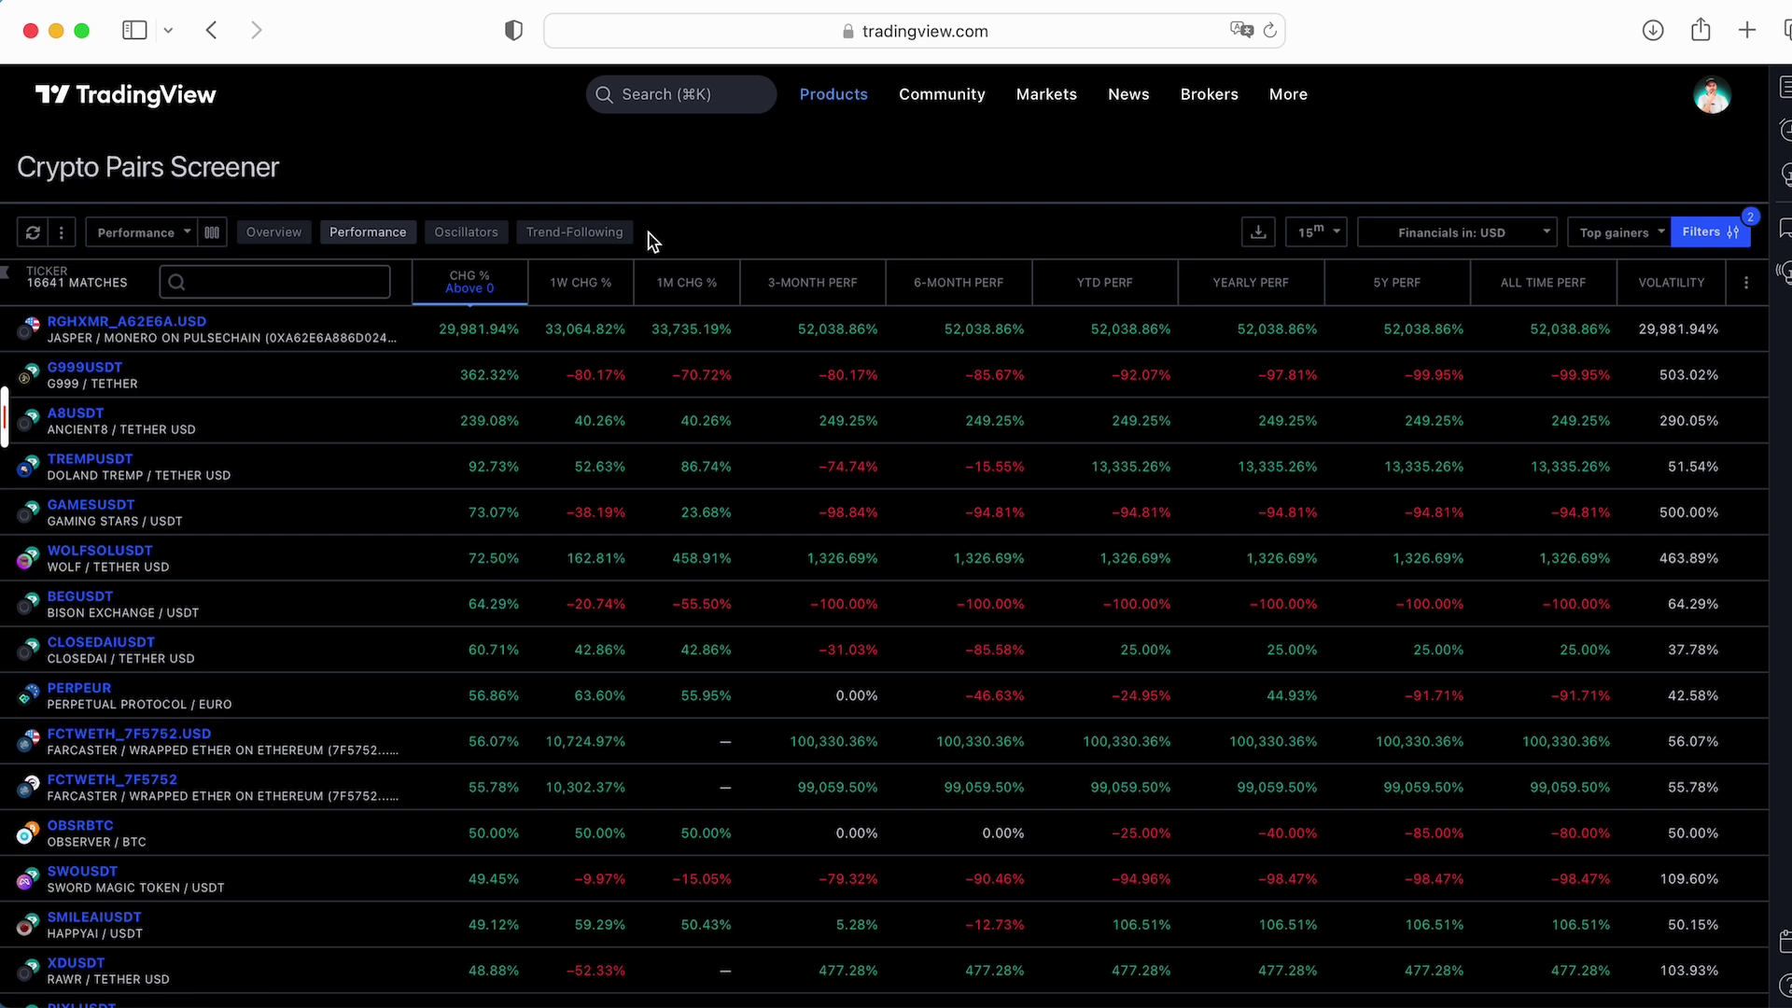
Hide the 3-Month, 5Y, 6-Month, All Time, 1M, 1W, Yearly and YTD columns
left_click(212, 231)
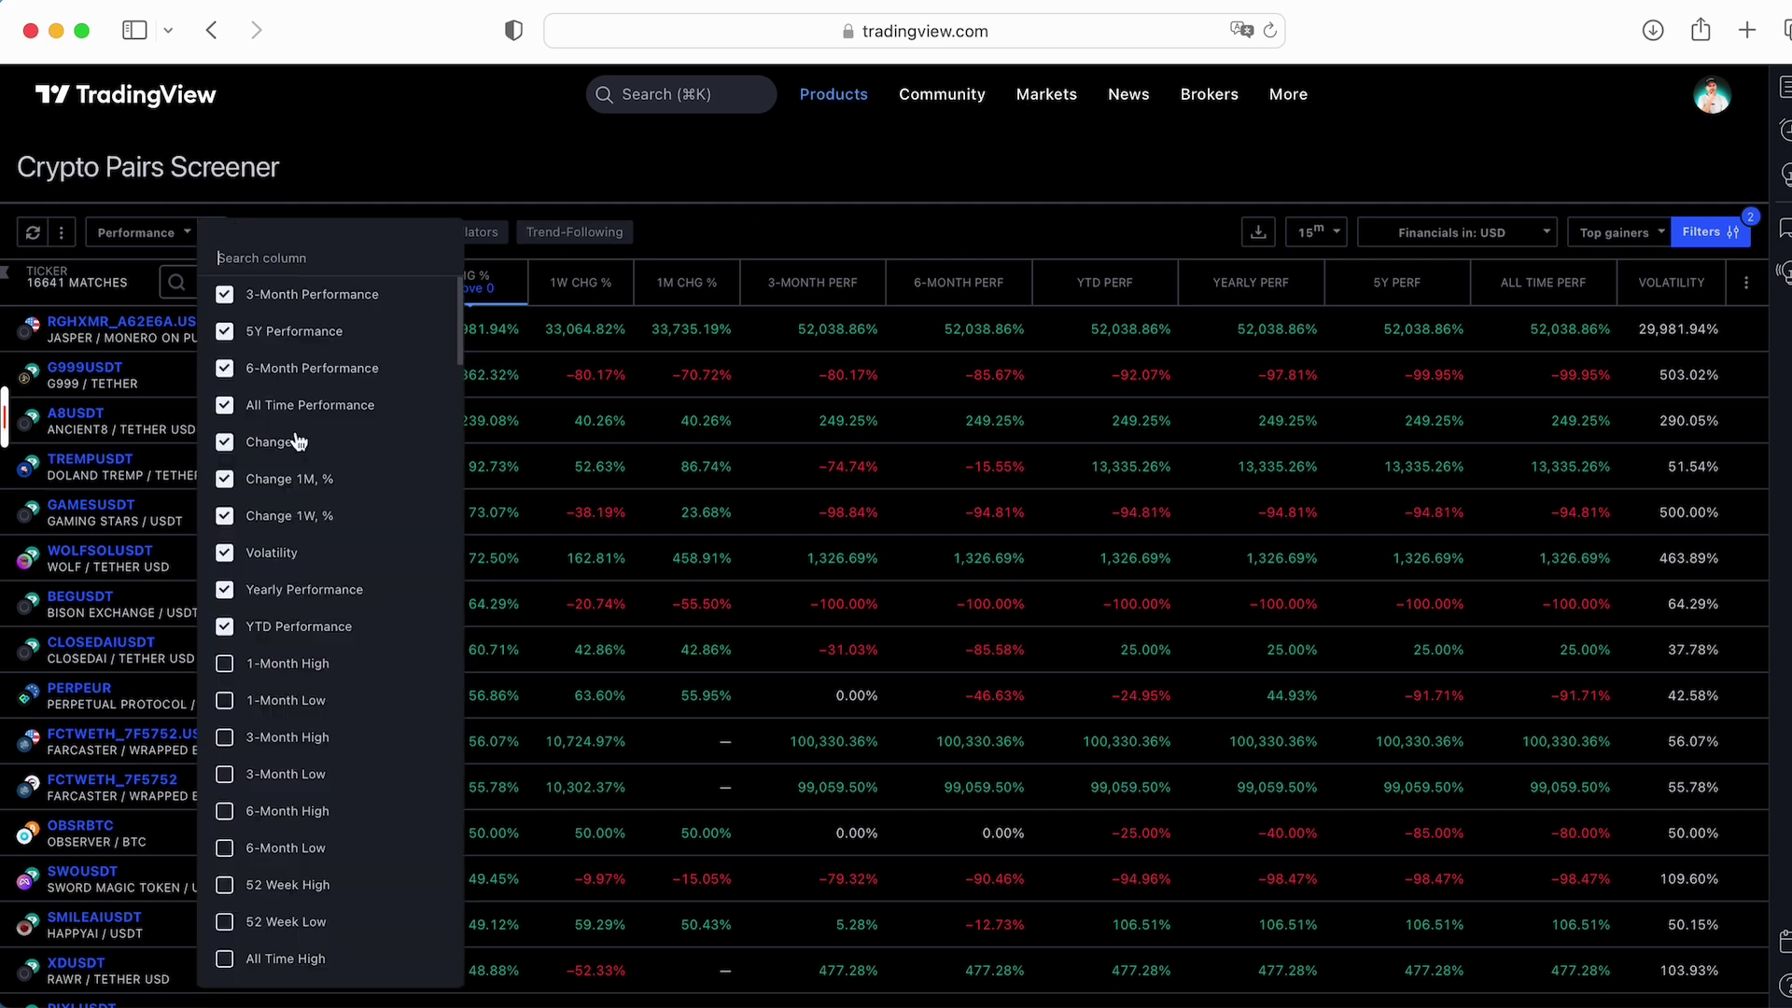
left_click(225, 295)
left_click(225, 333)
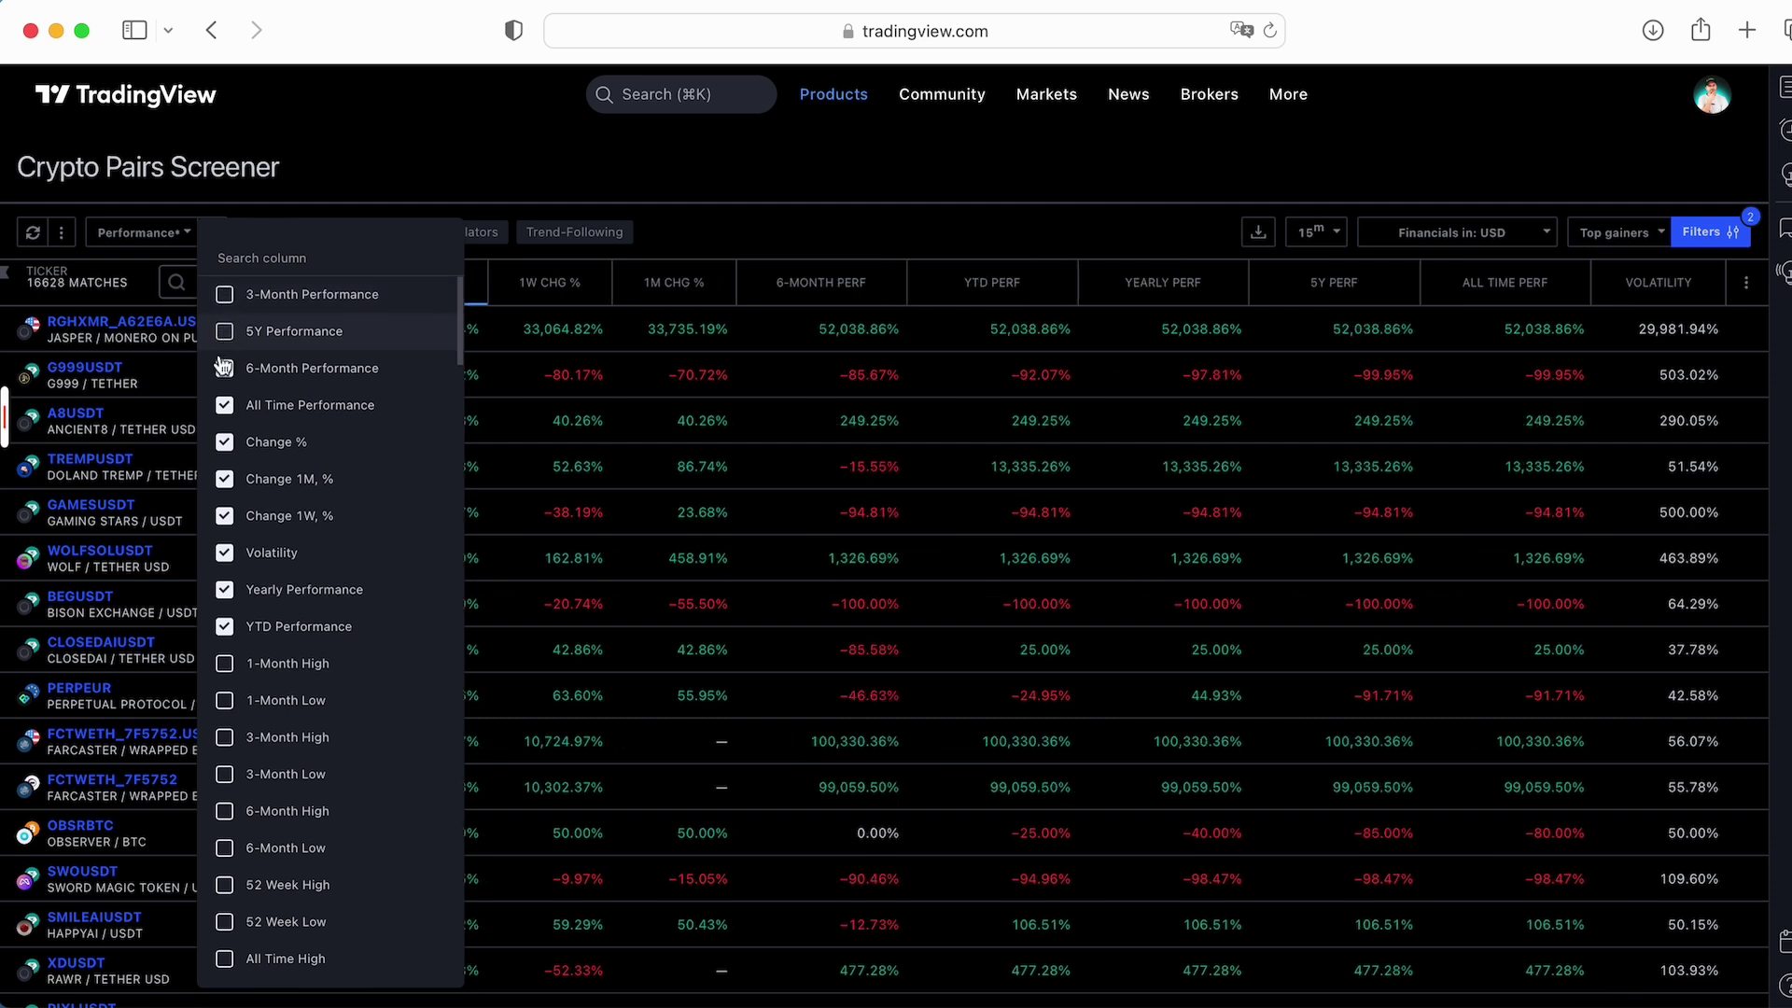
left_click(225, 370)
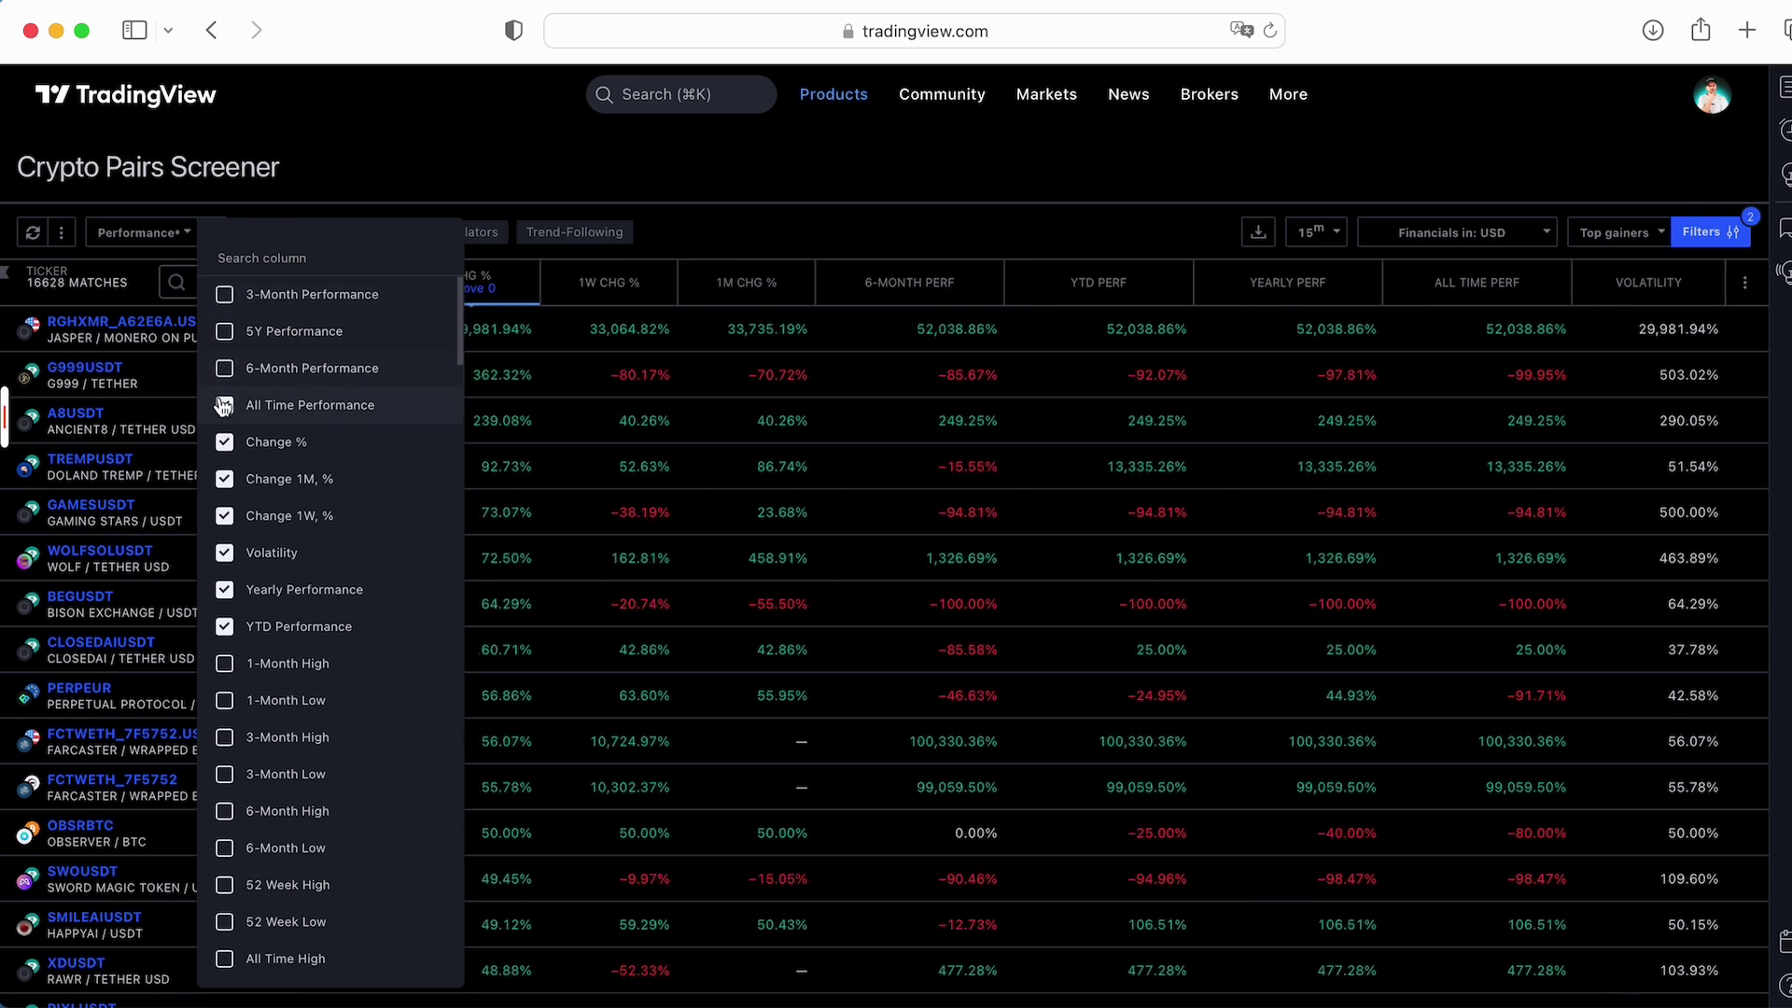
left_click(225, 405)
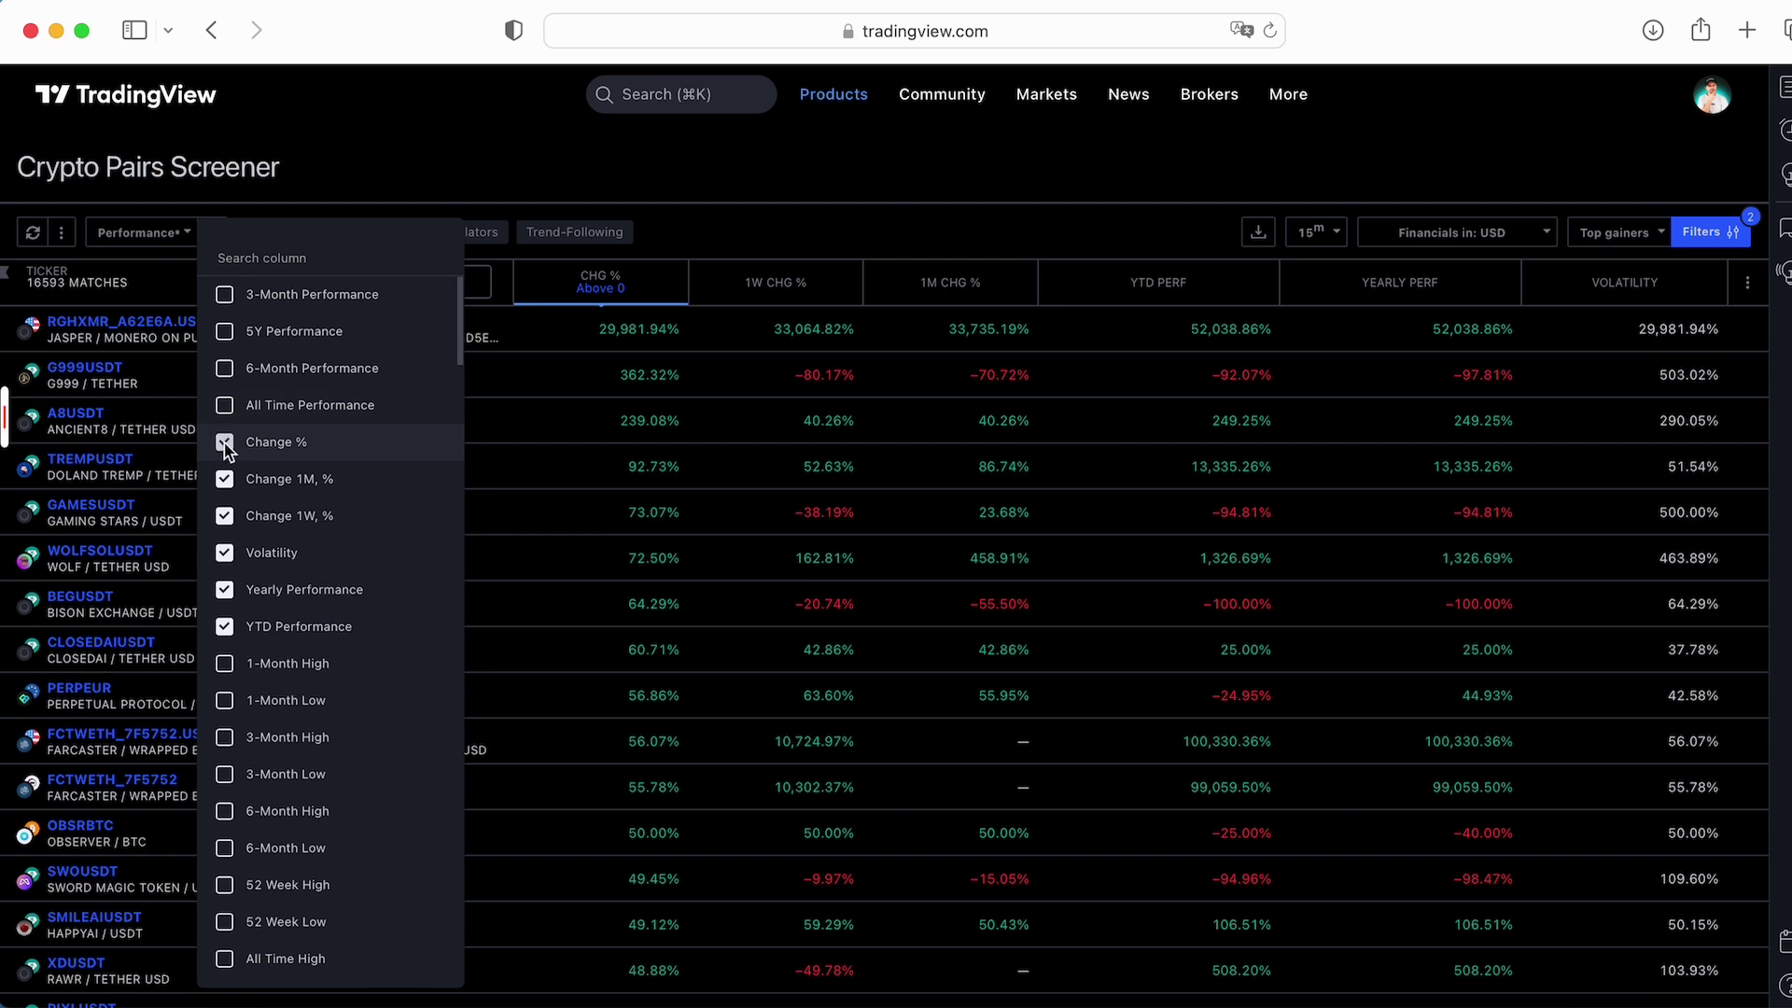
left_click(225, 479)
left_click(225, 517)
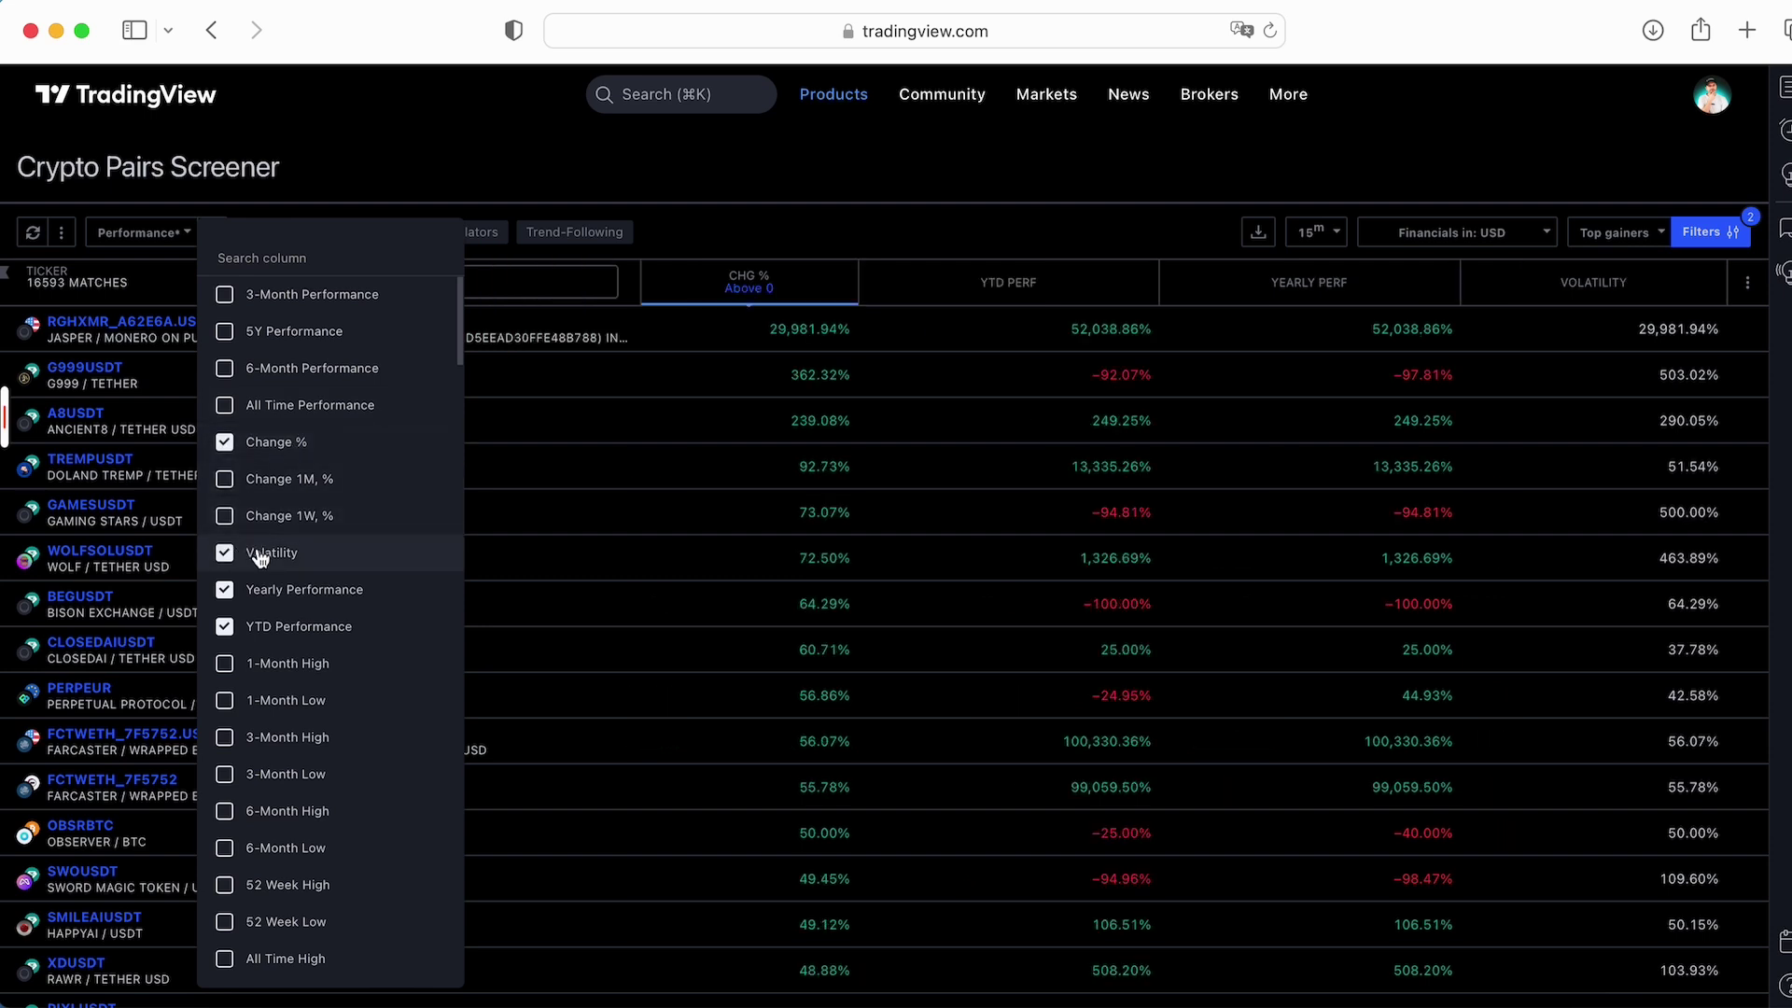
left_click(227, 593)
left_click(225, 626)
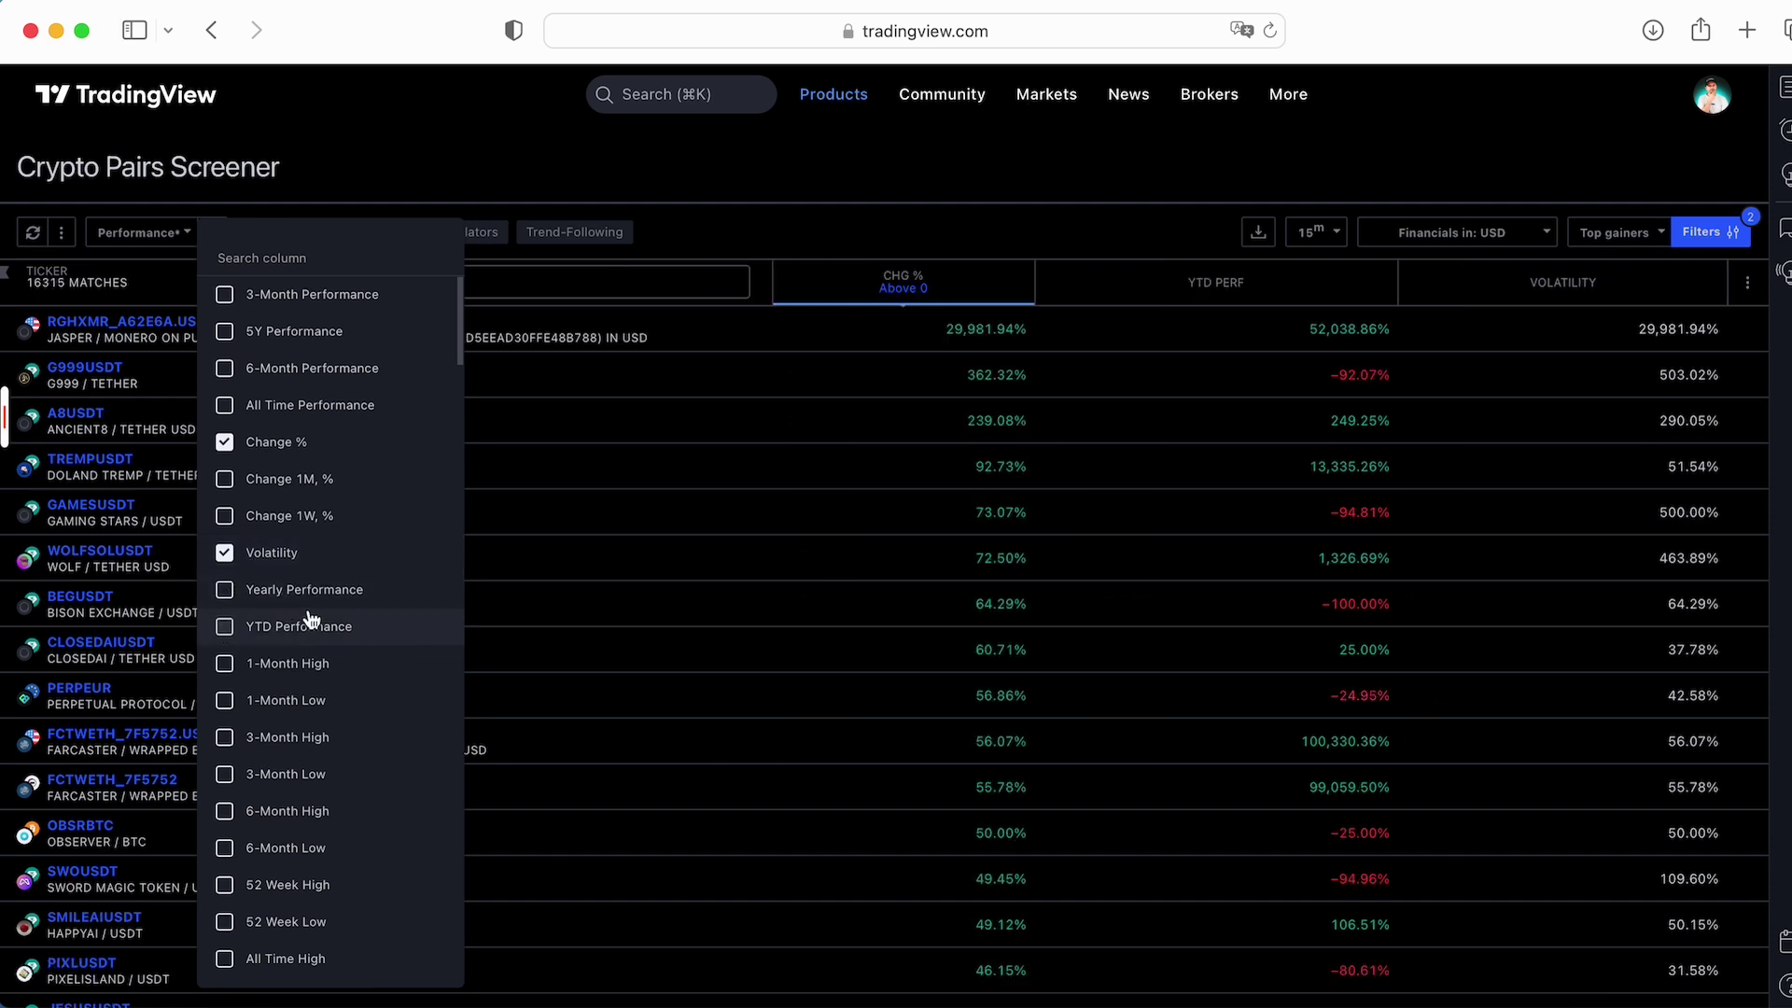
Add the Change 1h %, Change 5m % and Volume columns
scroll(313, 616, "down", 4)
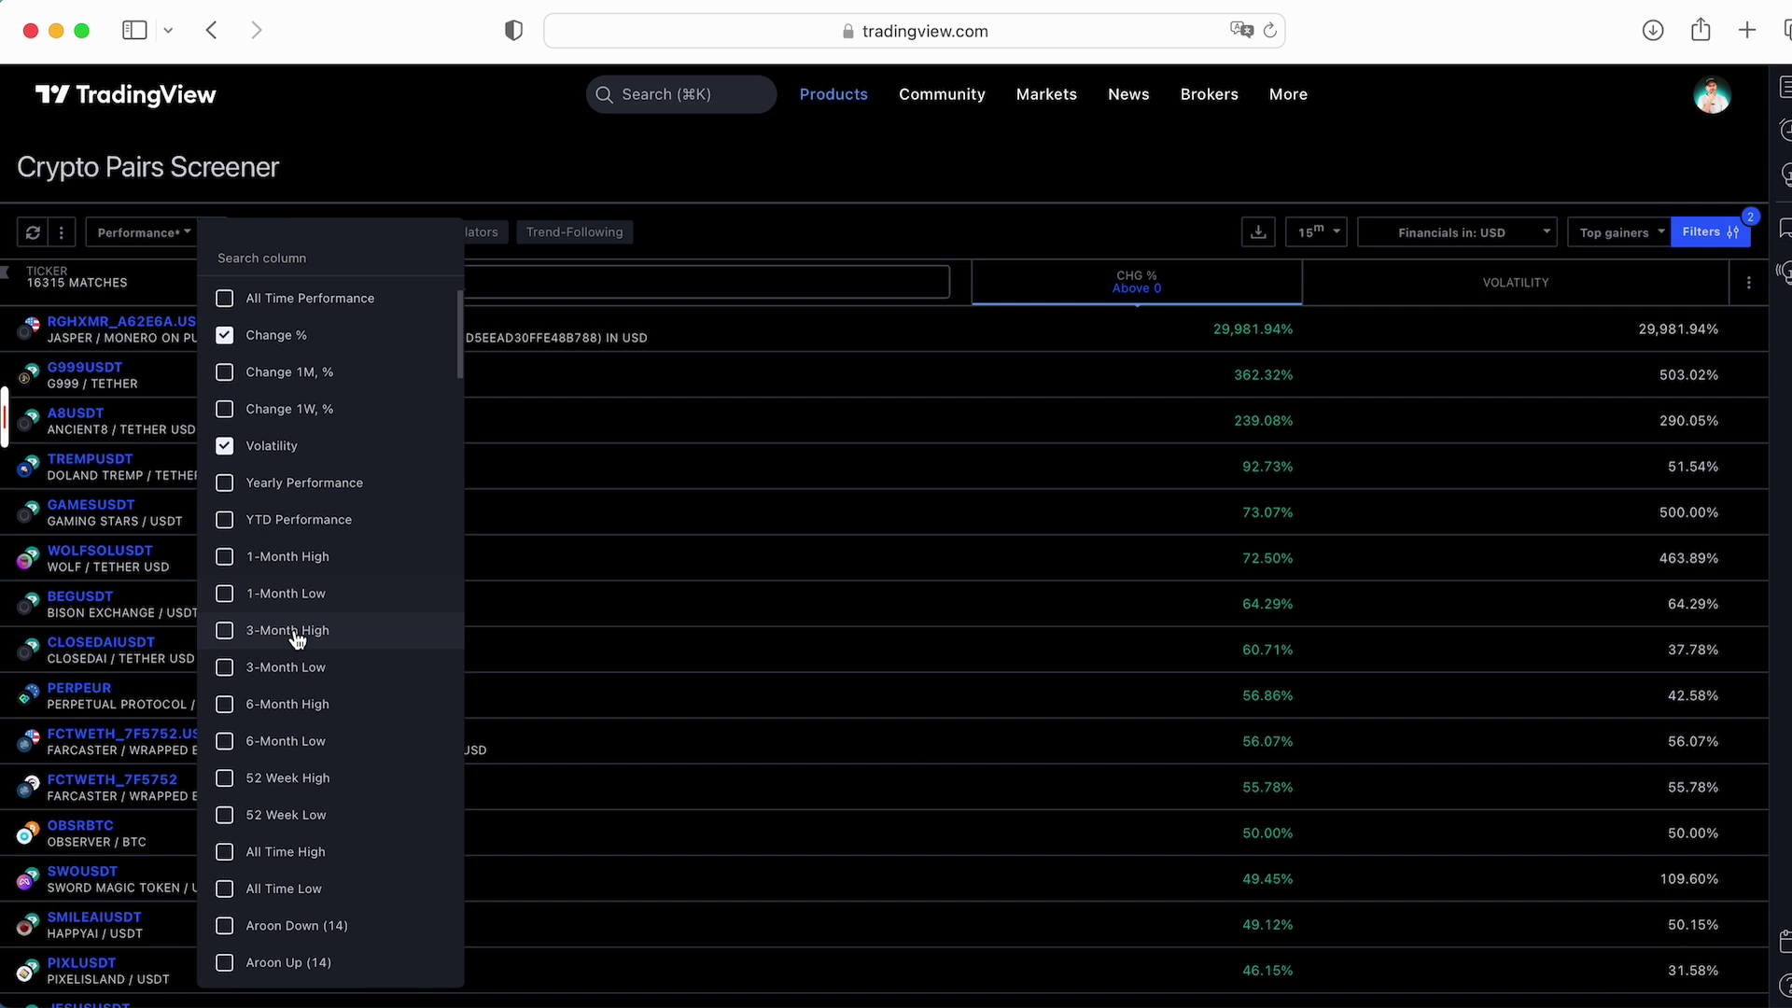
scroll(298, 642, "down", 10)
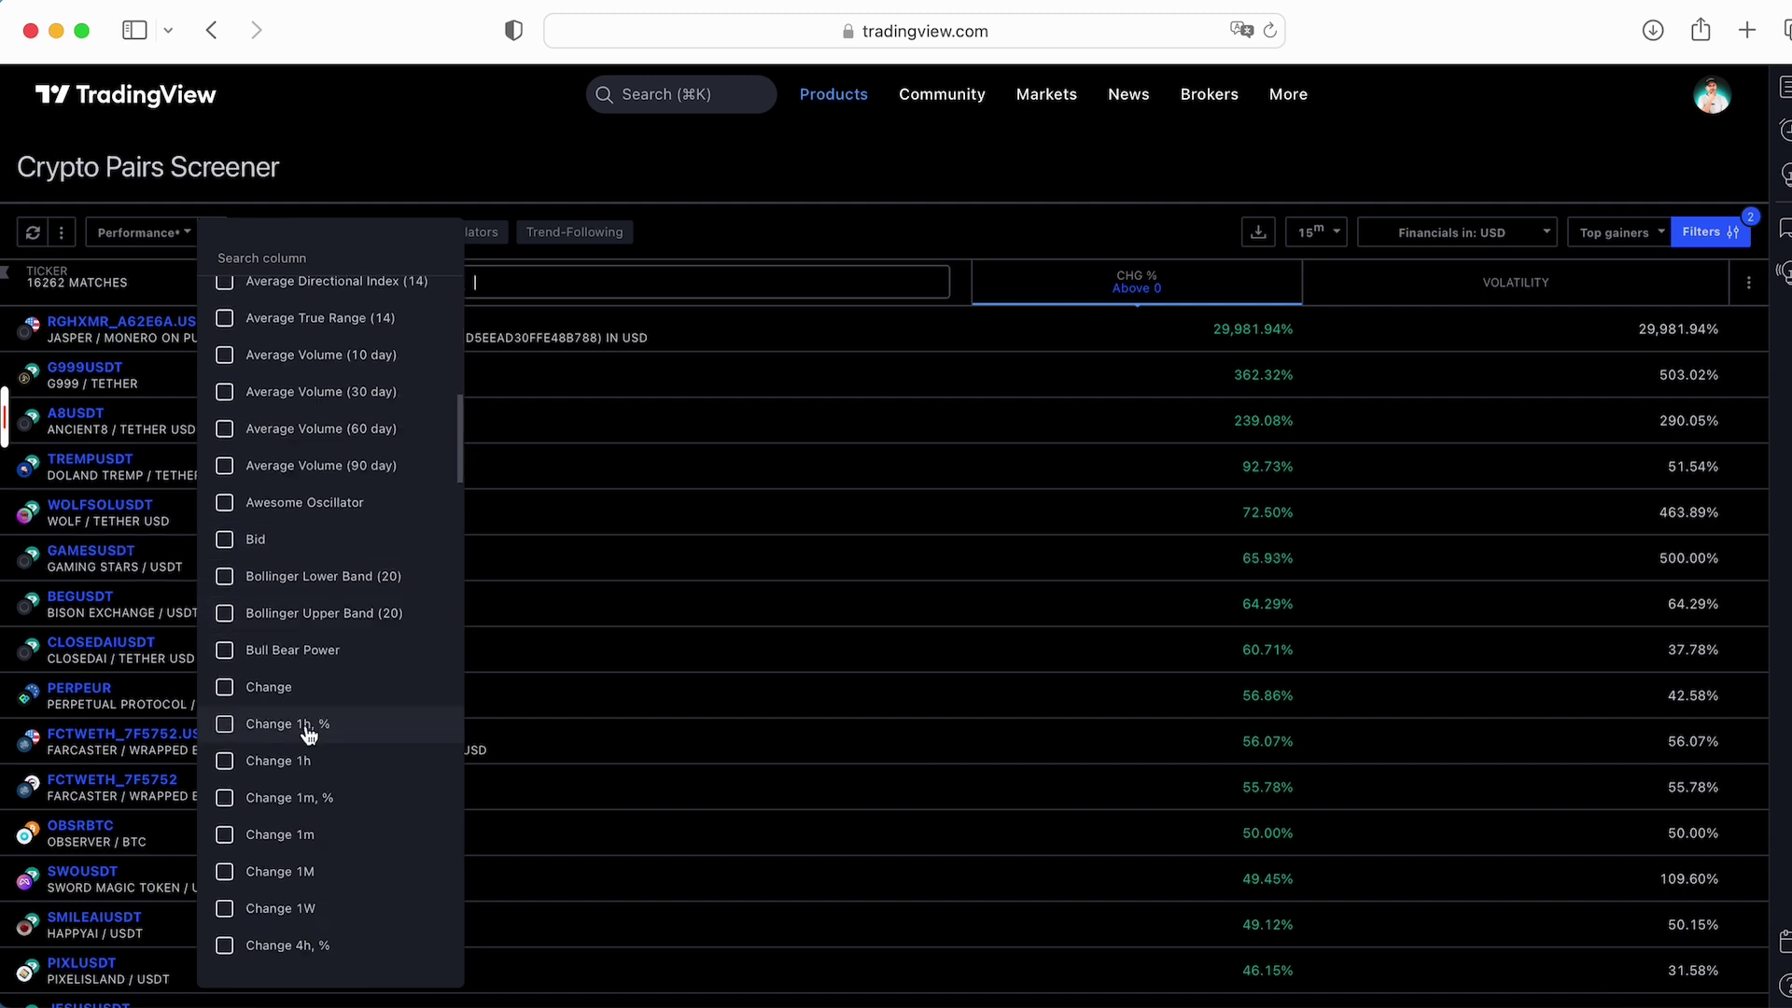
left_click(225, 726)
scroll(262, 736, "down", 3)
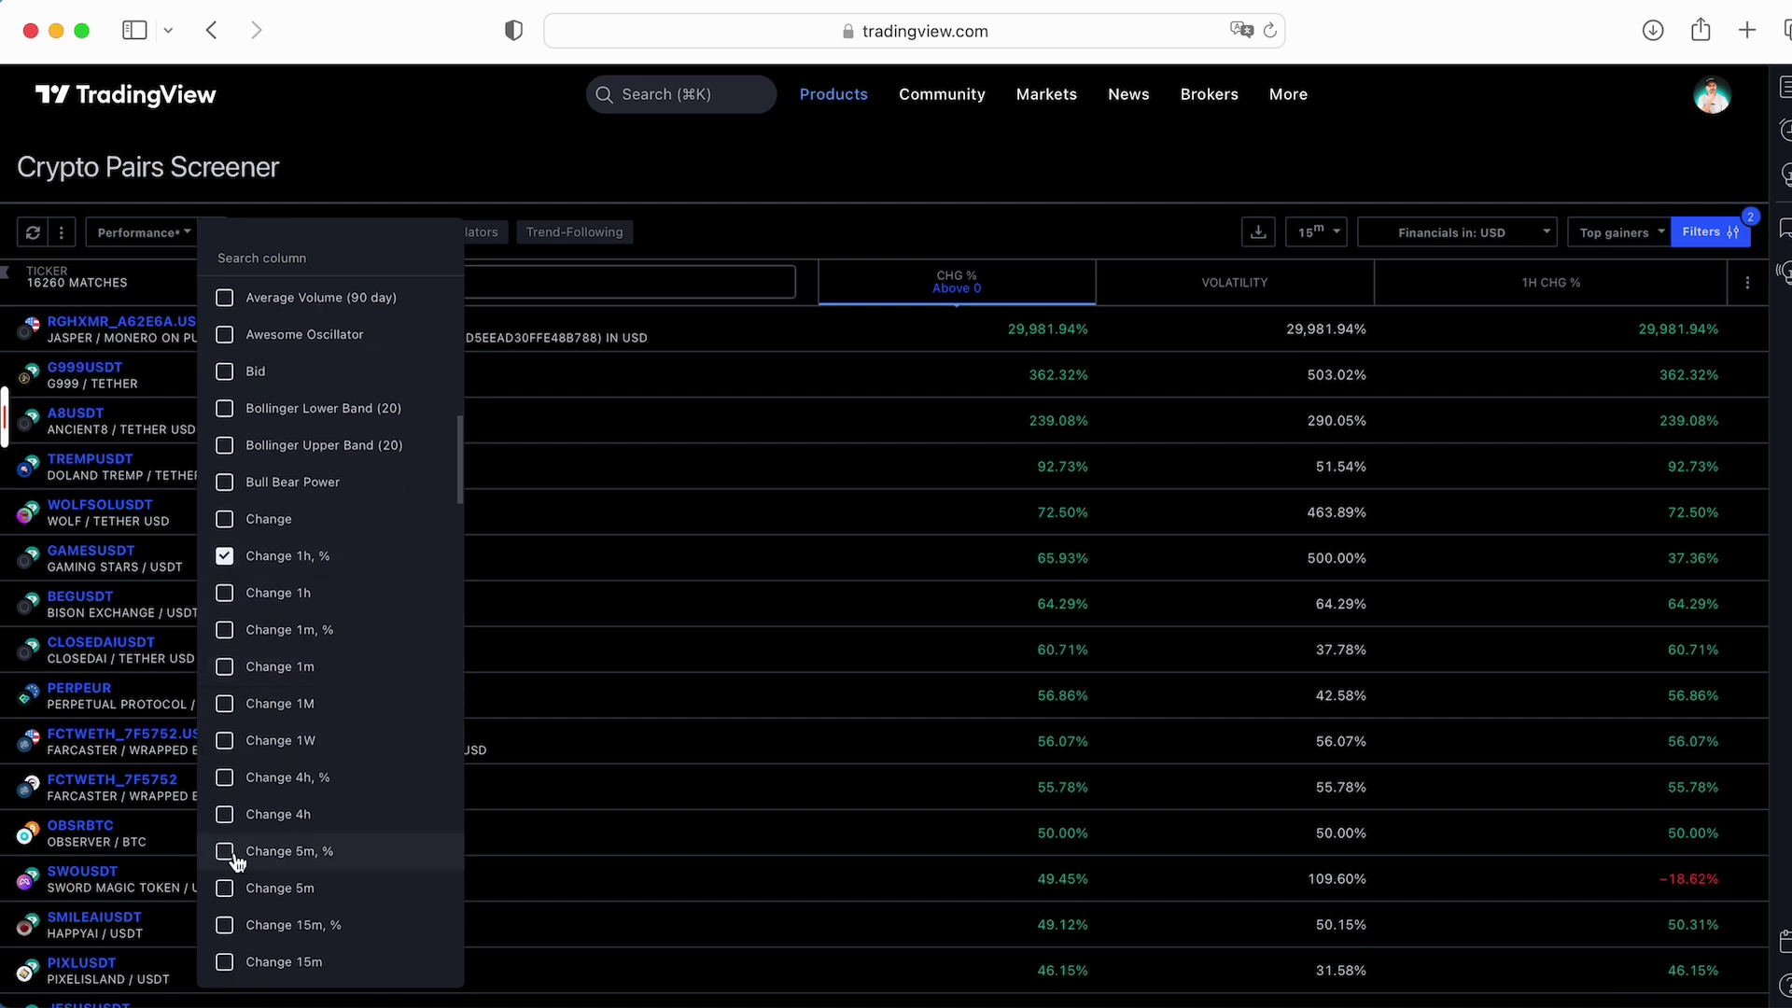
left_click(225, 852)
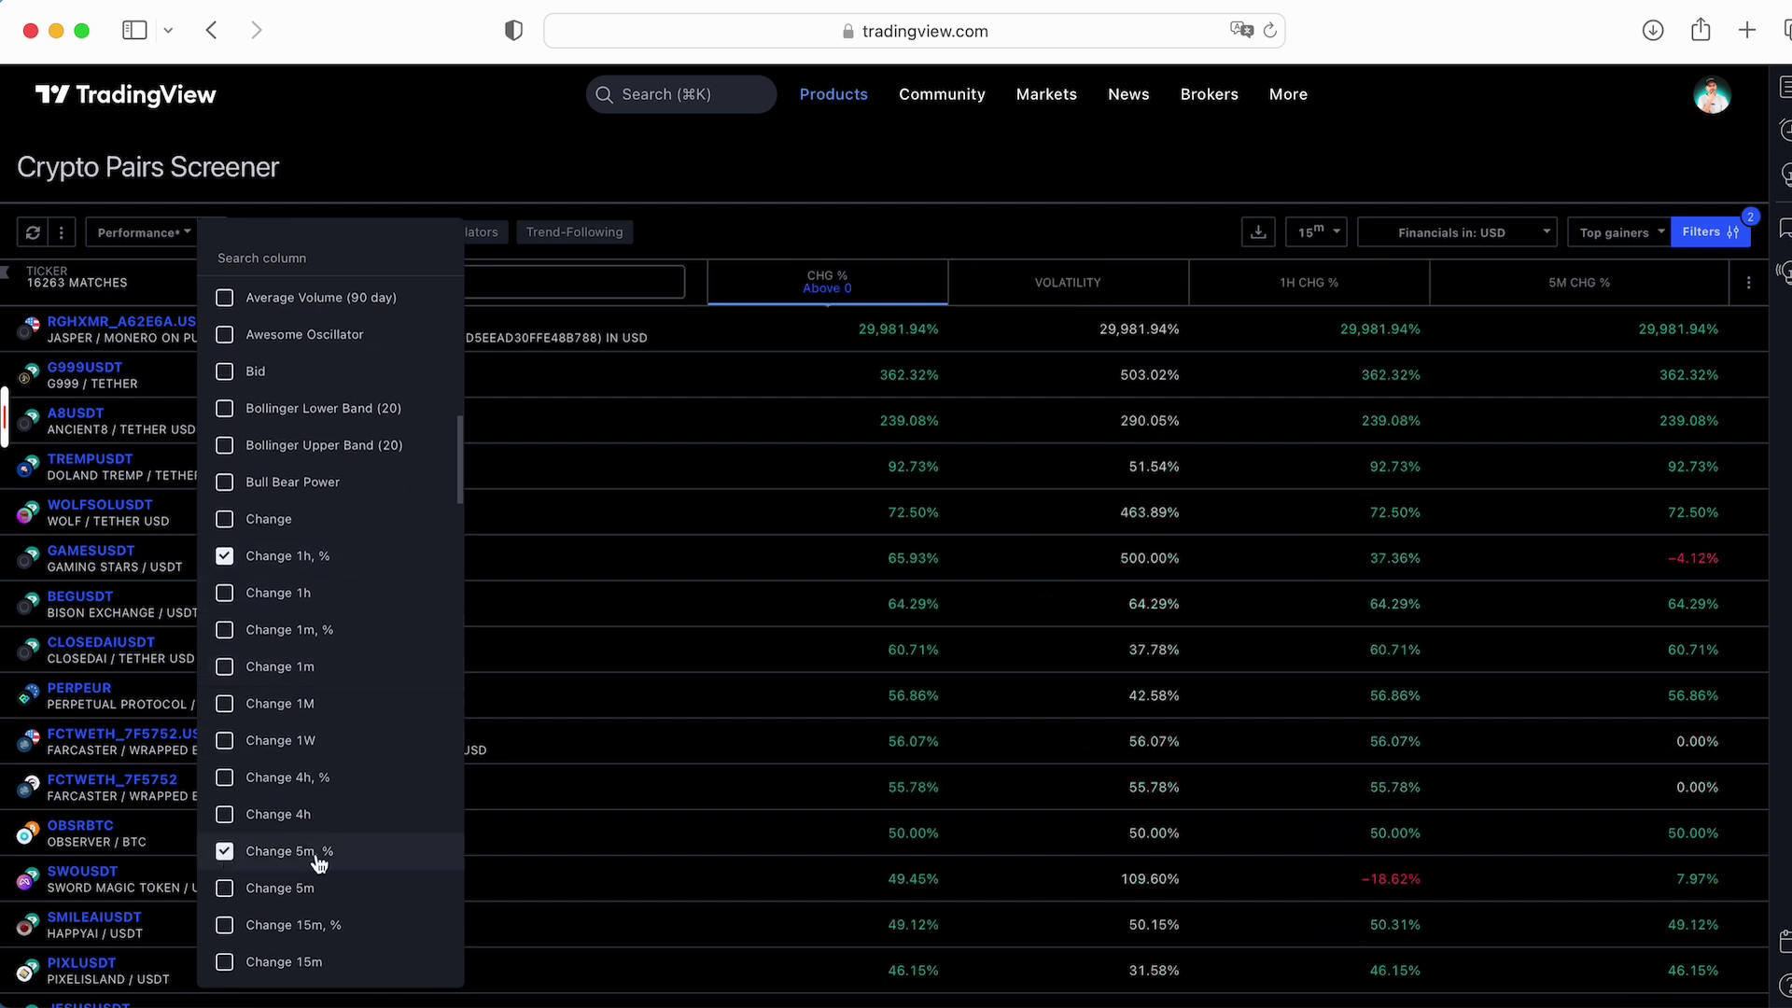
scroll(321, 854, "down", 10)
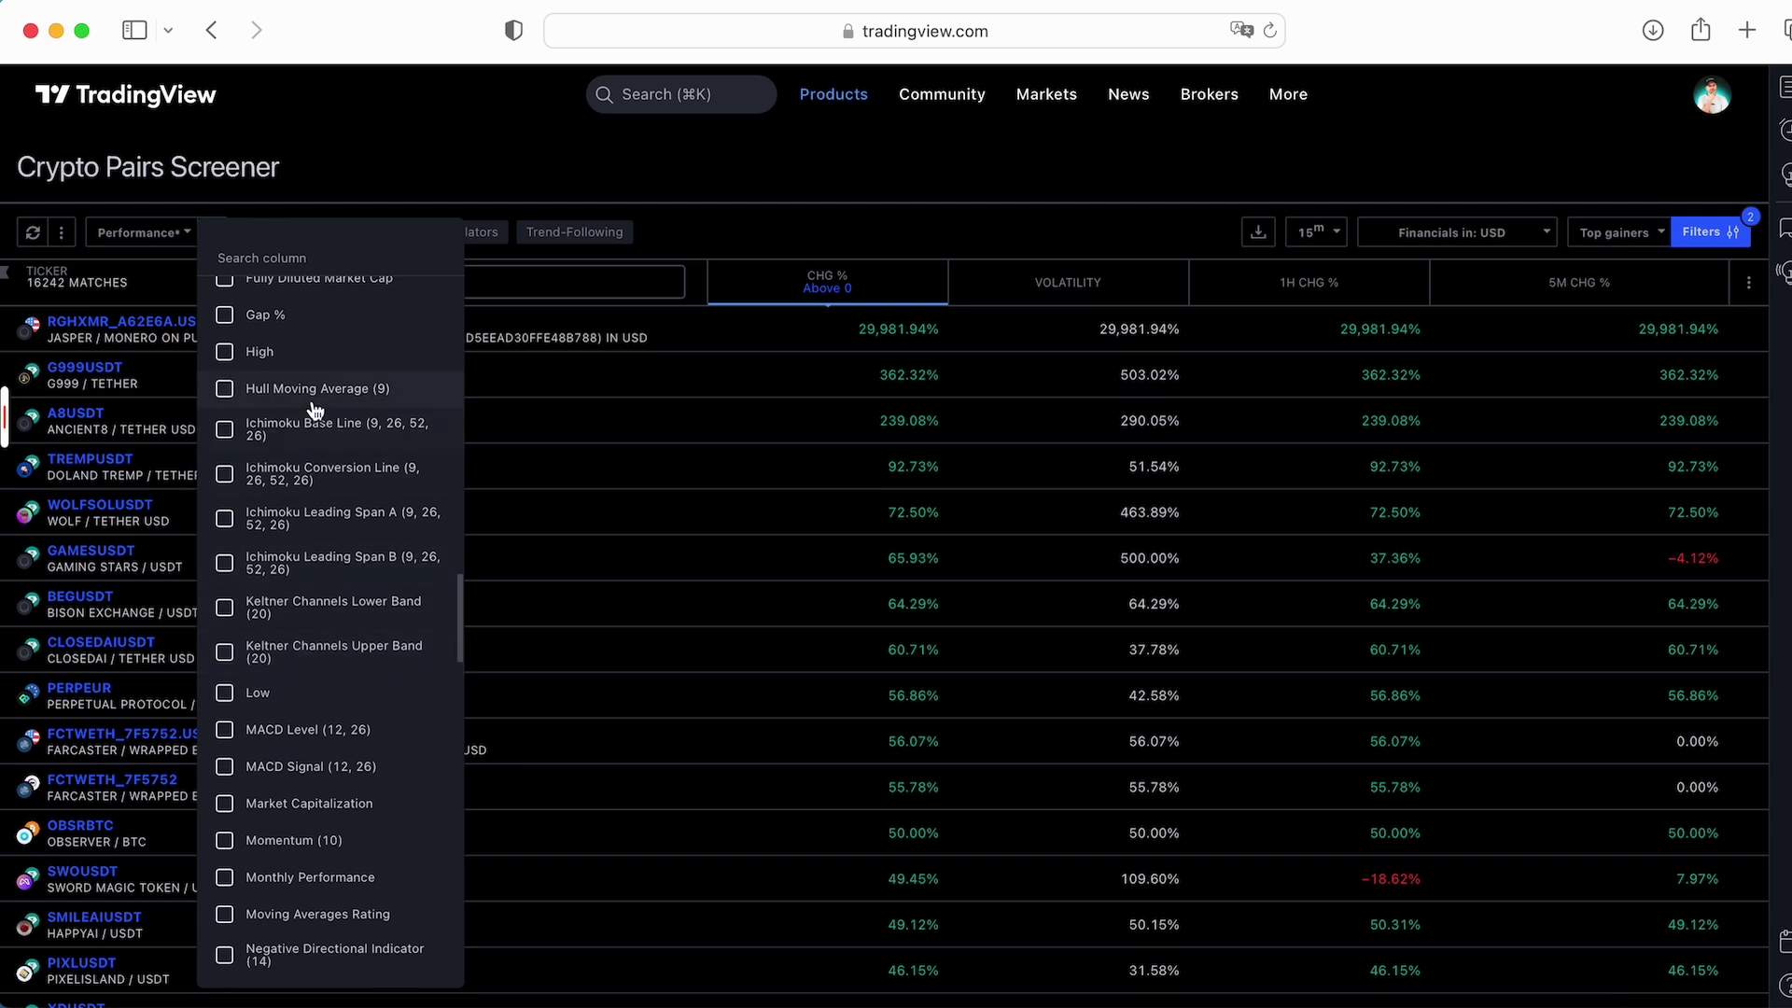
scroll(311, 663, "down", 5)
scroll(311, 667, "down", 20)
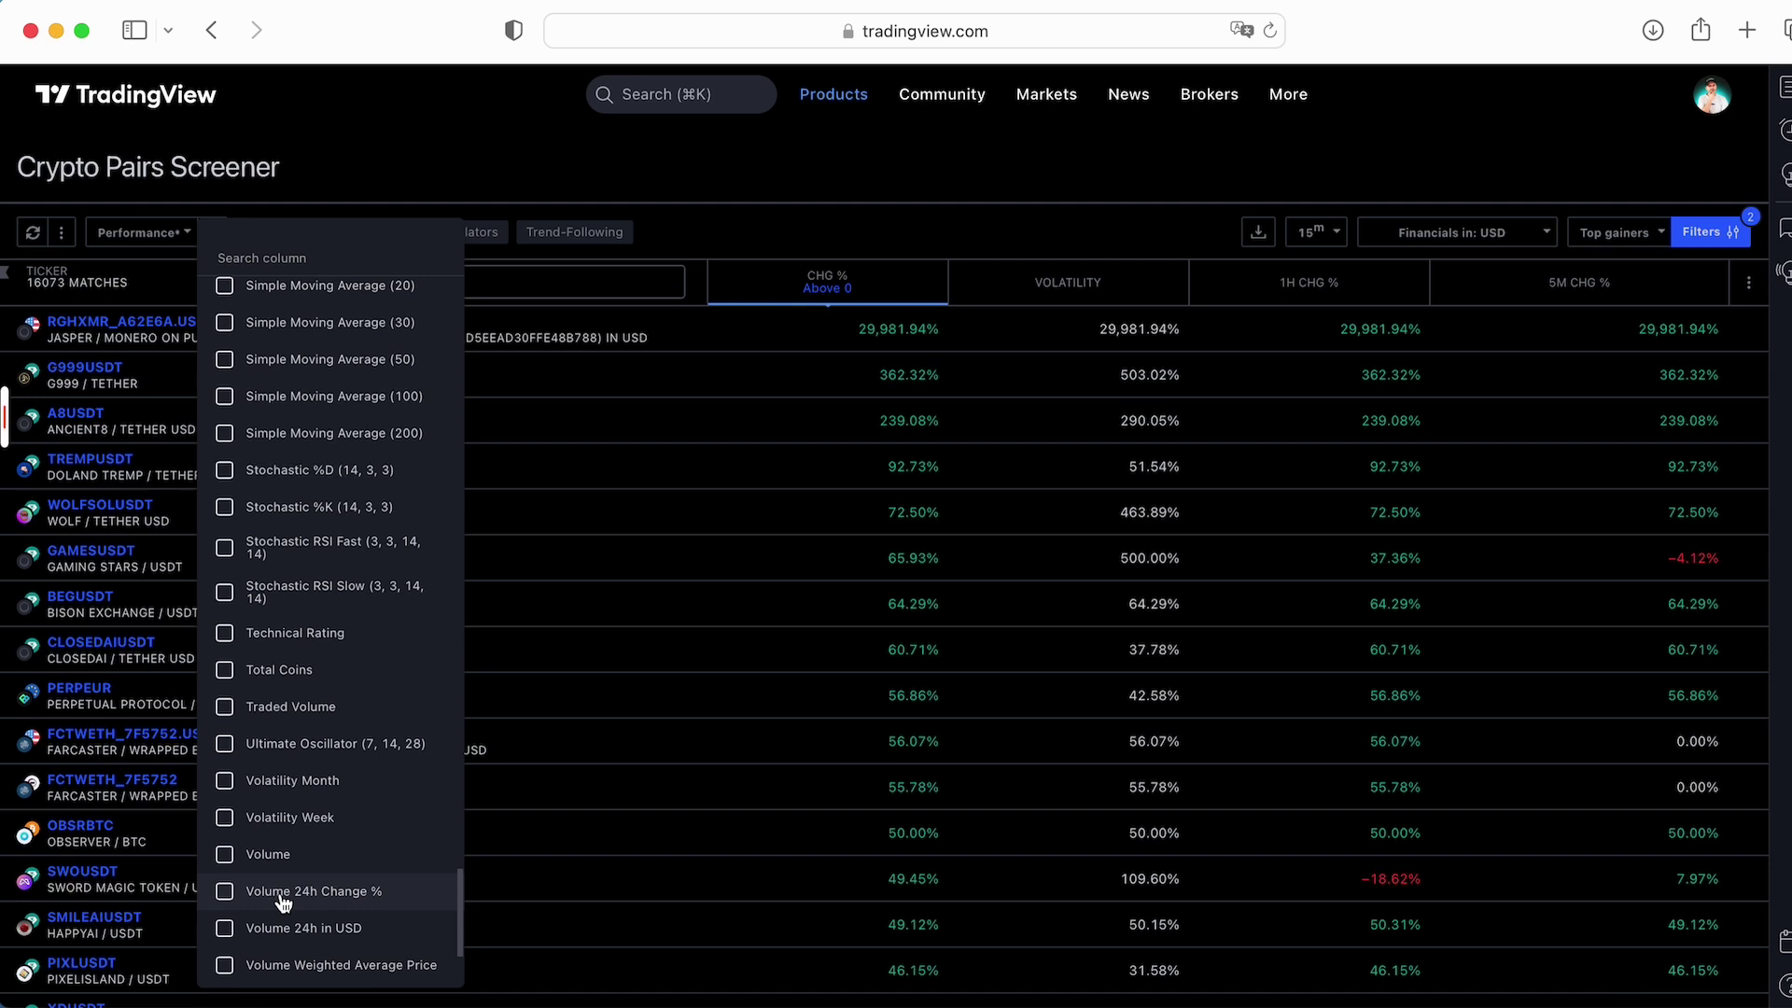
left_click(225, 855)
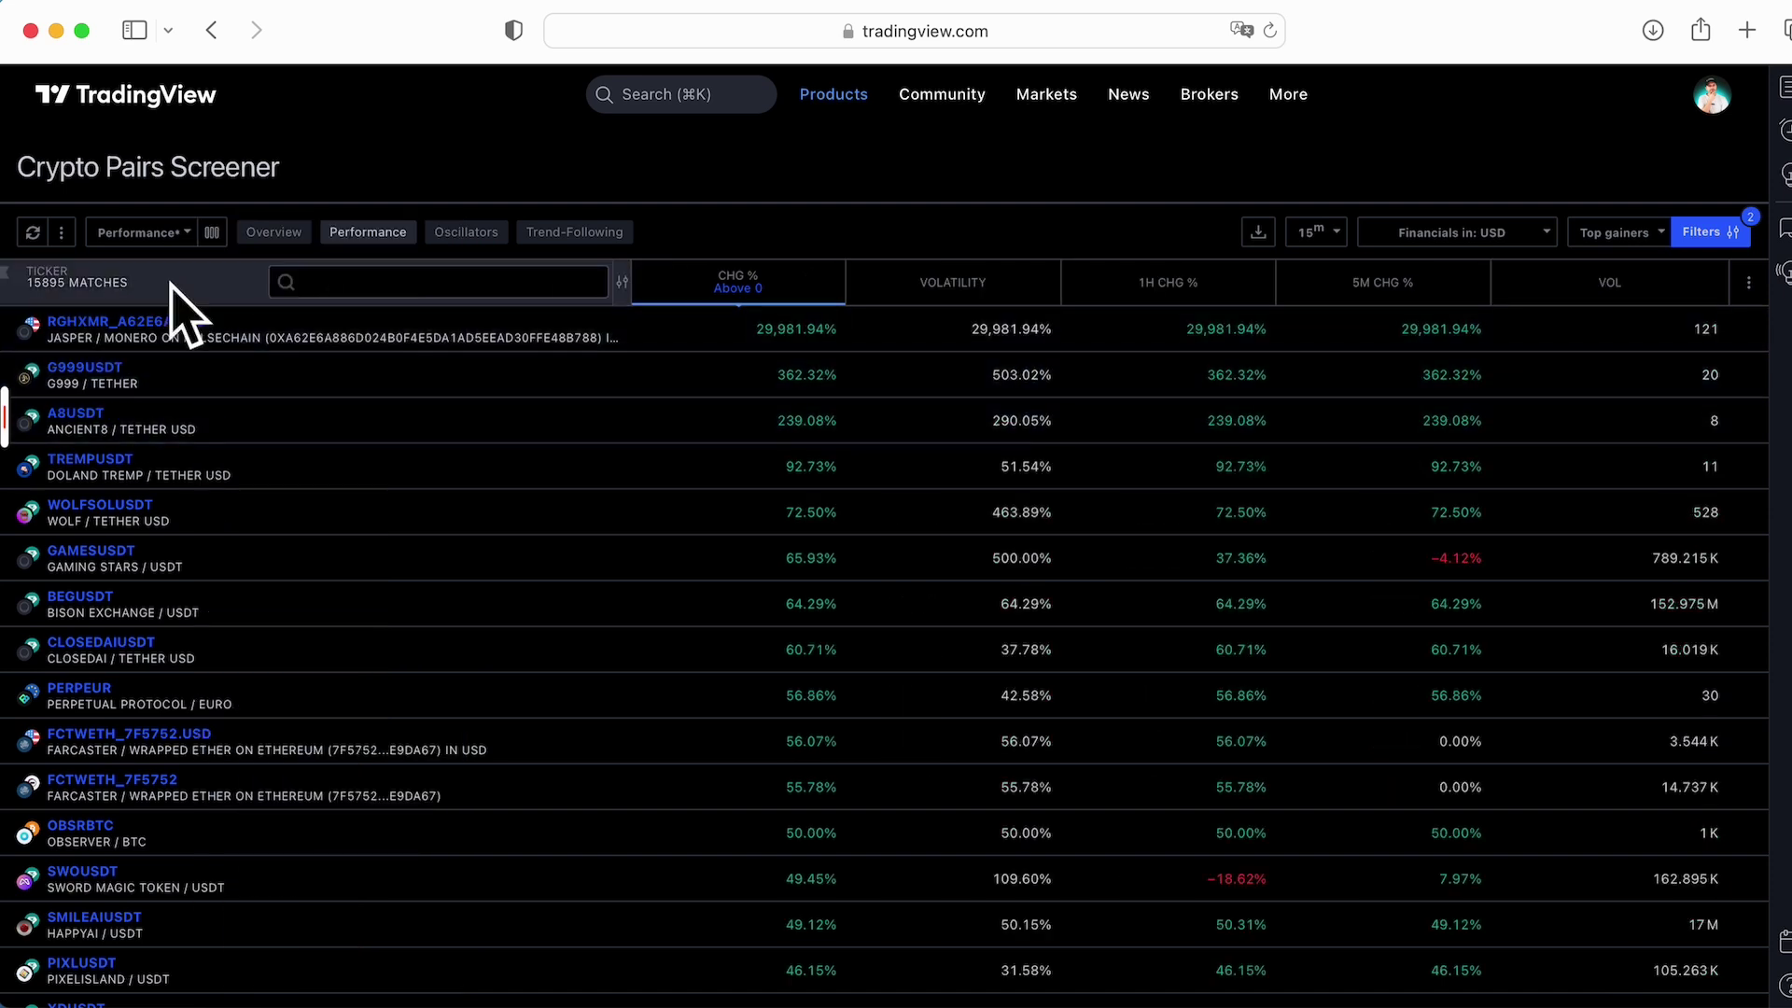
Search the ticker list for 'usd' and sort the pairs by ticker name
left_click(414, 281)
type("usdt")
left_click(39, 294)
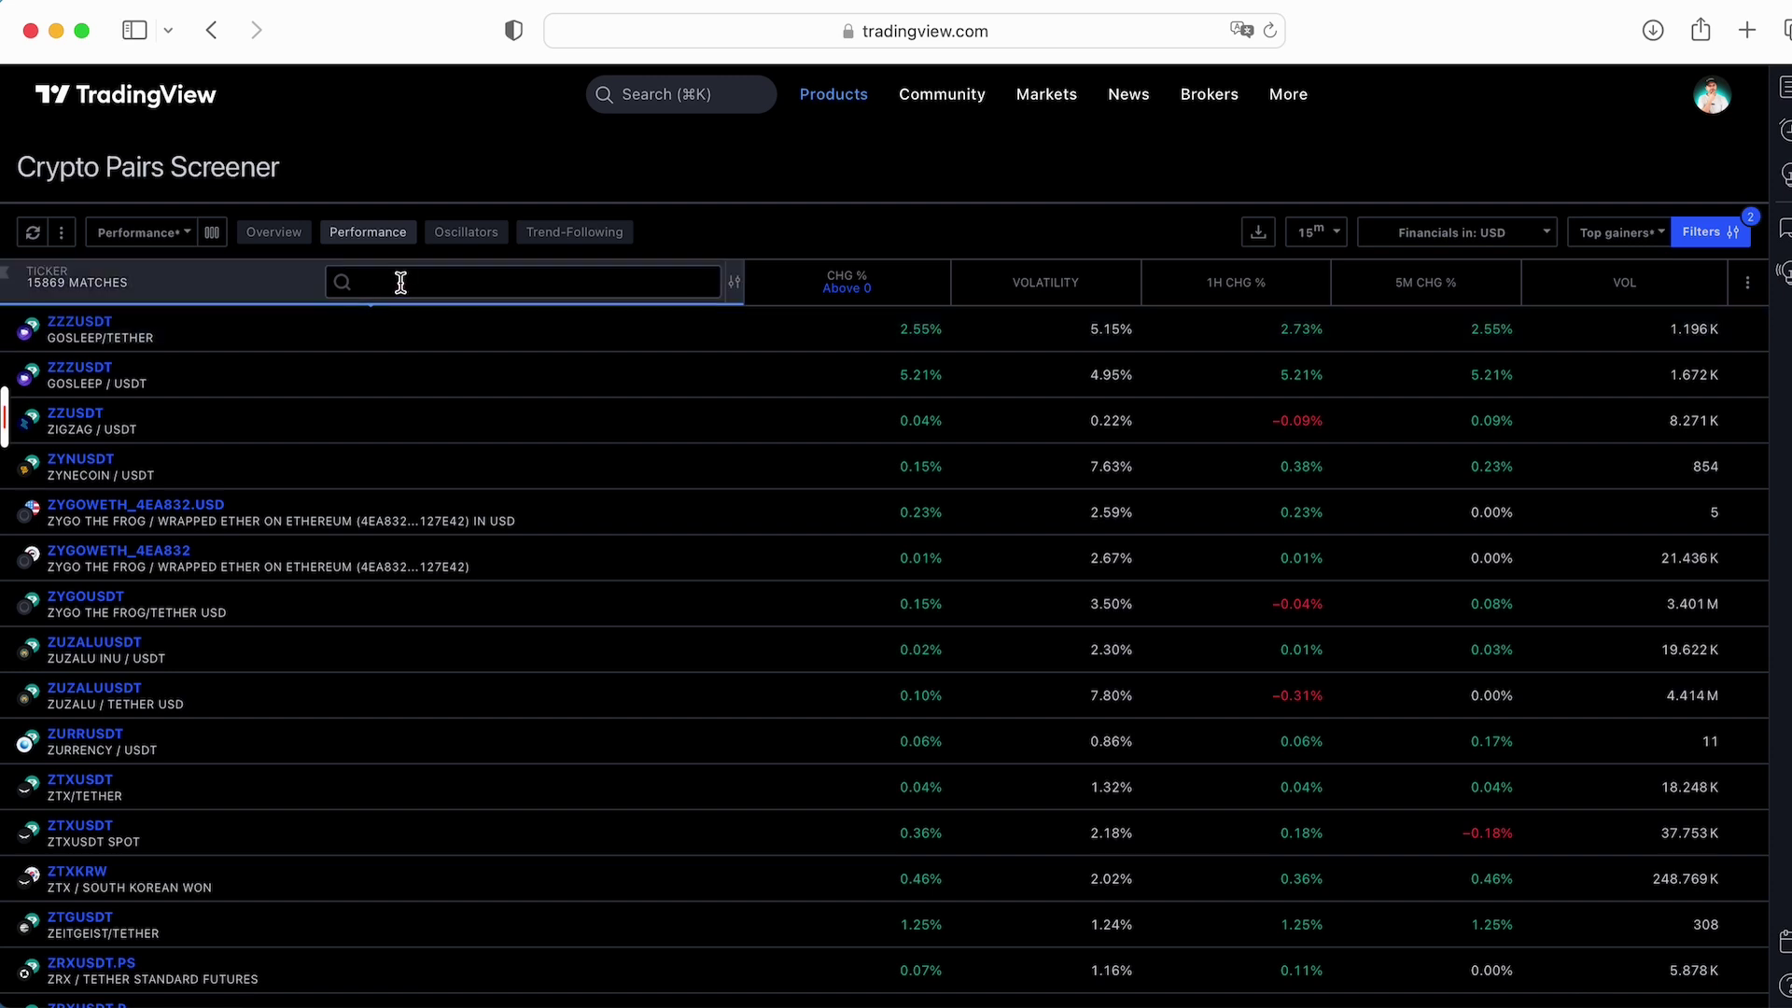
type("usdt")
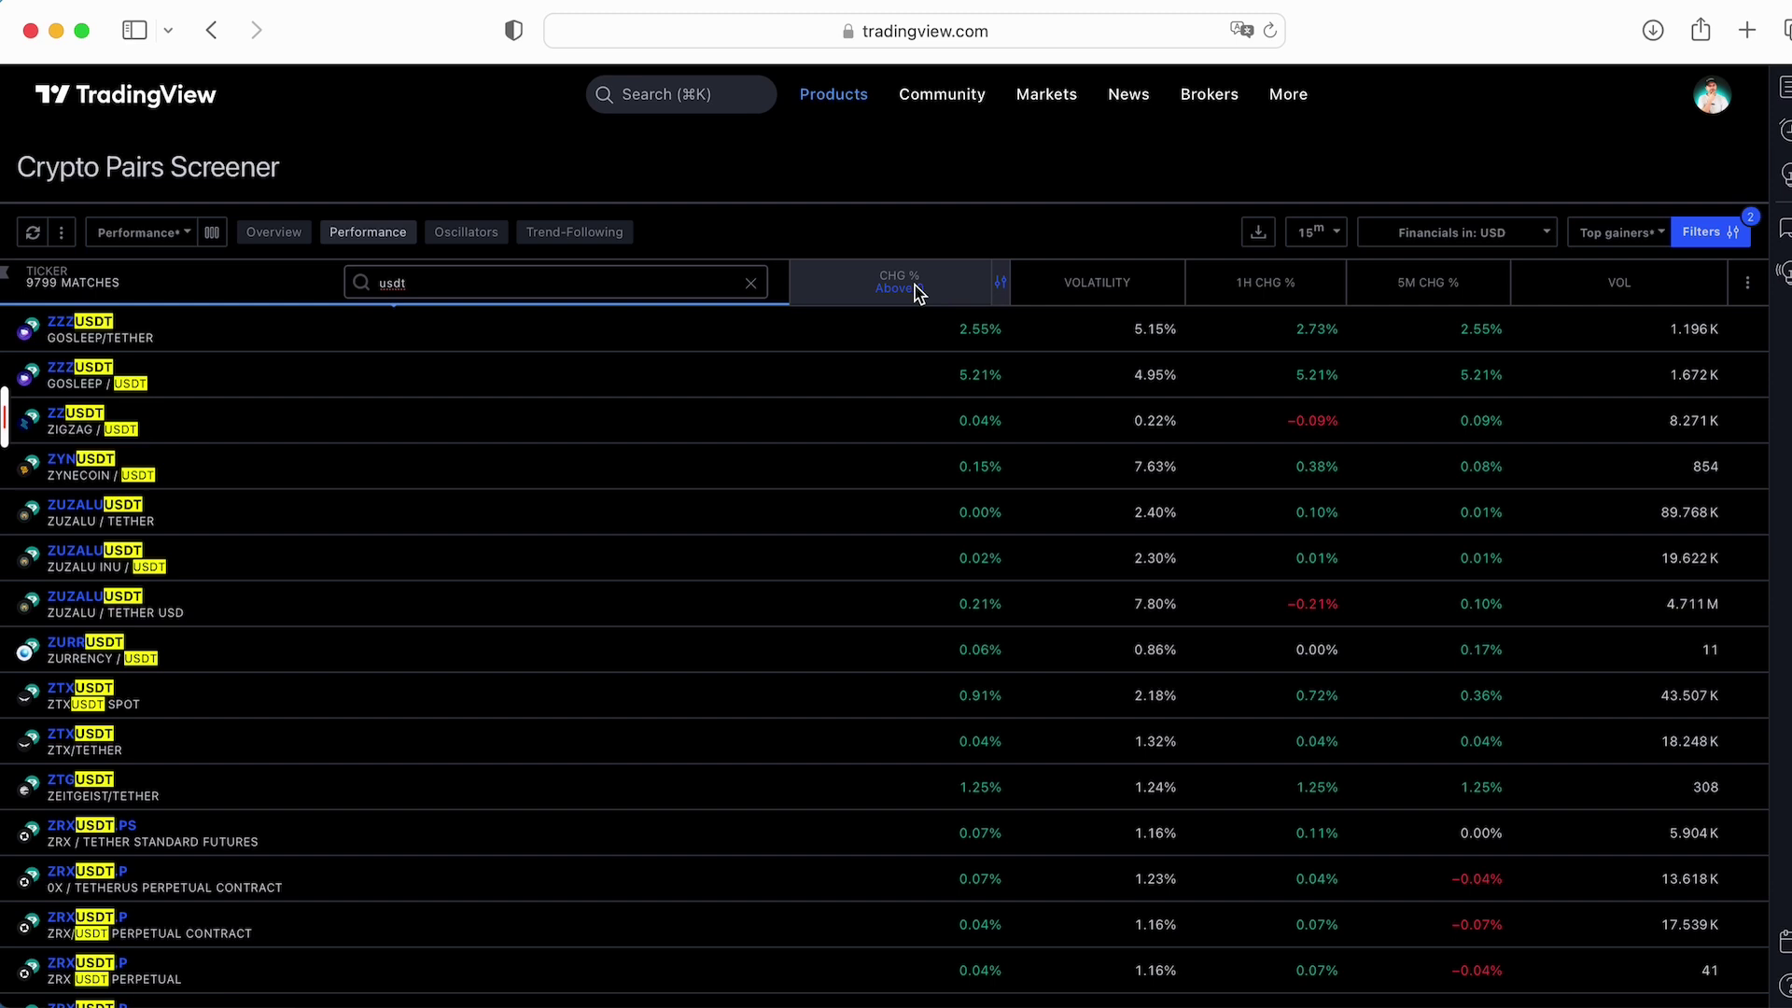
Change the daily change filter threshold to above 5%
left_click(919, 297)
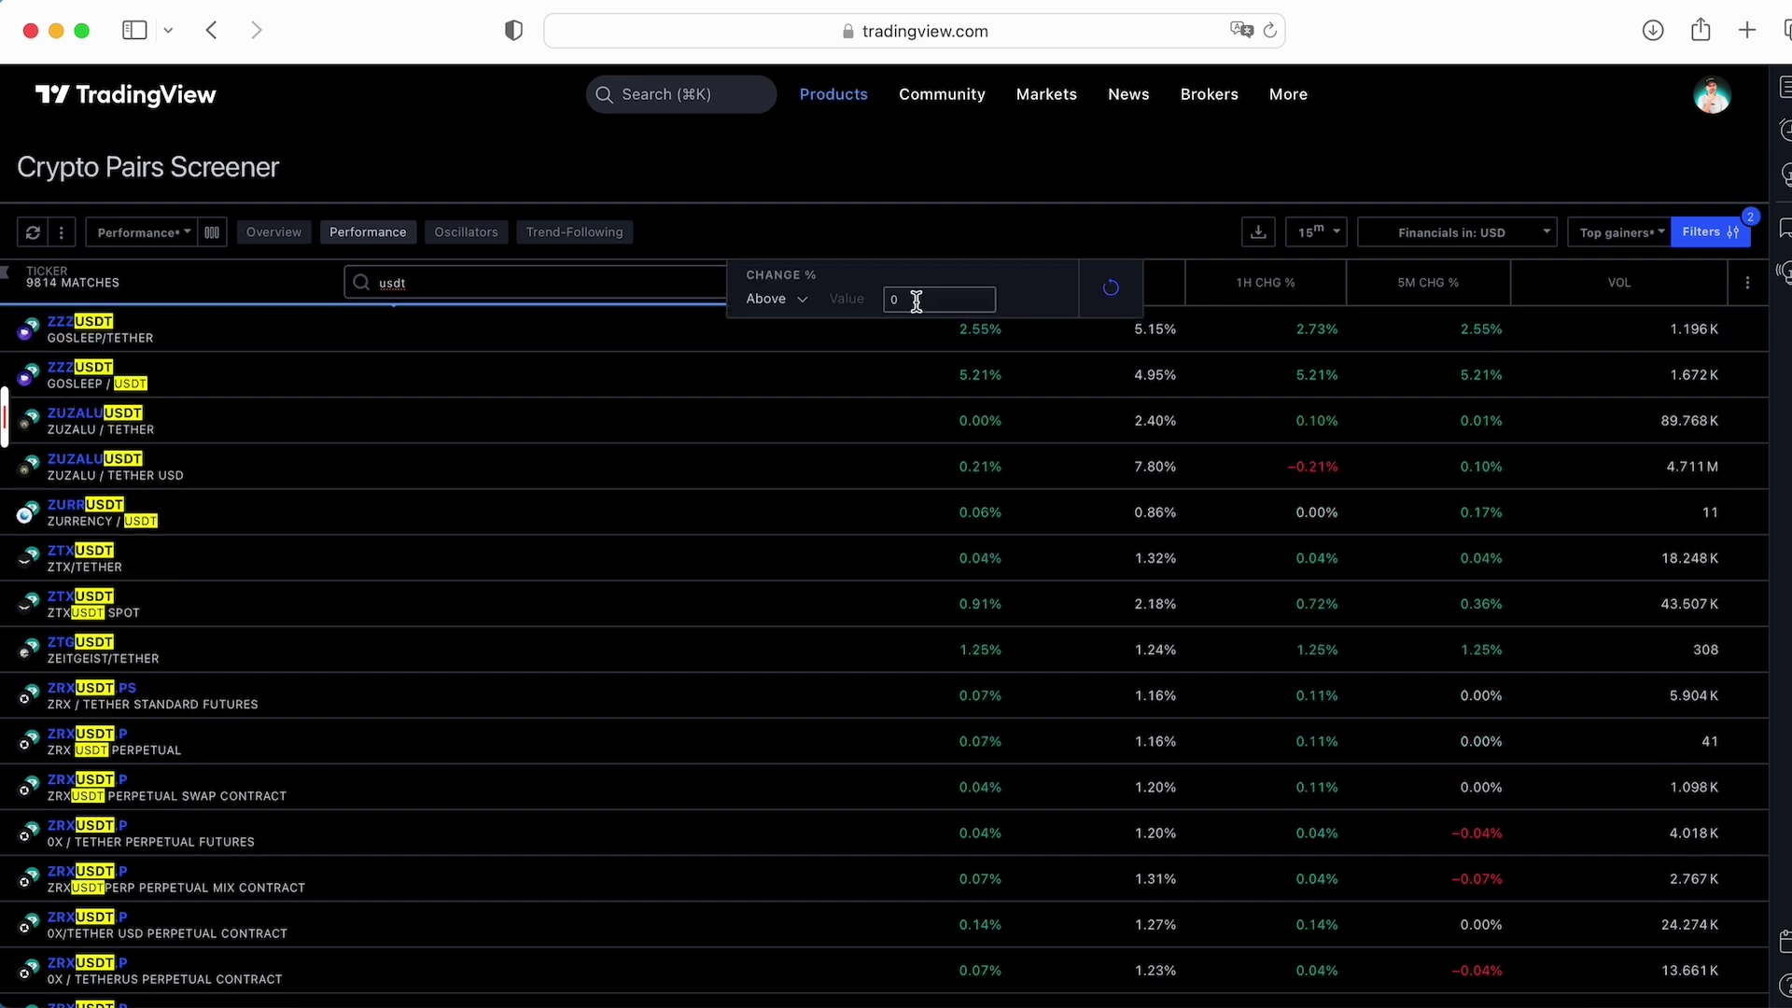
left_click(917, 299)
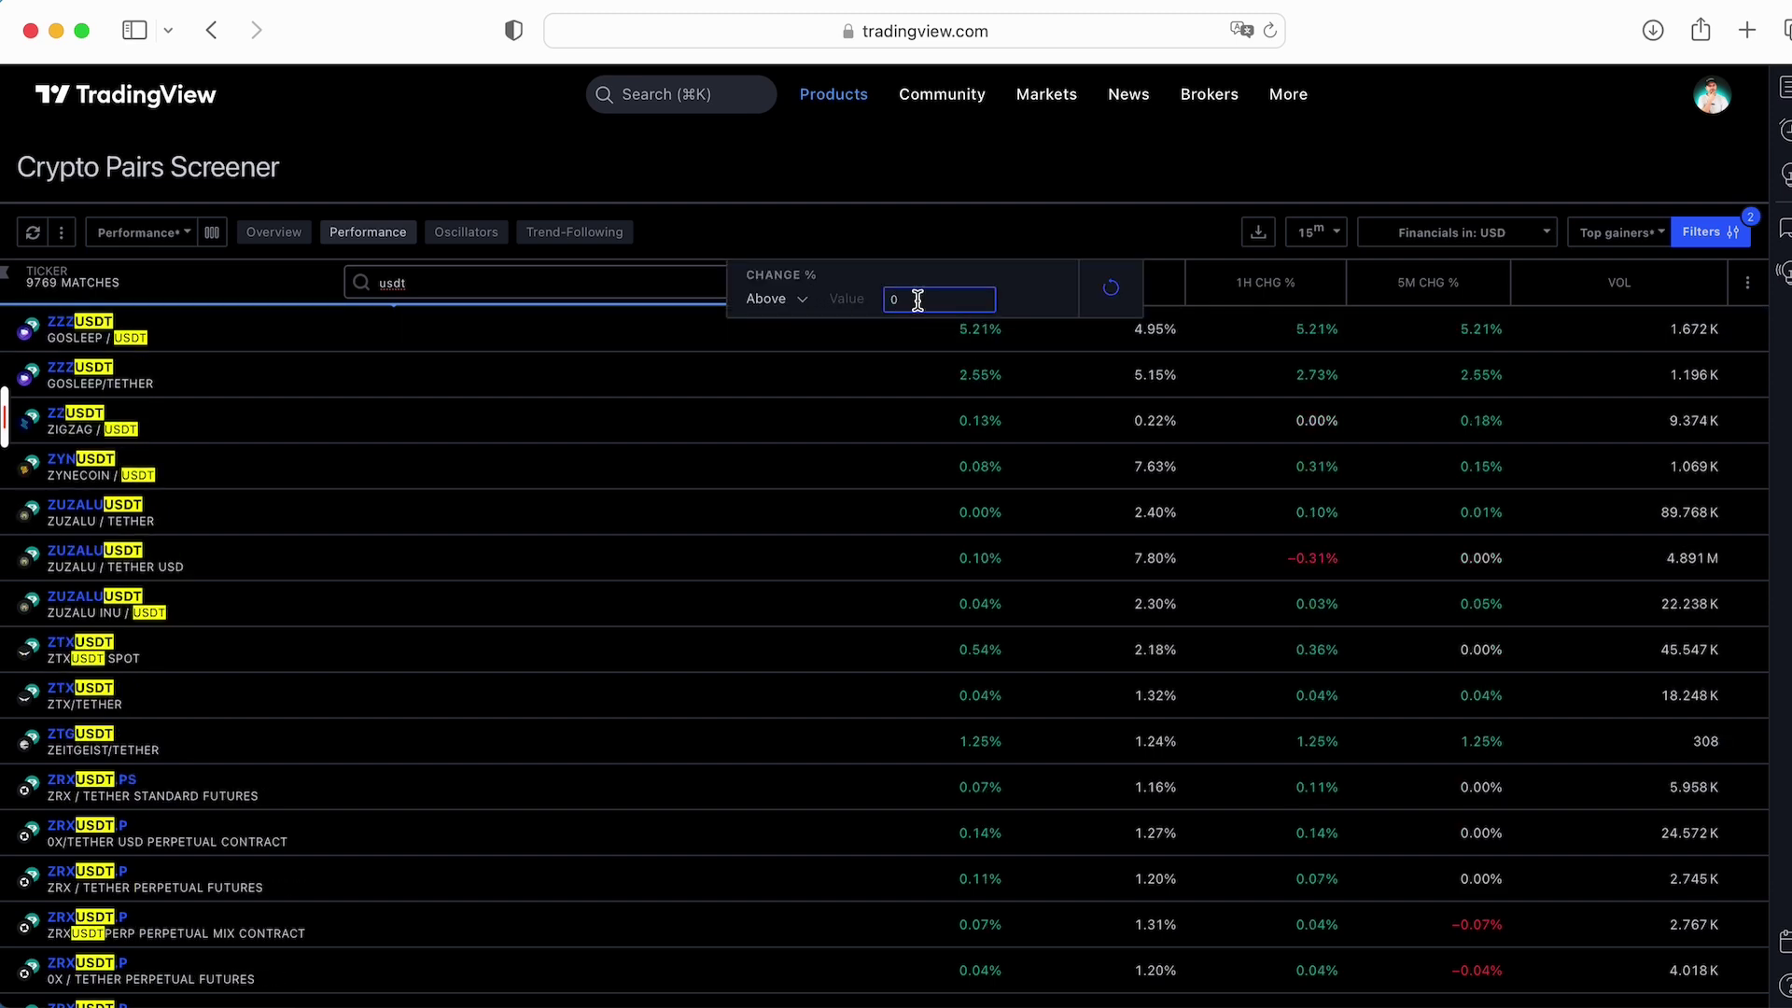
key("BackSpace")
type("5")
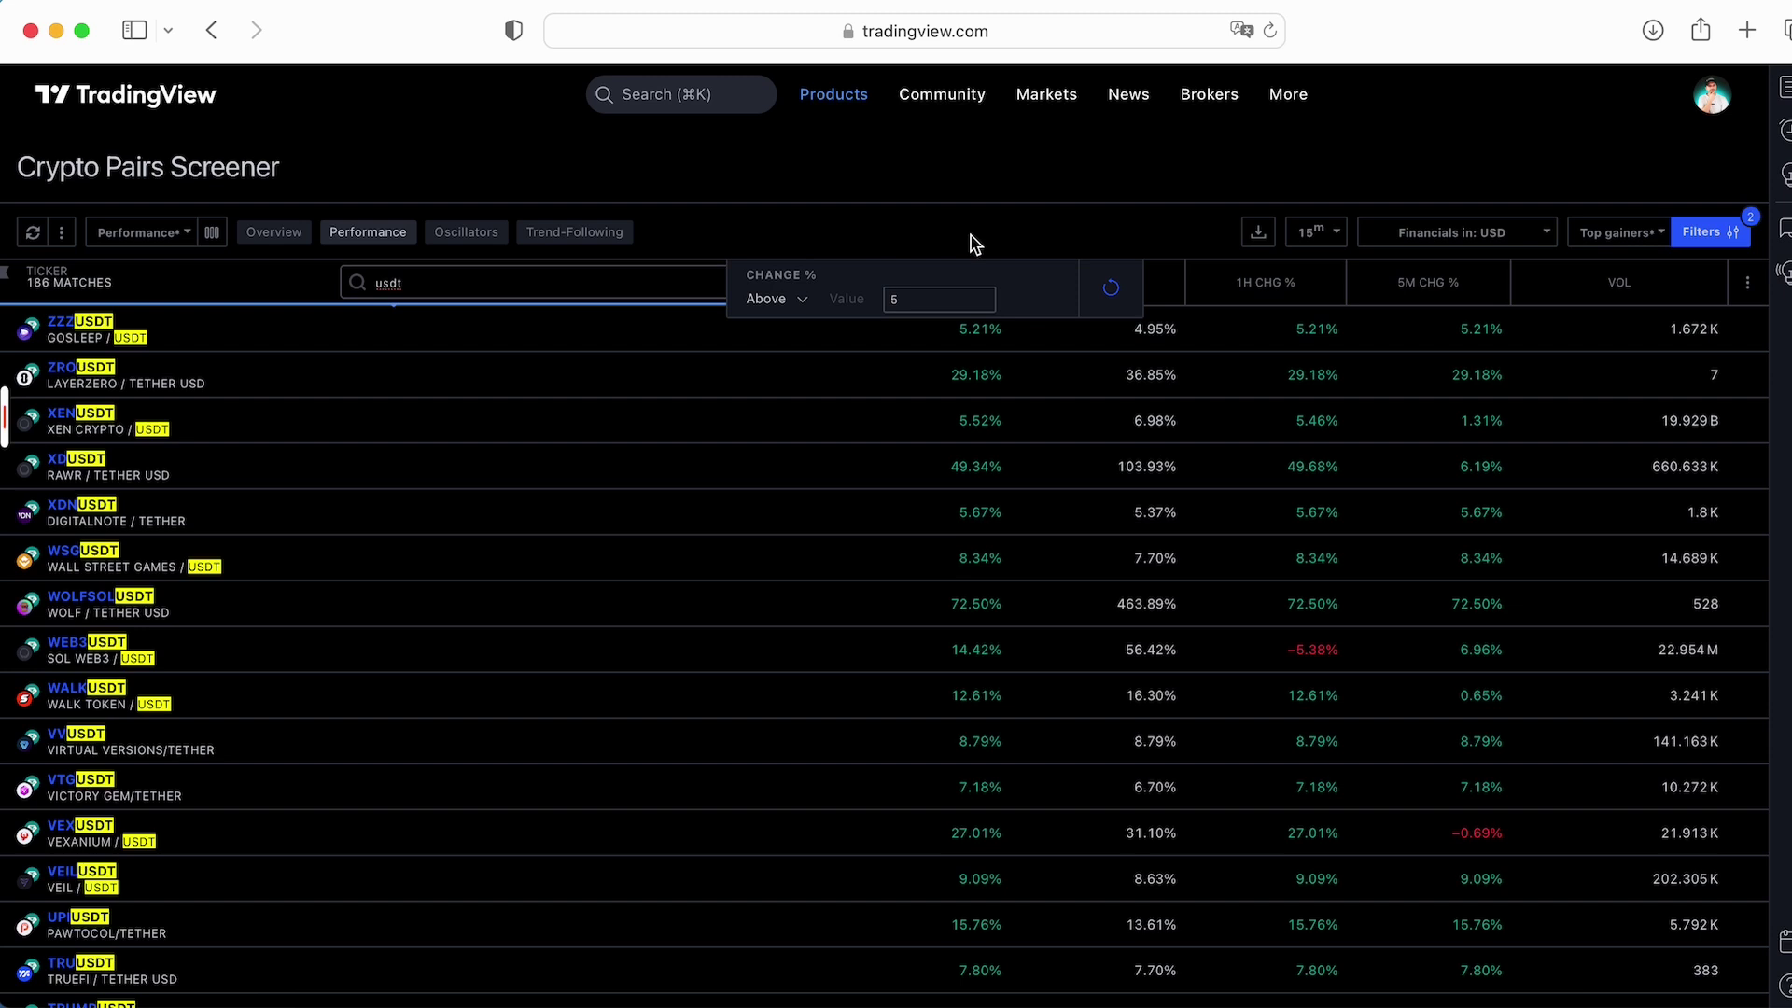
left_click(973, 243)
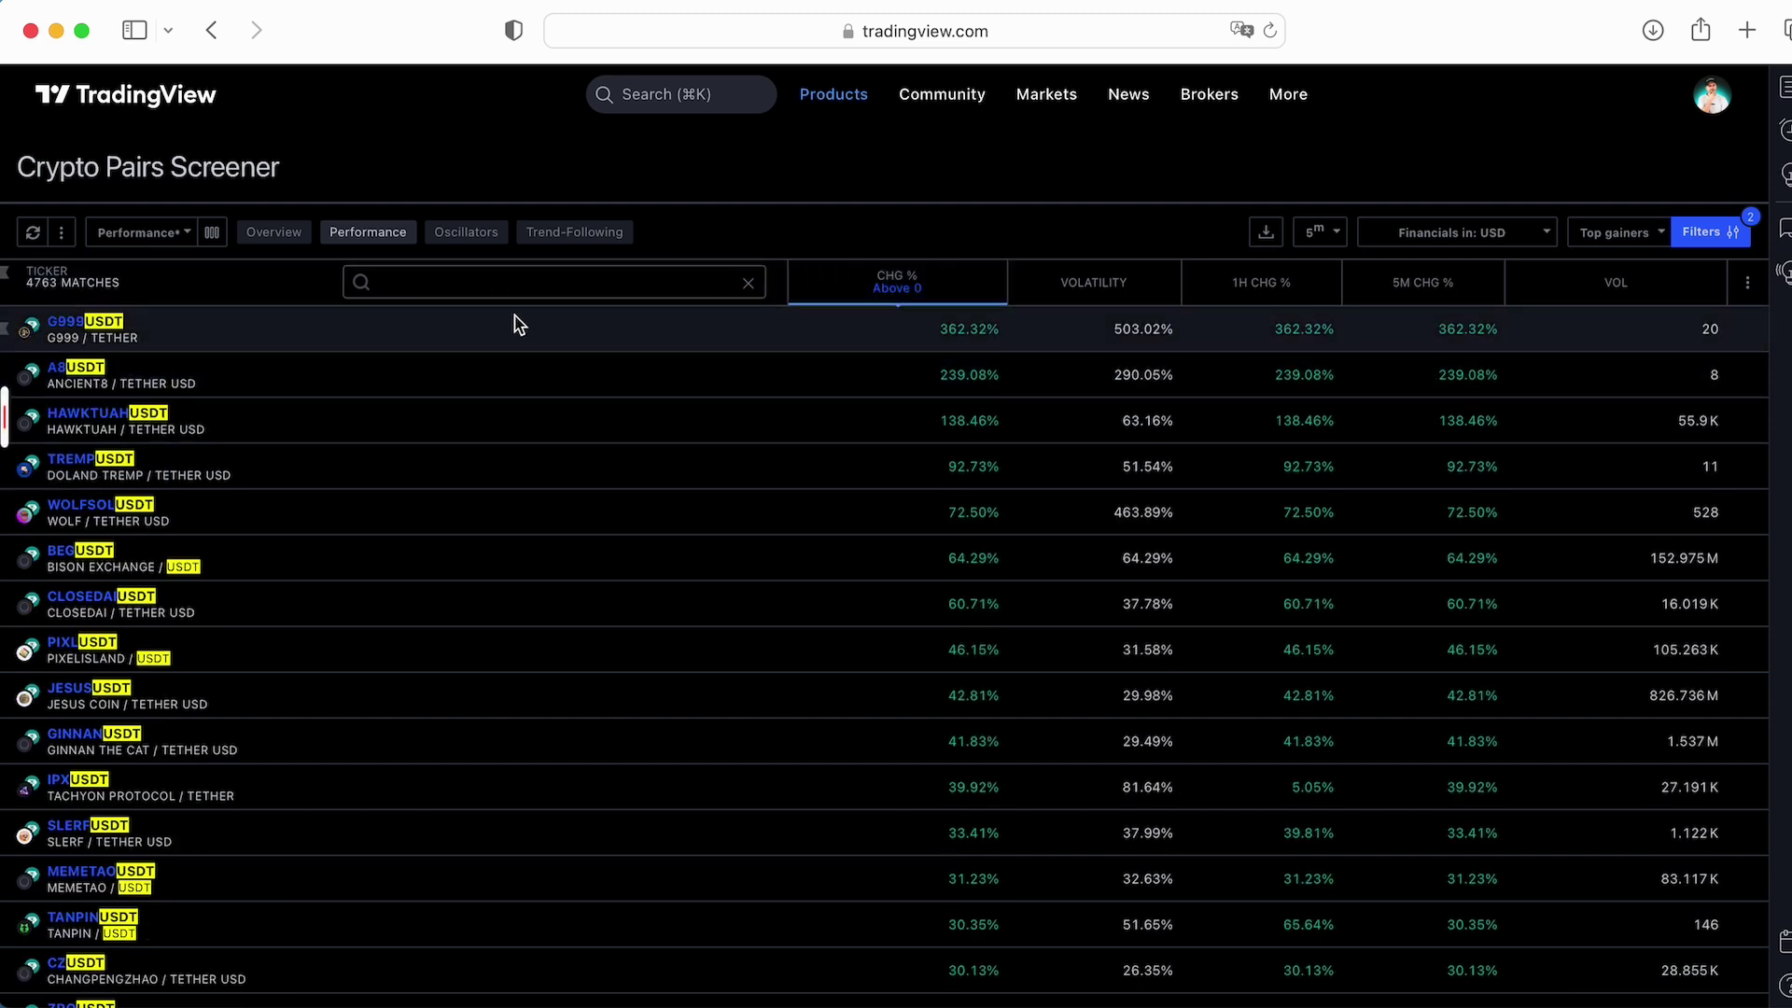
Load the General preset screen from the screens dropdown beside Filters
left_click(1636, 235)
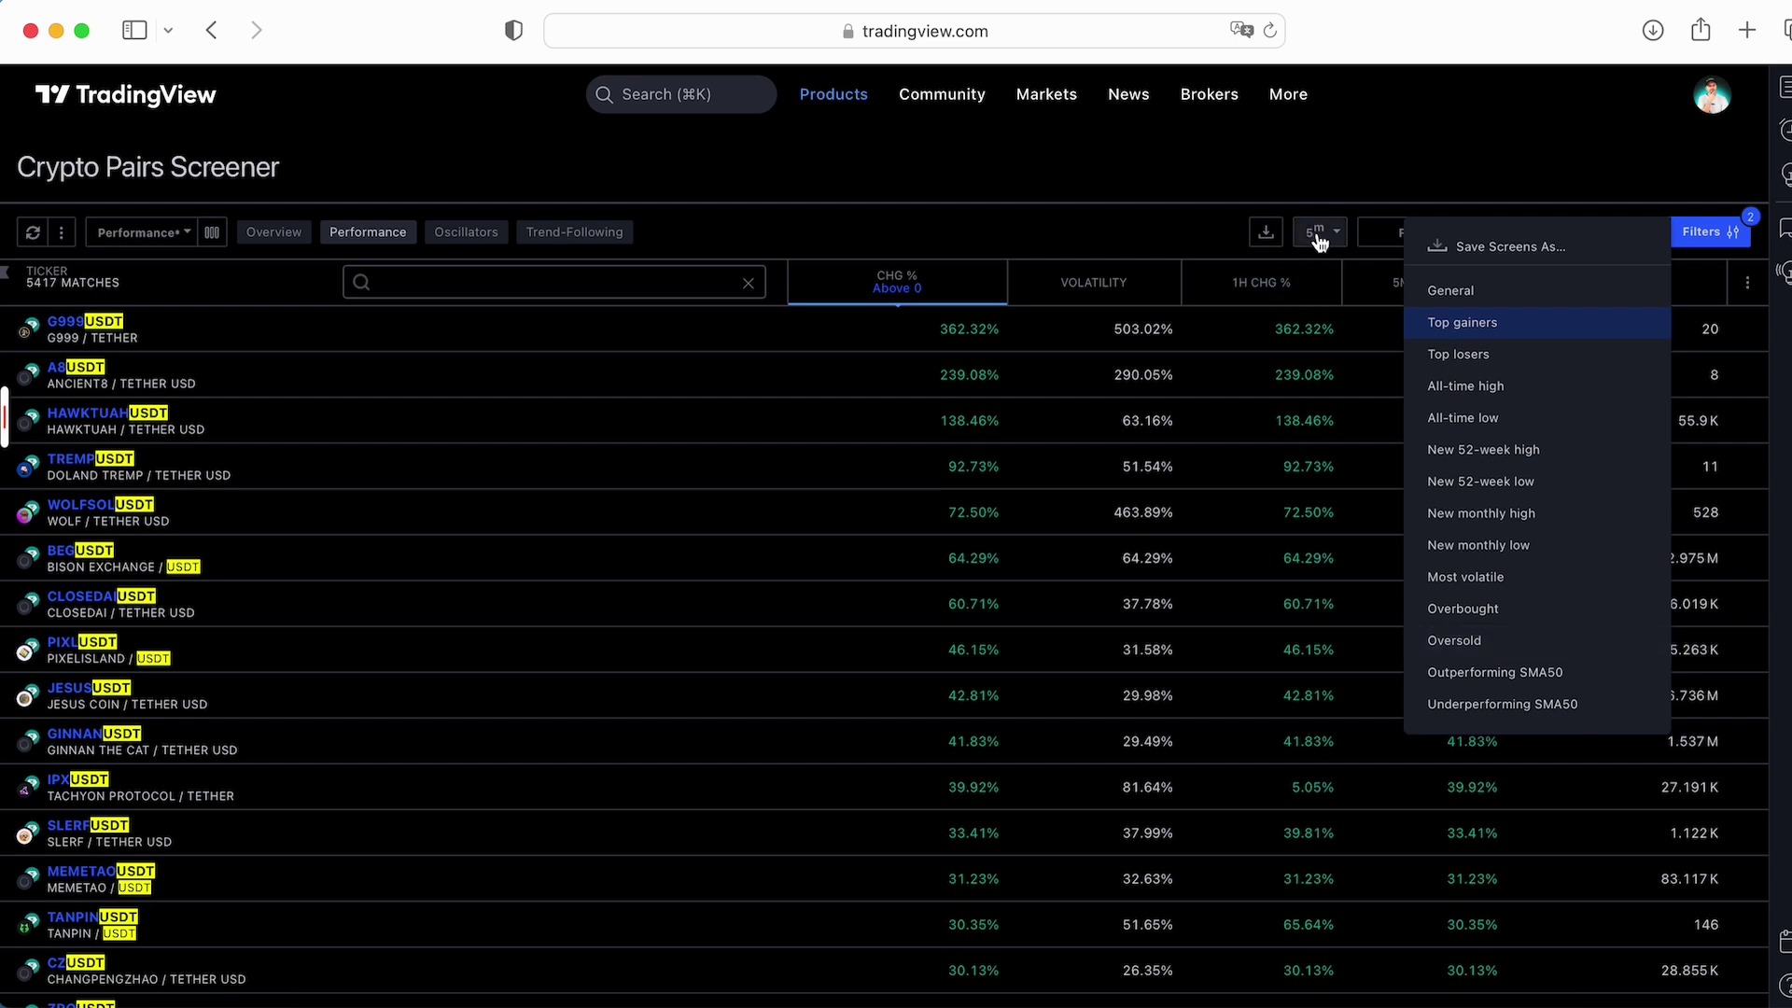
left_click(1433, 642)
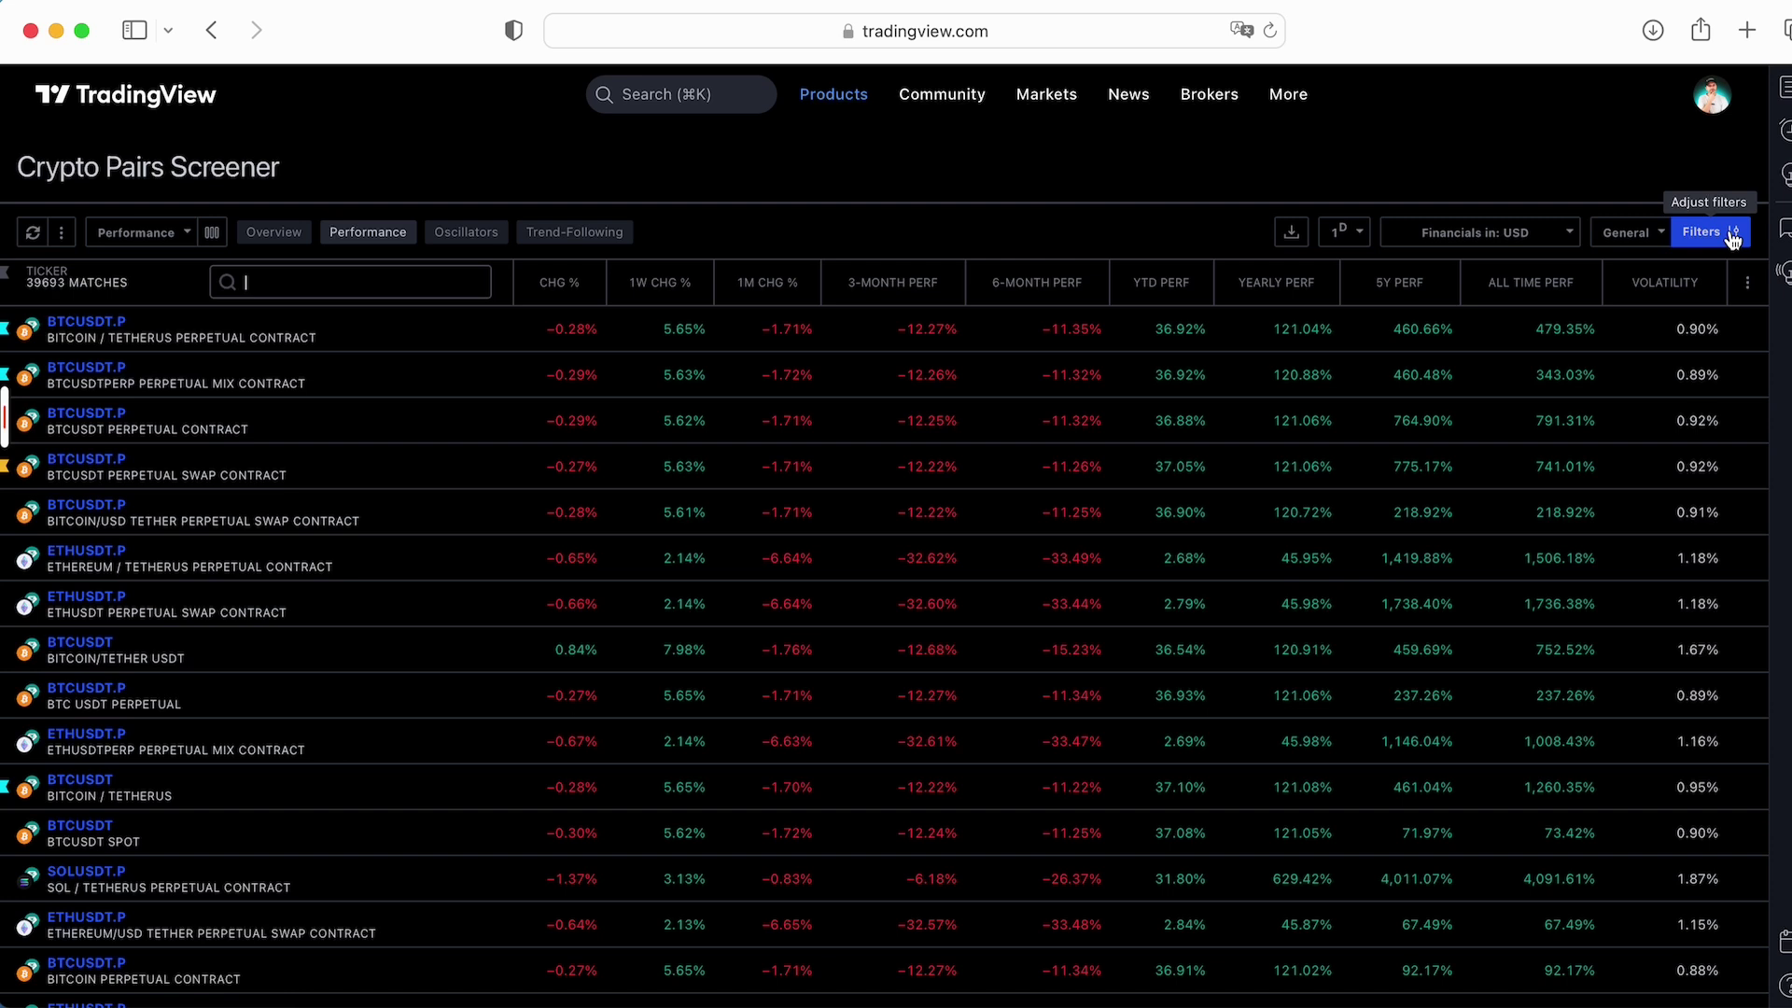
In Filters, set Exchange type to centralized exchanges (CEX)
left_click(1731, 233)
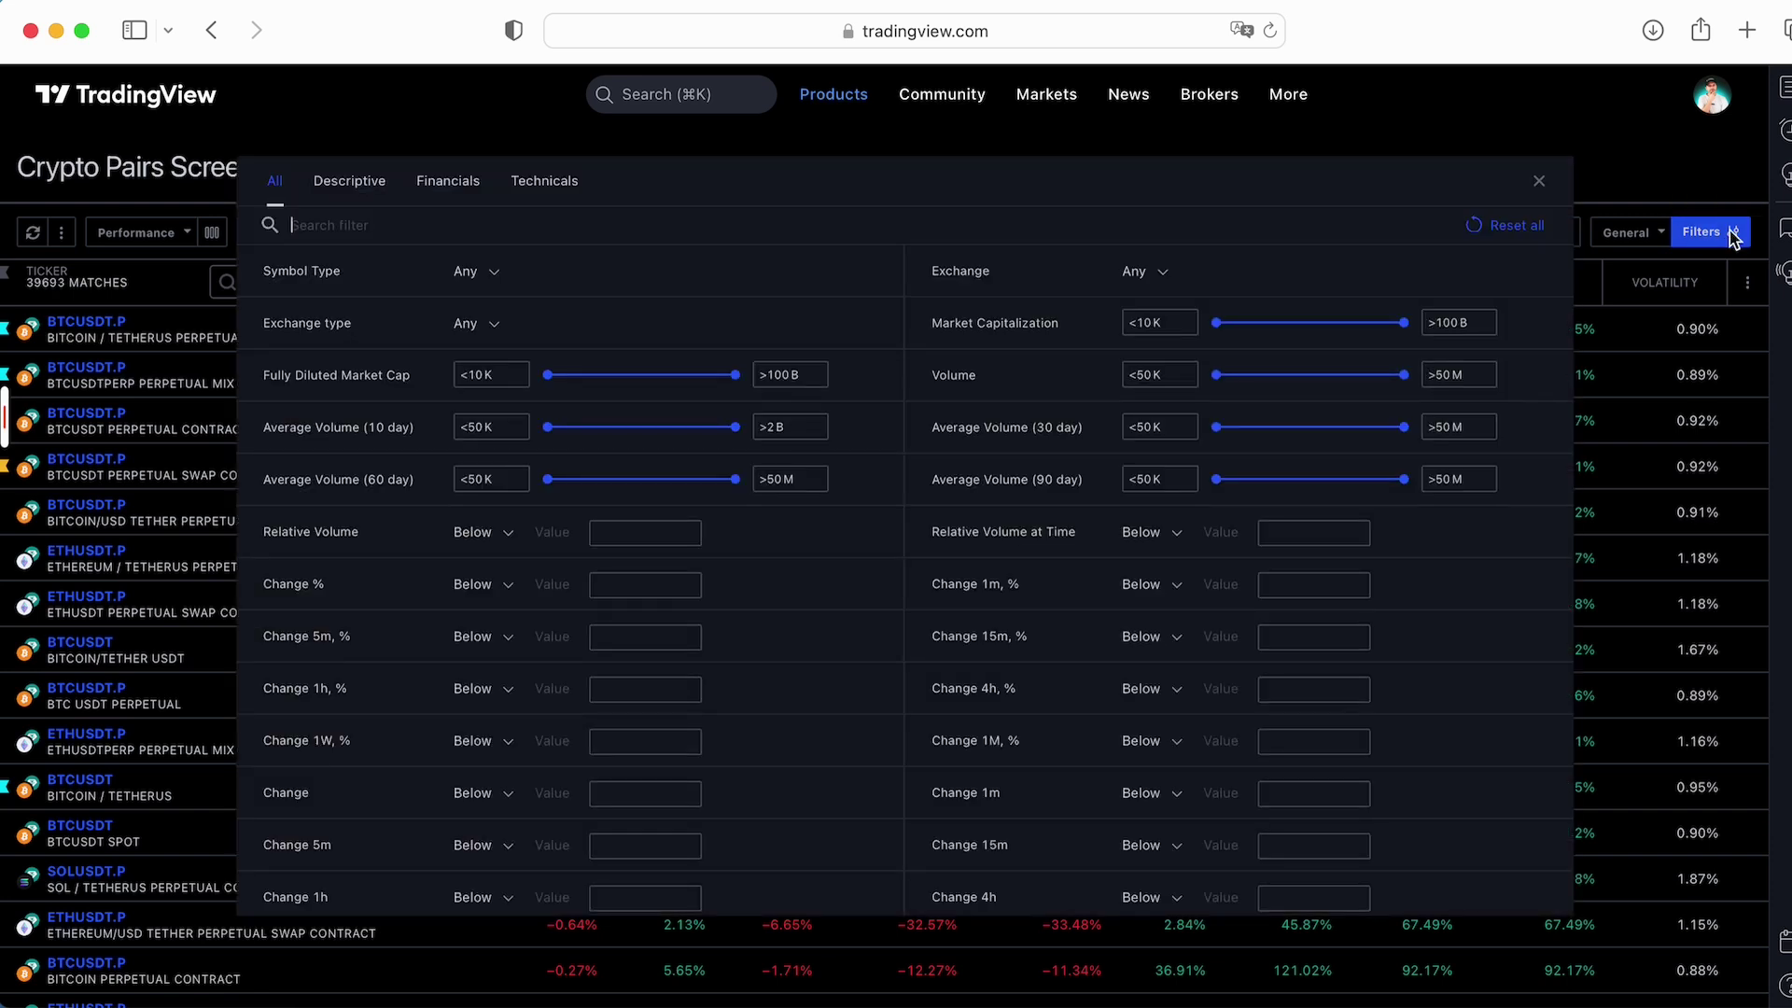
left_click(487, 276)
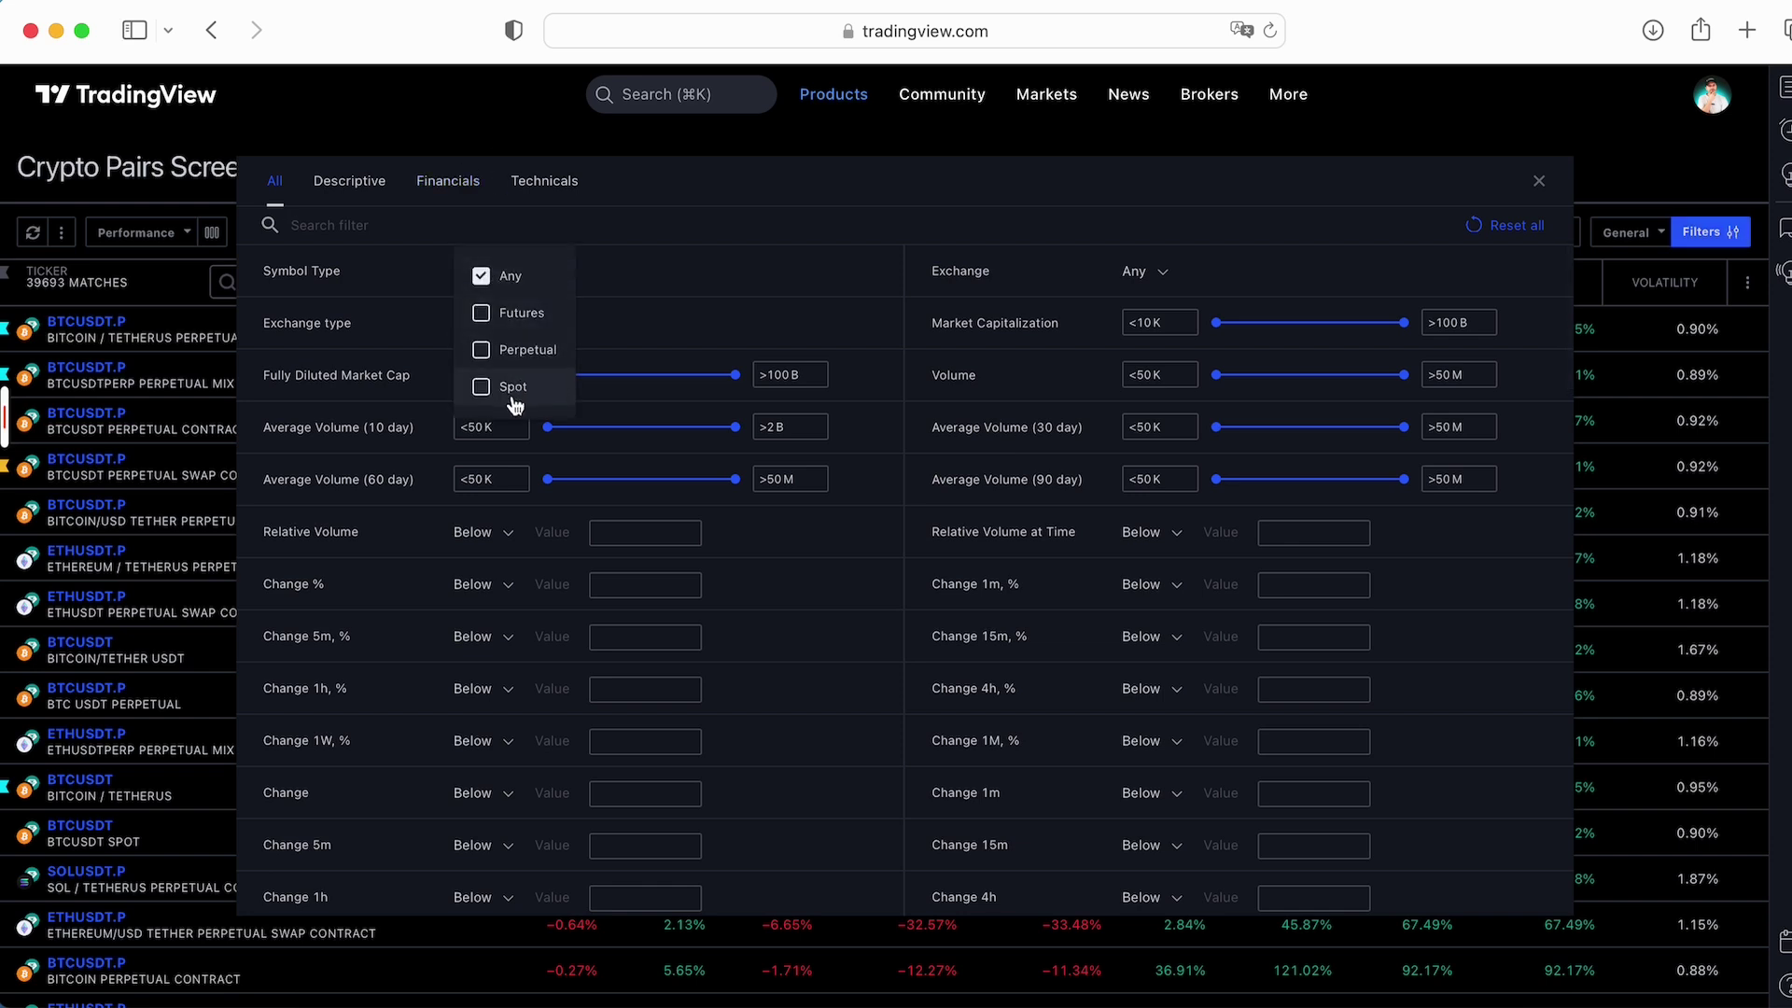
left_click(607, 272)
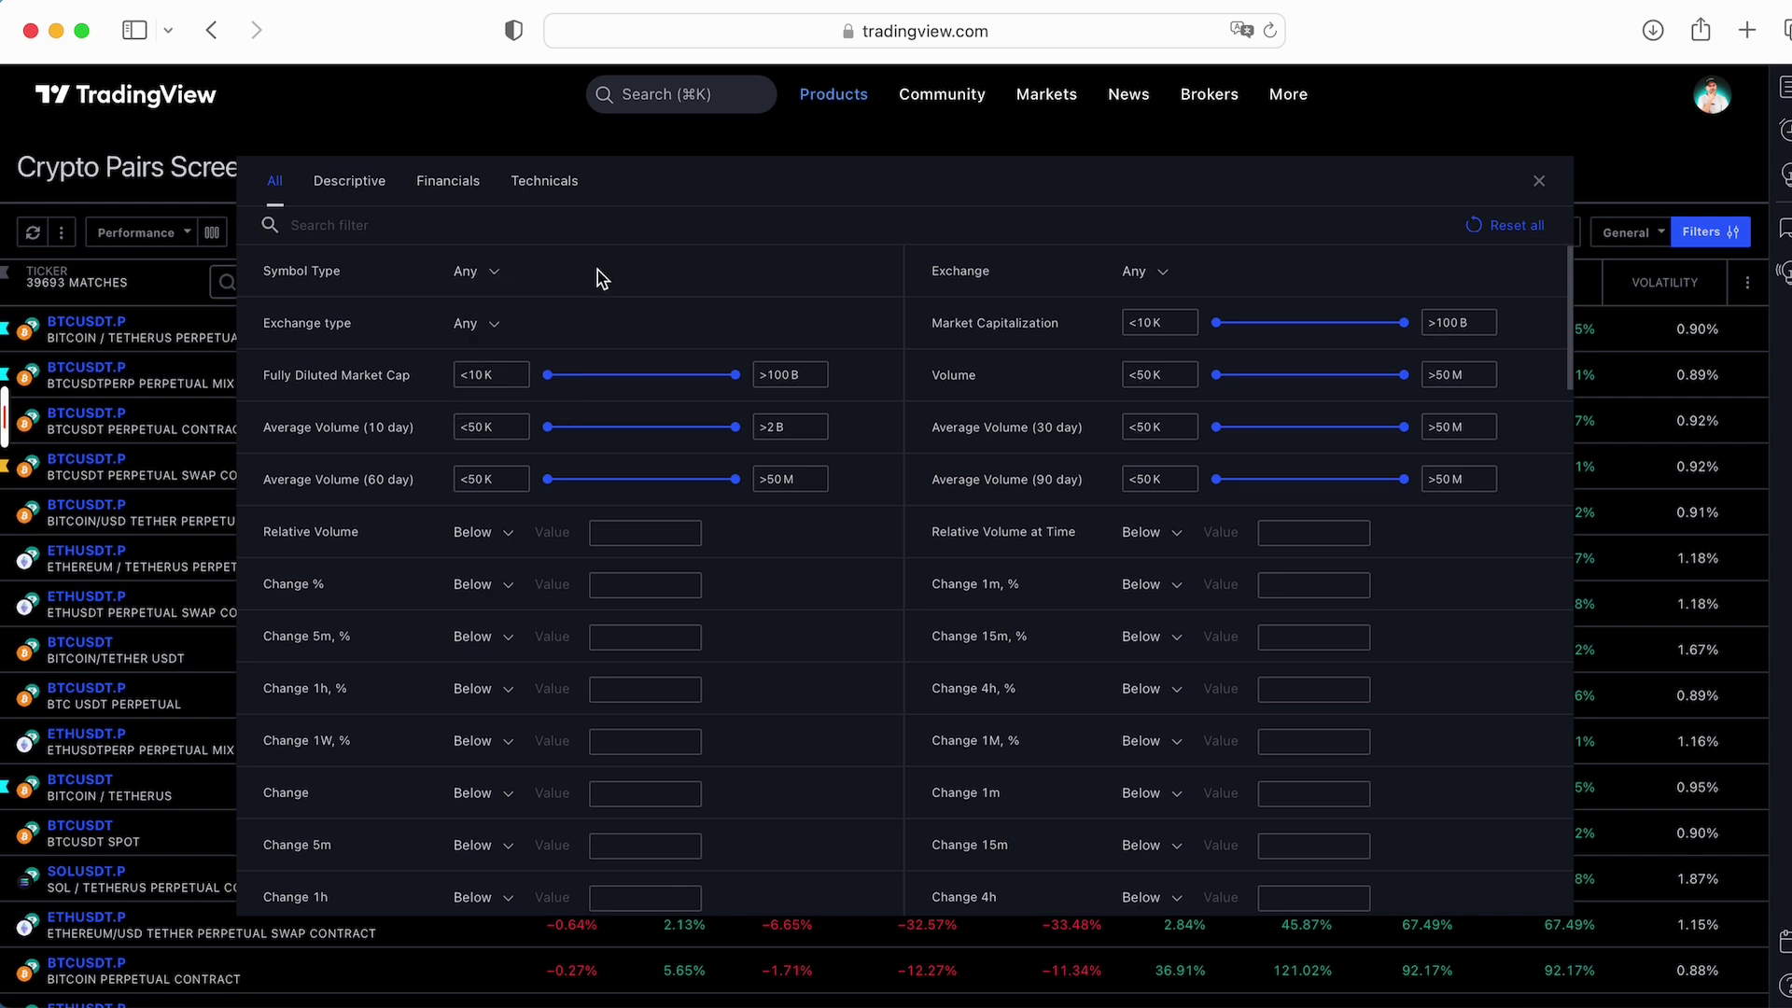
left_click(497, 327)
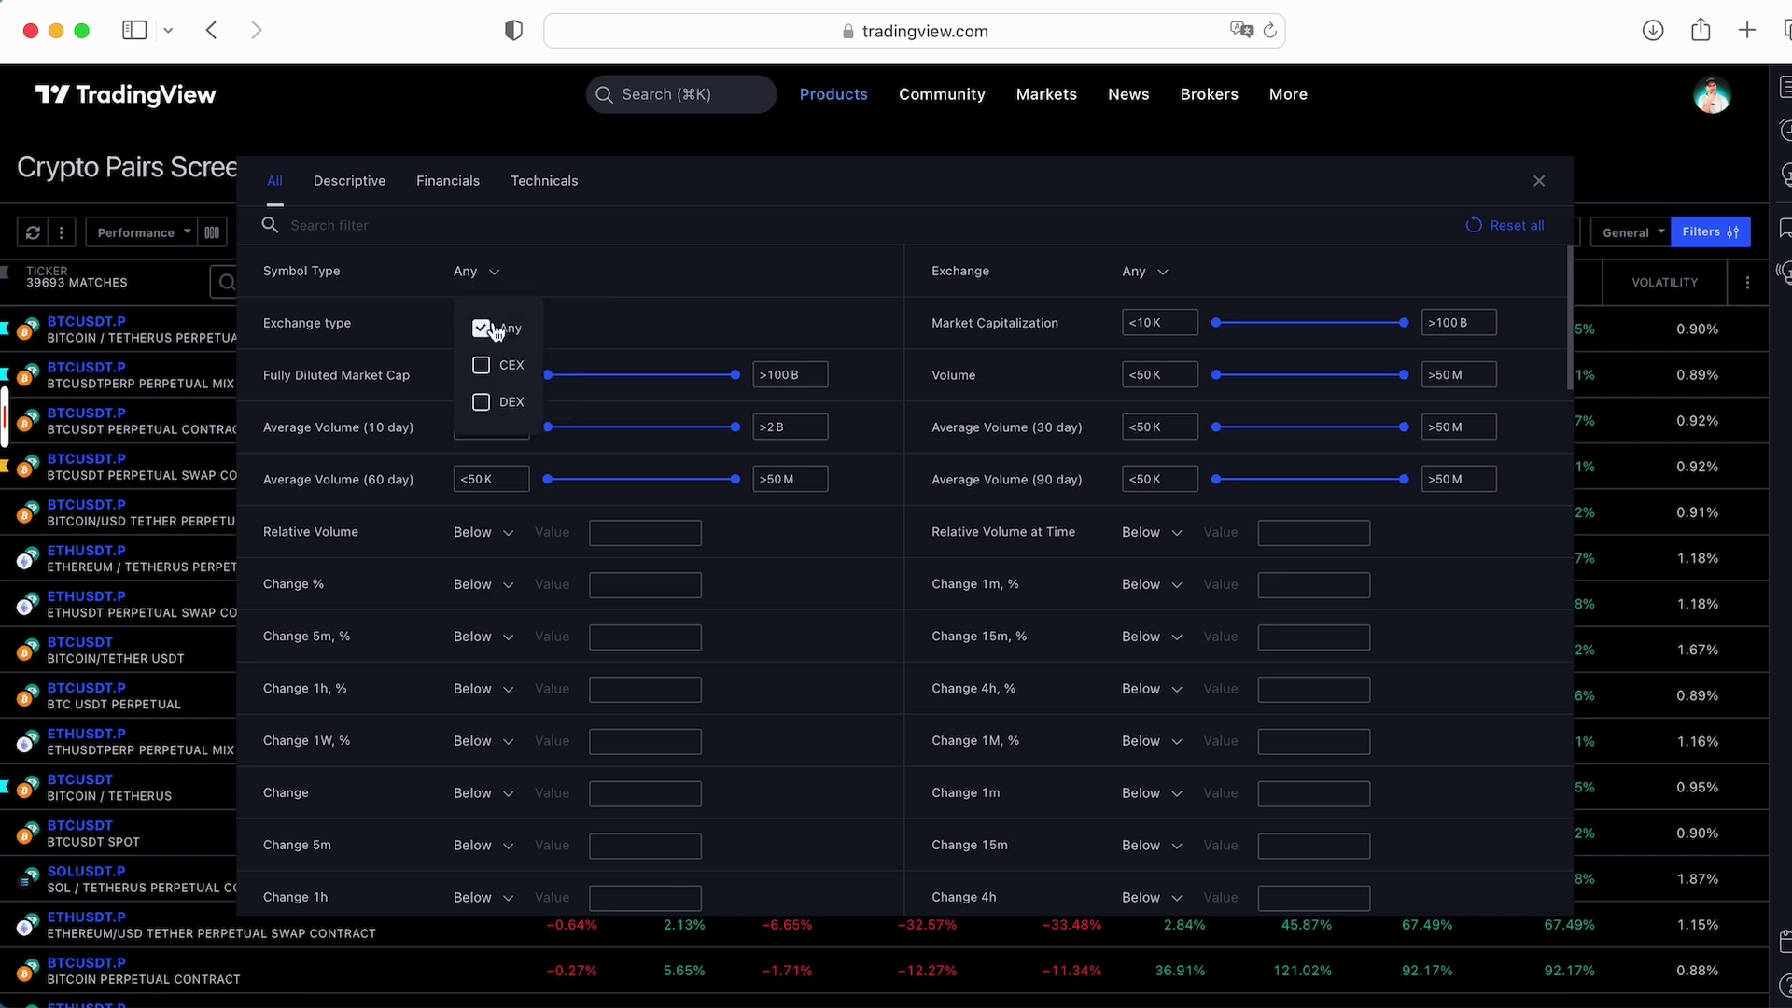
left_click(480, 365)
left_click(659, 283)
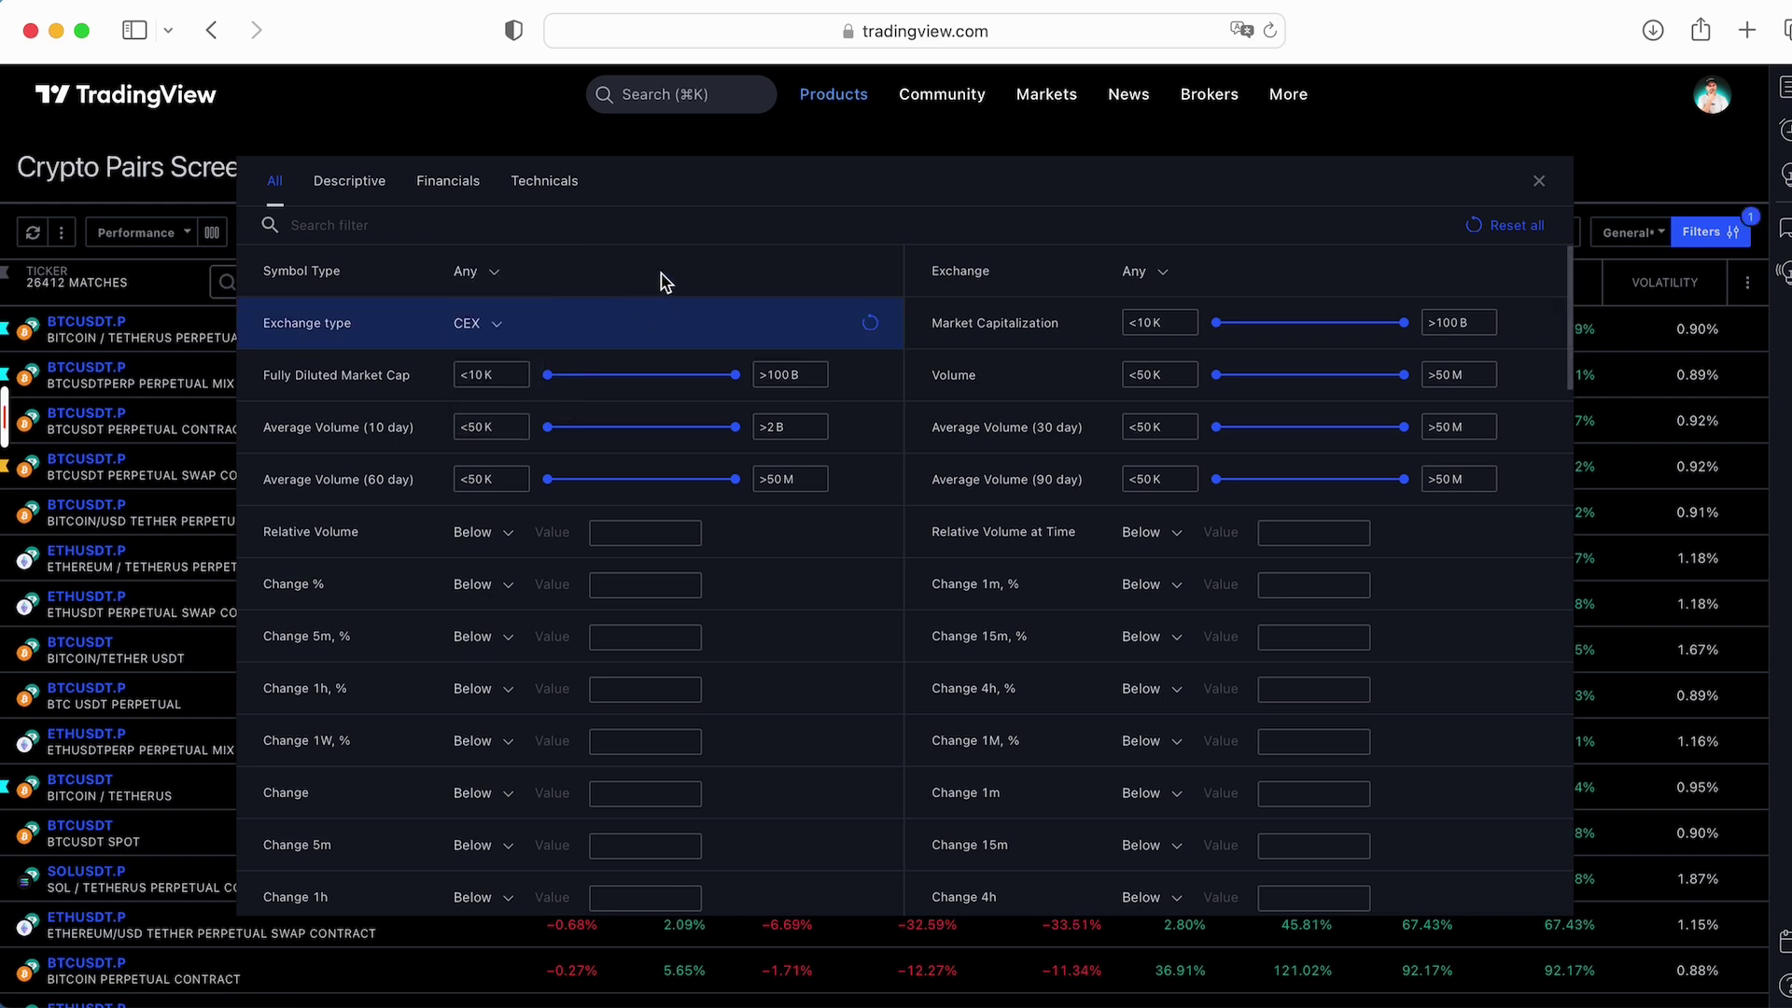
Restrict the exchange to HTX, cap Market Cap at 2B and Volume at 10M
left_click(1139, 274)
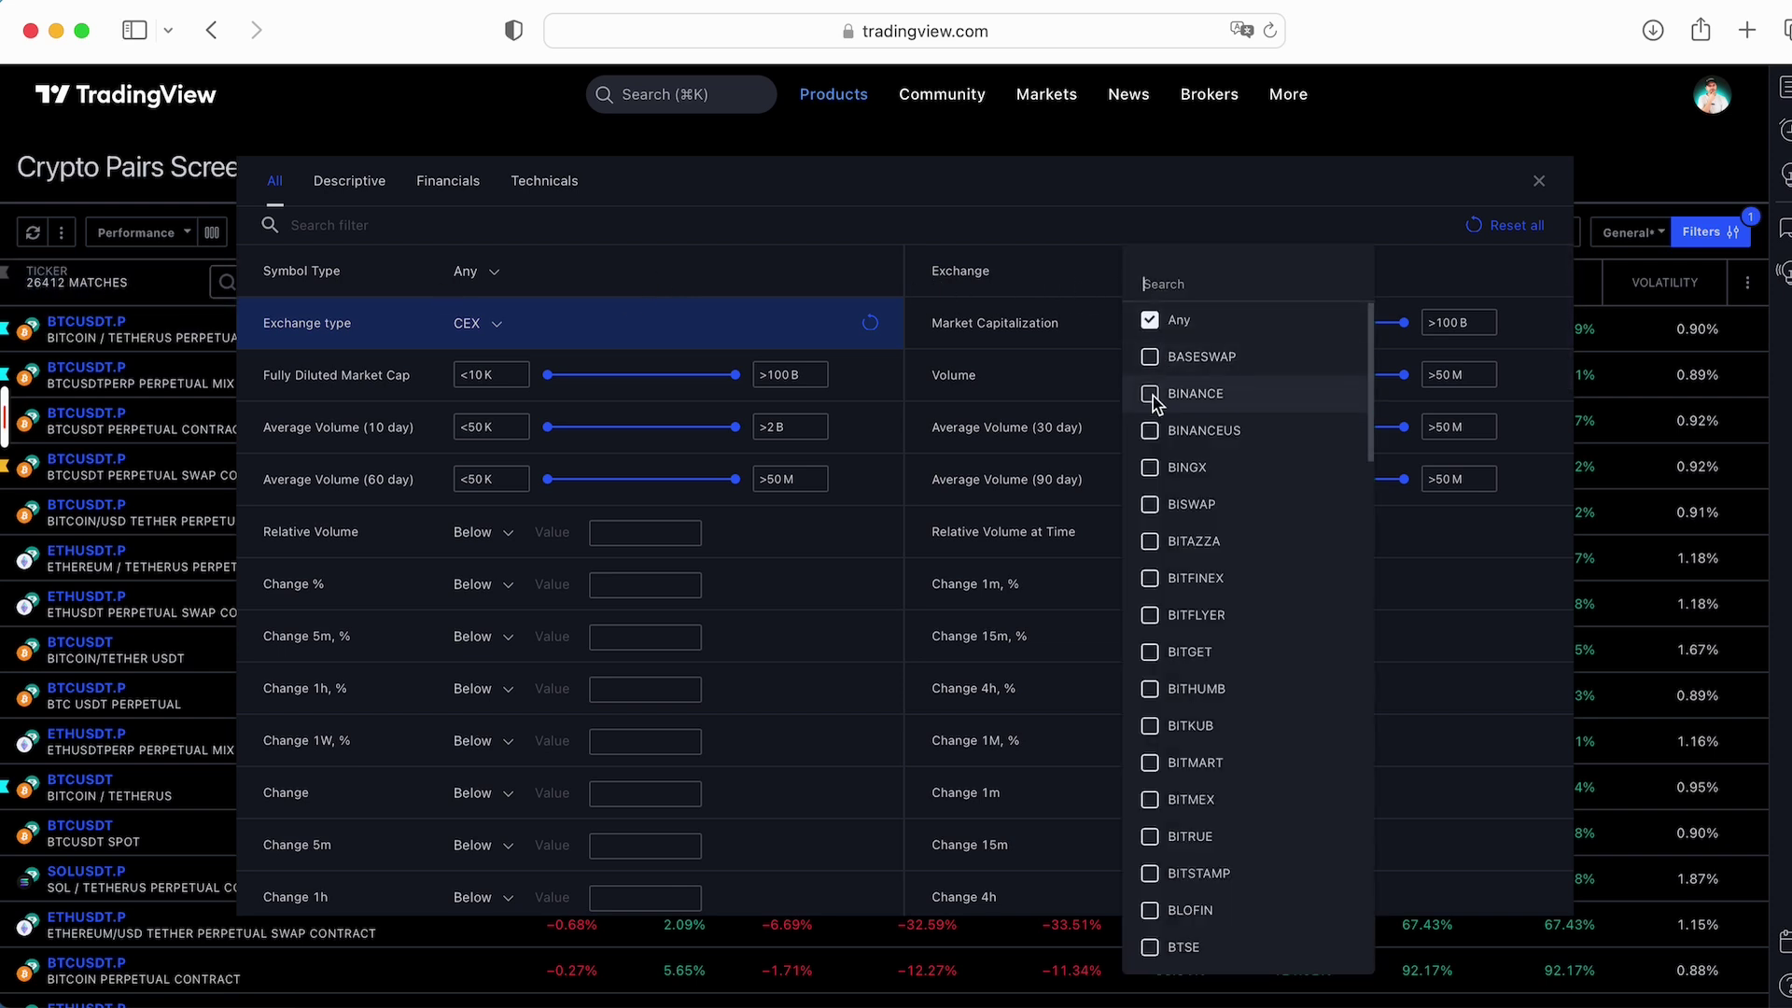
scroll(1185, 507, "down", 2)
scroll(1199, 352, "up", 2)
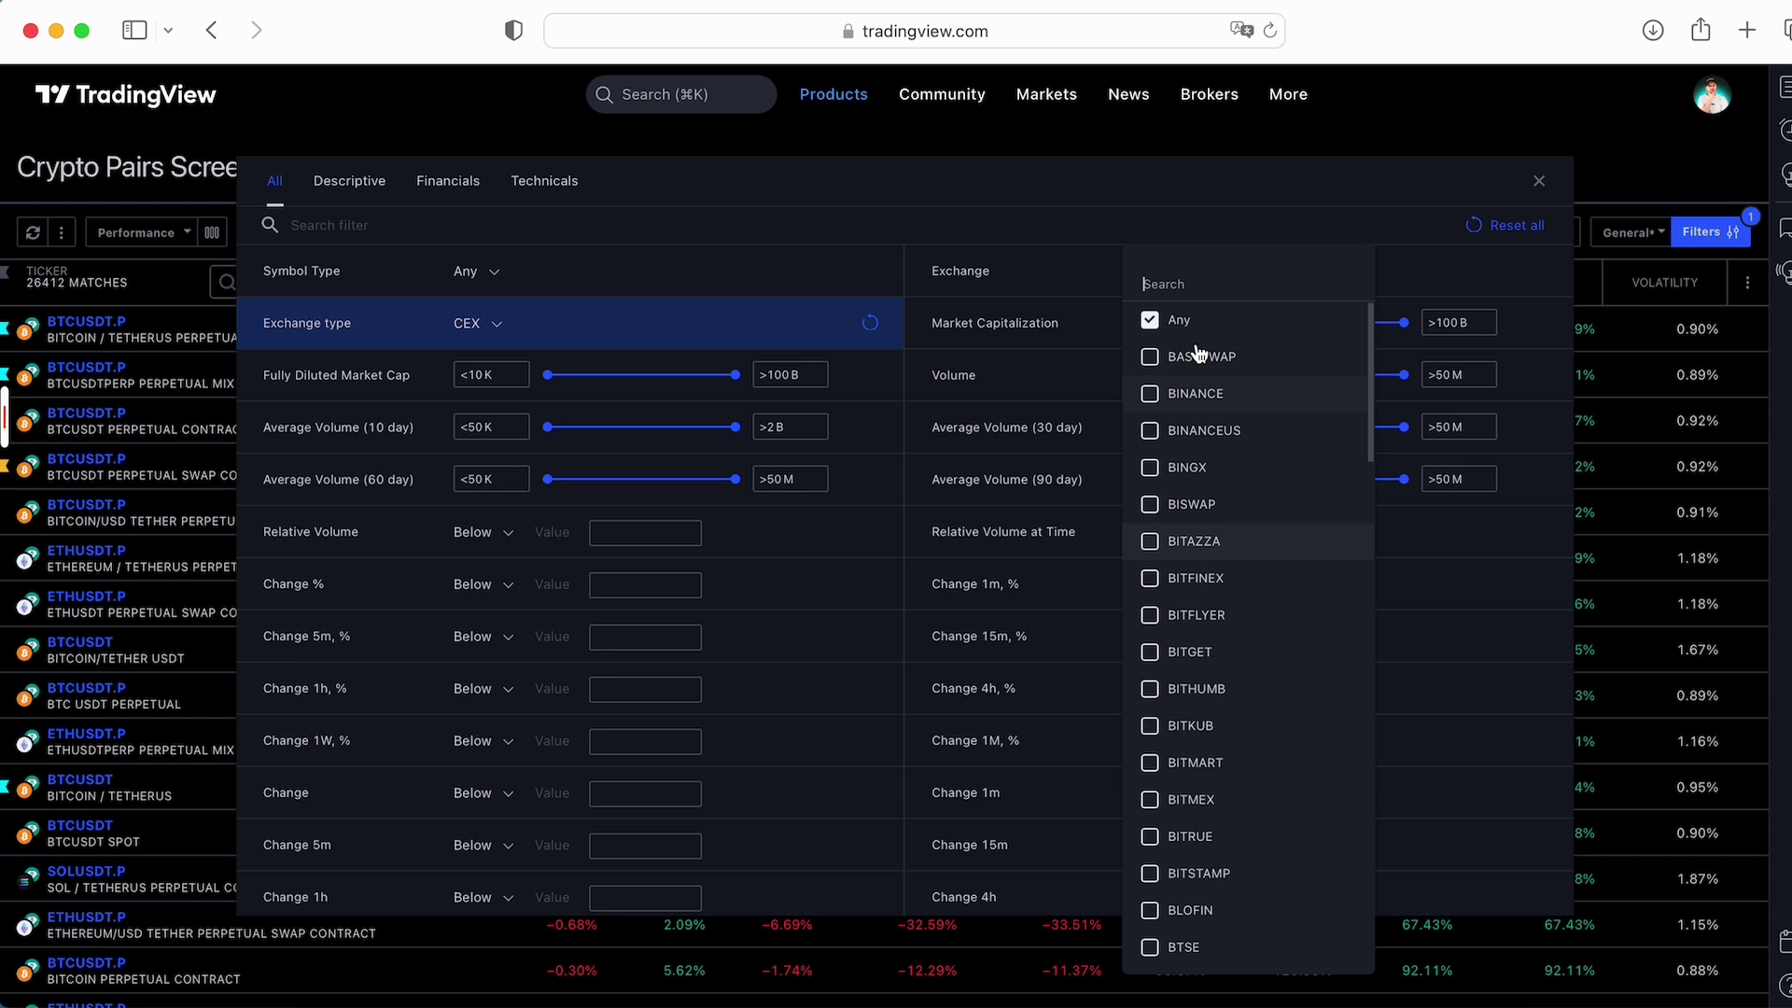
type("htx")
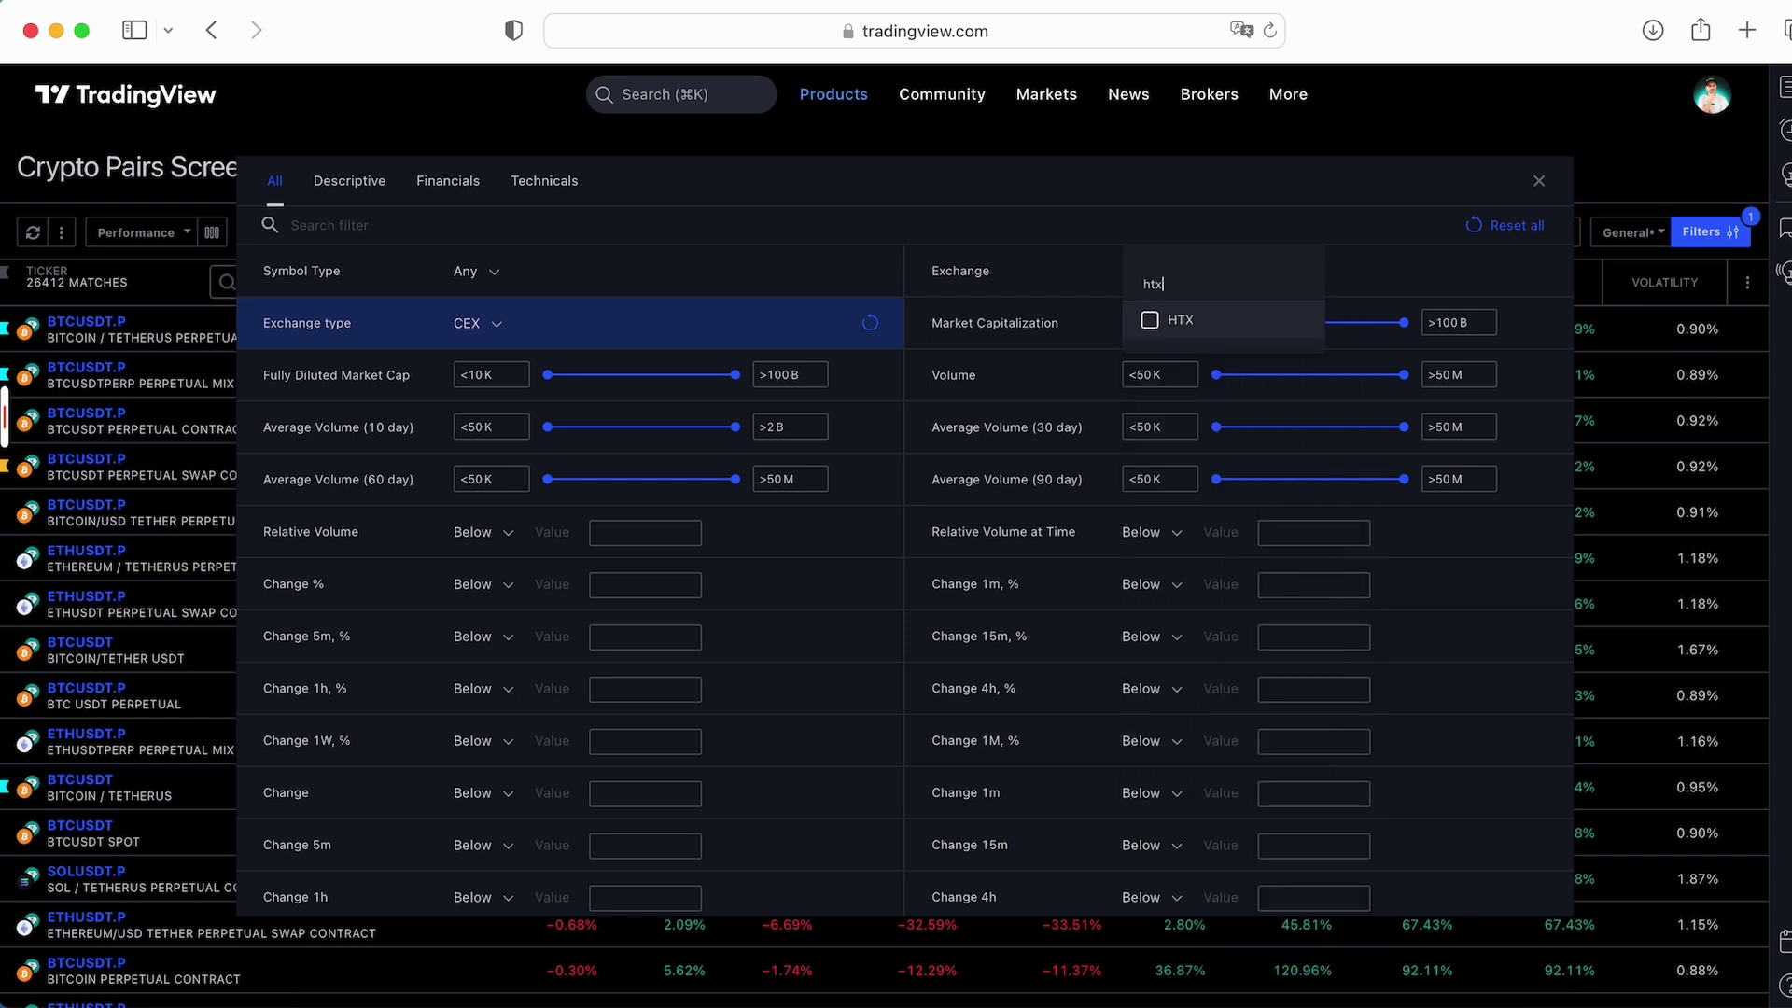
left_click(1150, 321)
left_click_drag(1404, 322, 1341, 327)
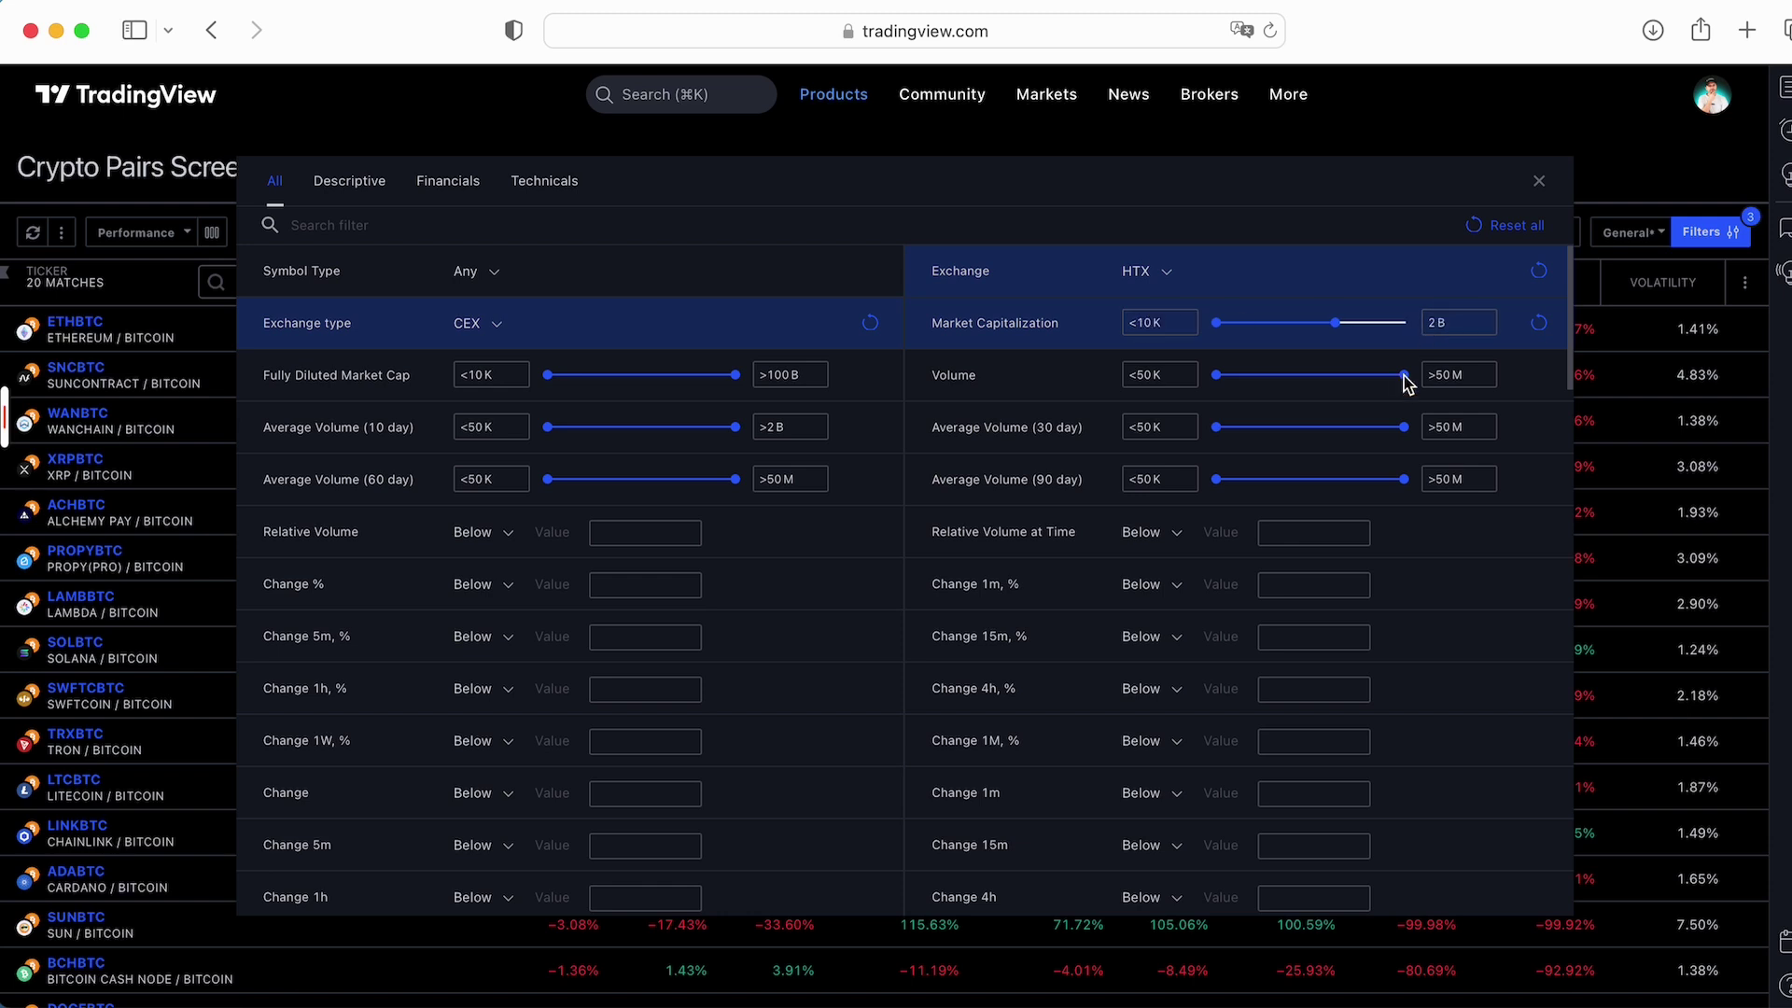
left_click_drag(1404, 375, 1352, 376)
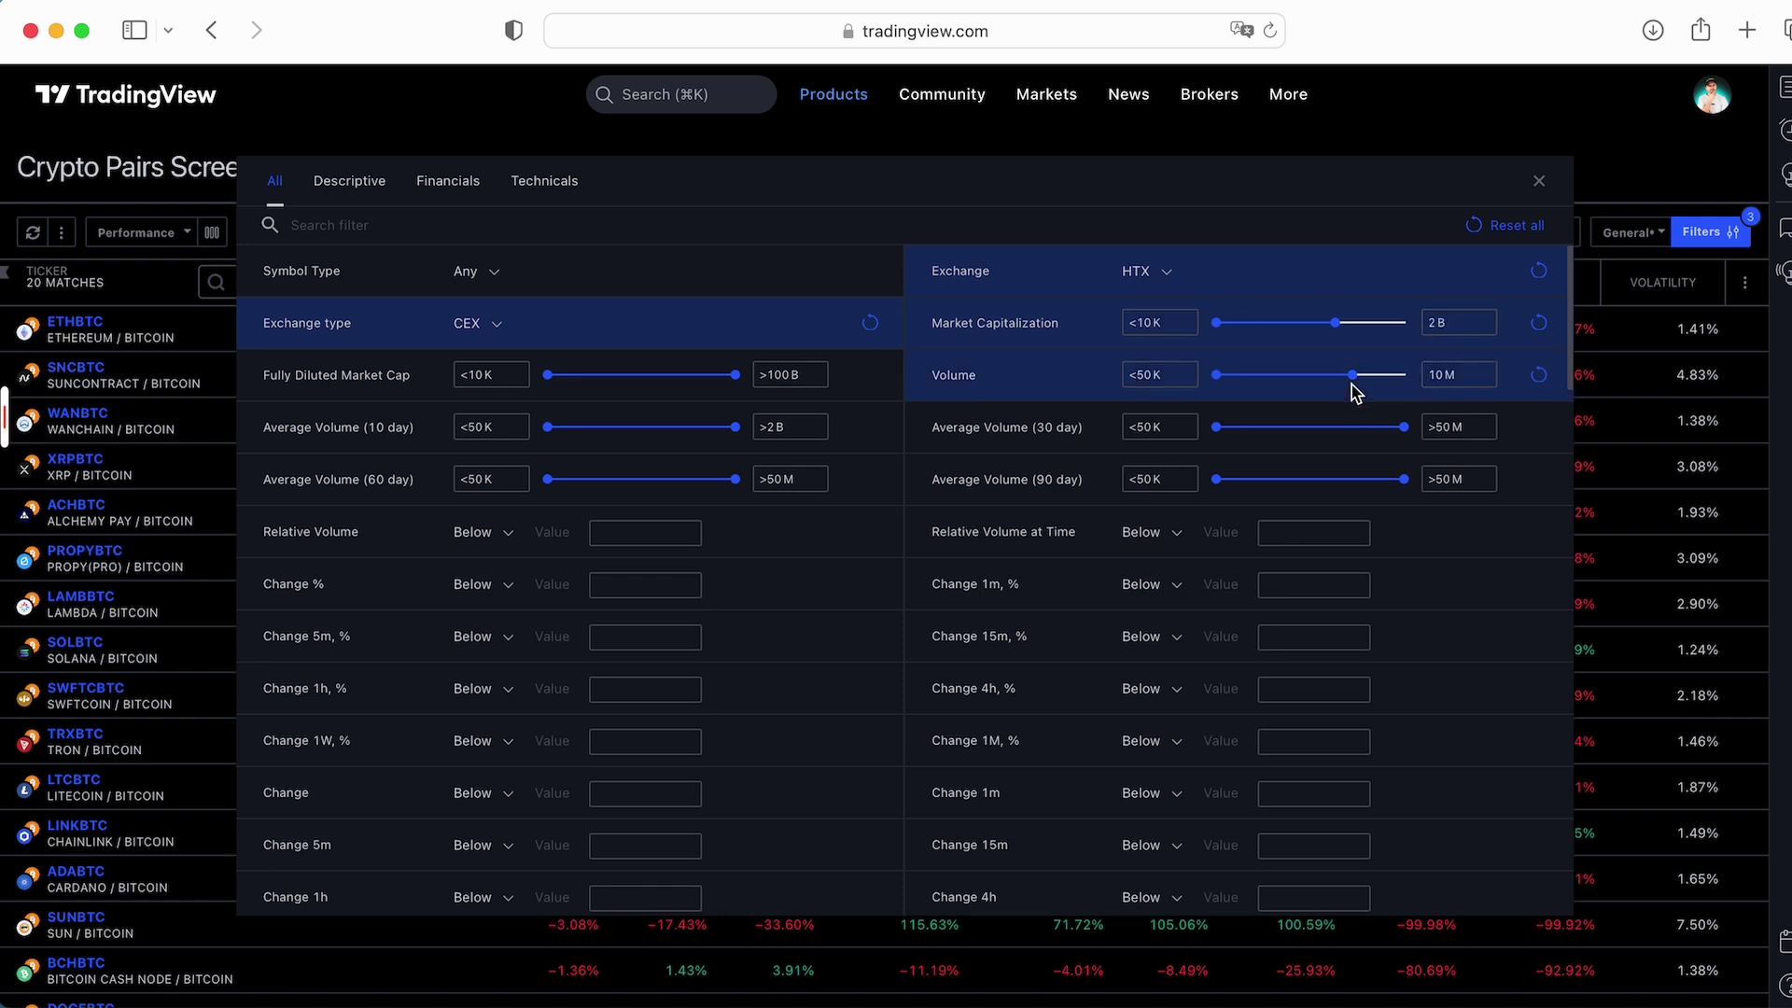
scroll(816, 572, "down", 1)
scroll(740, 558, "down", 10)
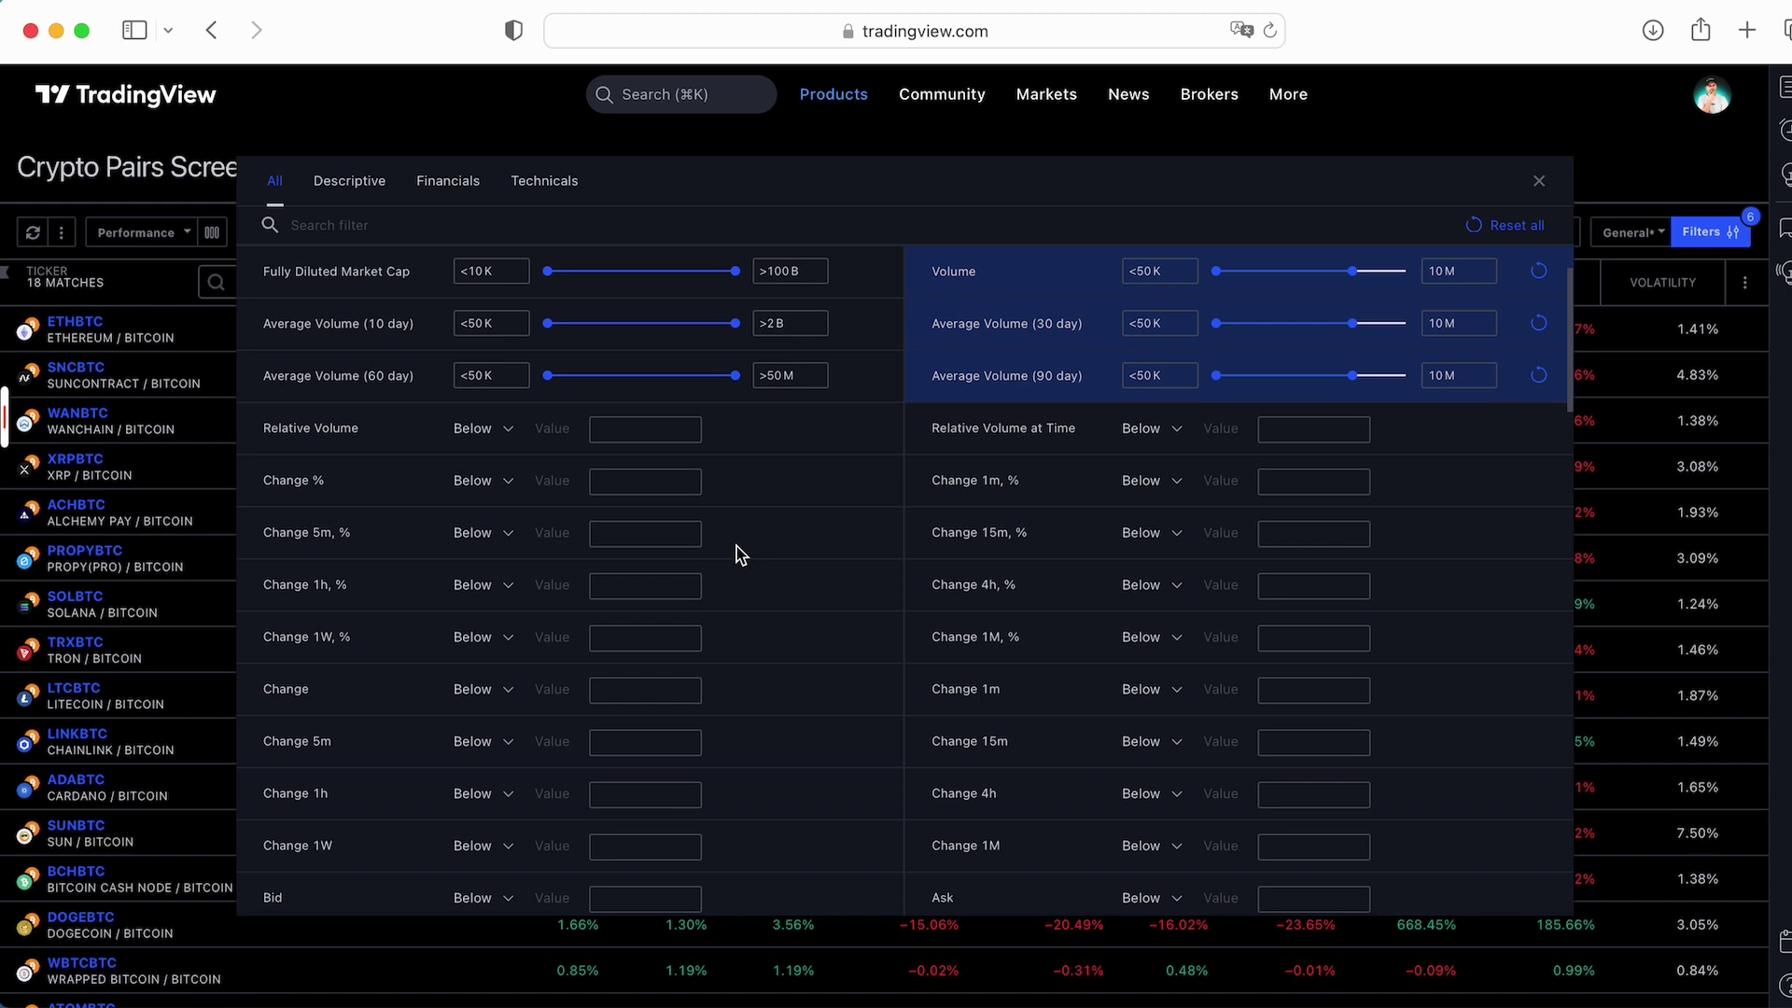
scroll(740, 556, "down", 7)
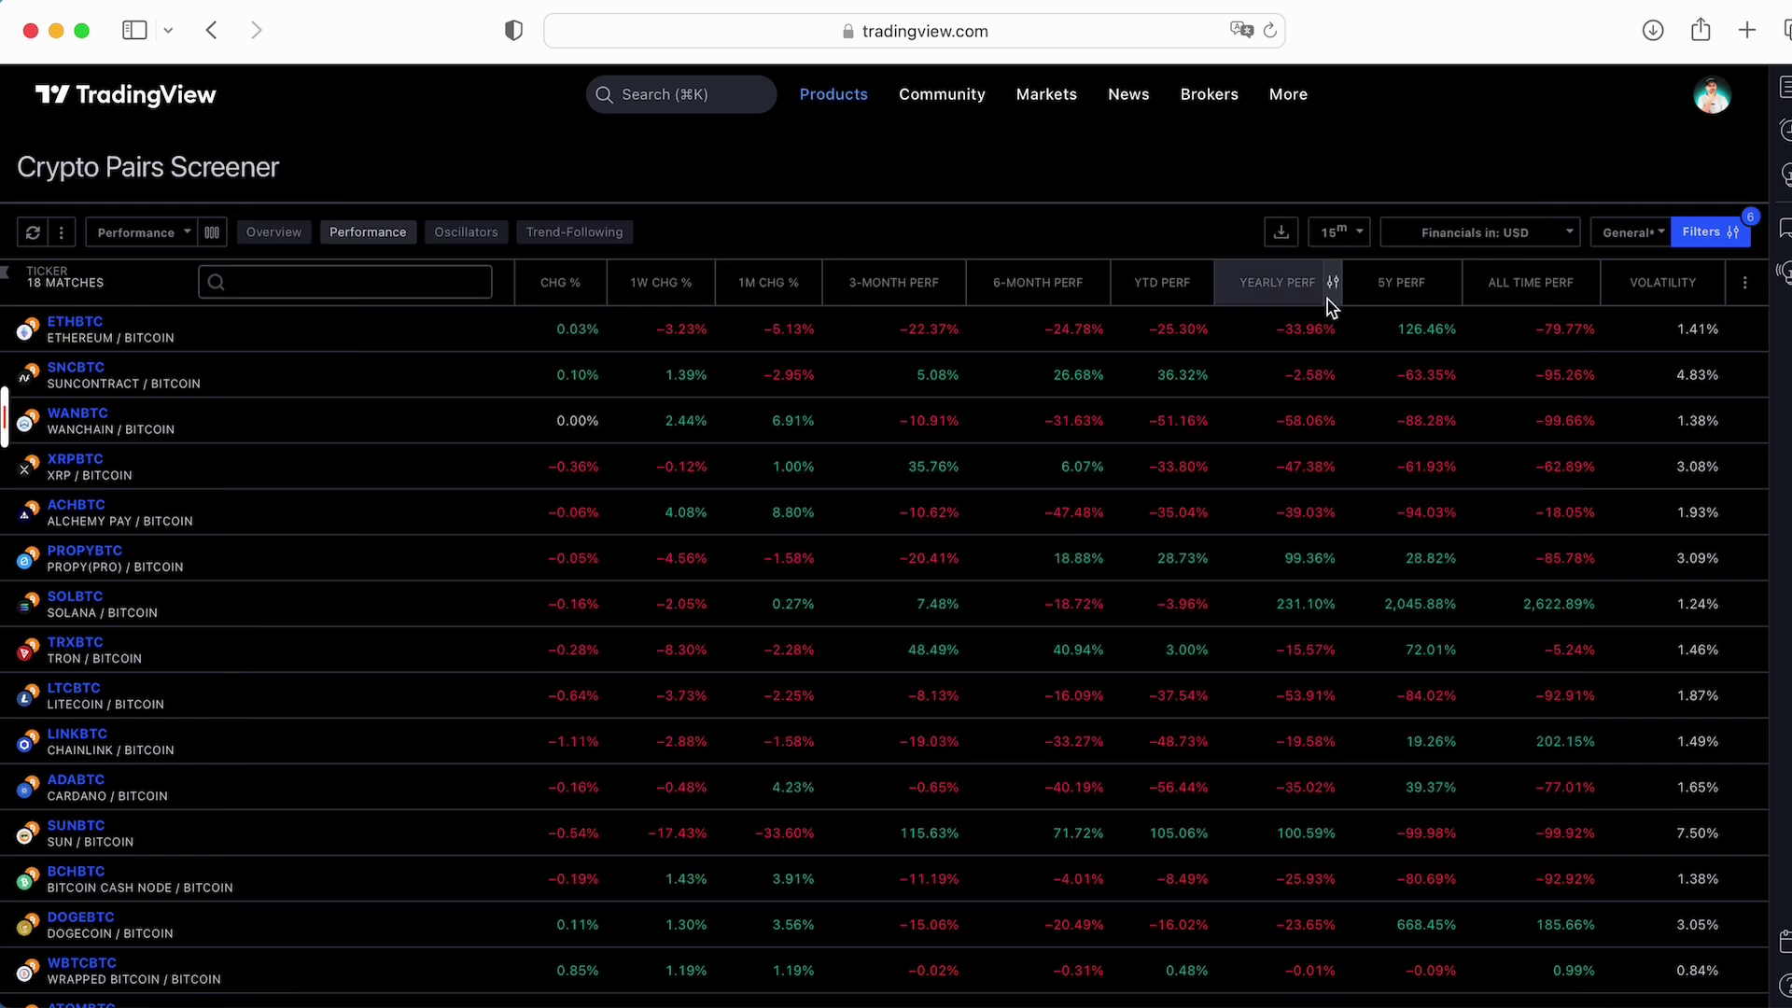
Close the Filters panel and briefly review the preset screens list without changing it
left_click(1540, 180)
left_click(1628, 232)
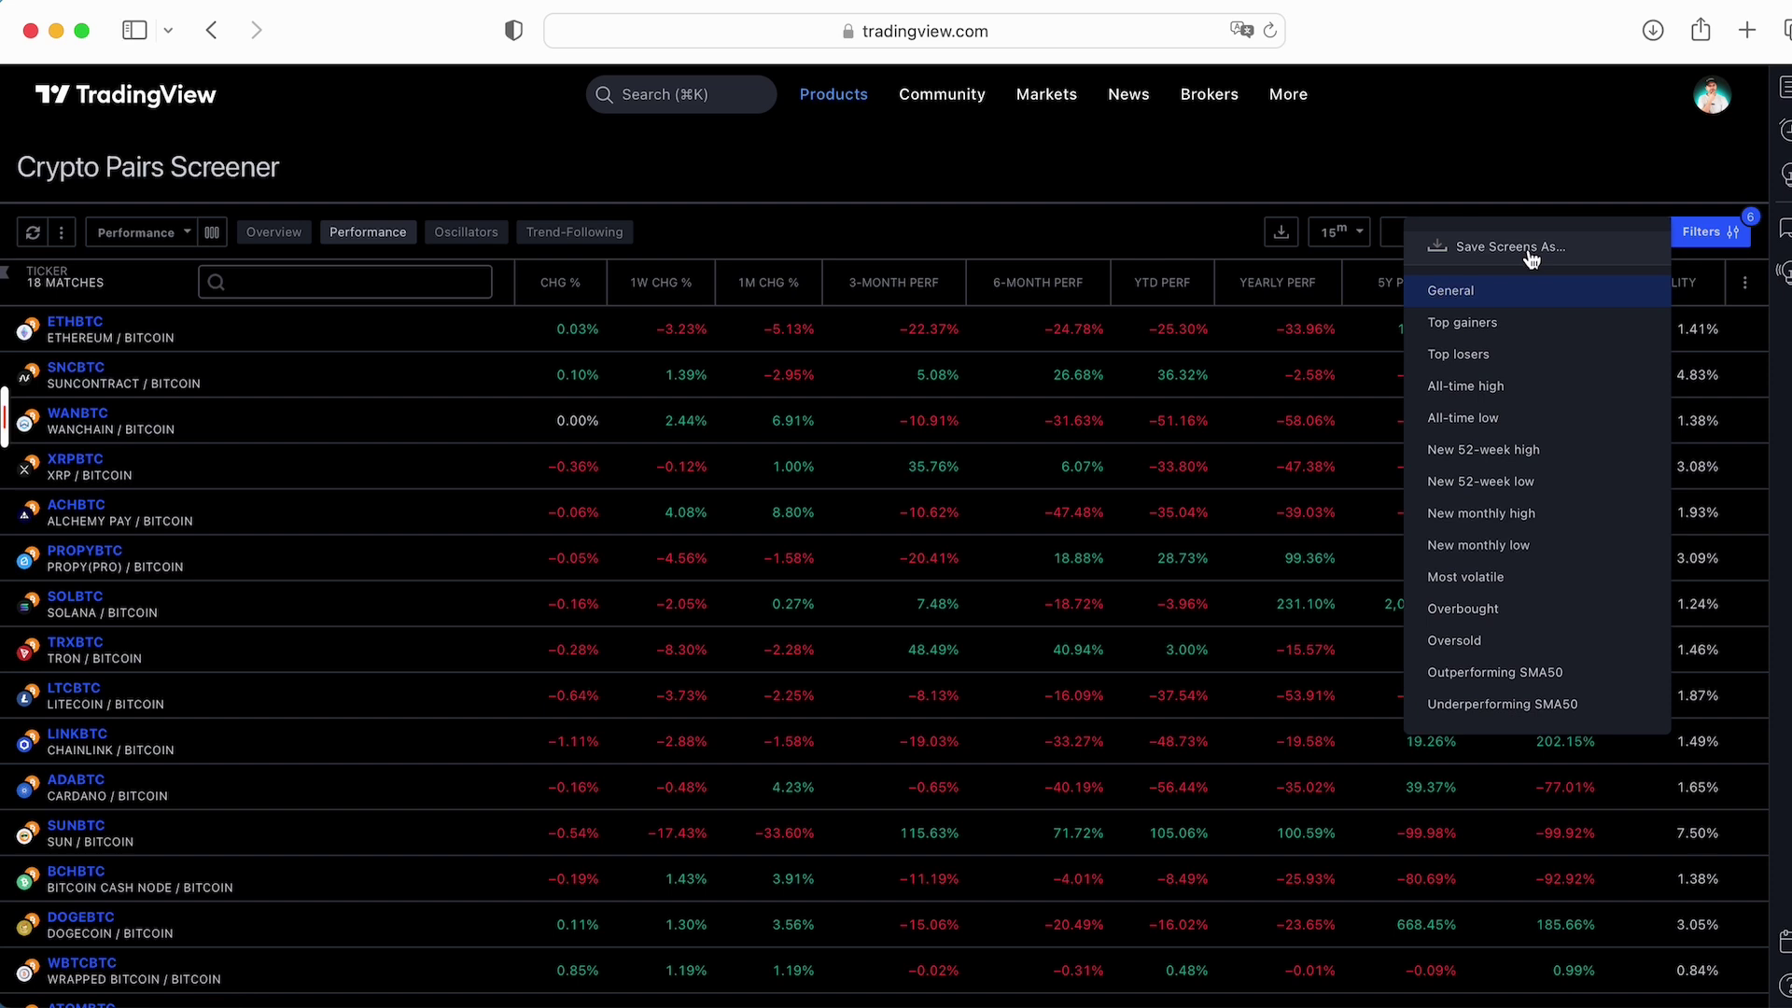
scroll(1506, 588, "down", 3)
scroll(1504, 612, "up", 3)
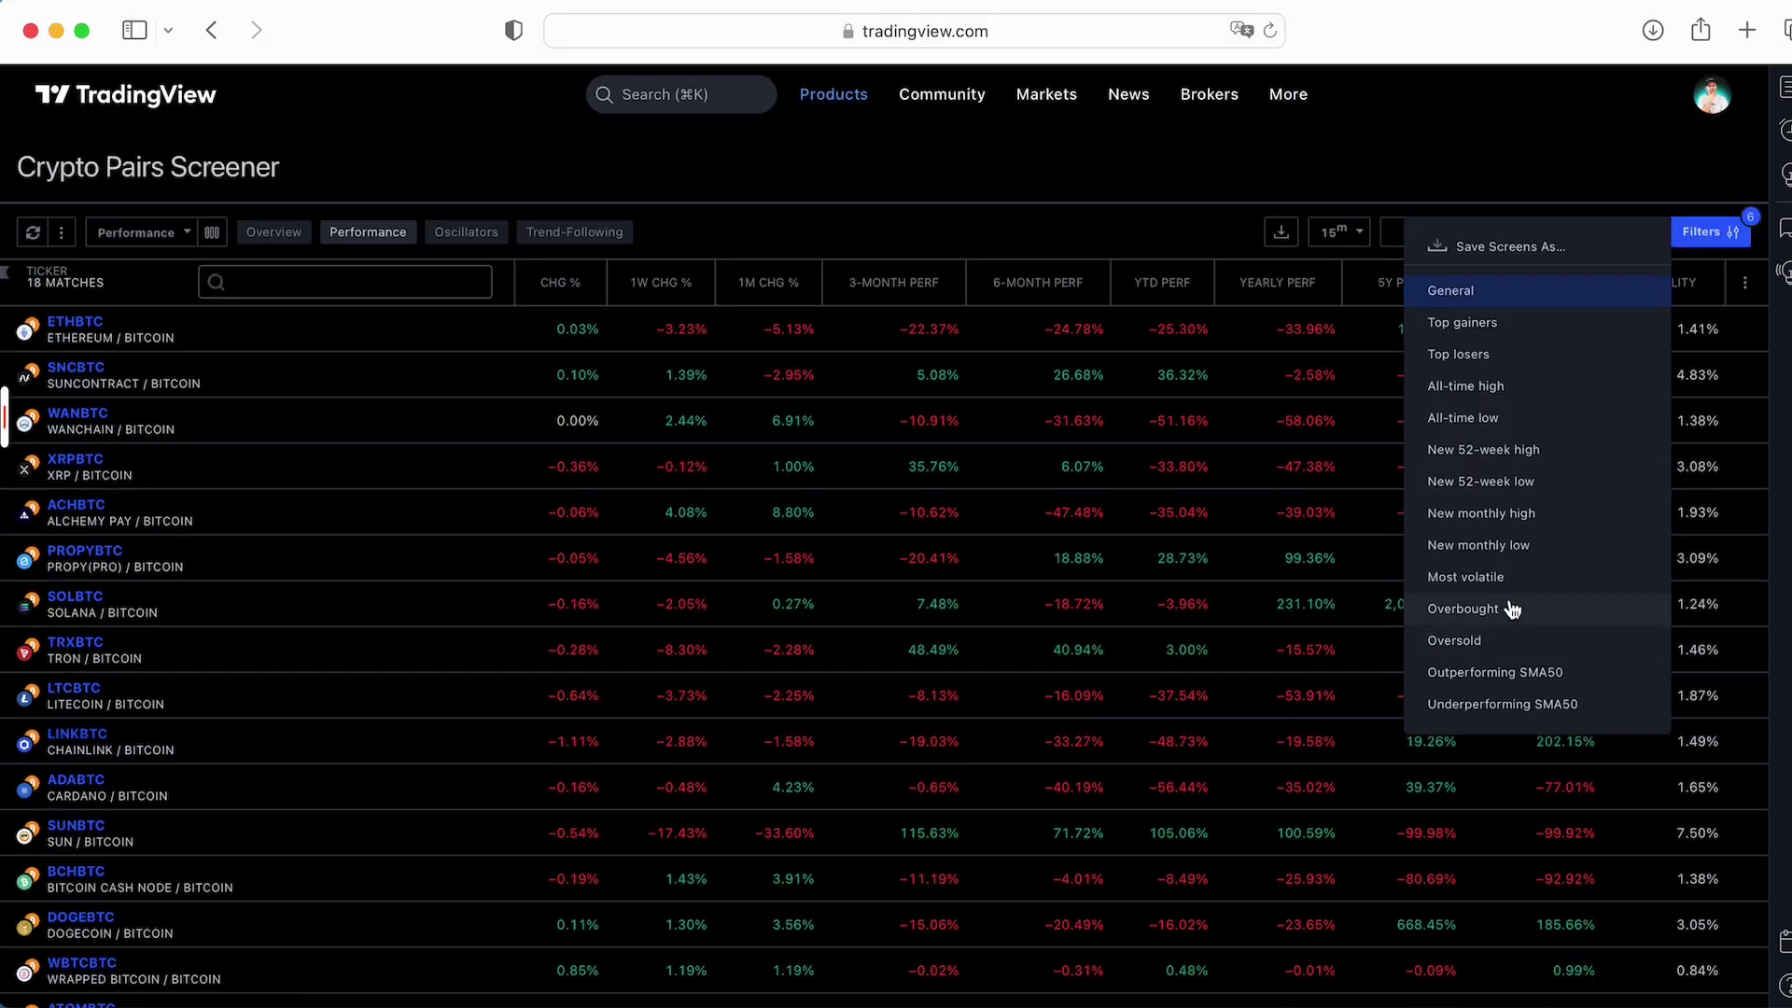
left_click(1458, 287)
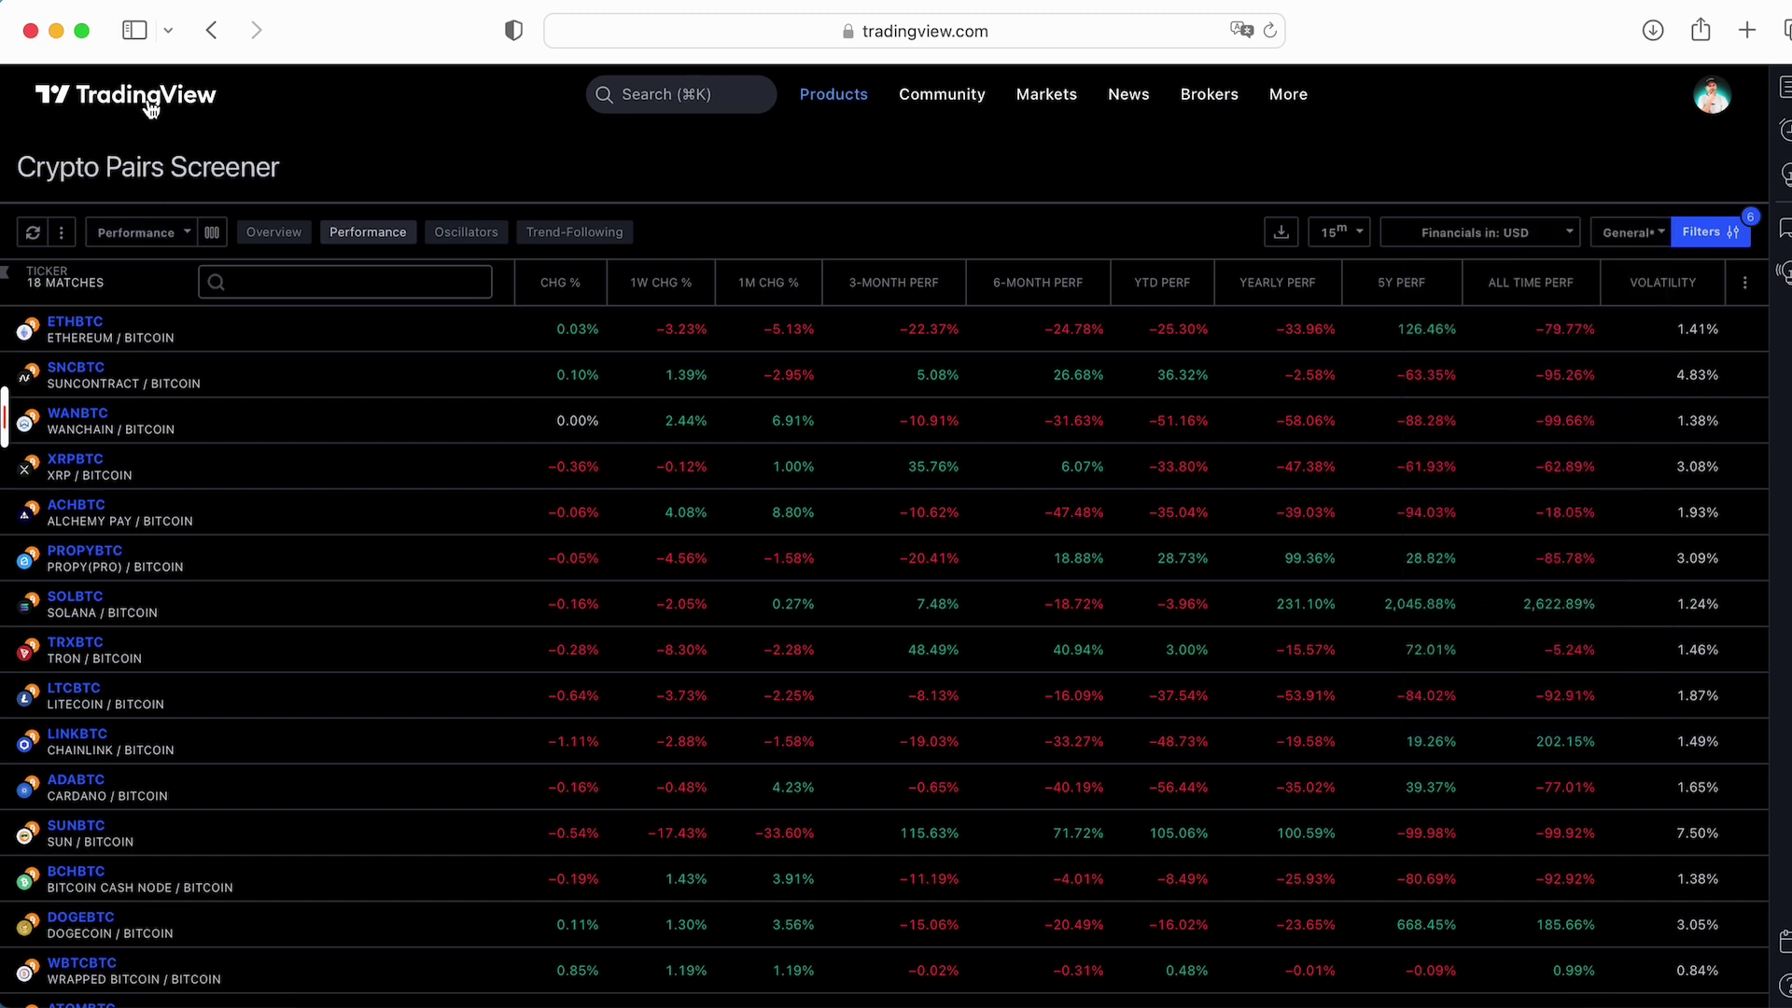
Switch to the Crypto coins screener via Products > Screeners
mouse_move(833, 104)
mouse_move(860, 278)
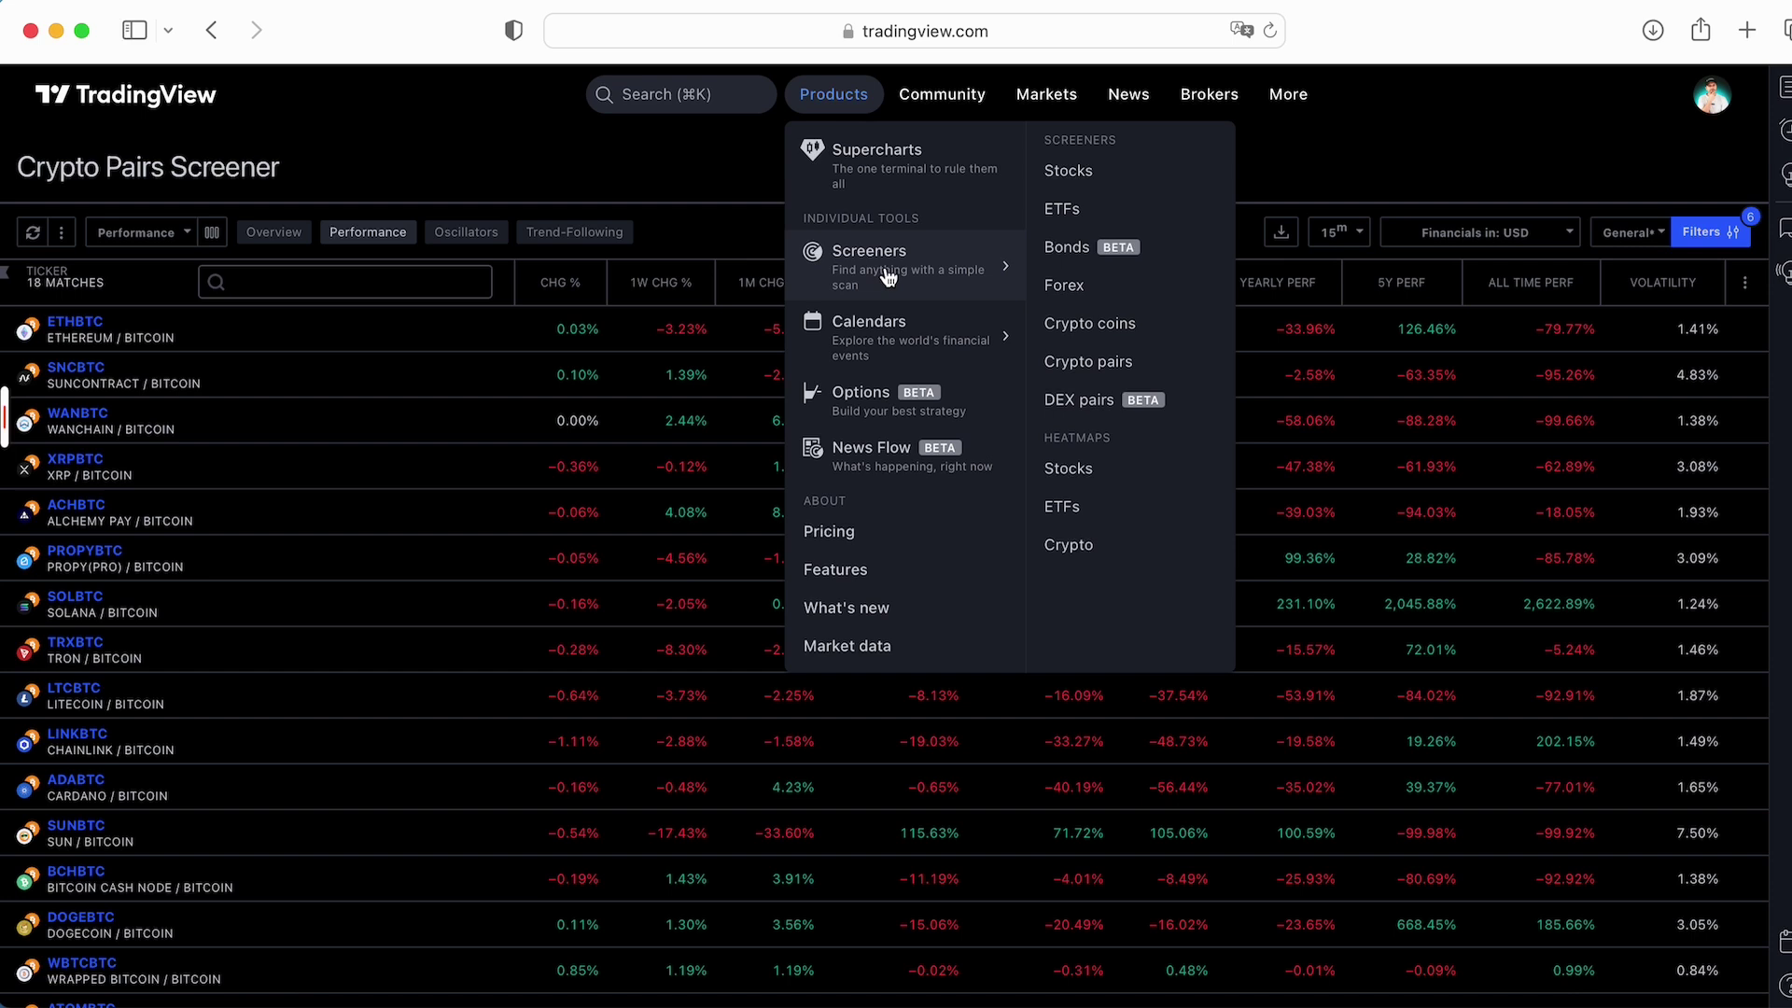
left_click(1128, 326)
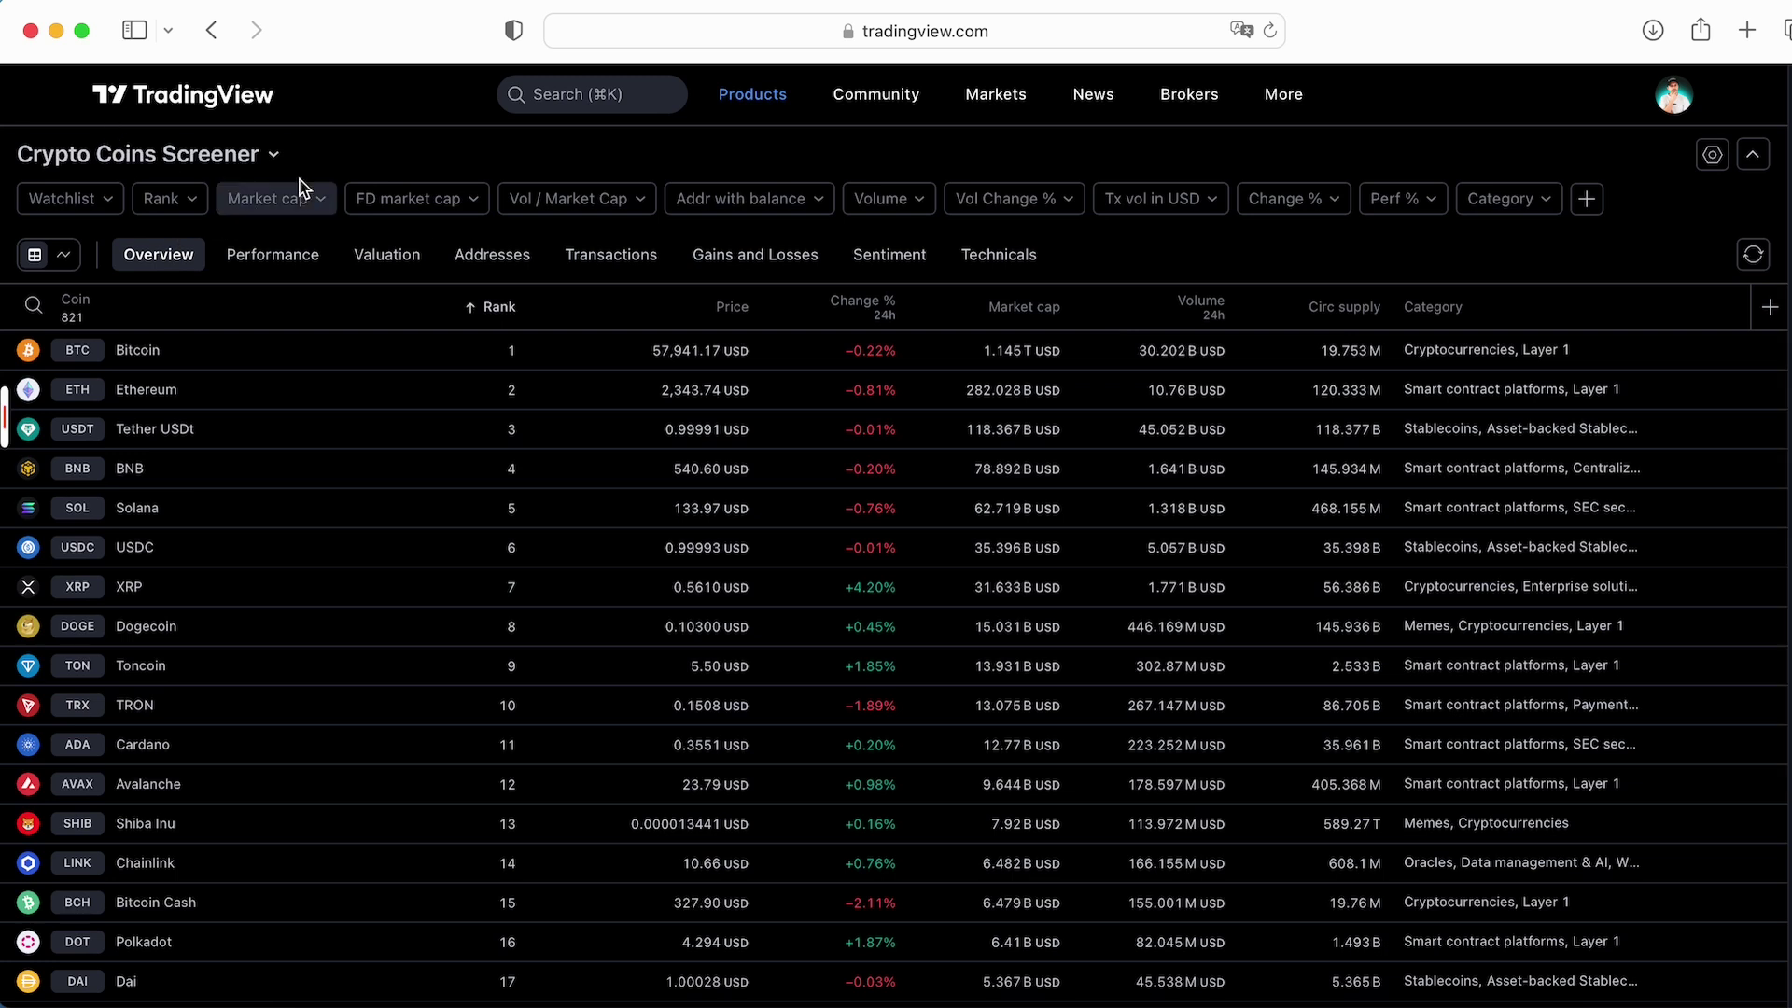
Browse the preset coin screens, then set the screener's Auto refresh to every 1 minute
left_click(274, 157)
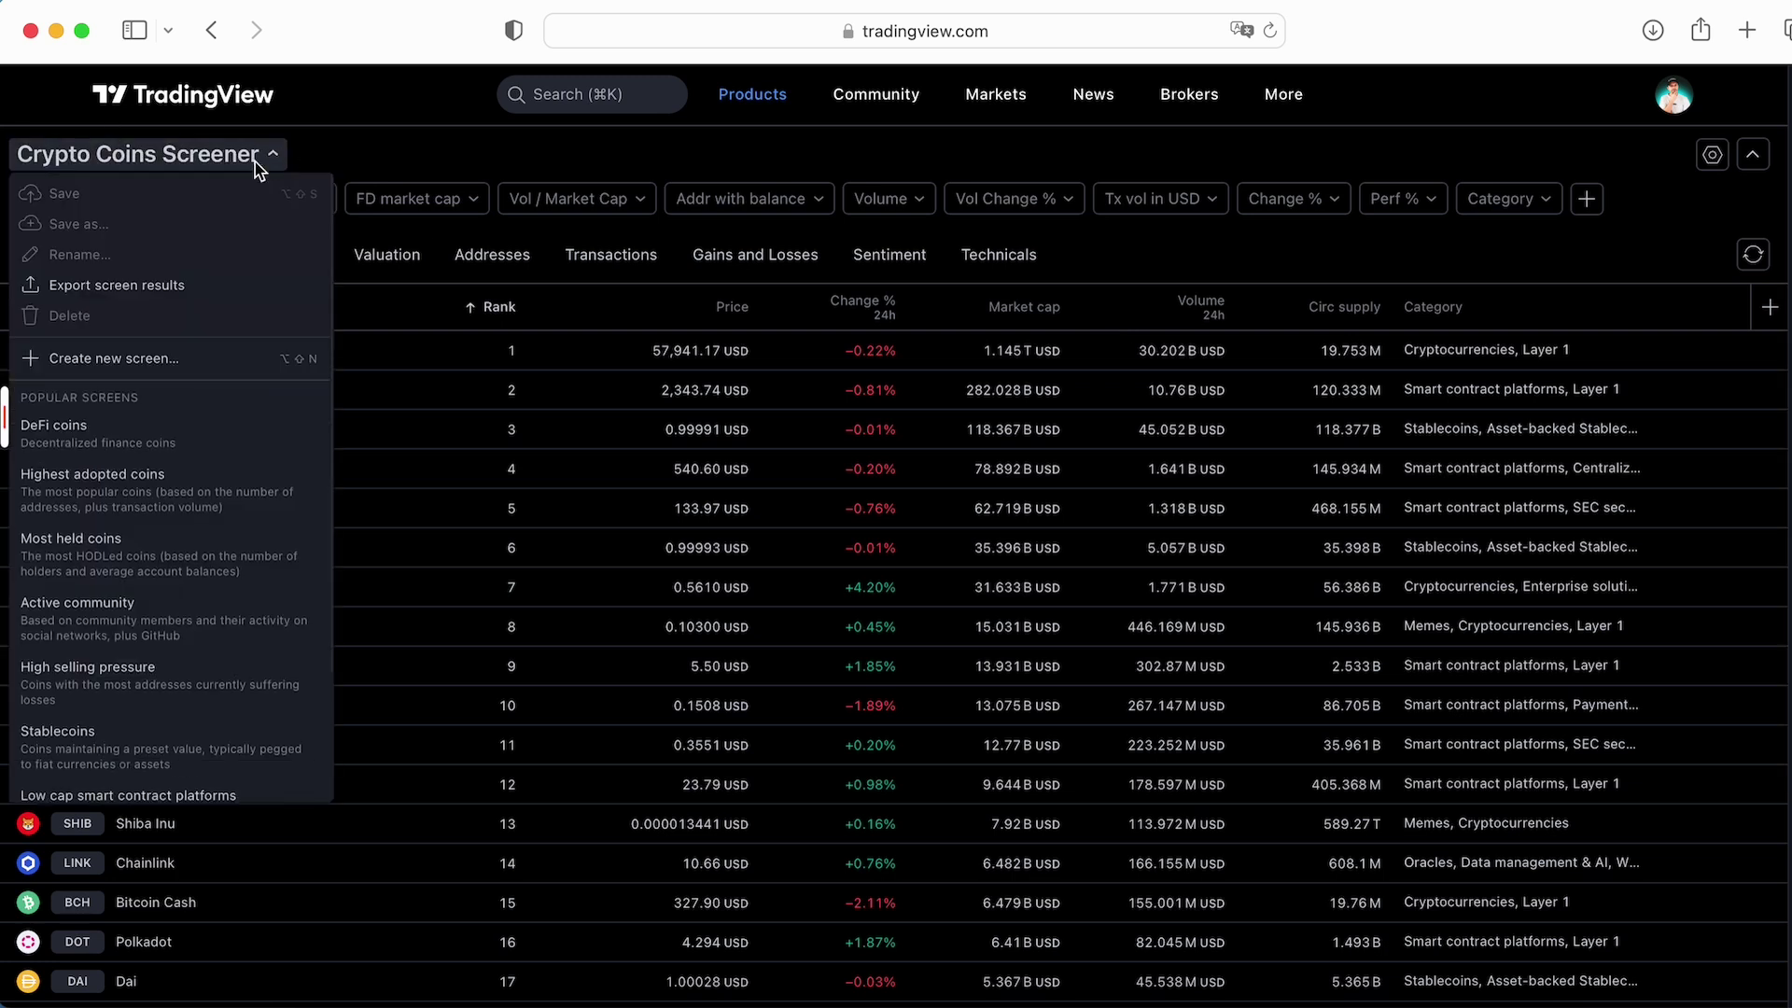
scroll(142, 478, "down", 3)
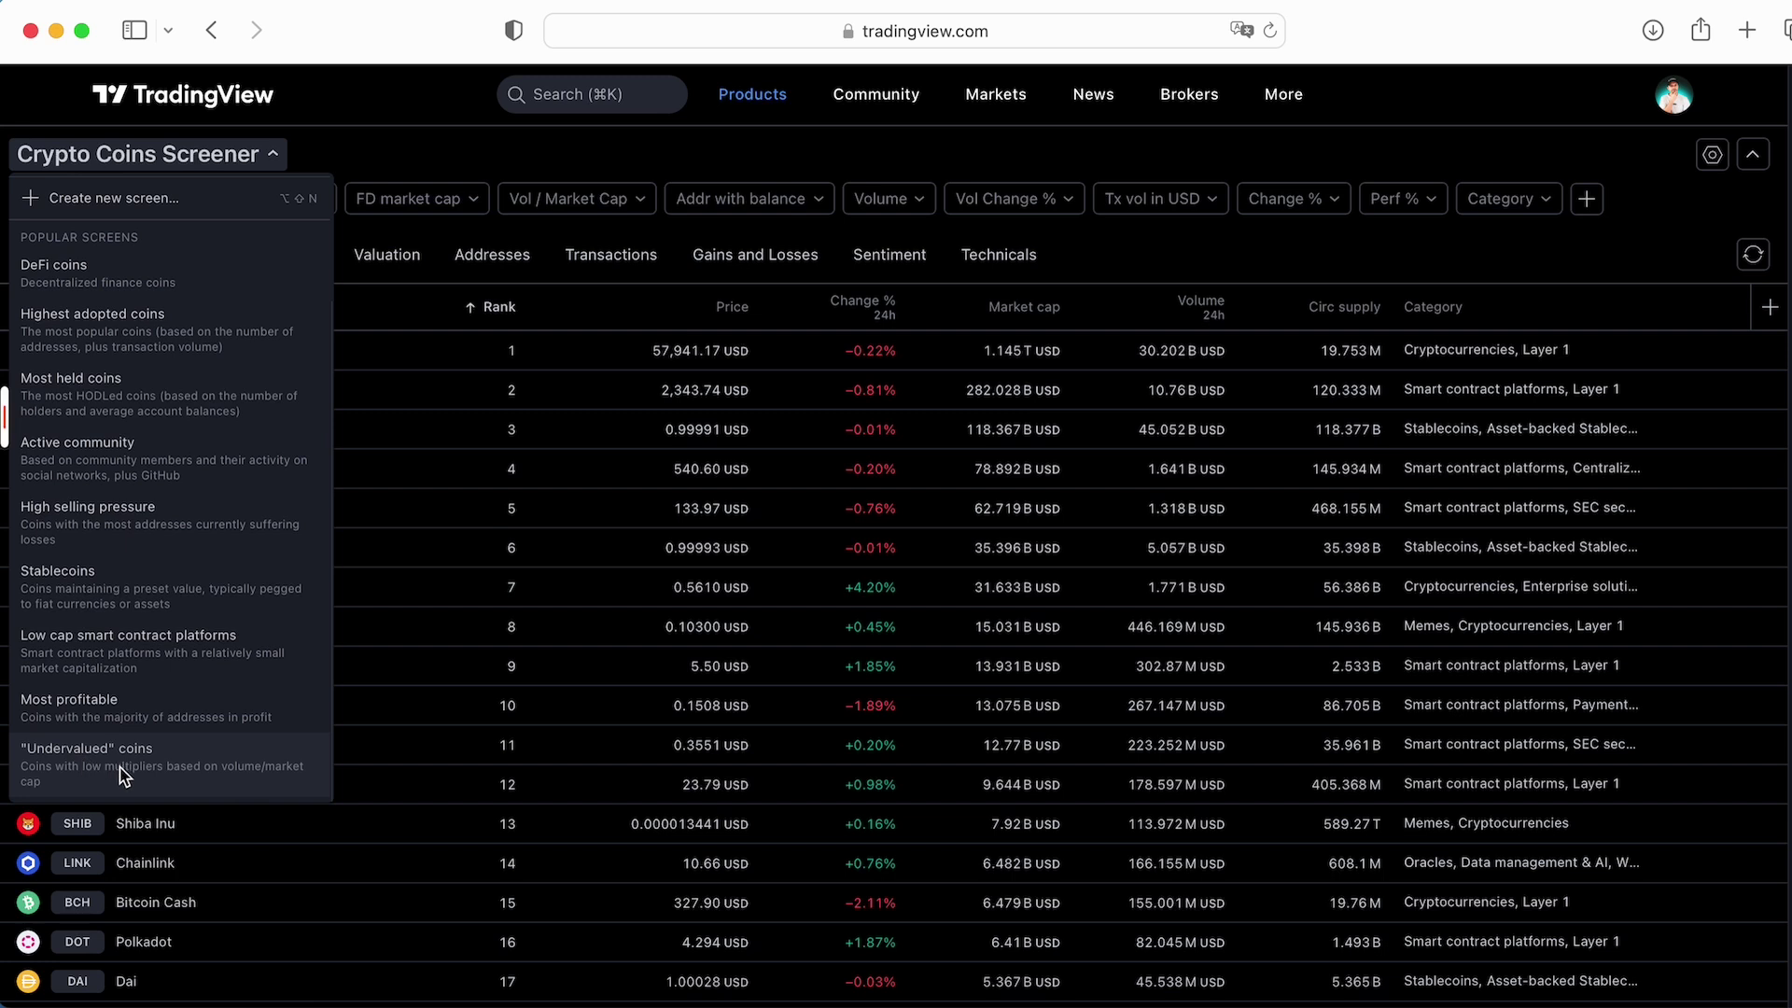
left_click(1712, 154)
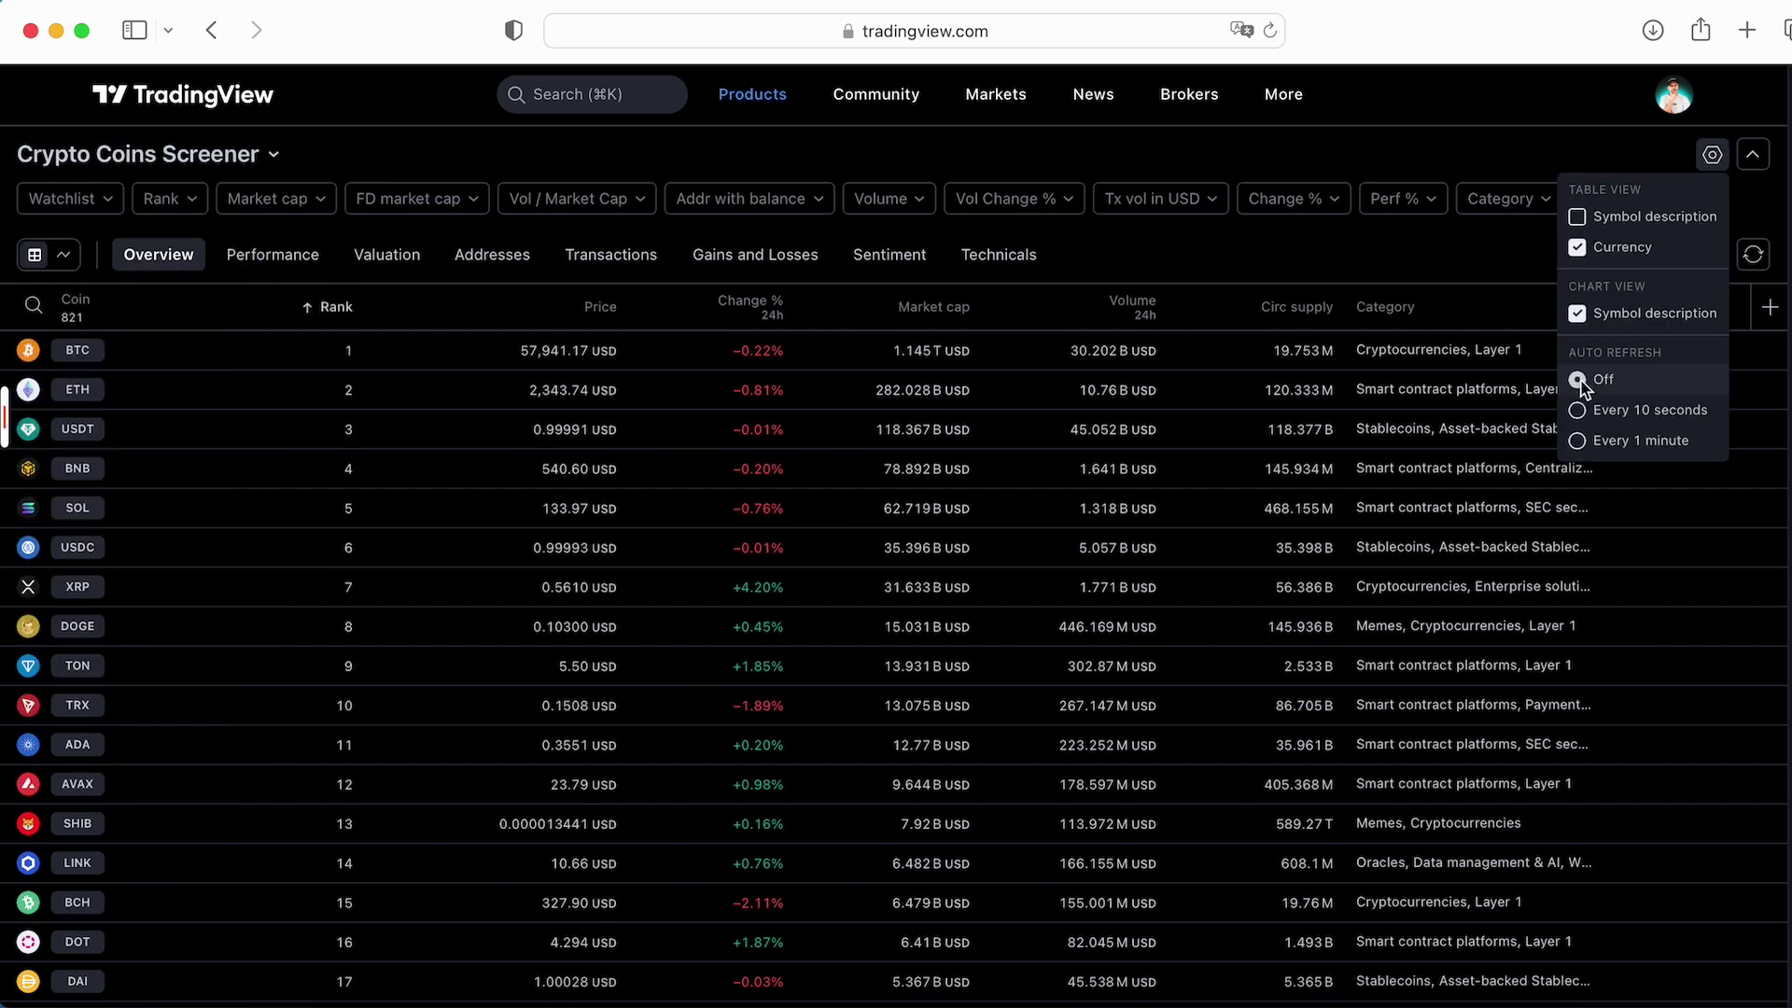
left_click(1579, 443)
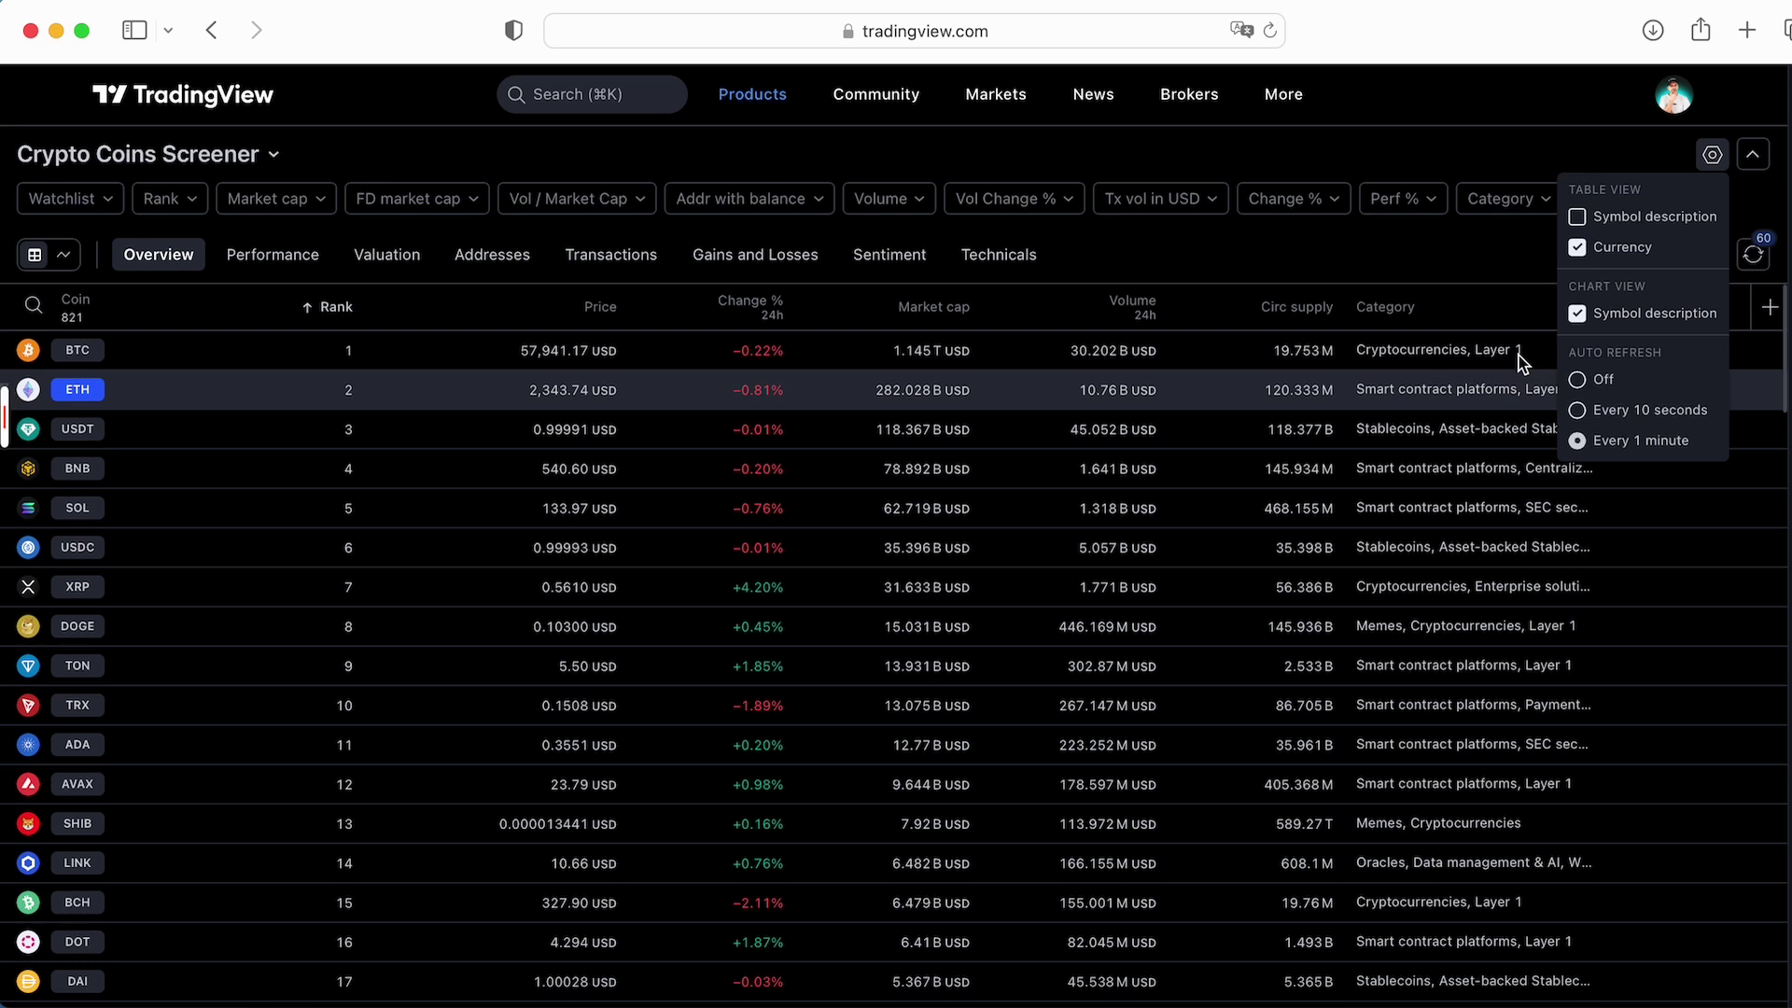
left_click(1469, 261)
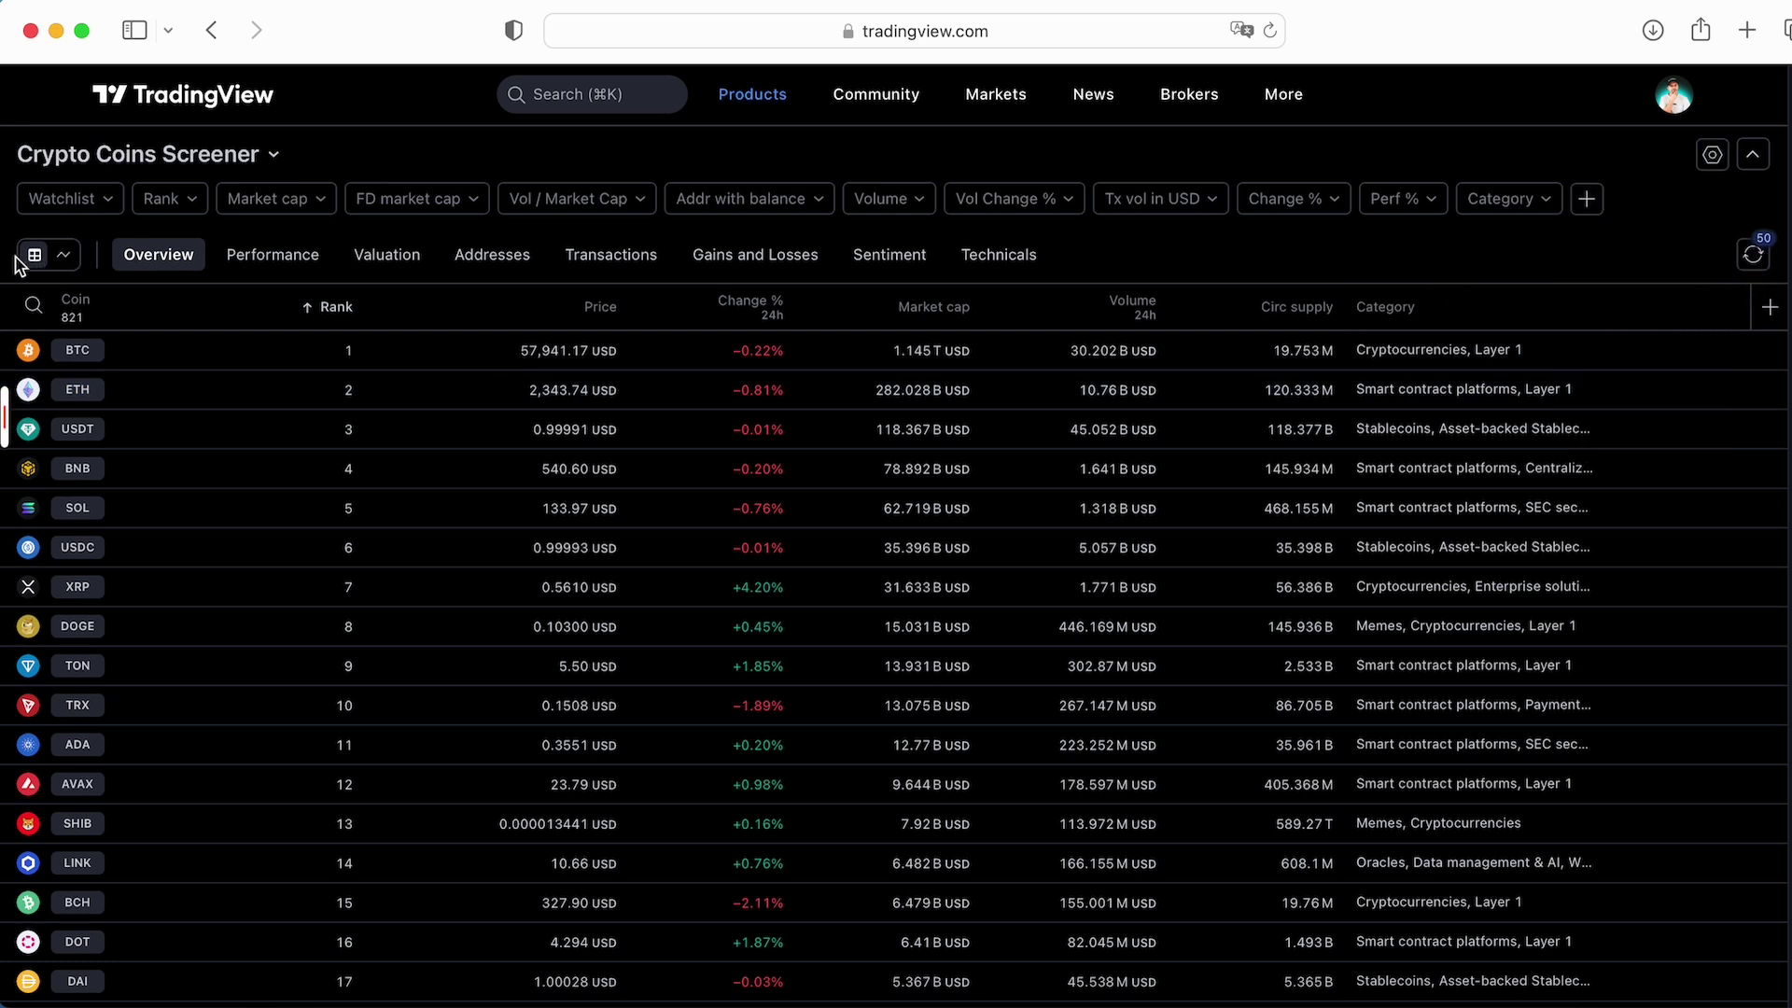
Show the coins as one-day candlestick price charts
left_click(65, 255)
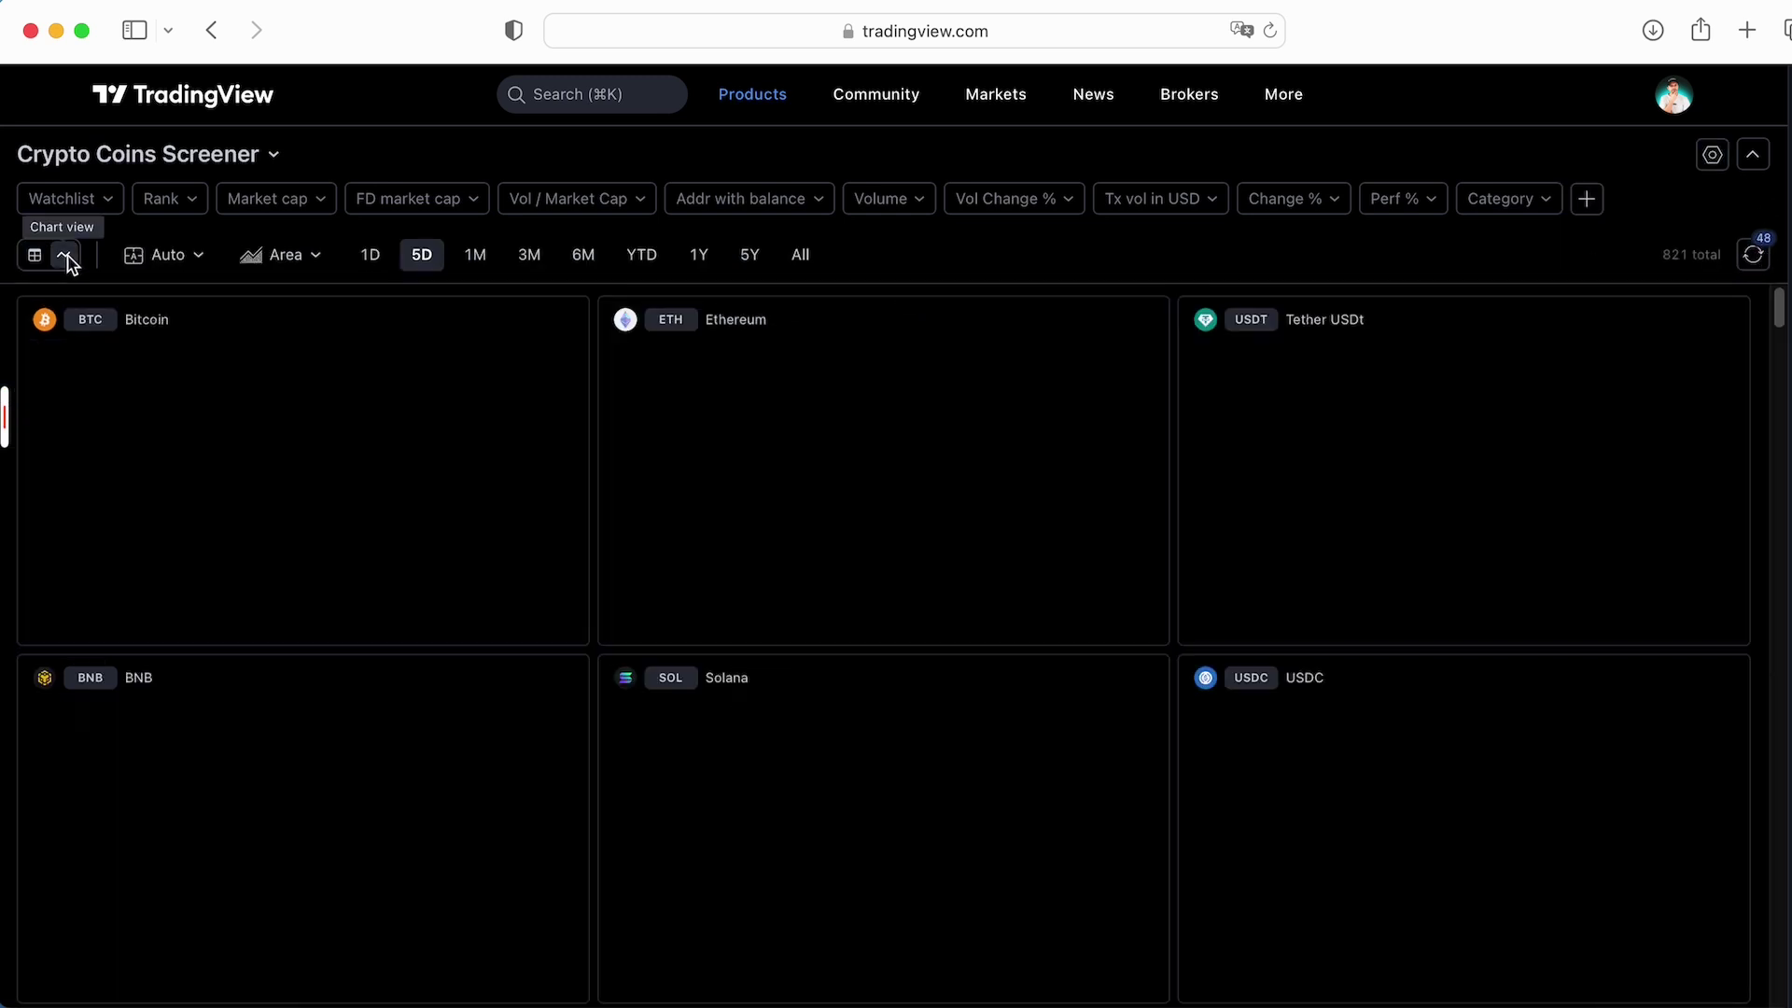
left_click(371, 257)
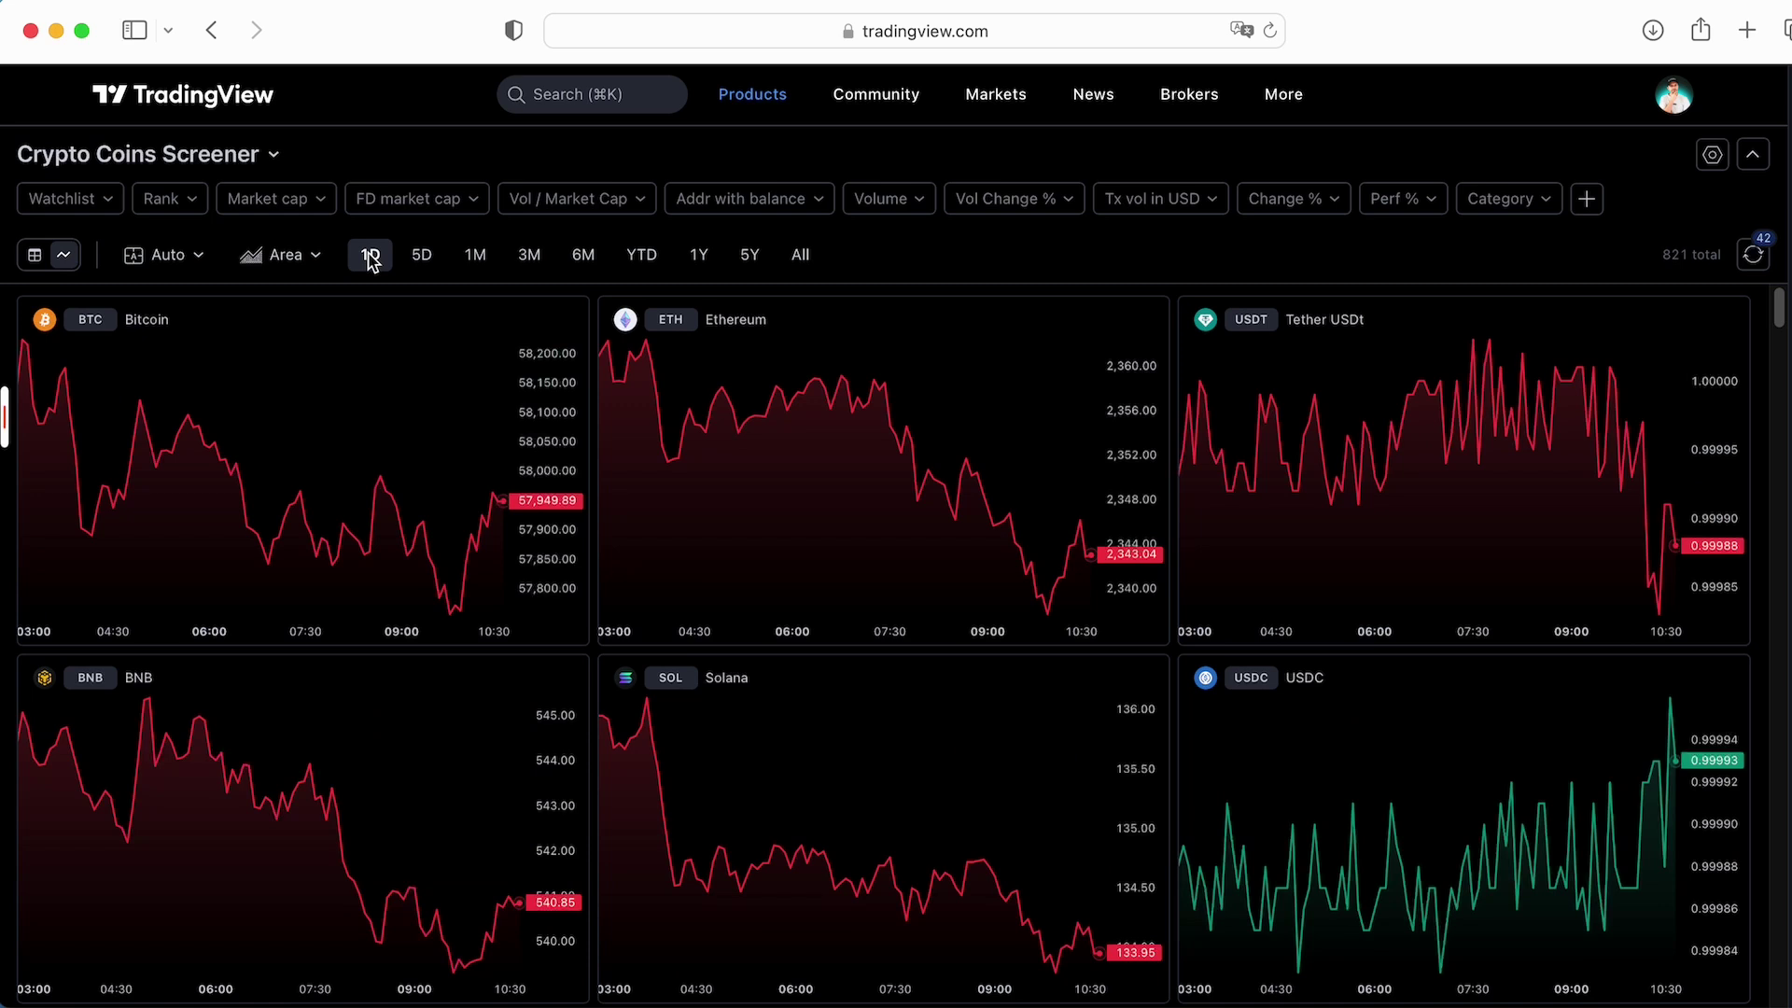
left_click(297, 257)
left_click(295, 347)
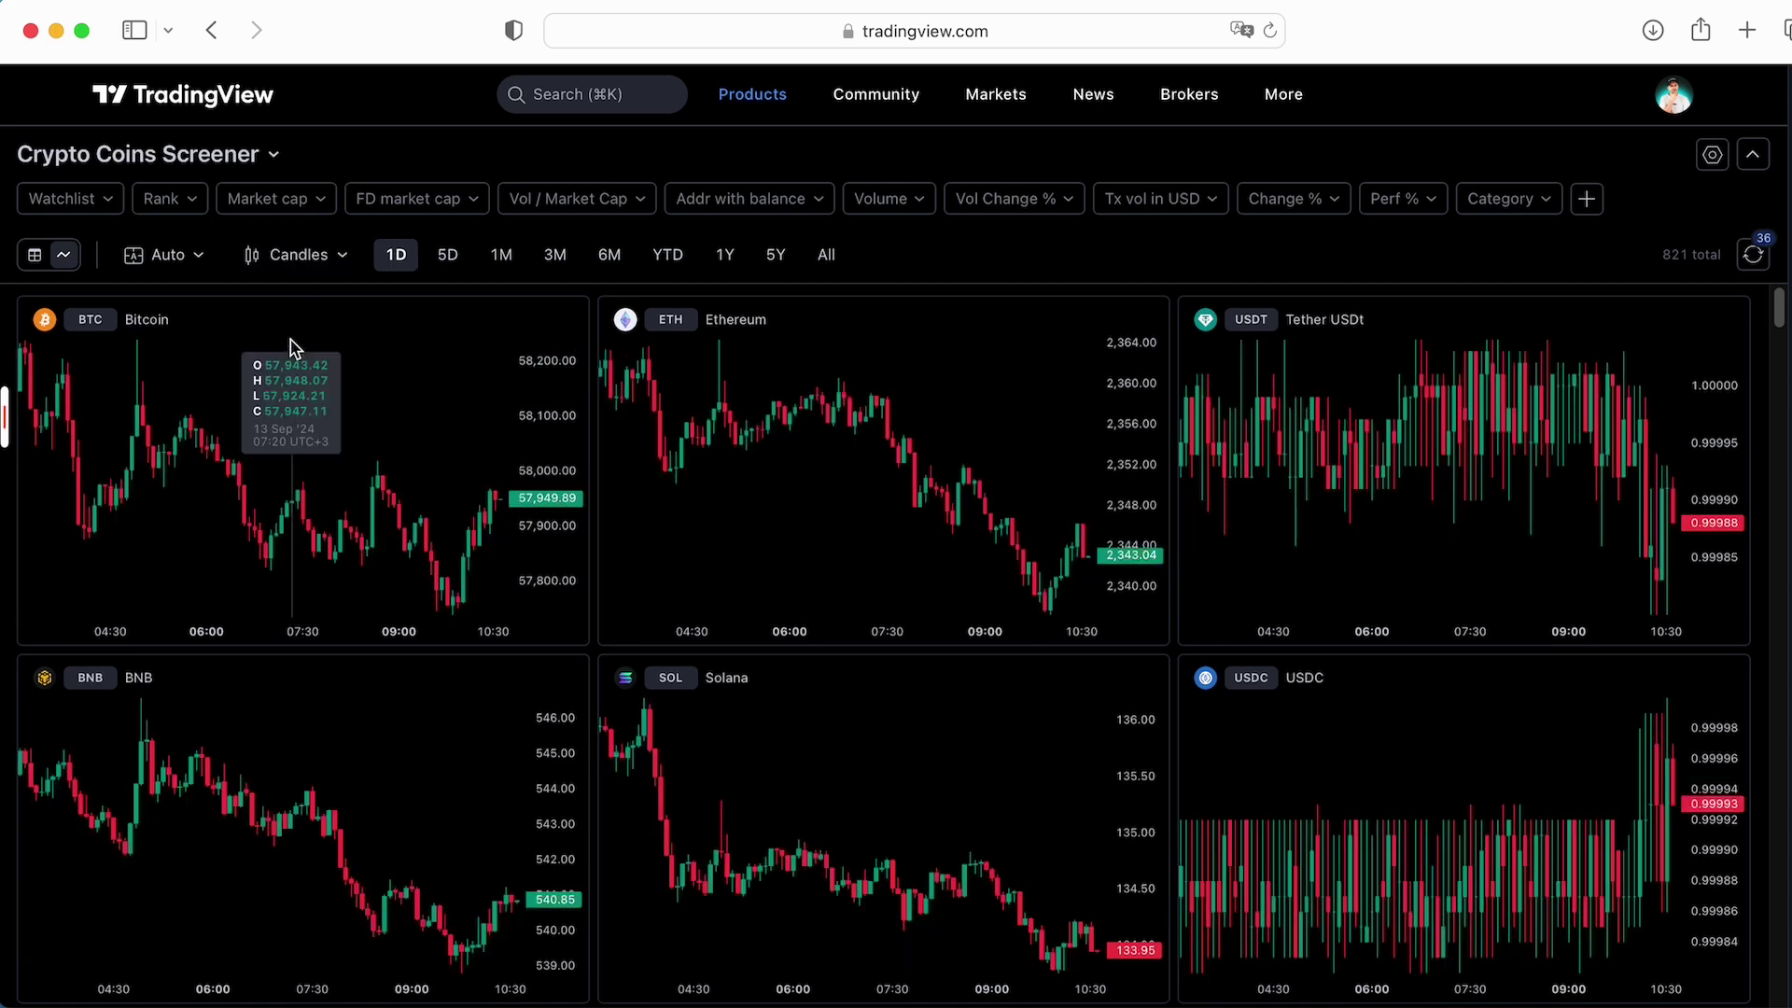
Arrange the charts in a custom 4 × 4 grid of sixteen charts
left_click(197, 254)
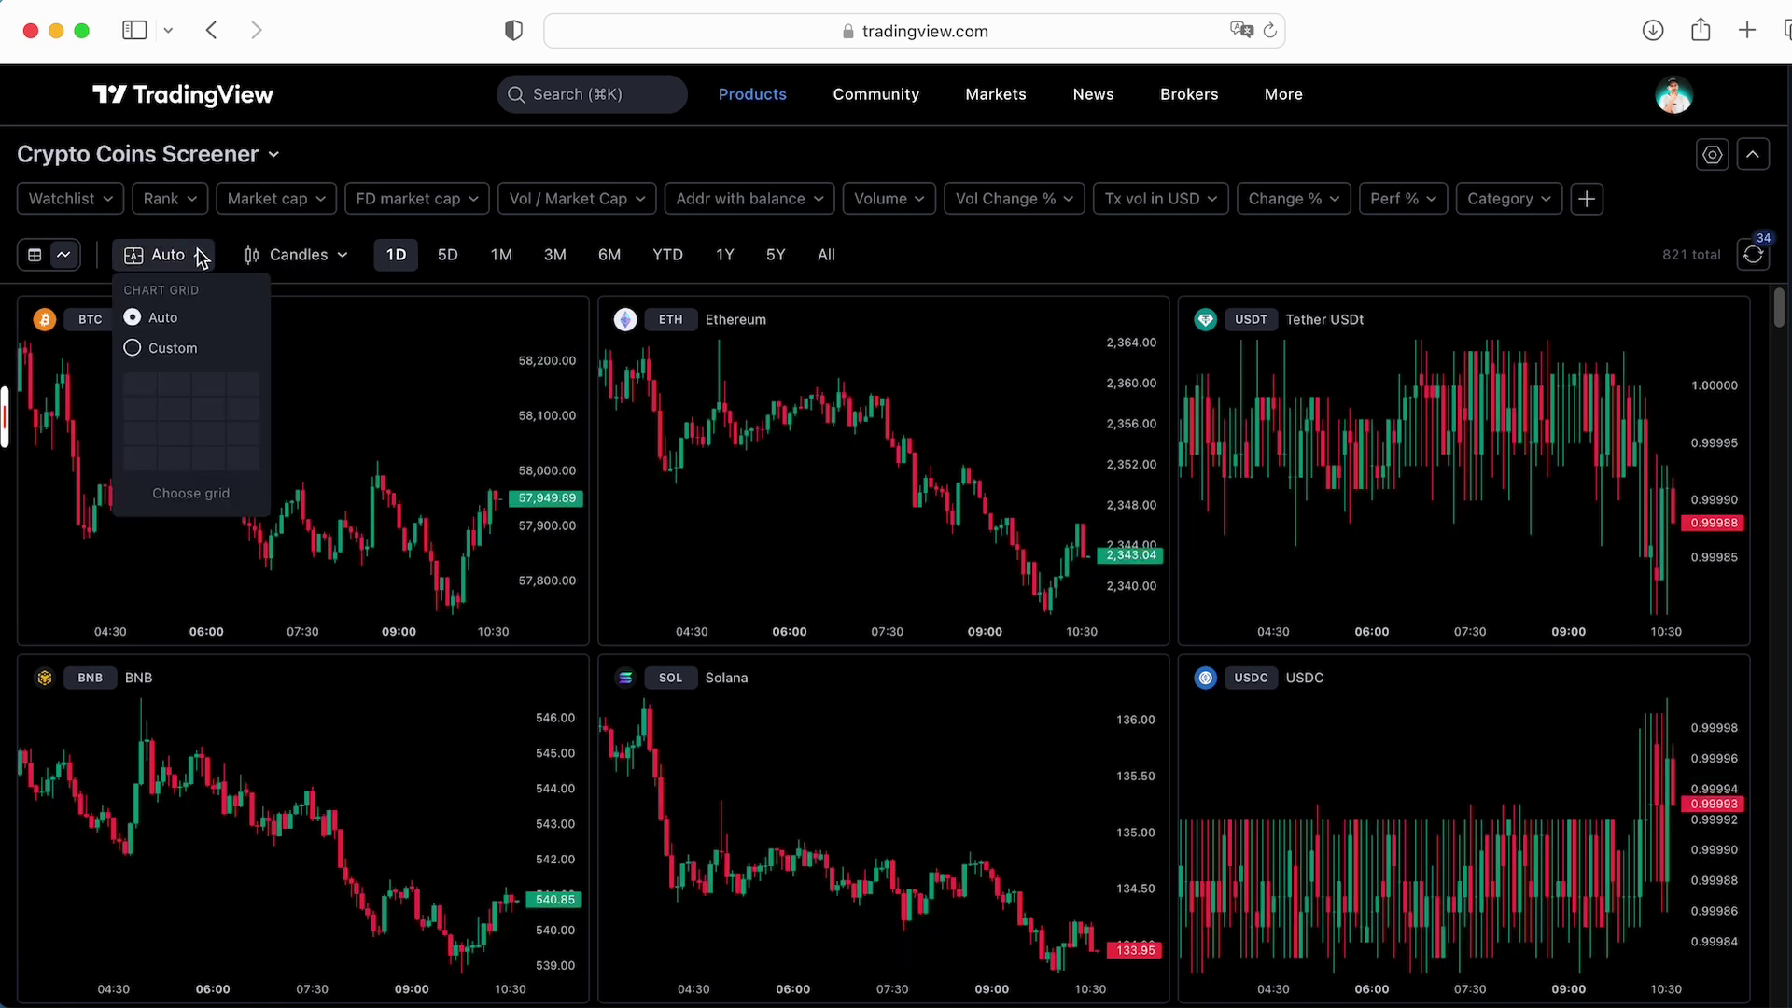
left_click(132, 348)
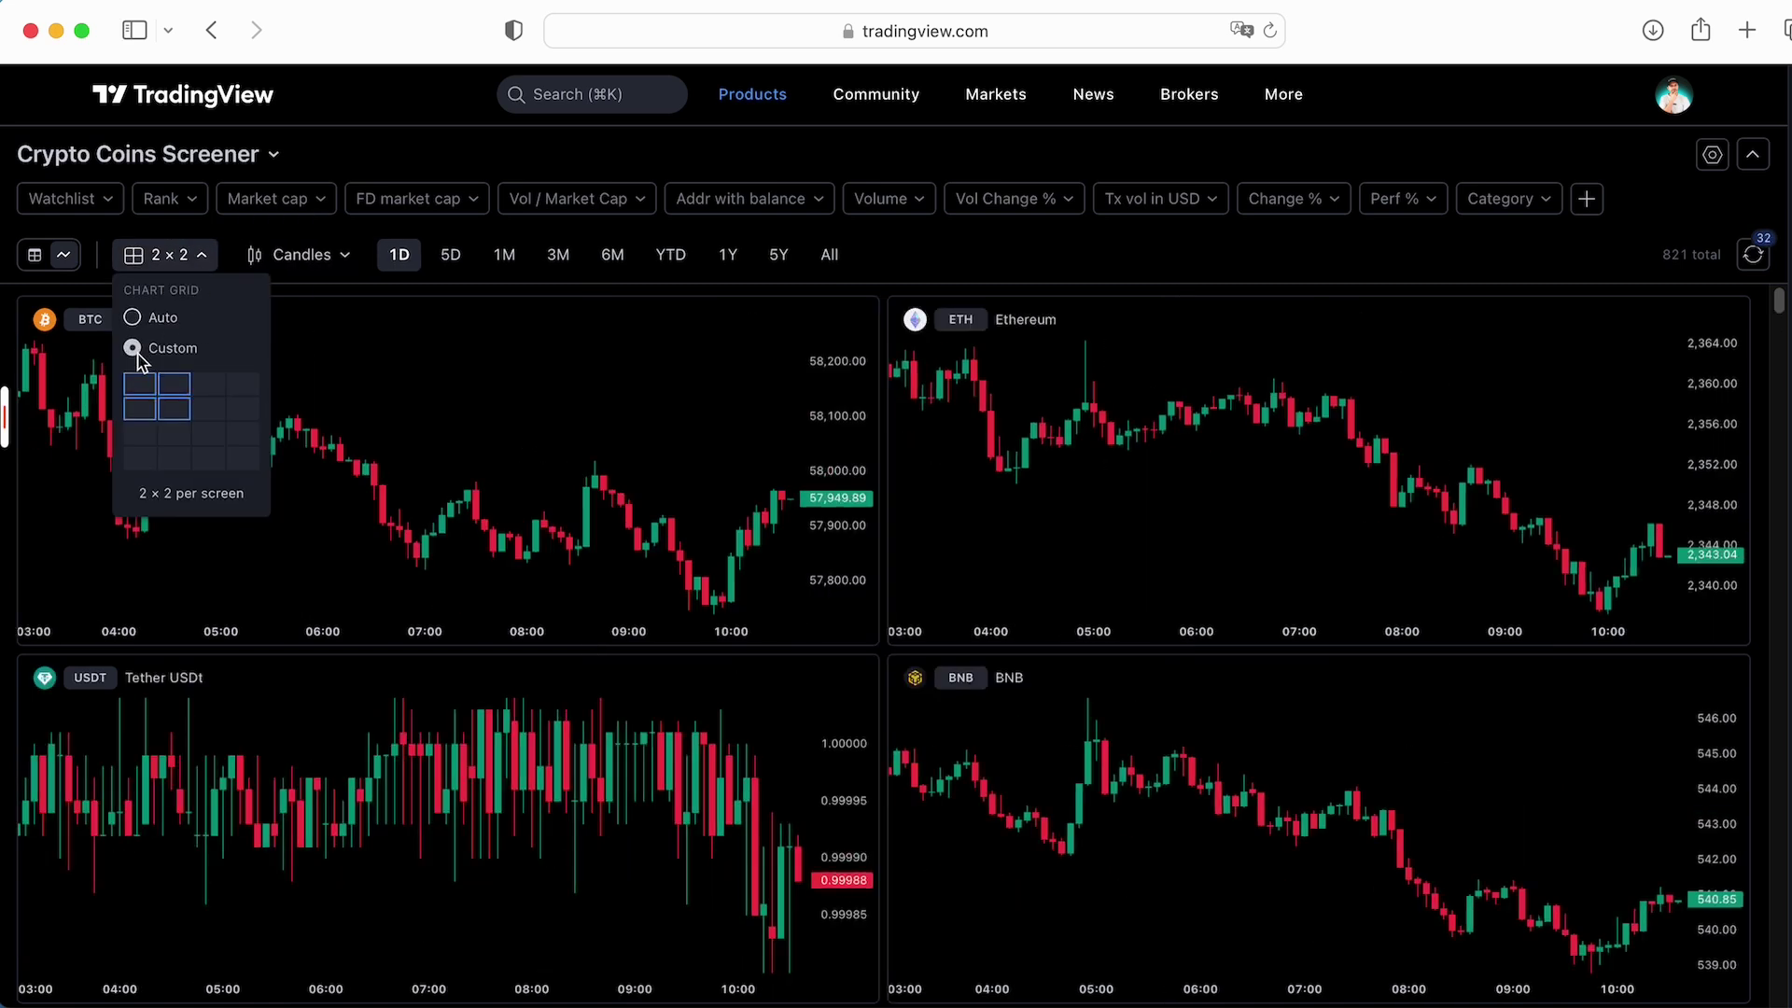
left_click(242, 408)
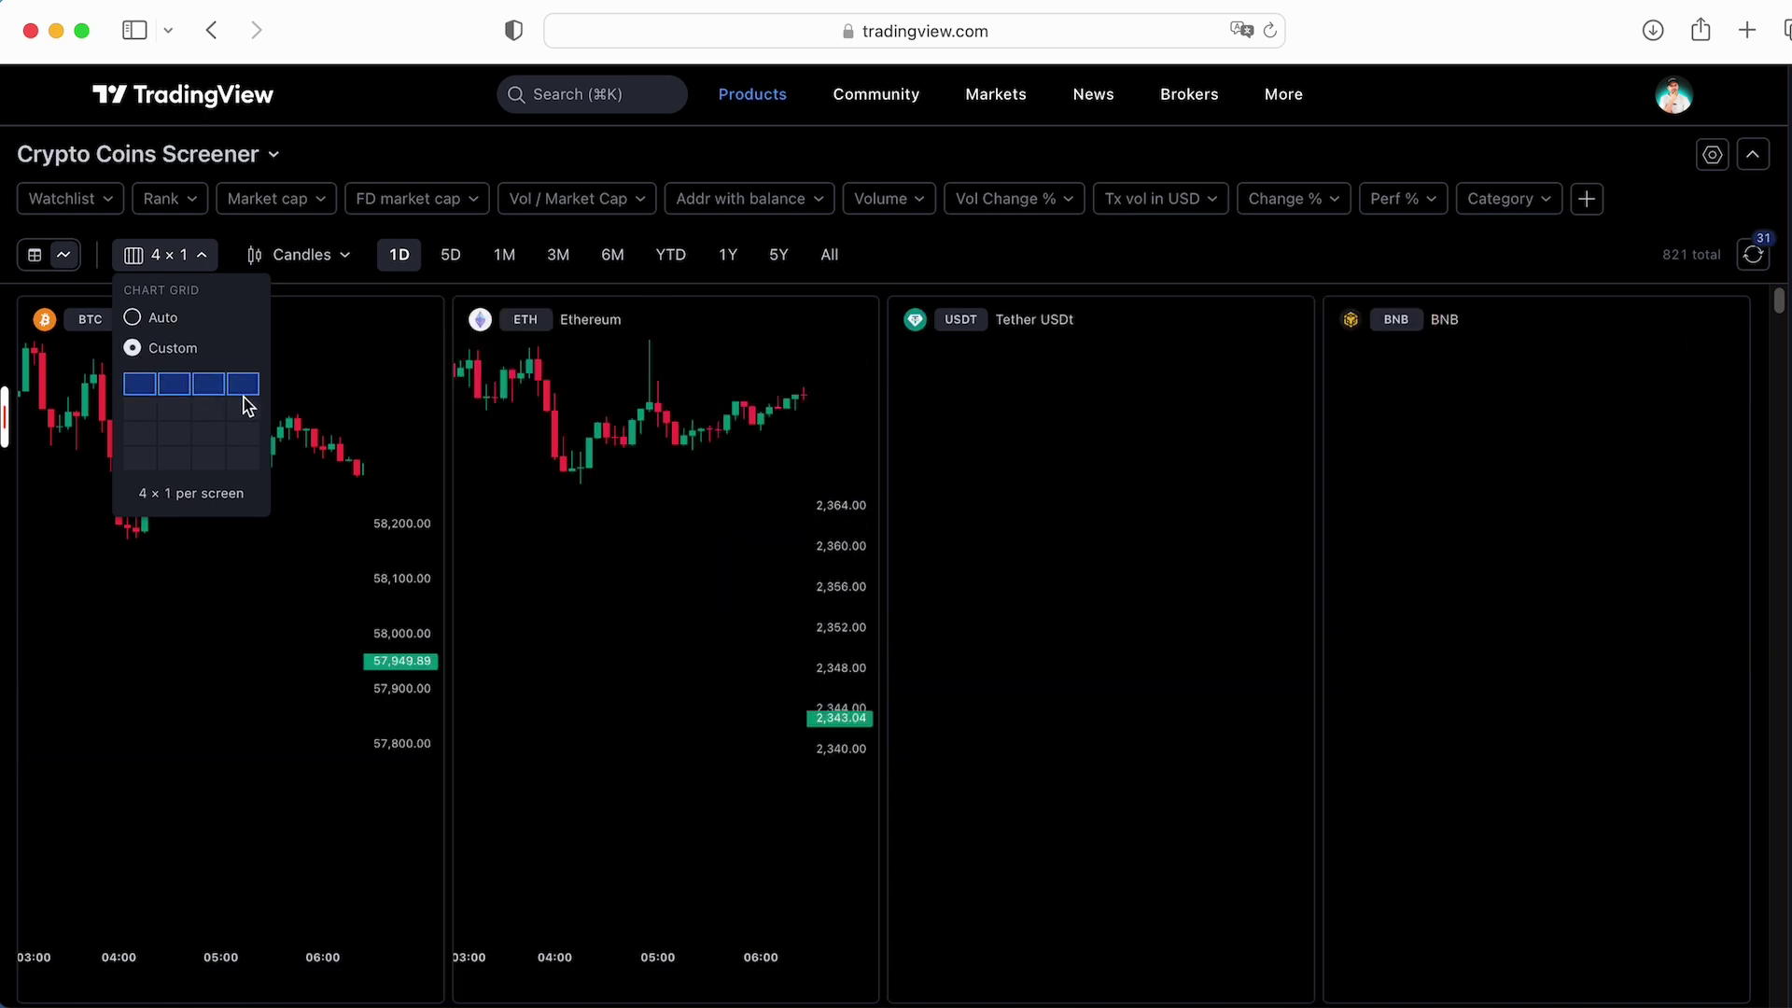
left_click(246, 458)
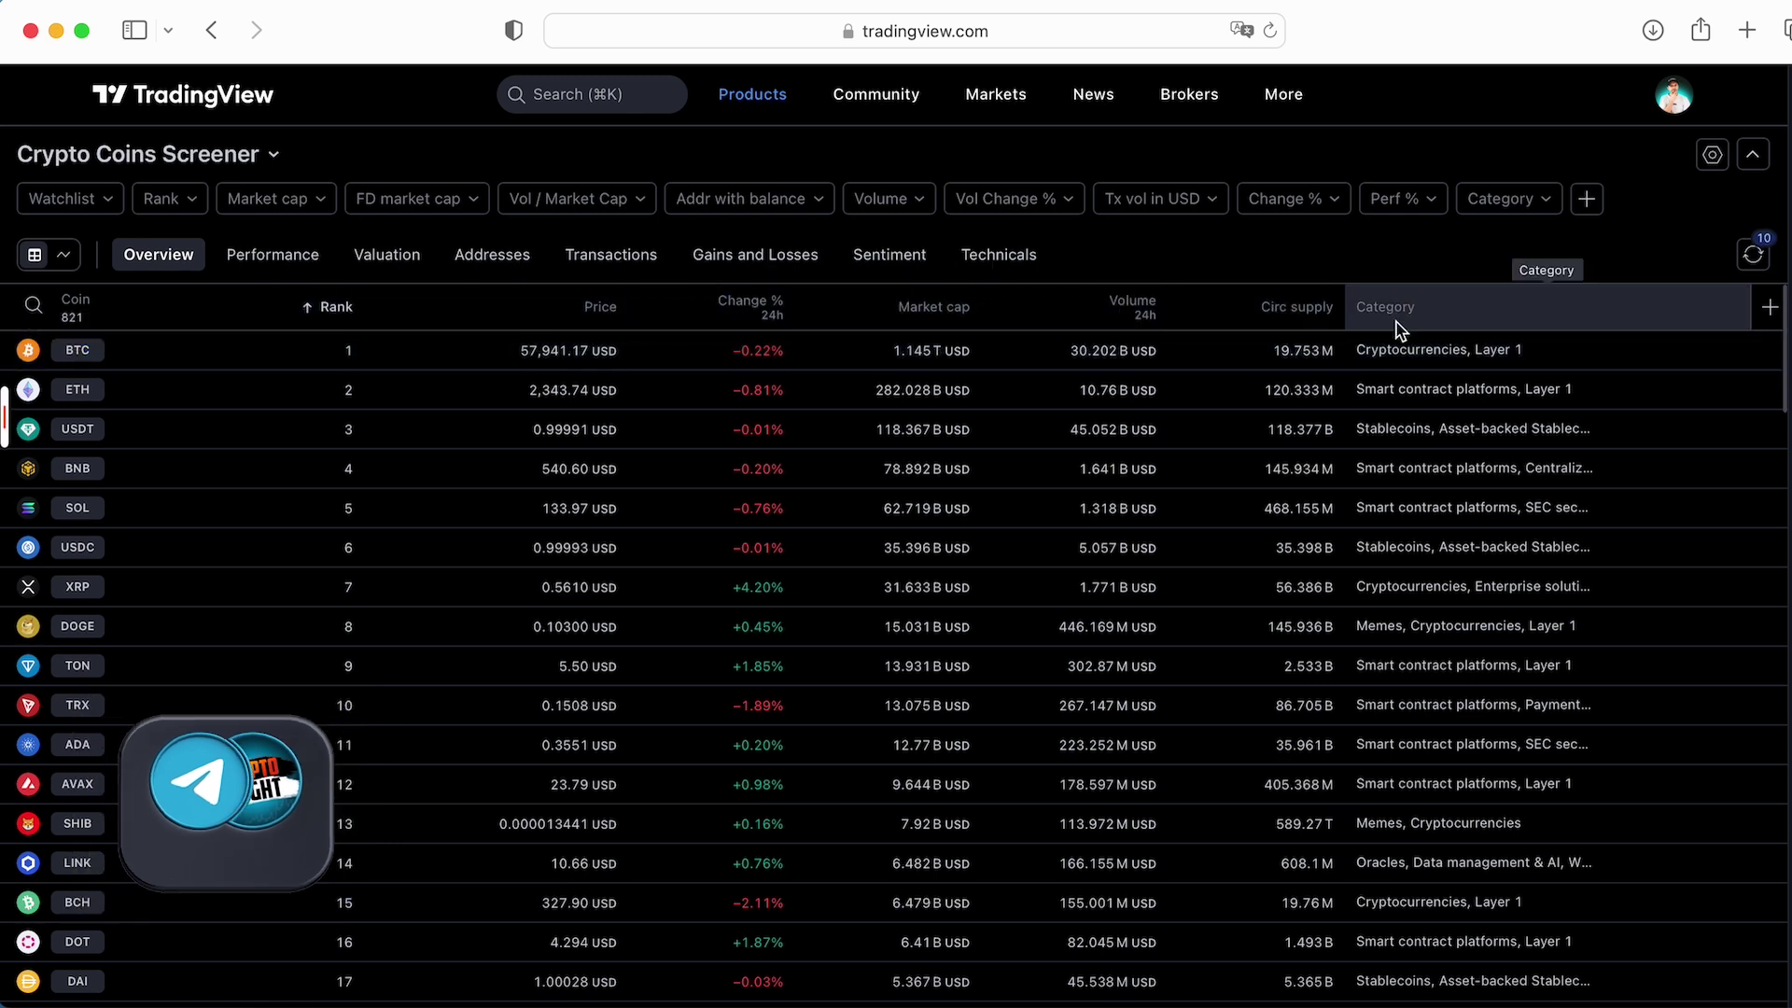
Limit the coin table to the top 50 coins by rank, adding no new columns
left_click(1769, 307)
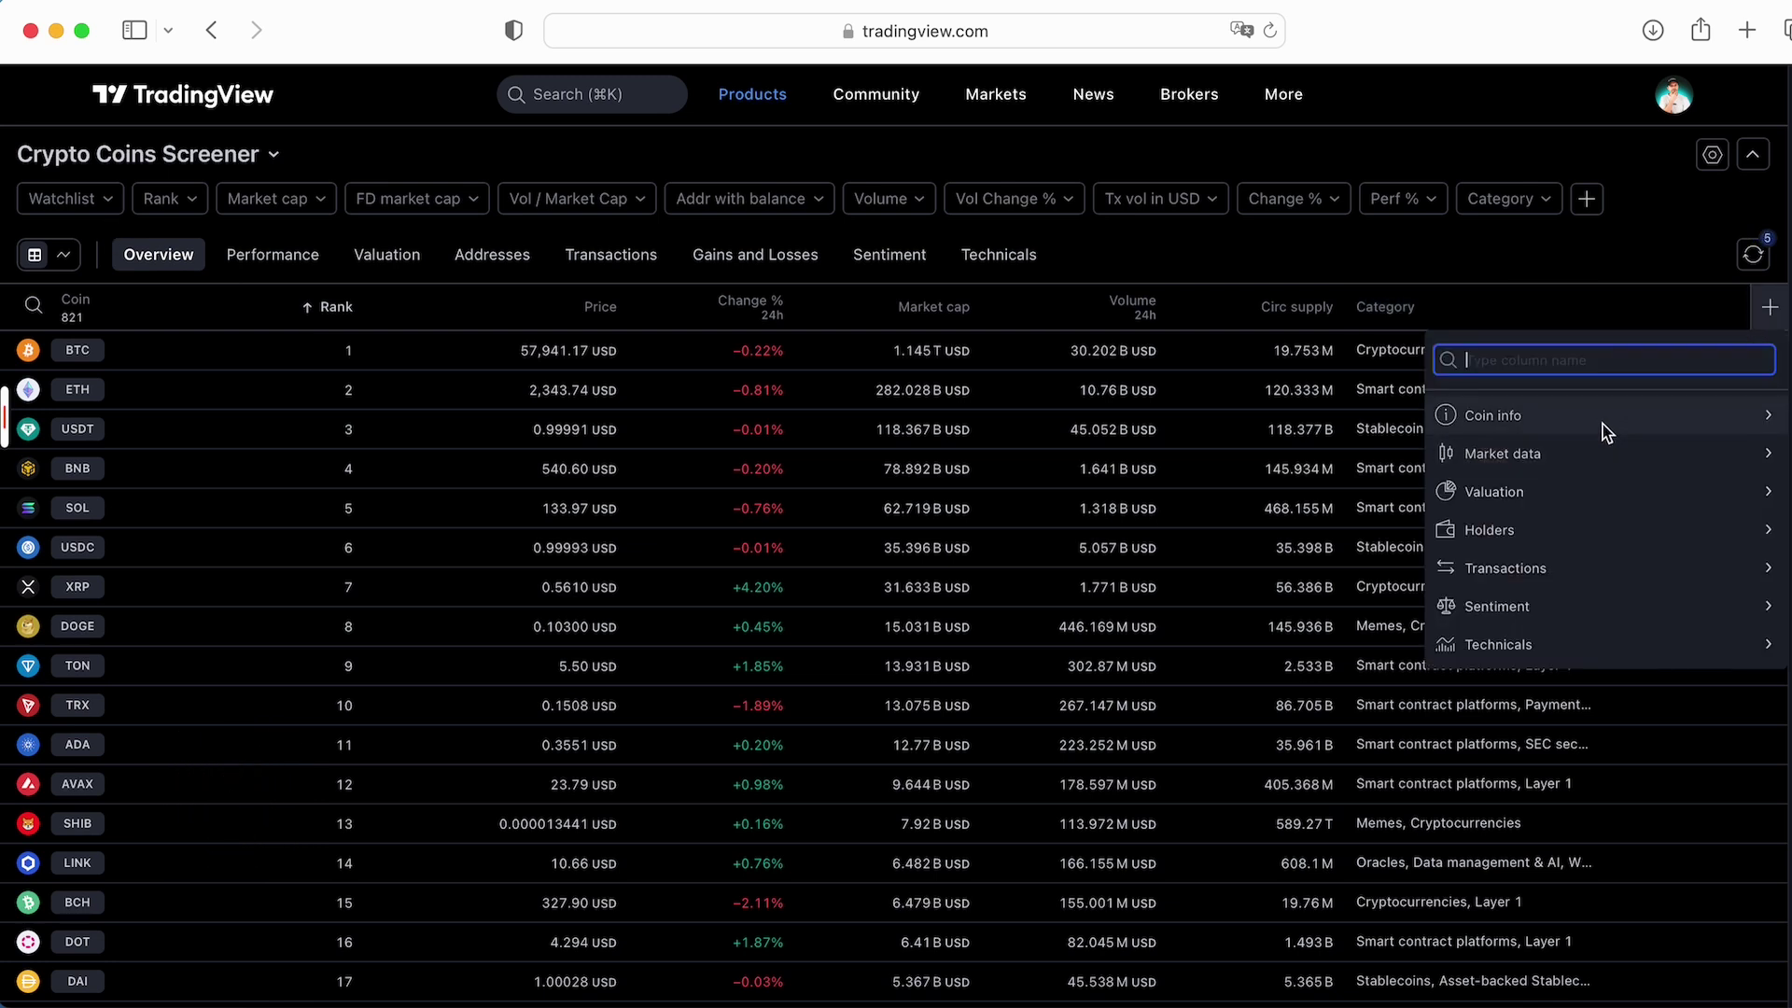
key("Escape")
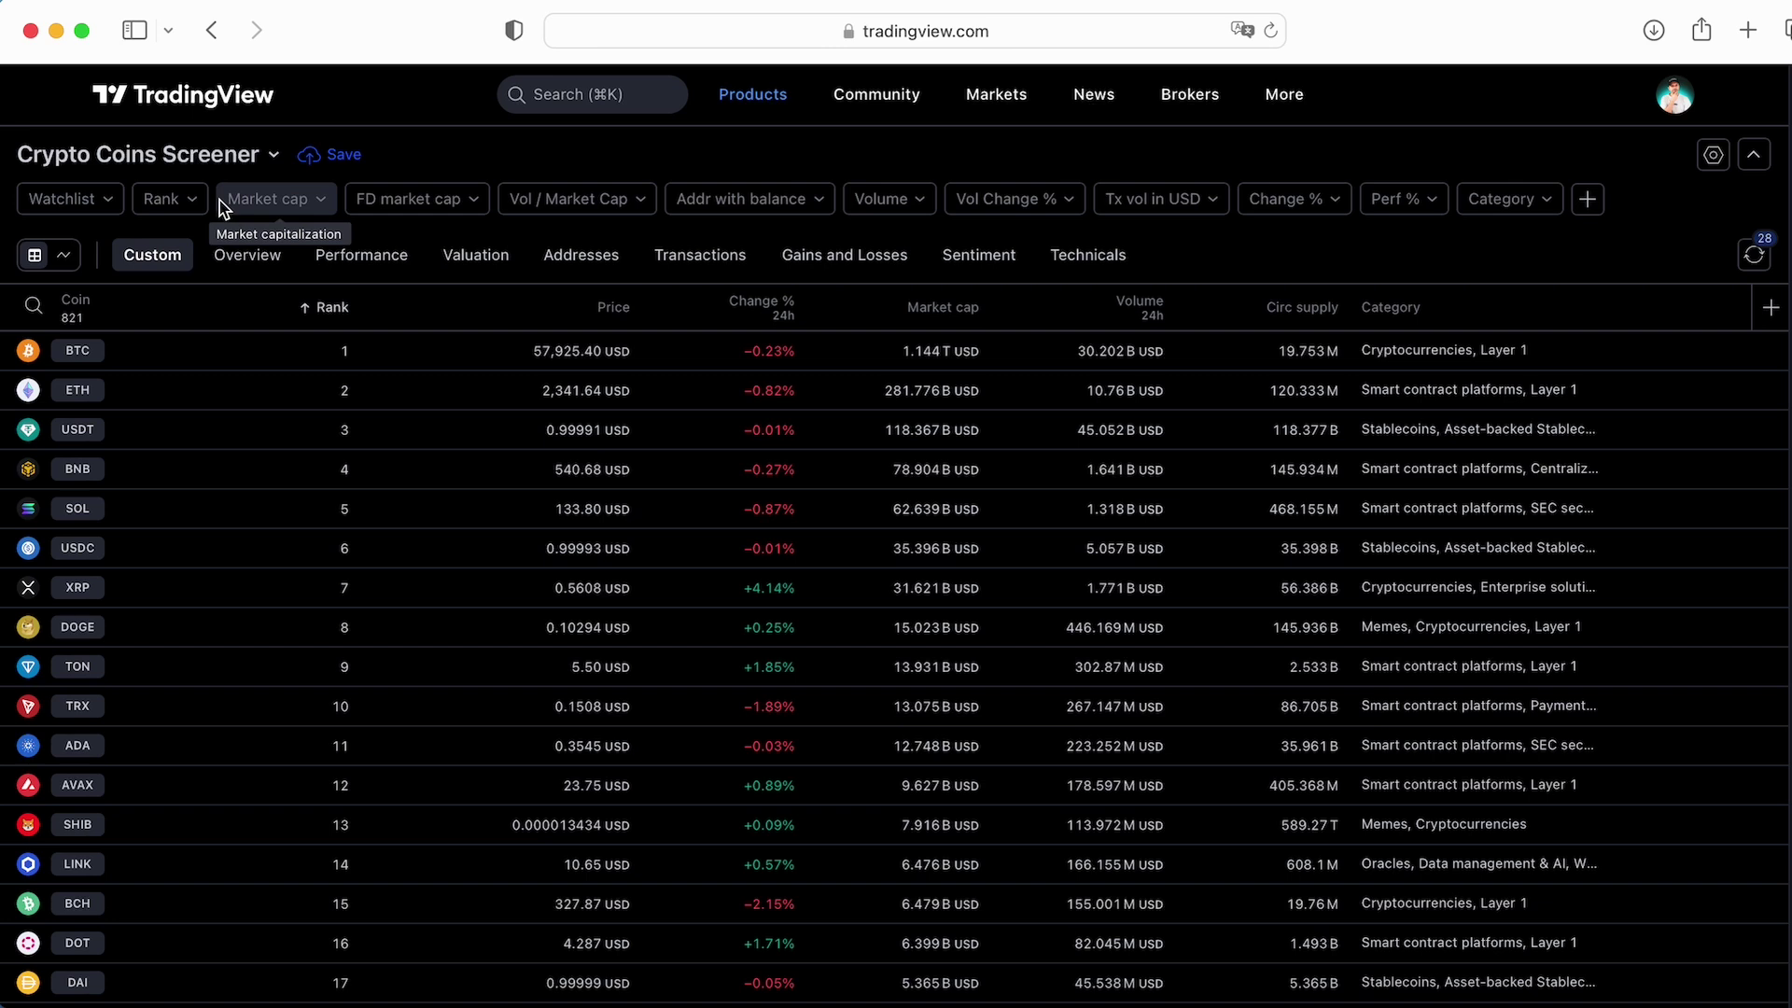
left_click(194, 202)
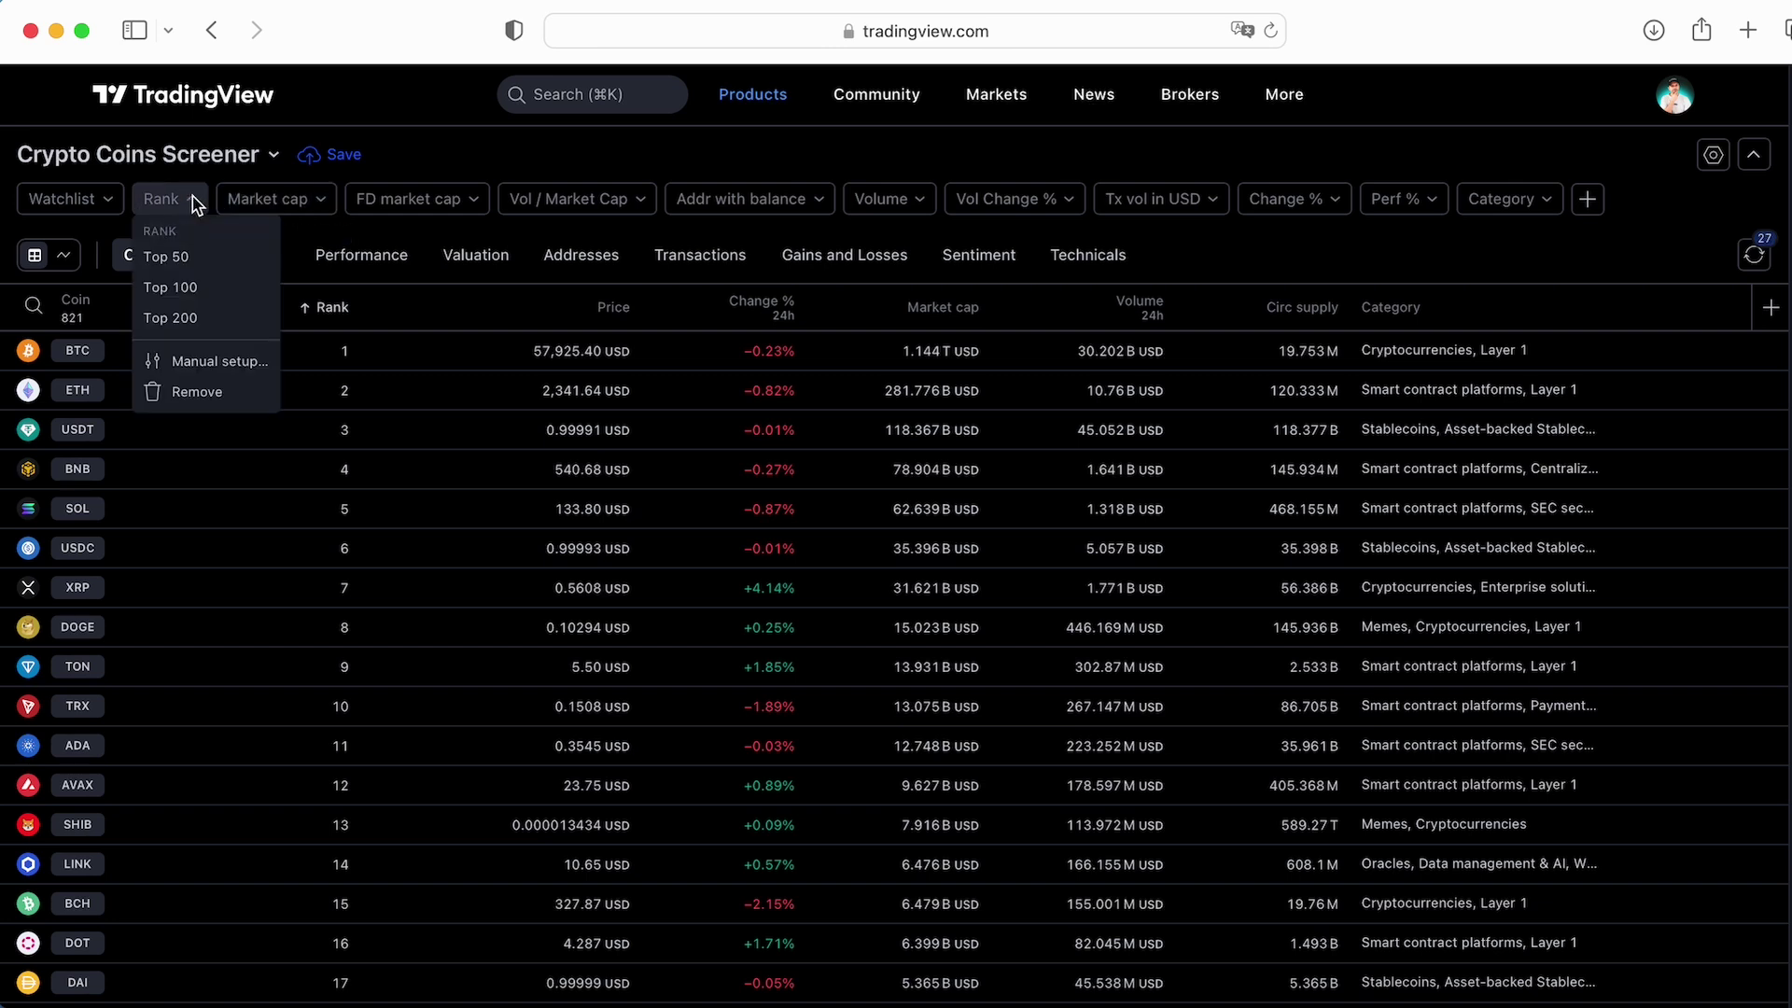
left_click(202, 257)
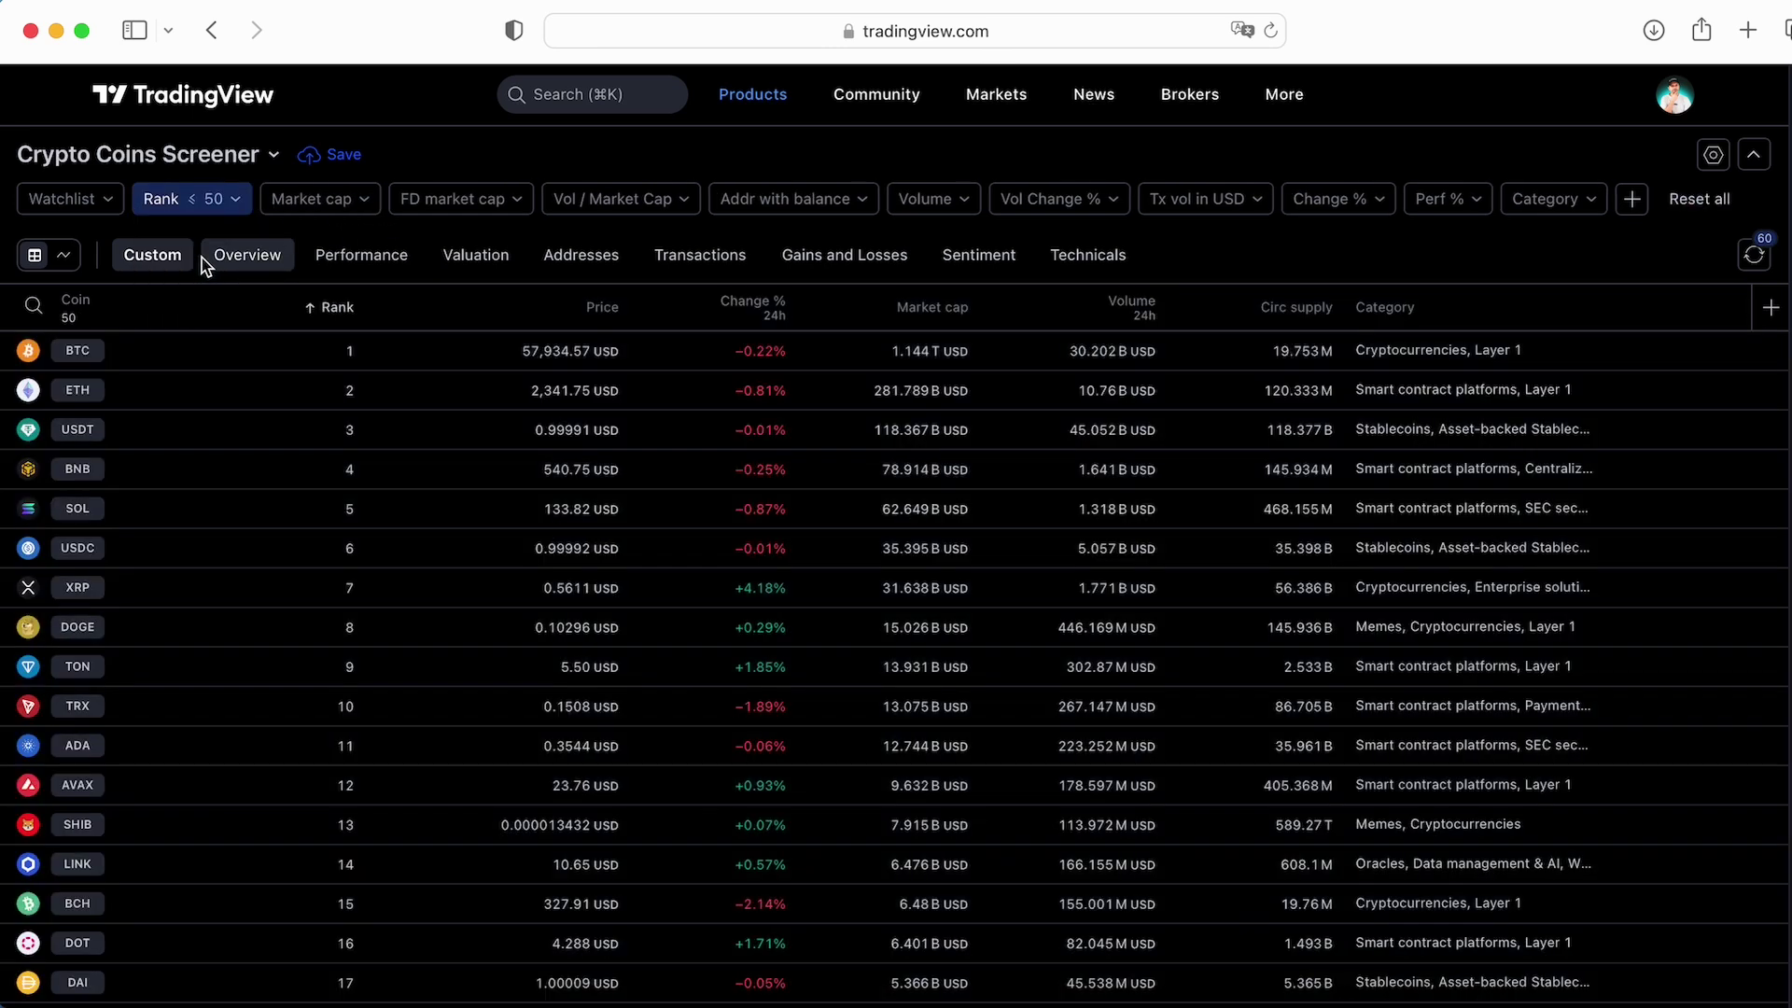
left_click(370, 199)
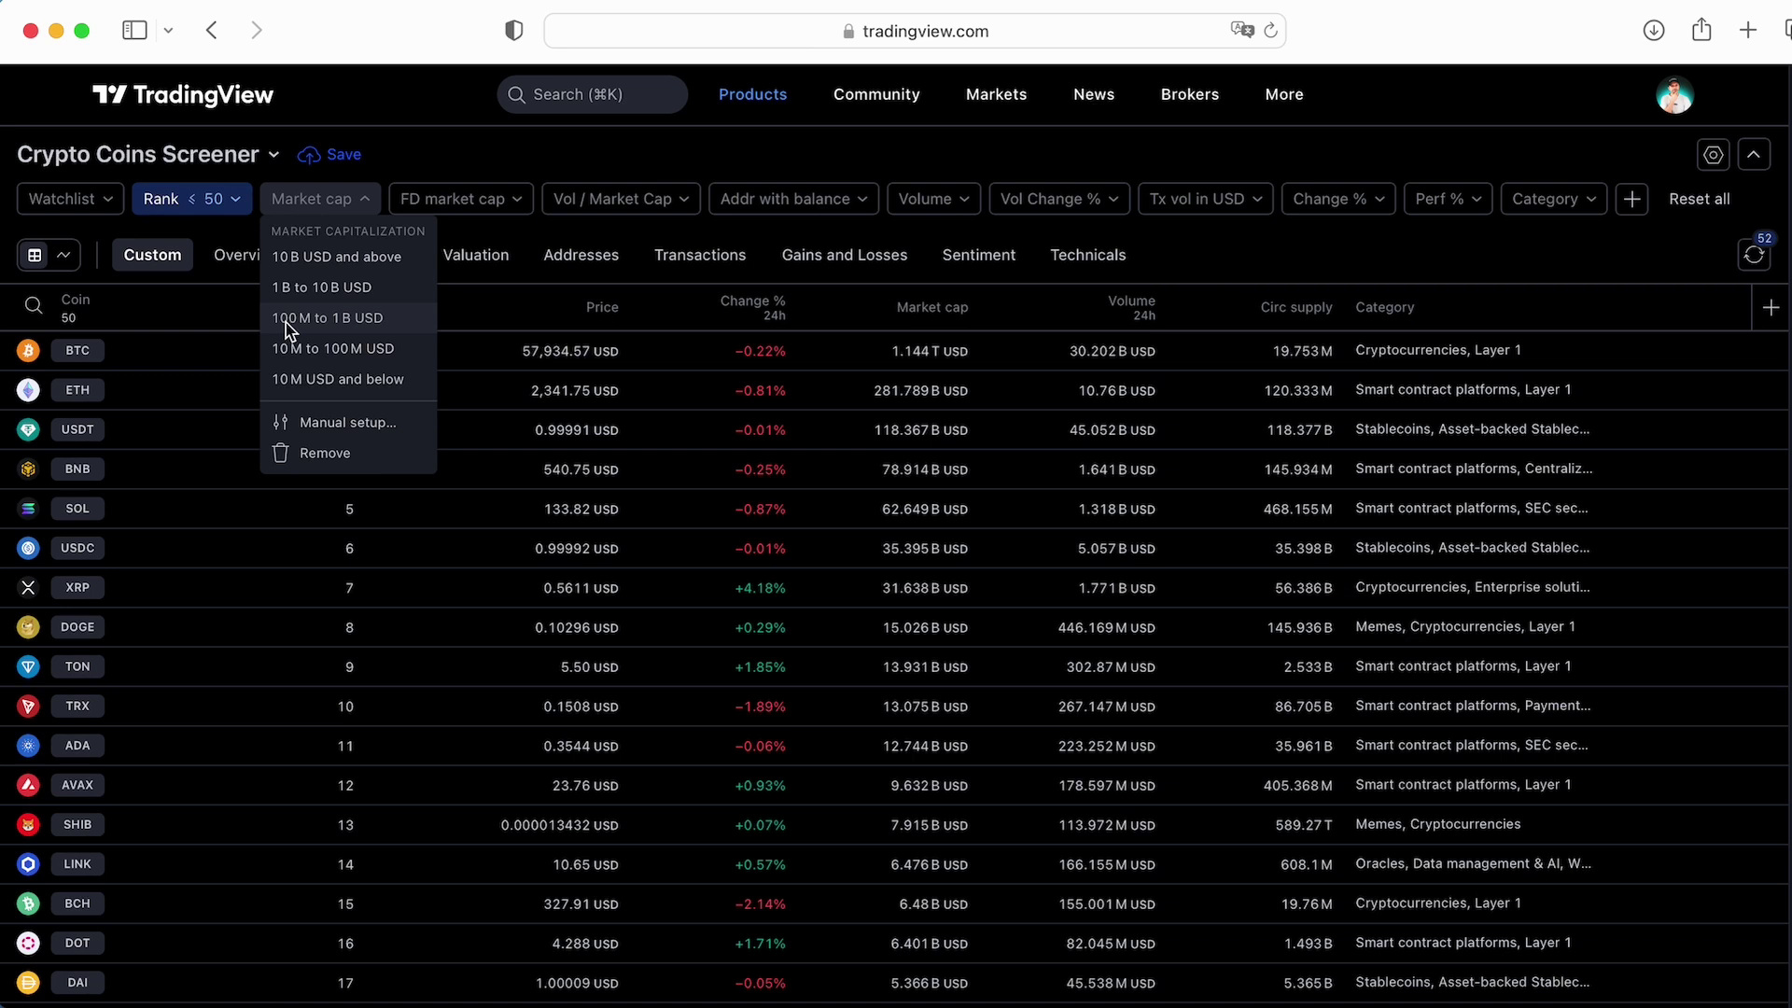
Filter market cap to 100 M–1 B USD and widen the rank limit to top 100
left_click(374, 322)
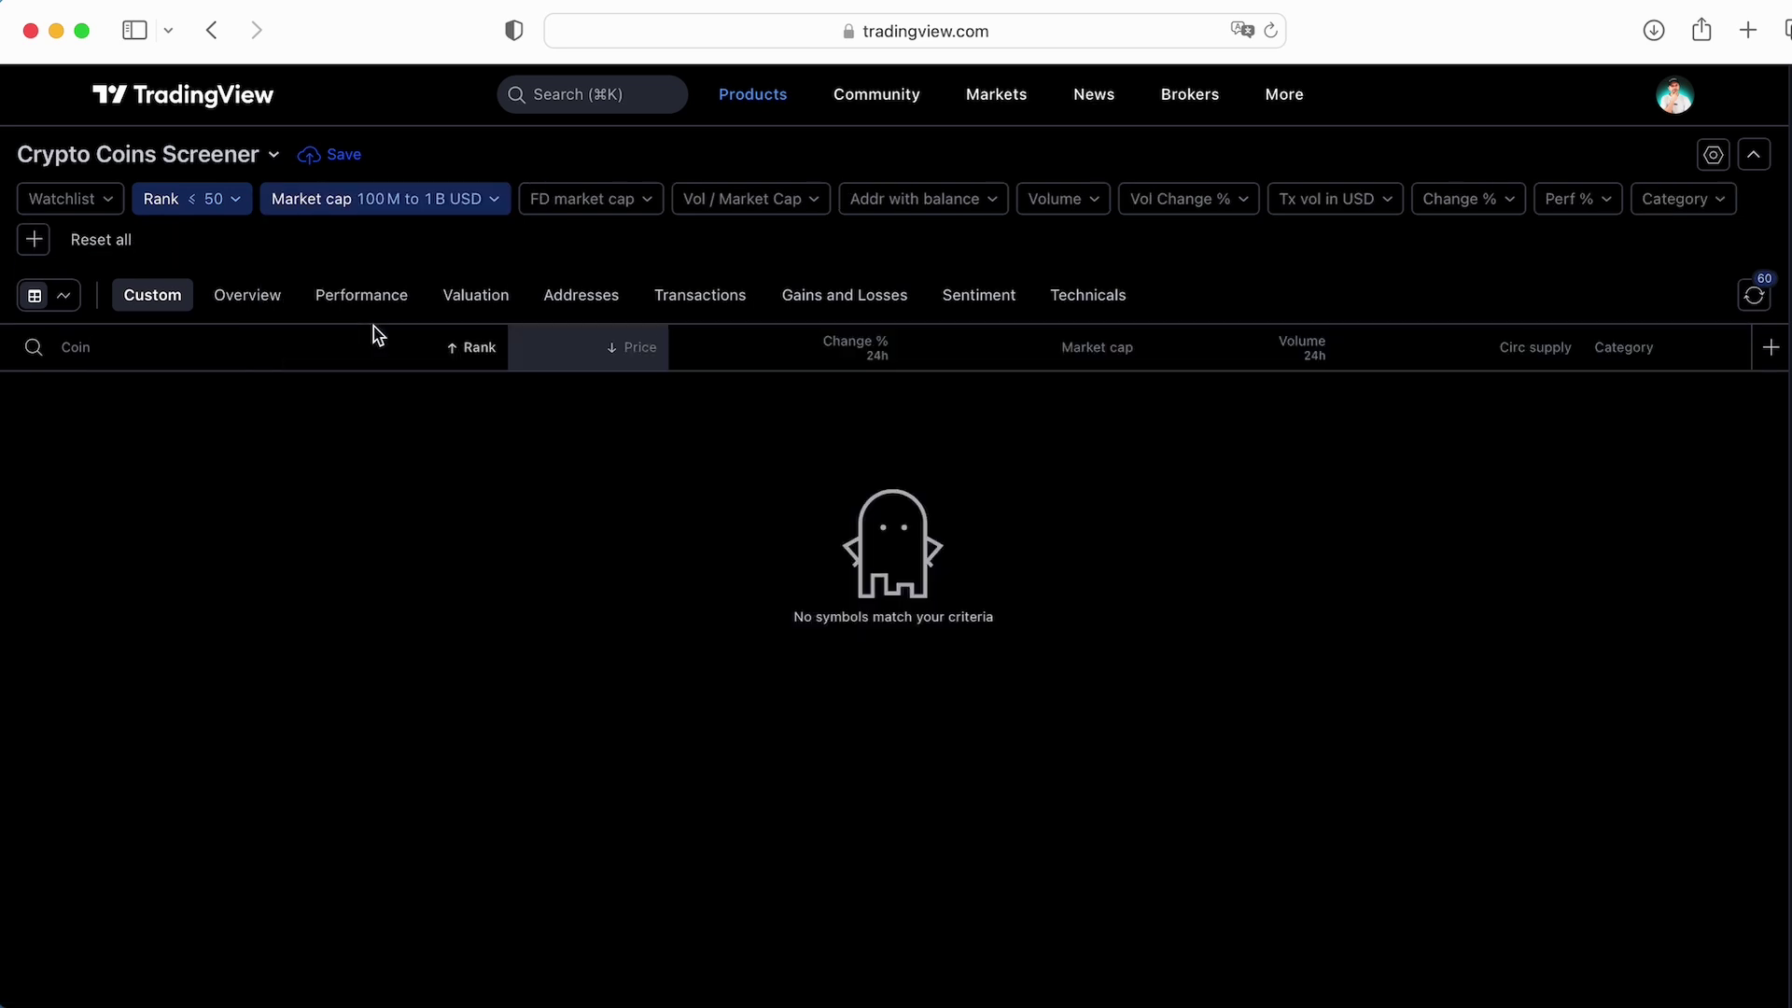
left_click(233, 199)
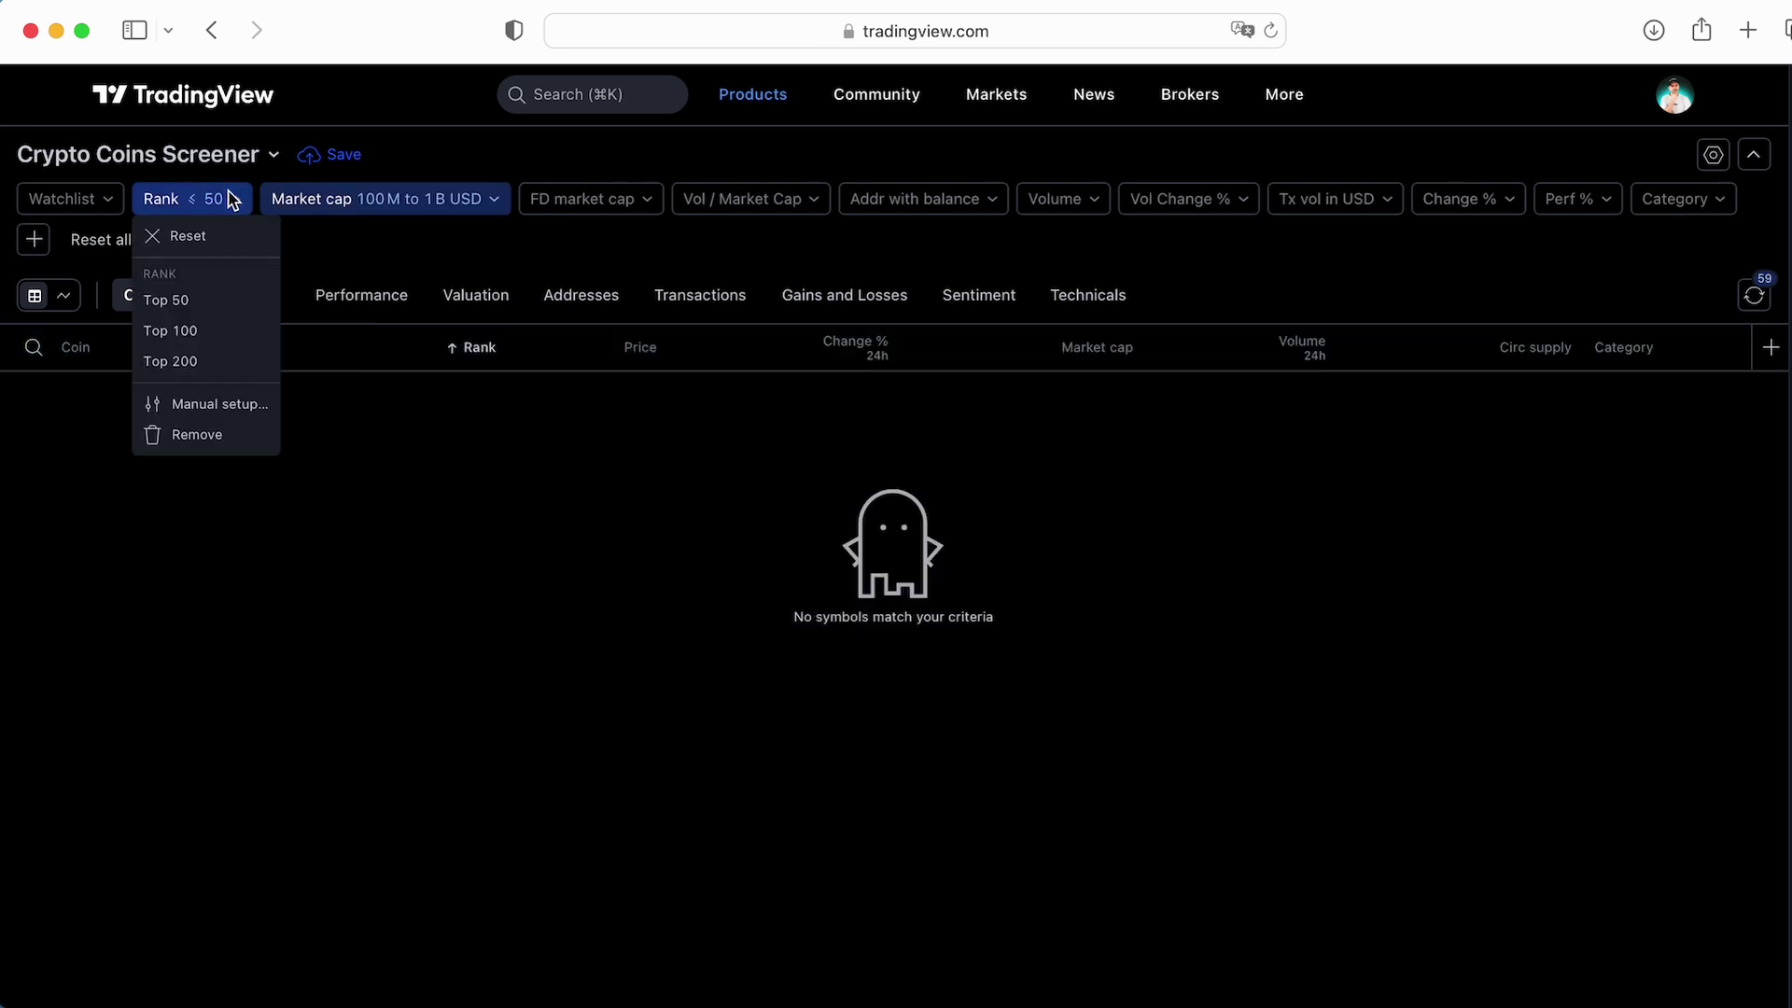
left_click(220, 336)
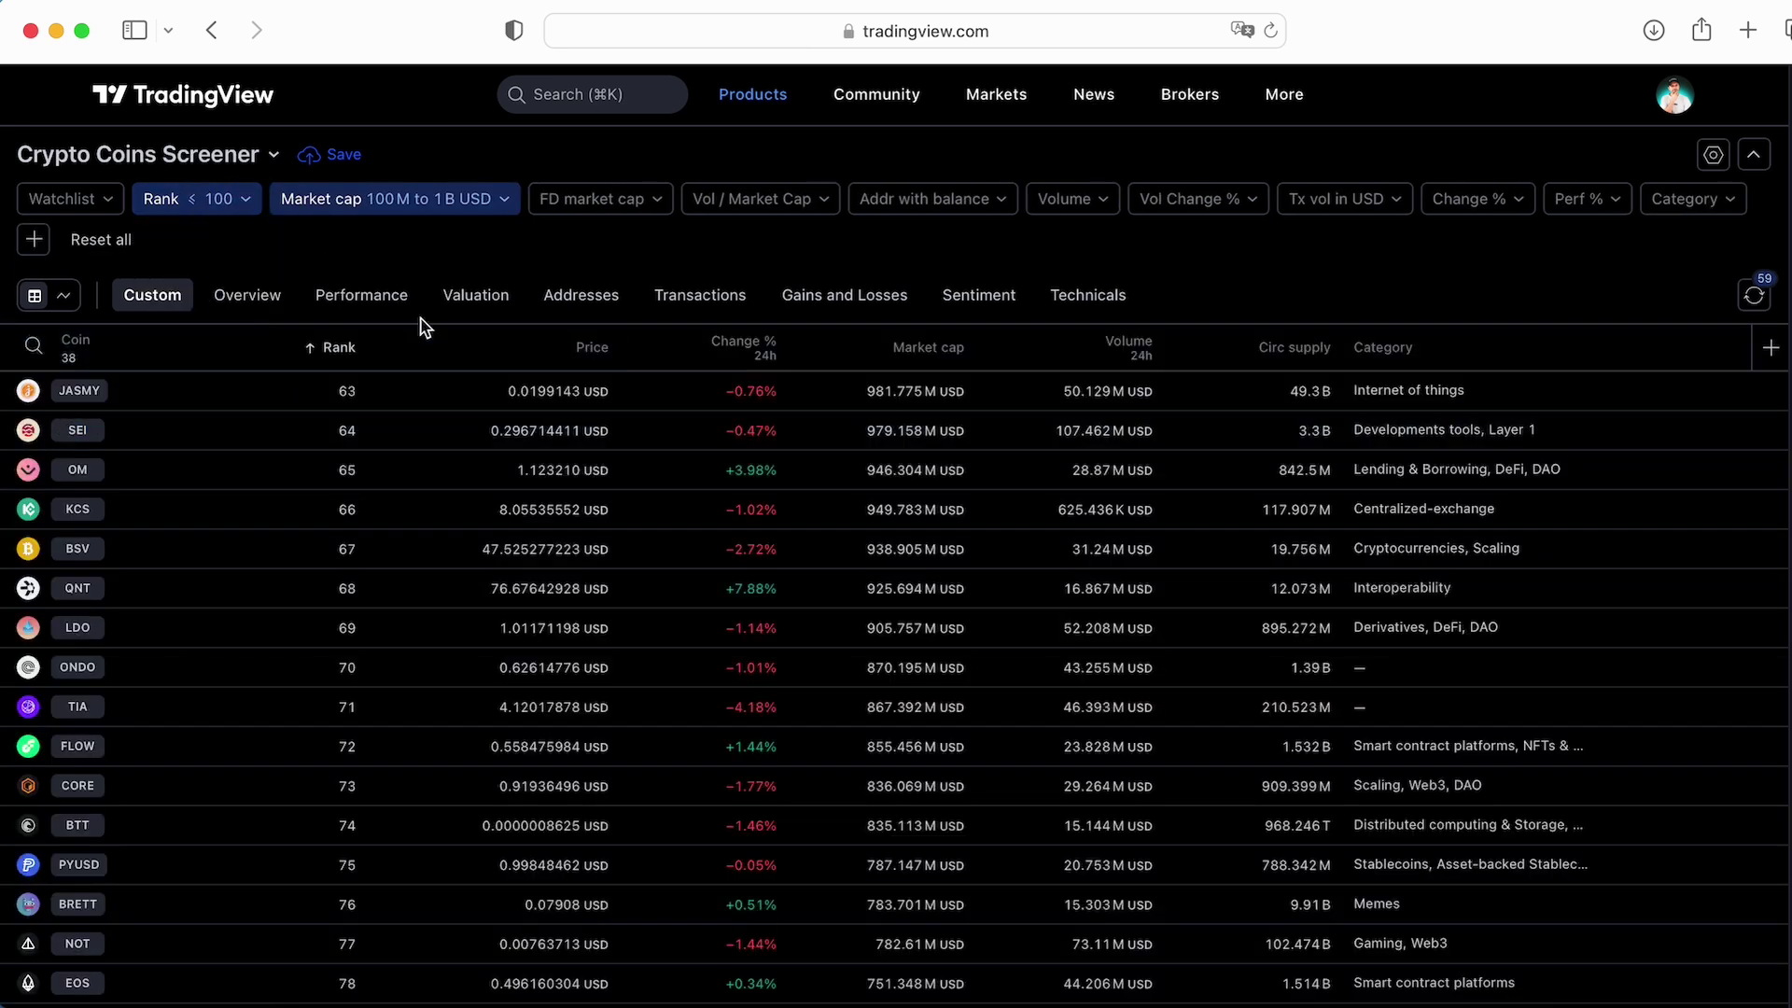
Browse the FD market cap, Vol/Market Cap, addresses and 24h volume filter options
left_click(656, 205)
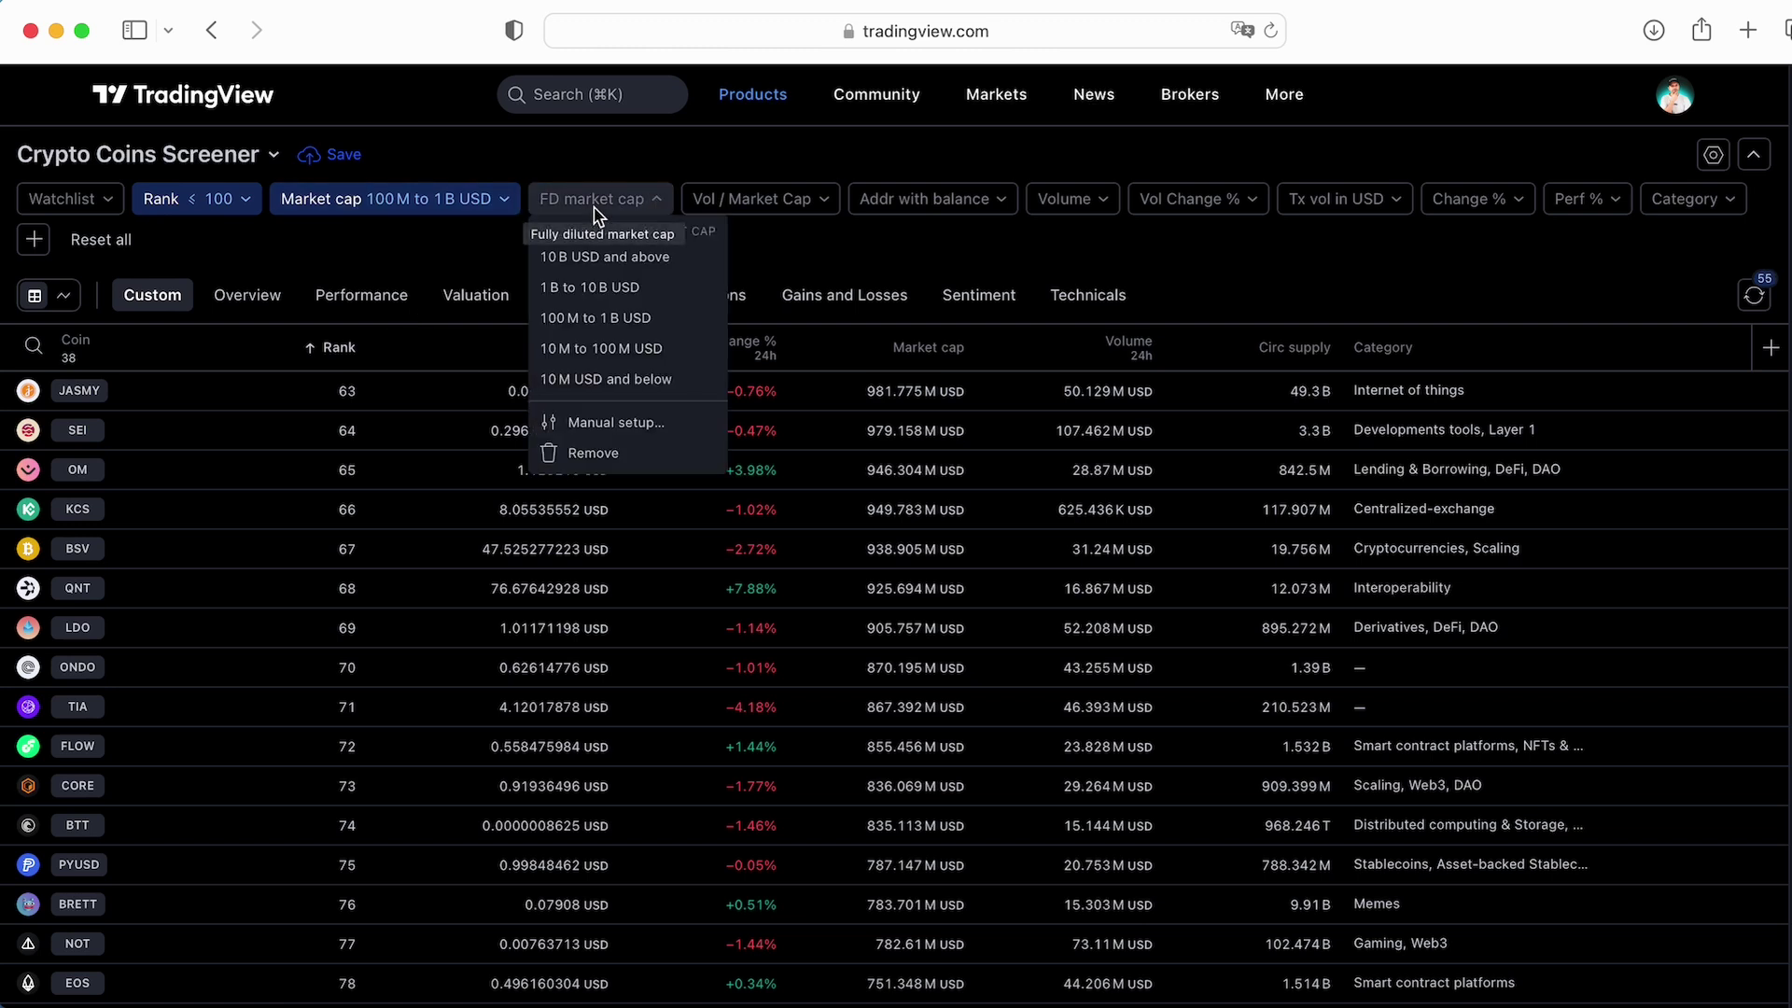
left_click(828, 198)
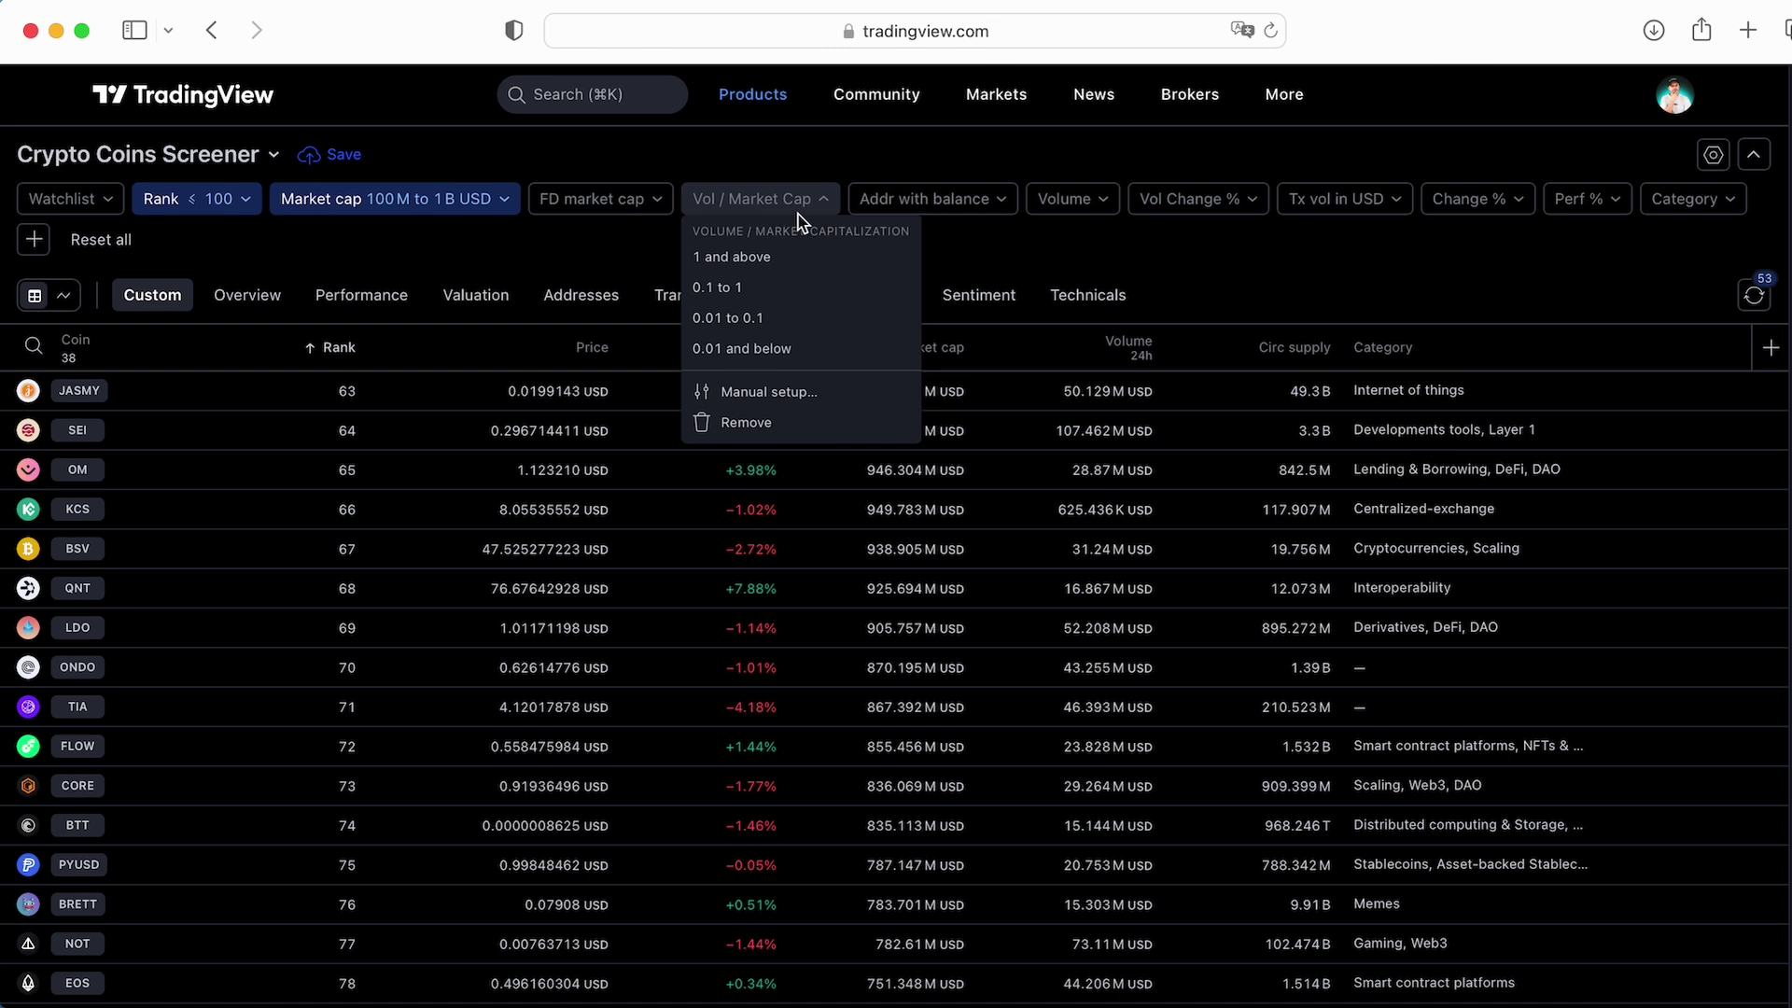
left_click(814, 202)
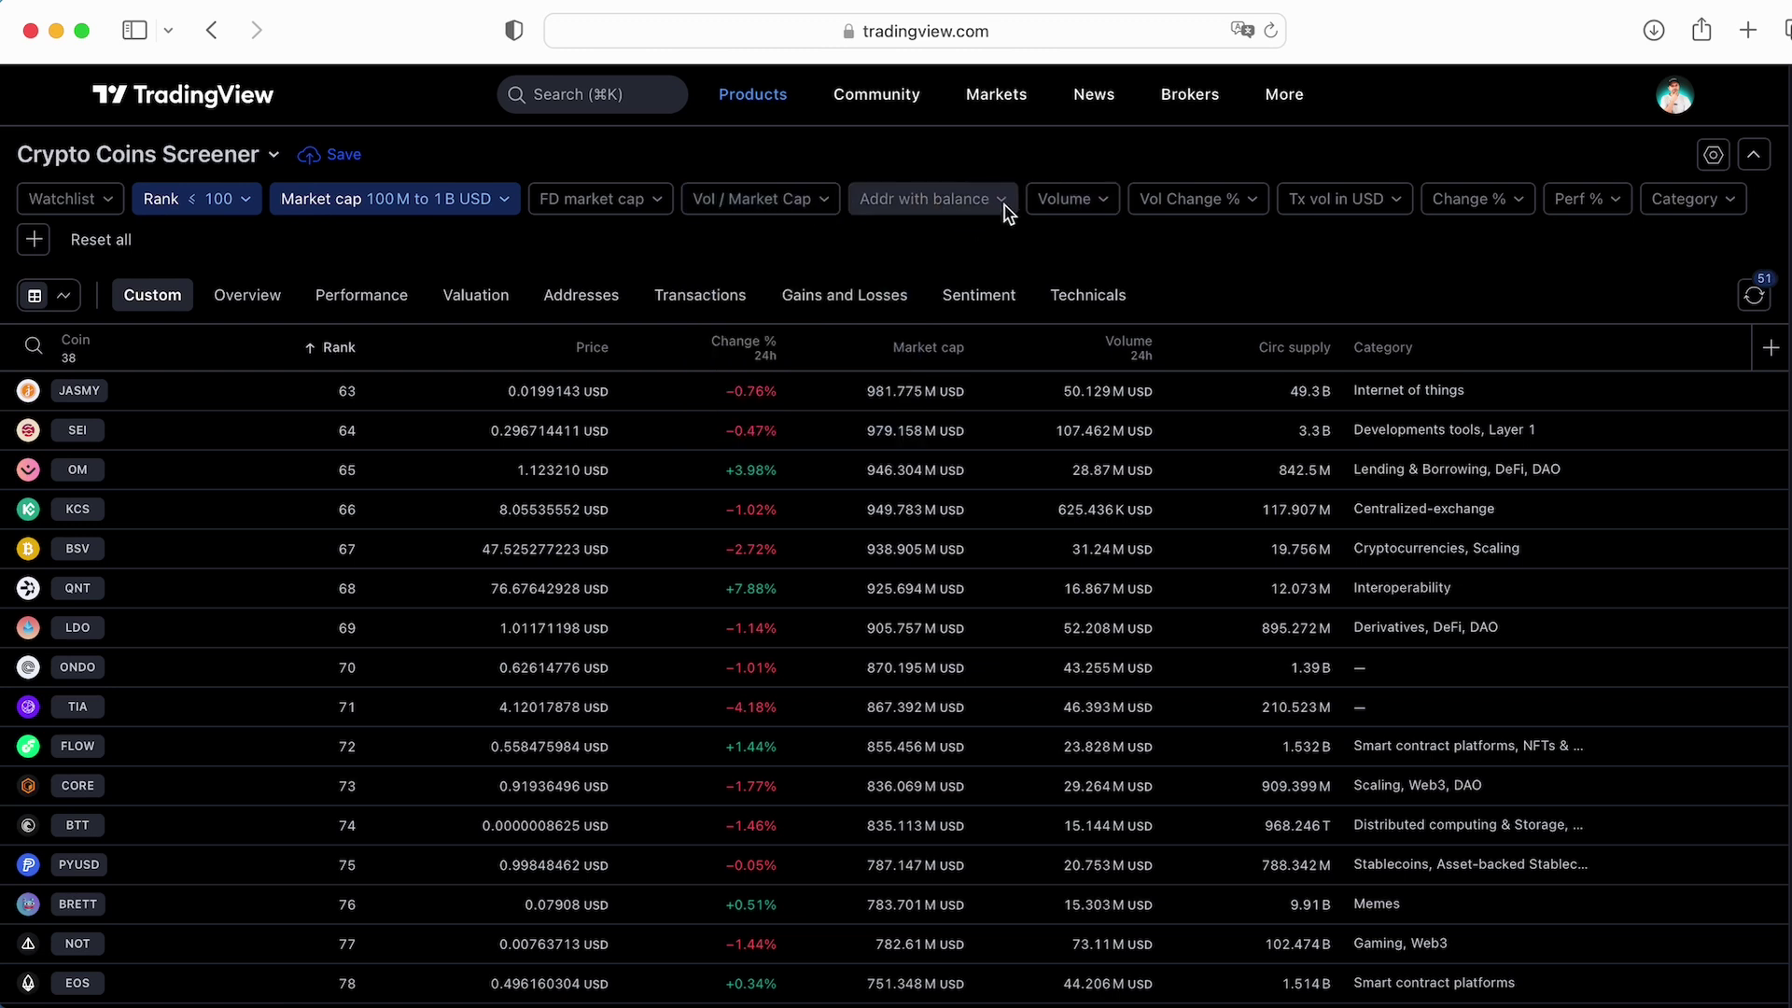
left_click(1006, 207)
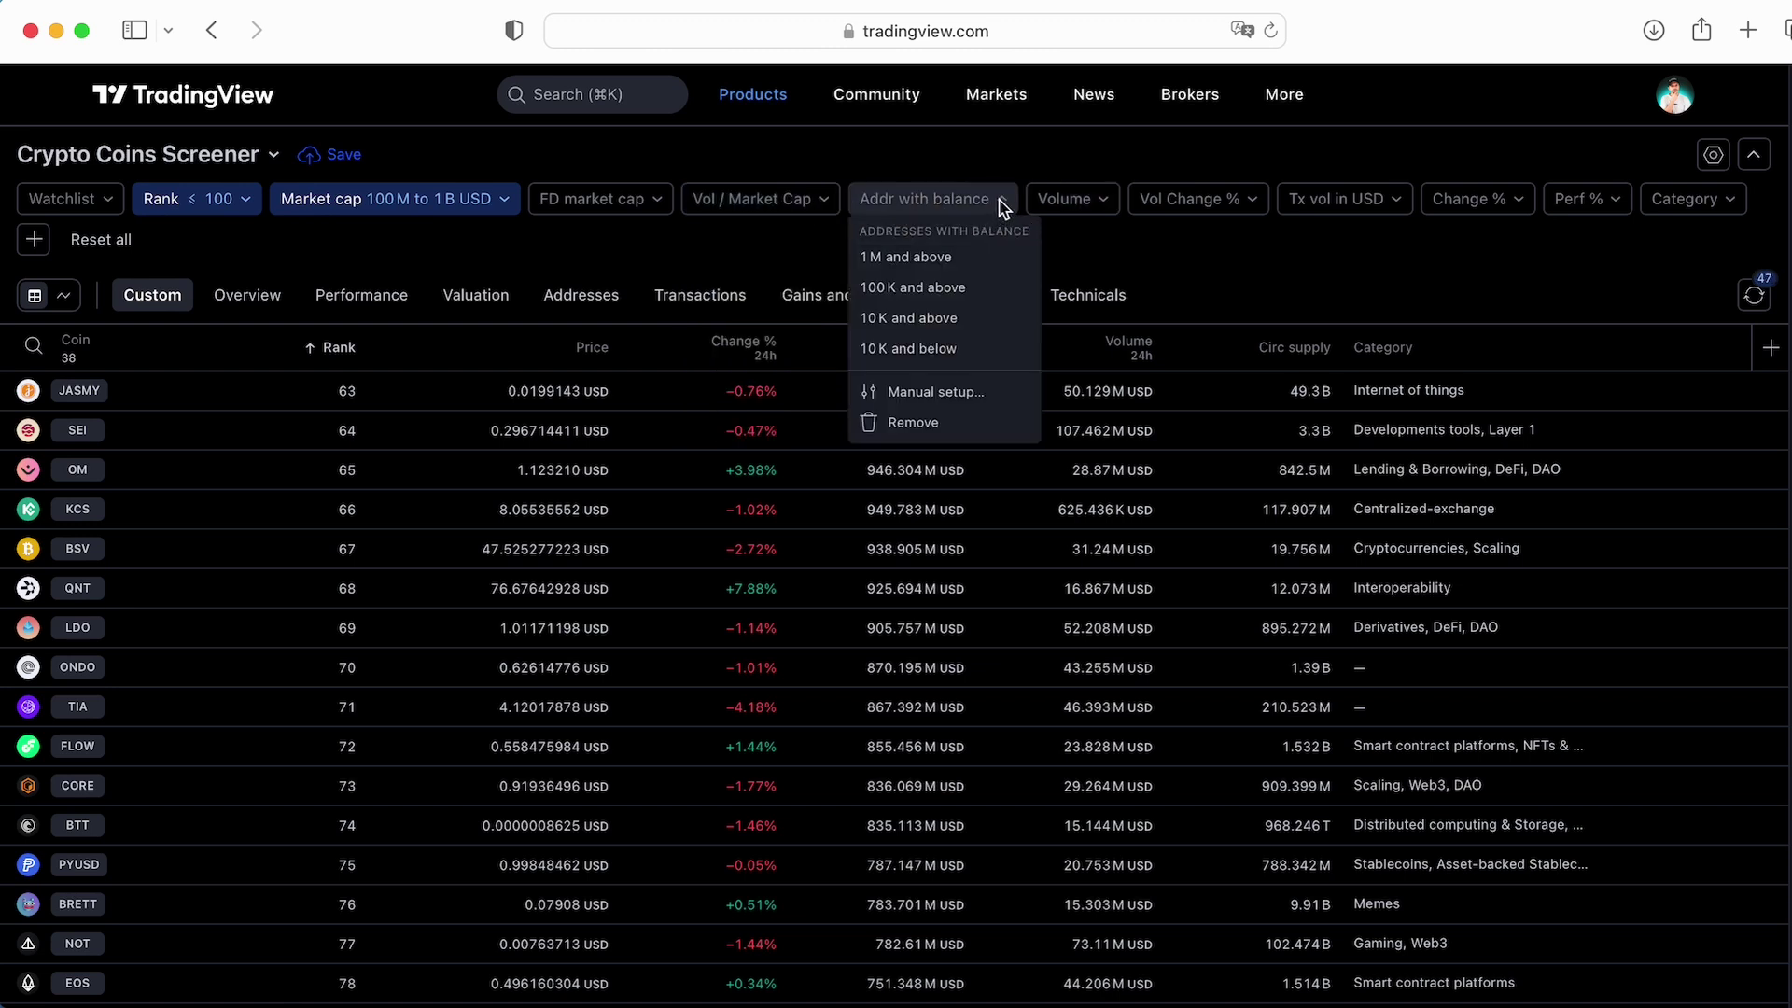
left_click(1004, 208)
left_click(1104, 204)
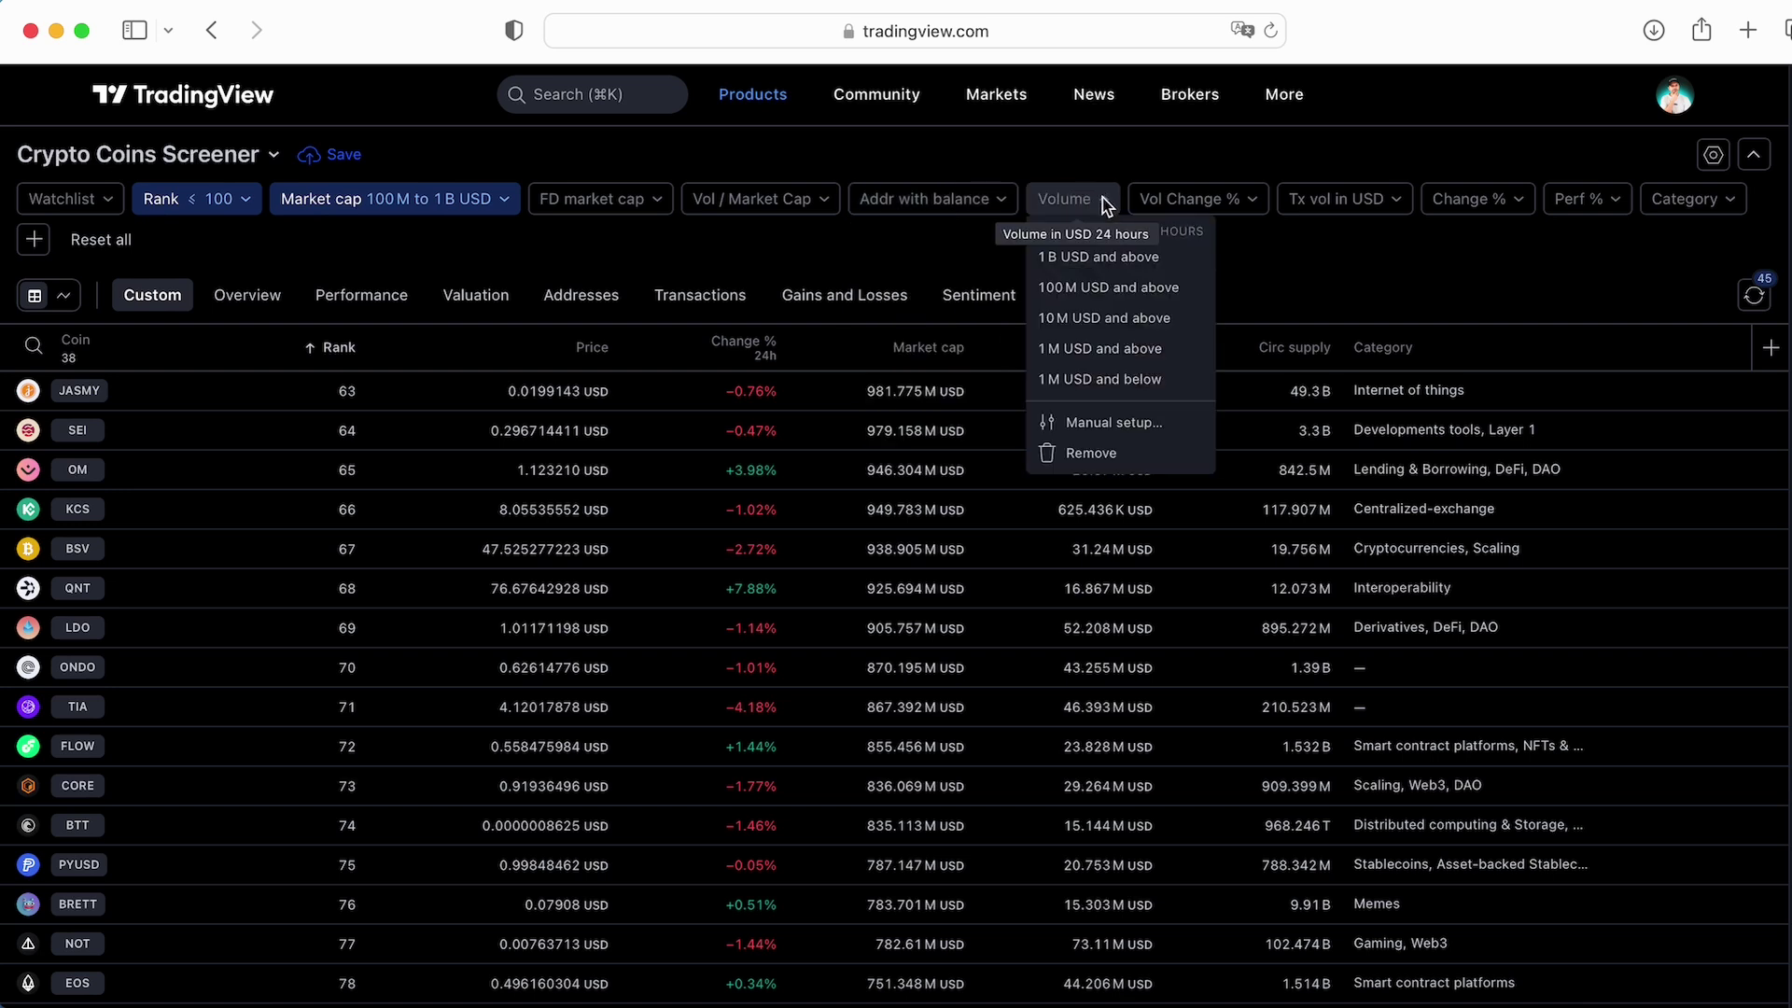
left_click(1107, 203)
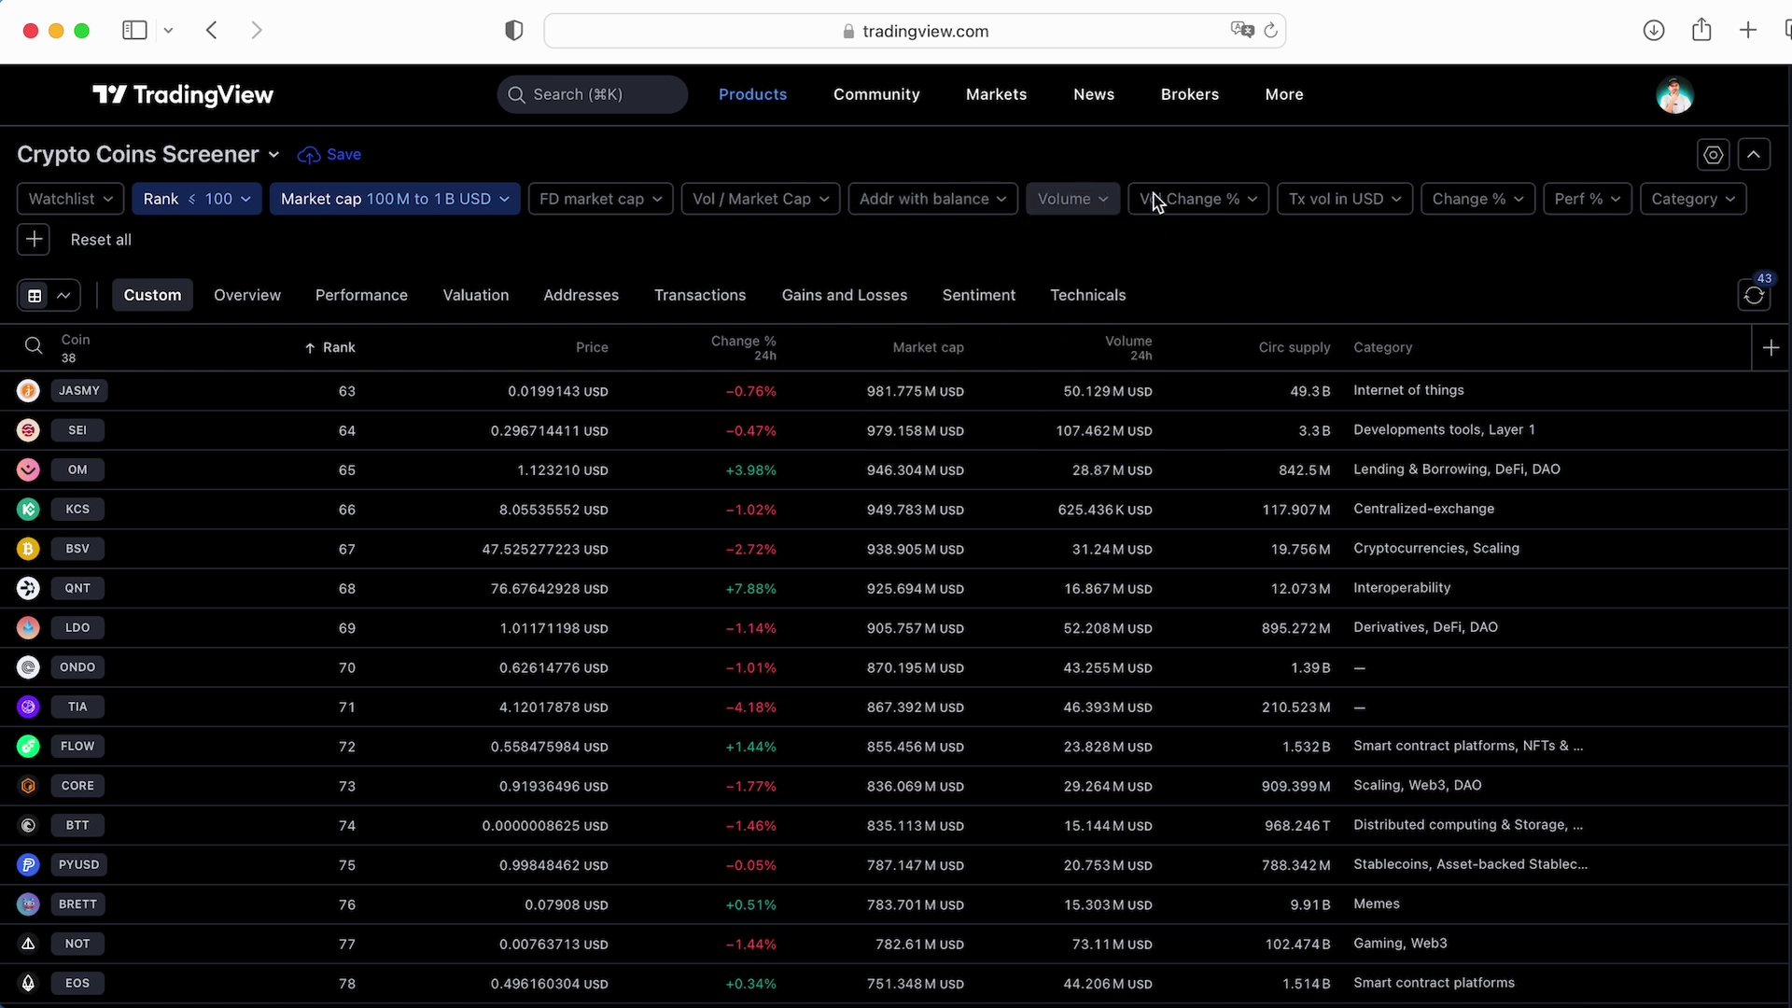
Filter for volume change and price change of 5% and above, then reset all filters
left_click(1253, 202)
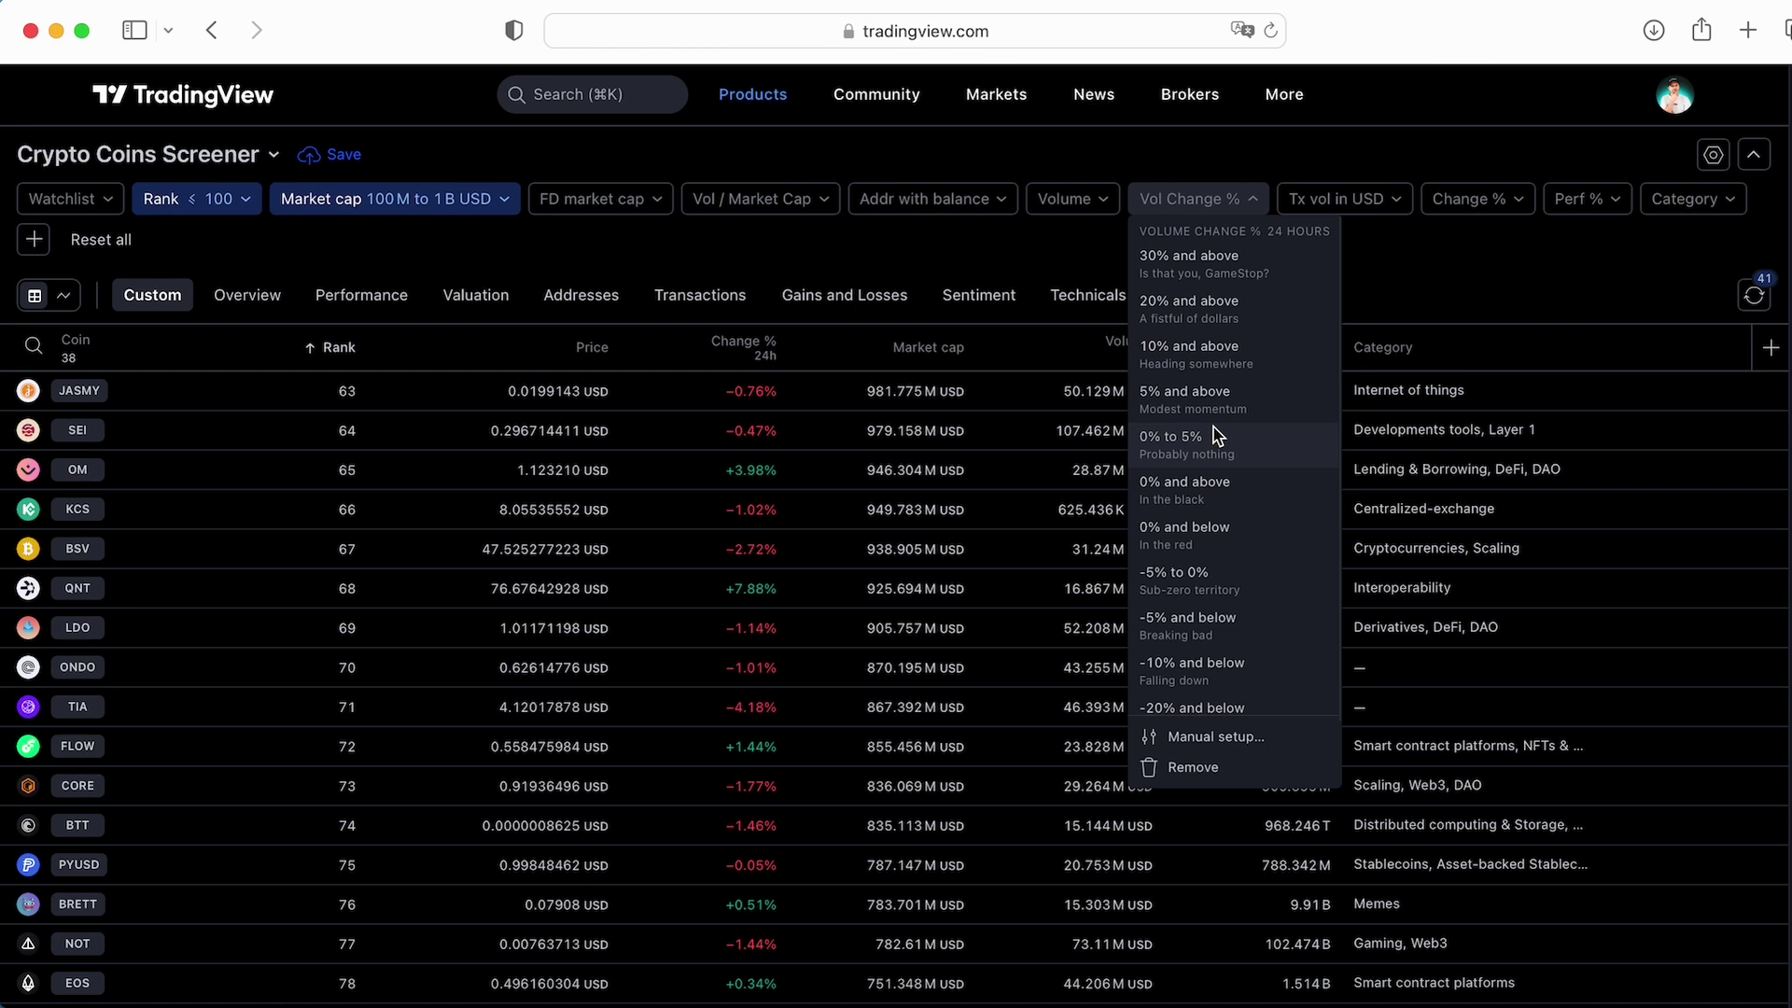
left_click(1272, 402)
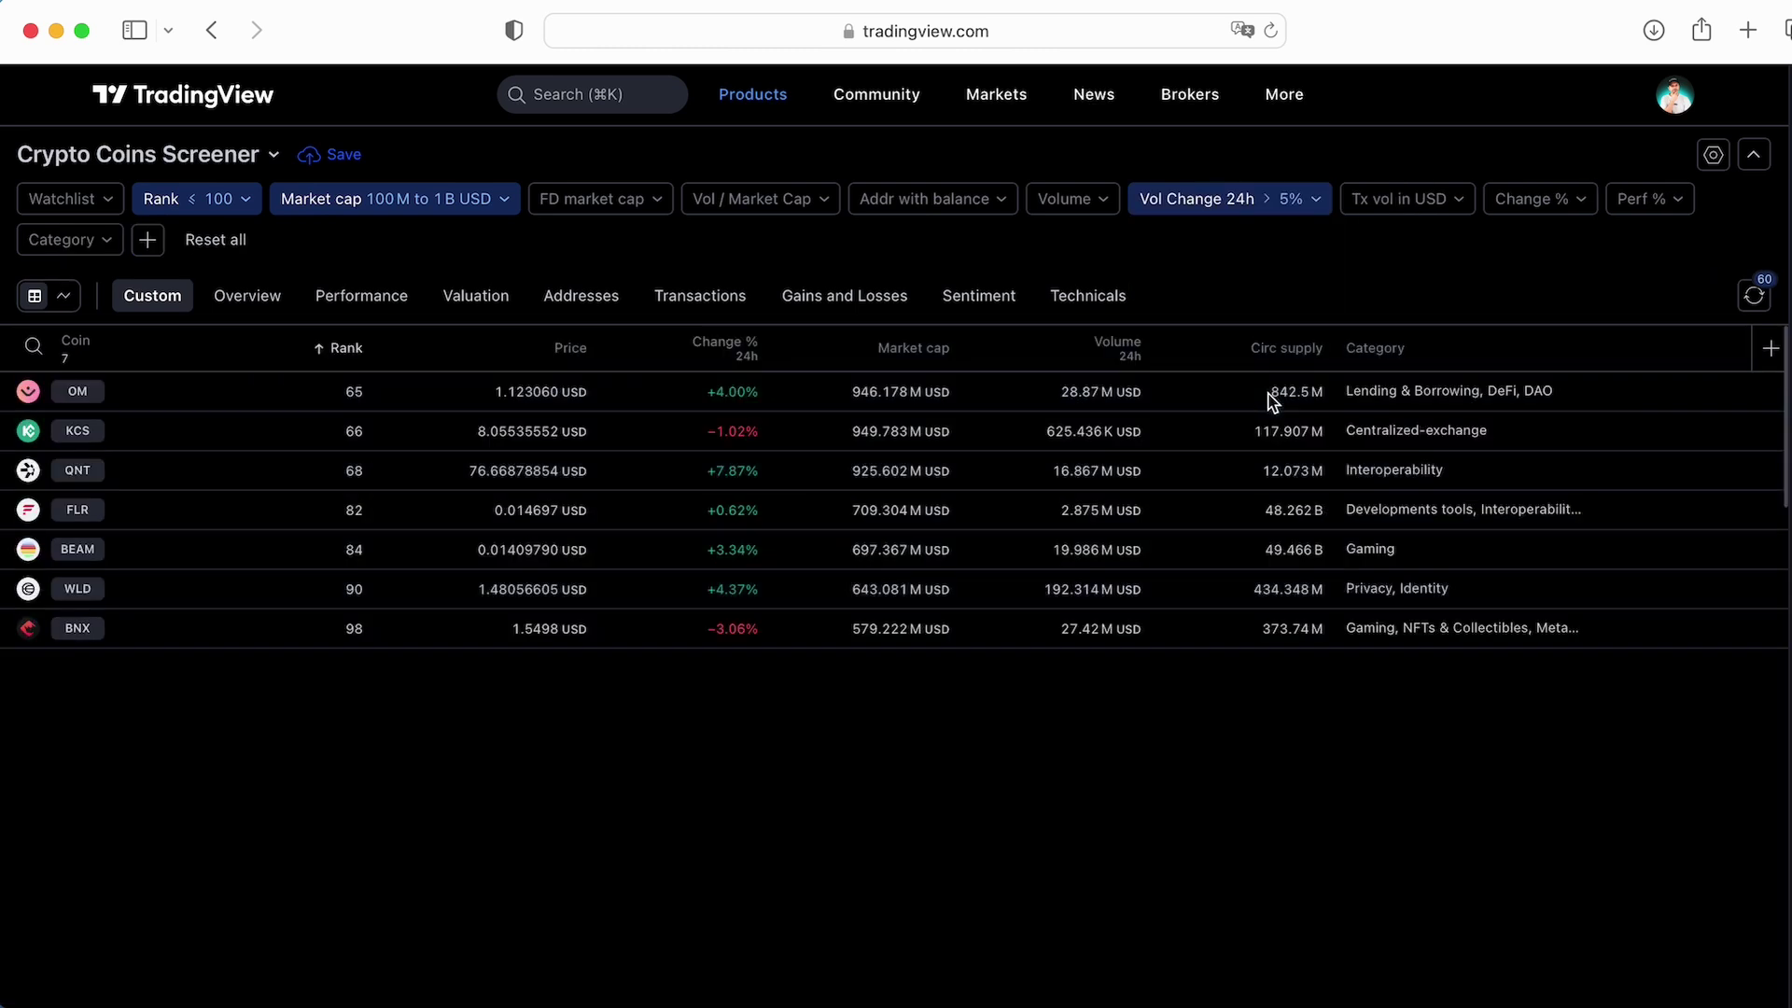
left_click(1462, 199)
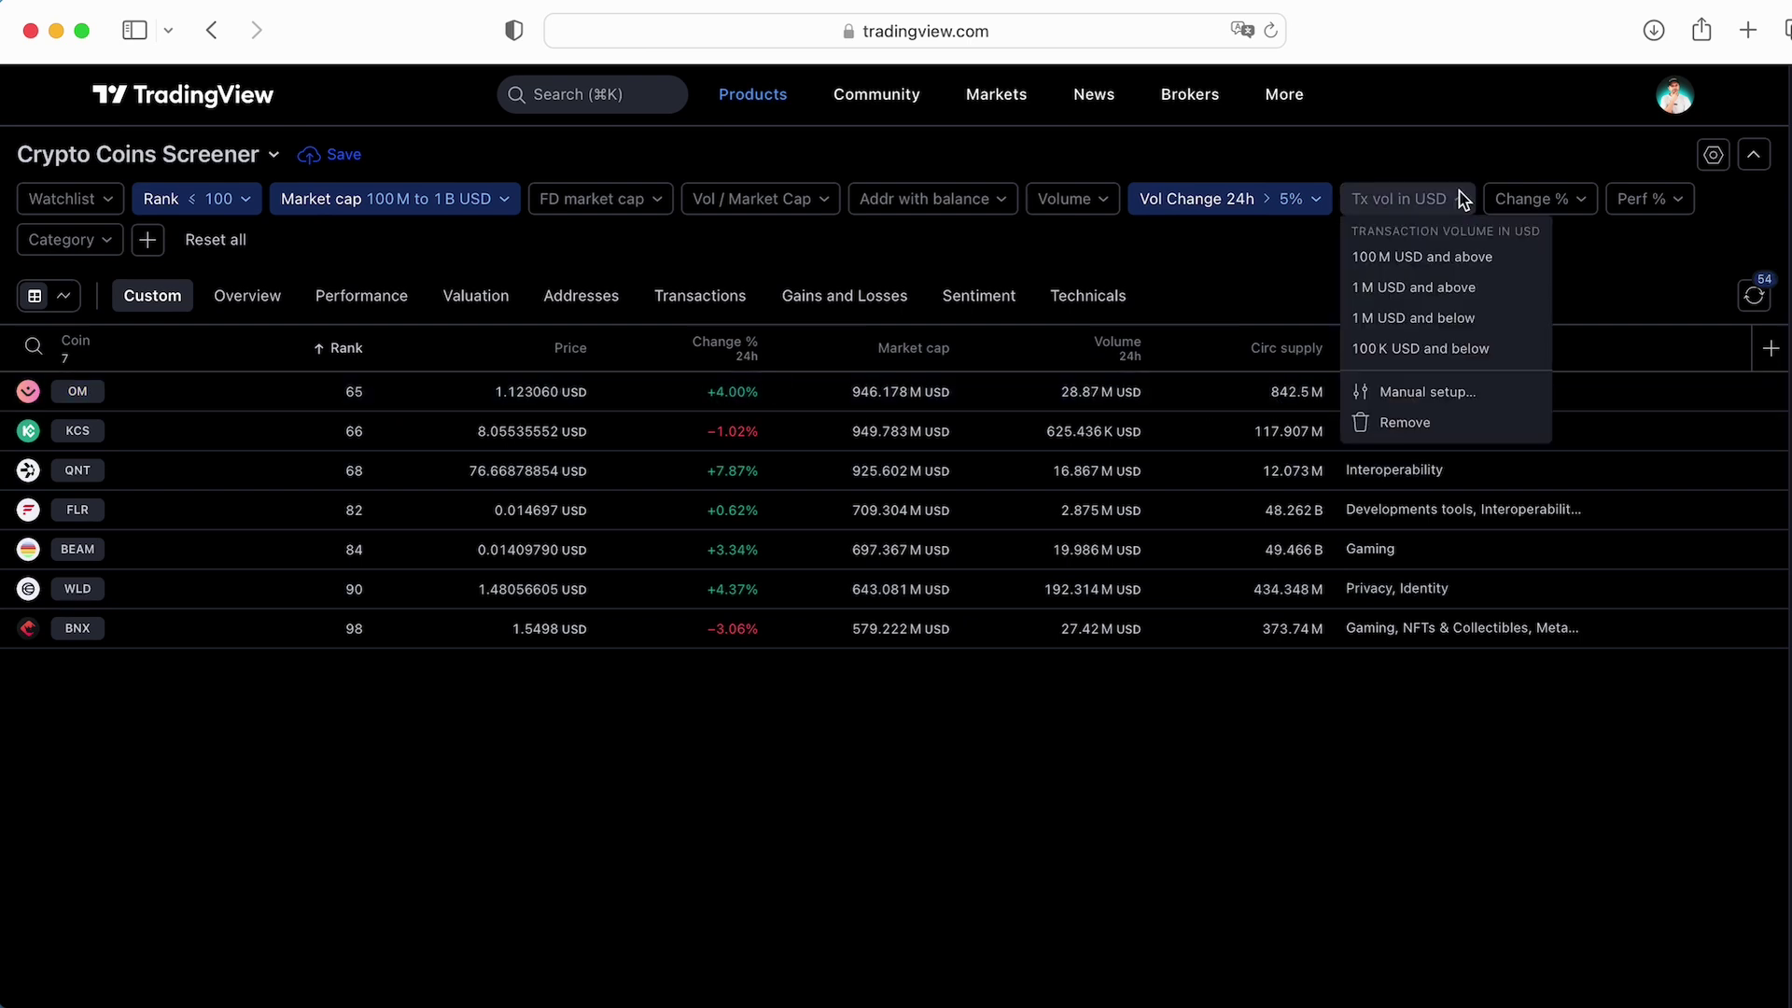
left_click(1410, 196)
left_click(1586, 200)
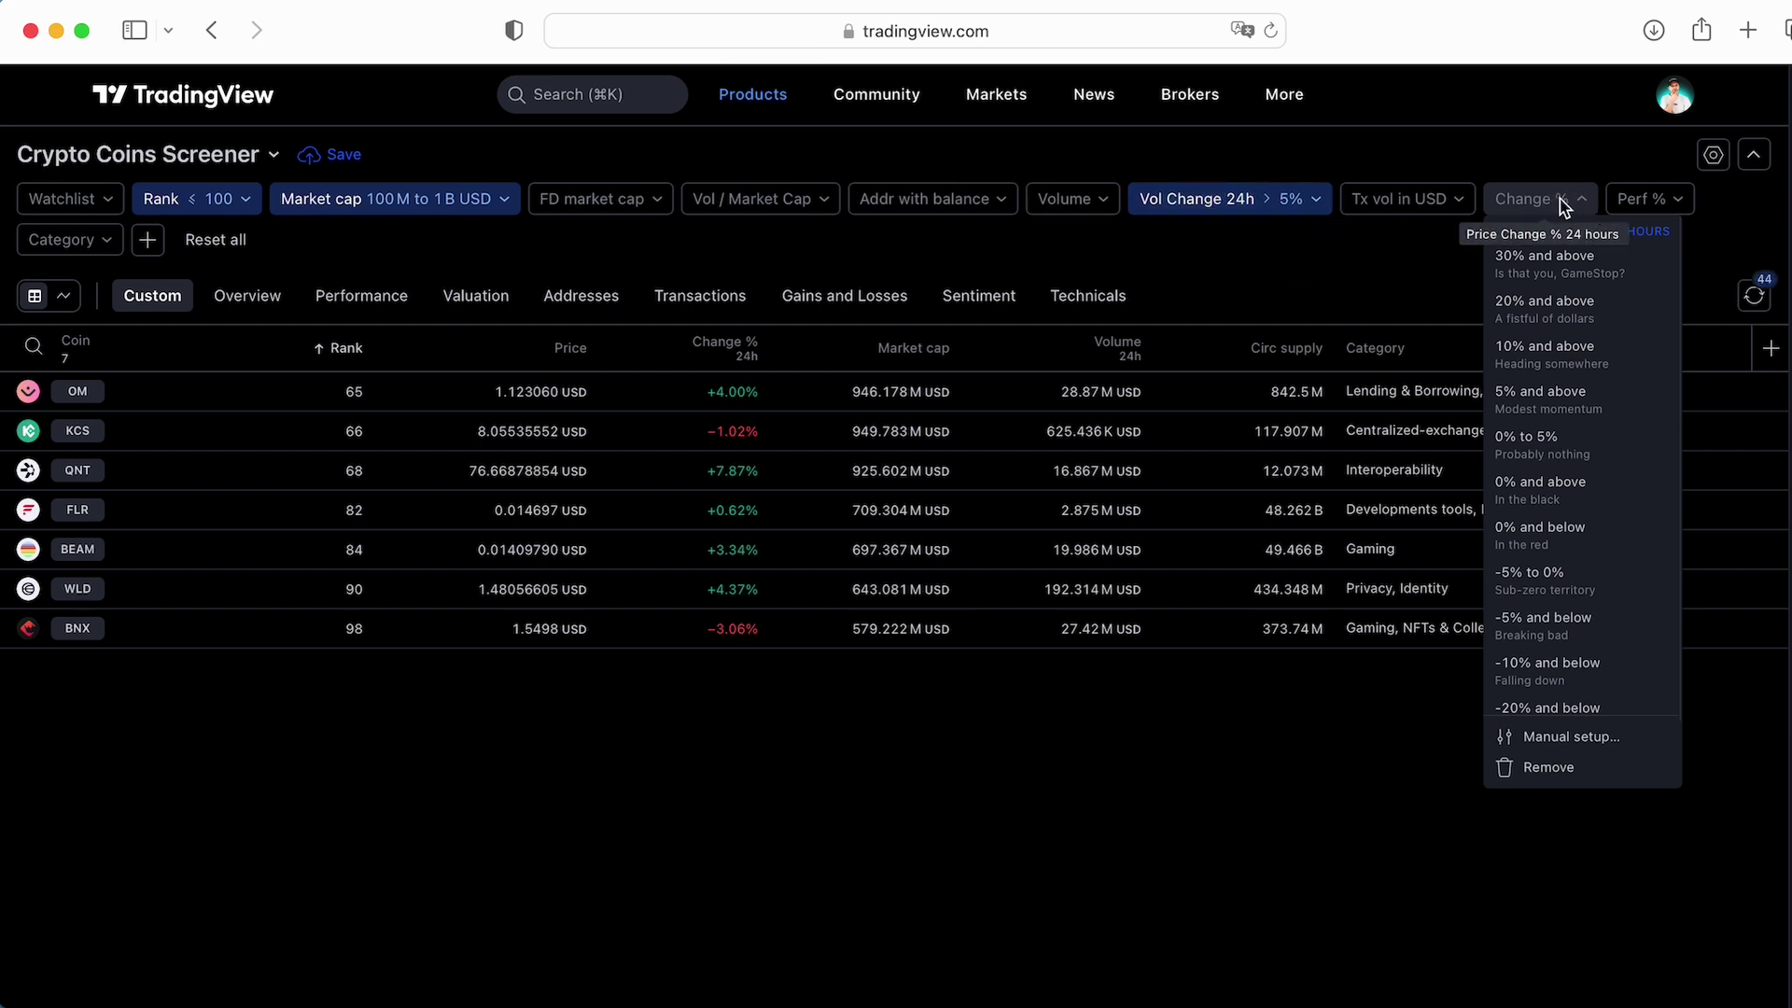
left_click(1577, 406)
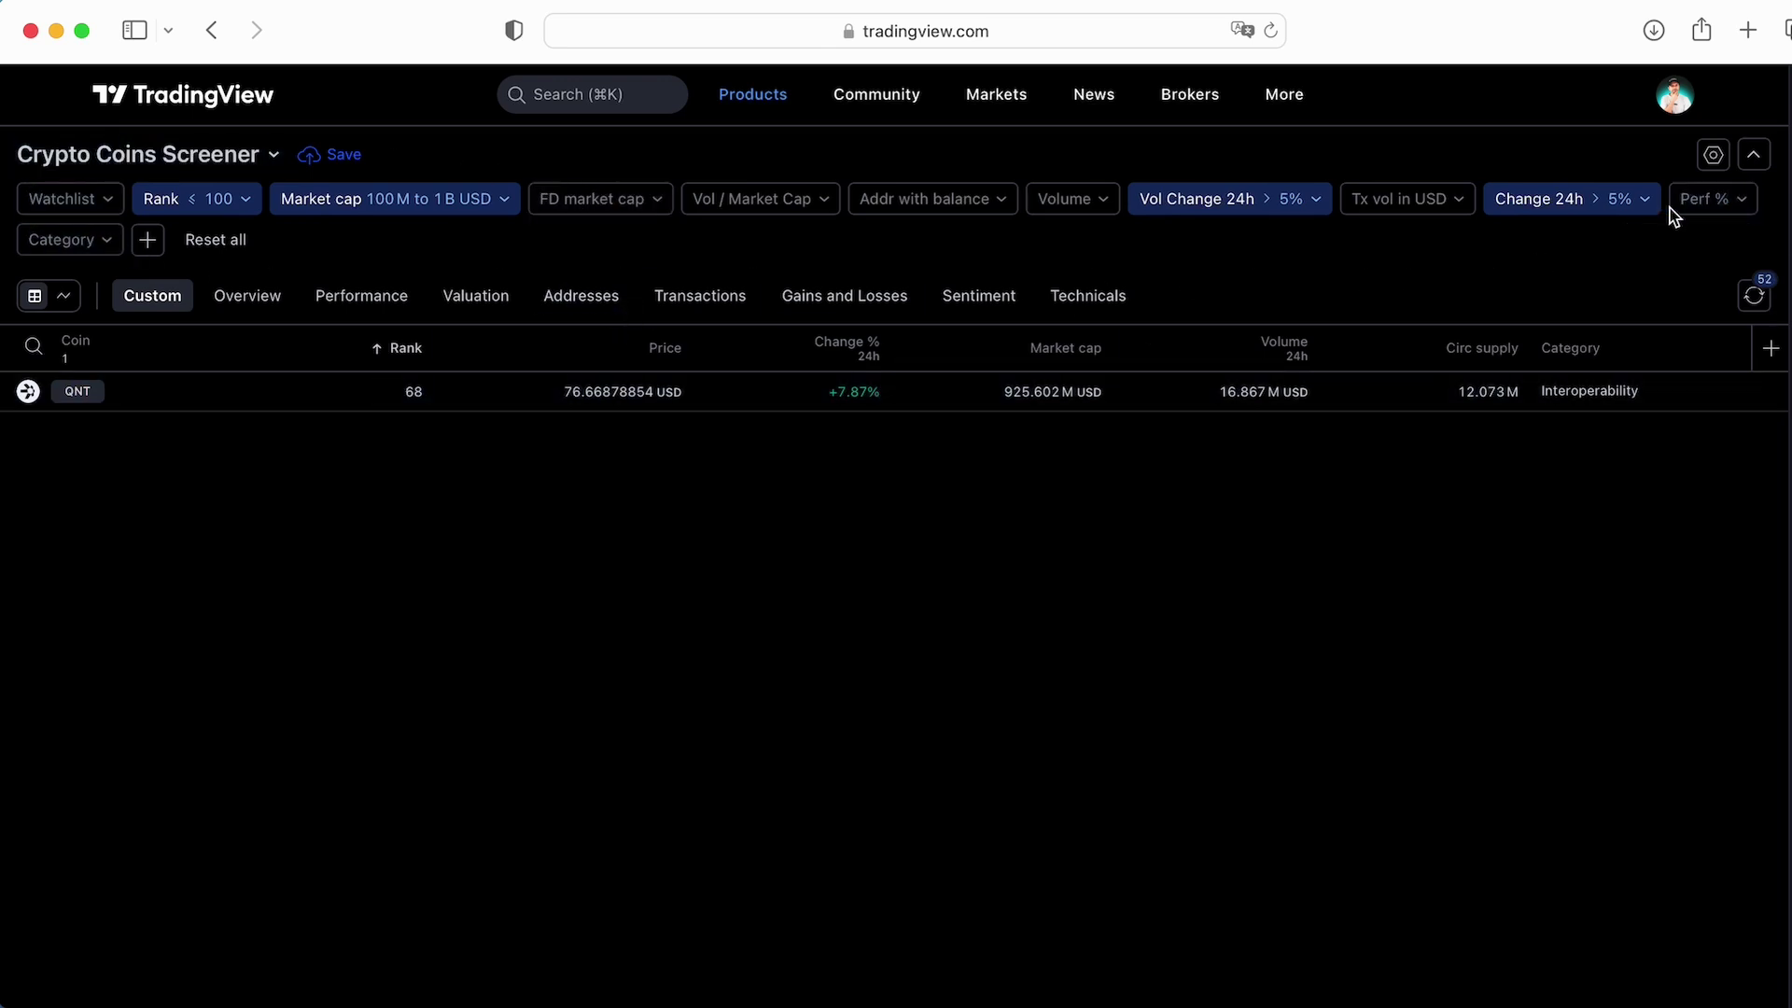
left_click(1722, 206)
left_click(216, 240)
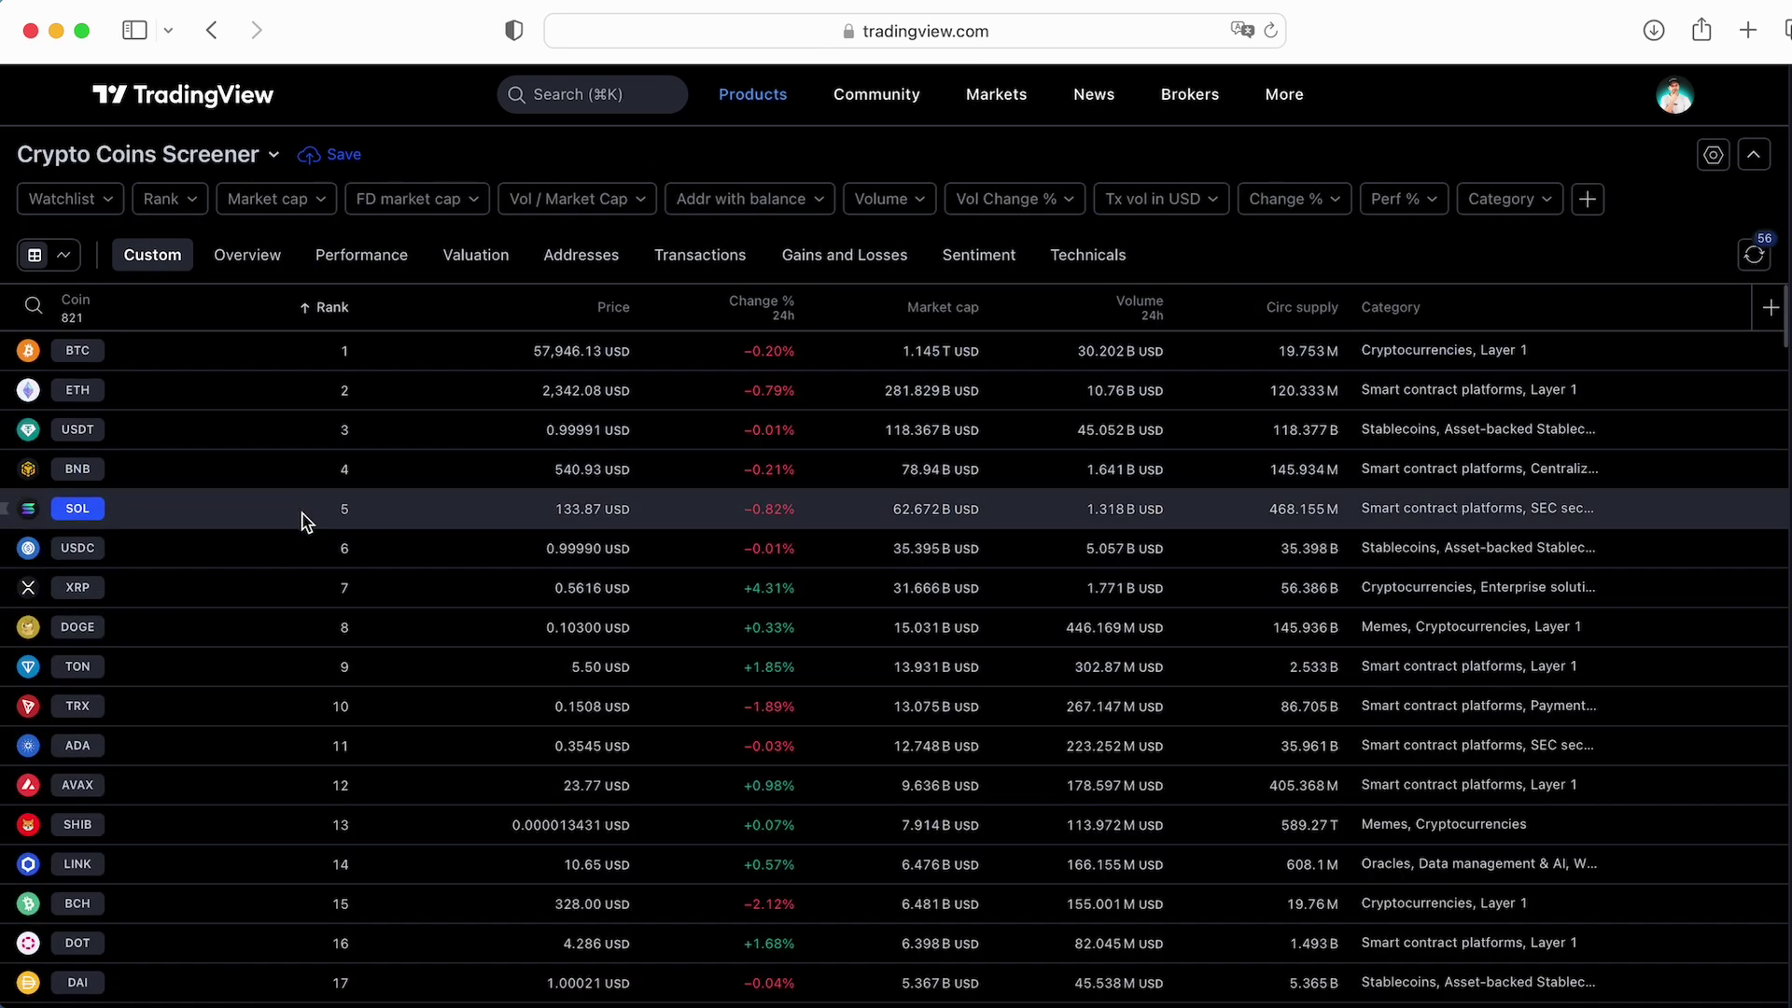
Cancel saving the current screen and load the 'Undervalued' coins popular screen
left_click(327, 154)
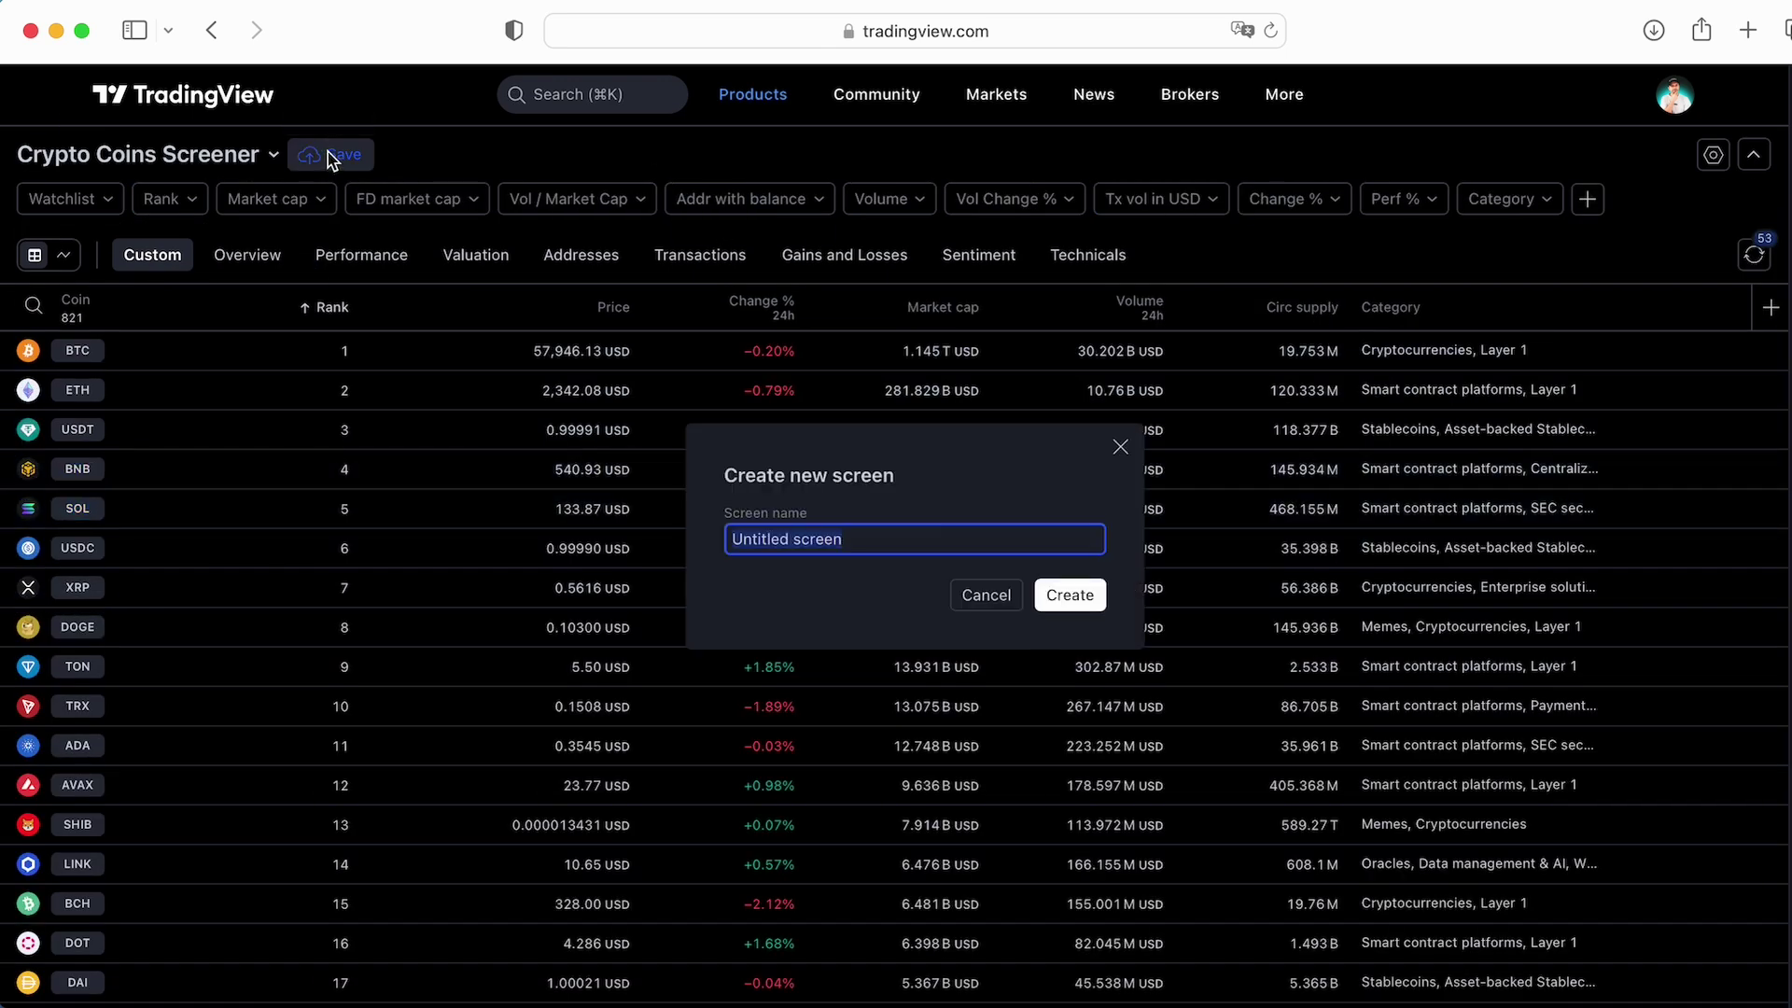
left_click(1121, 447)
left_click(243, 154)
scroll(112, 591, "down", 3)
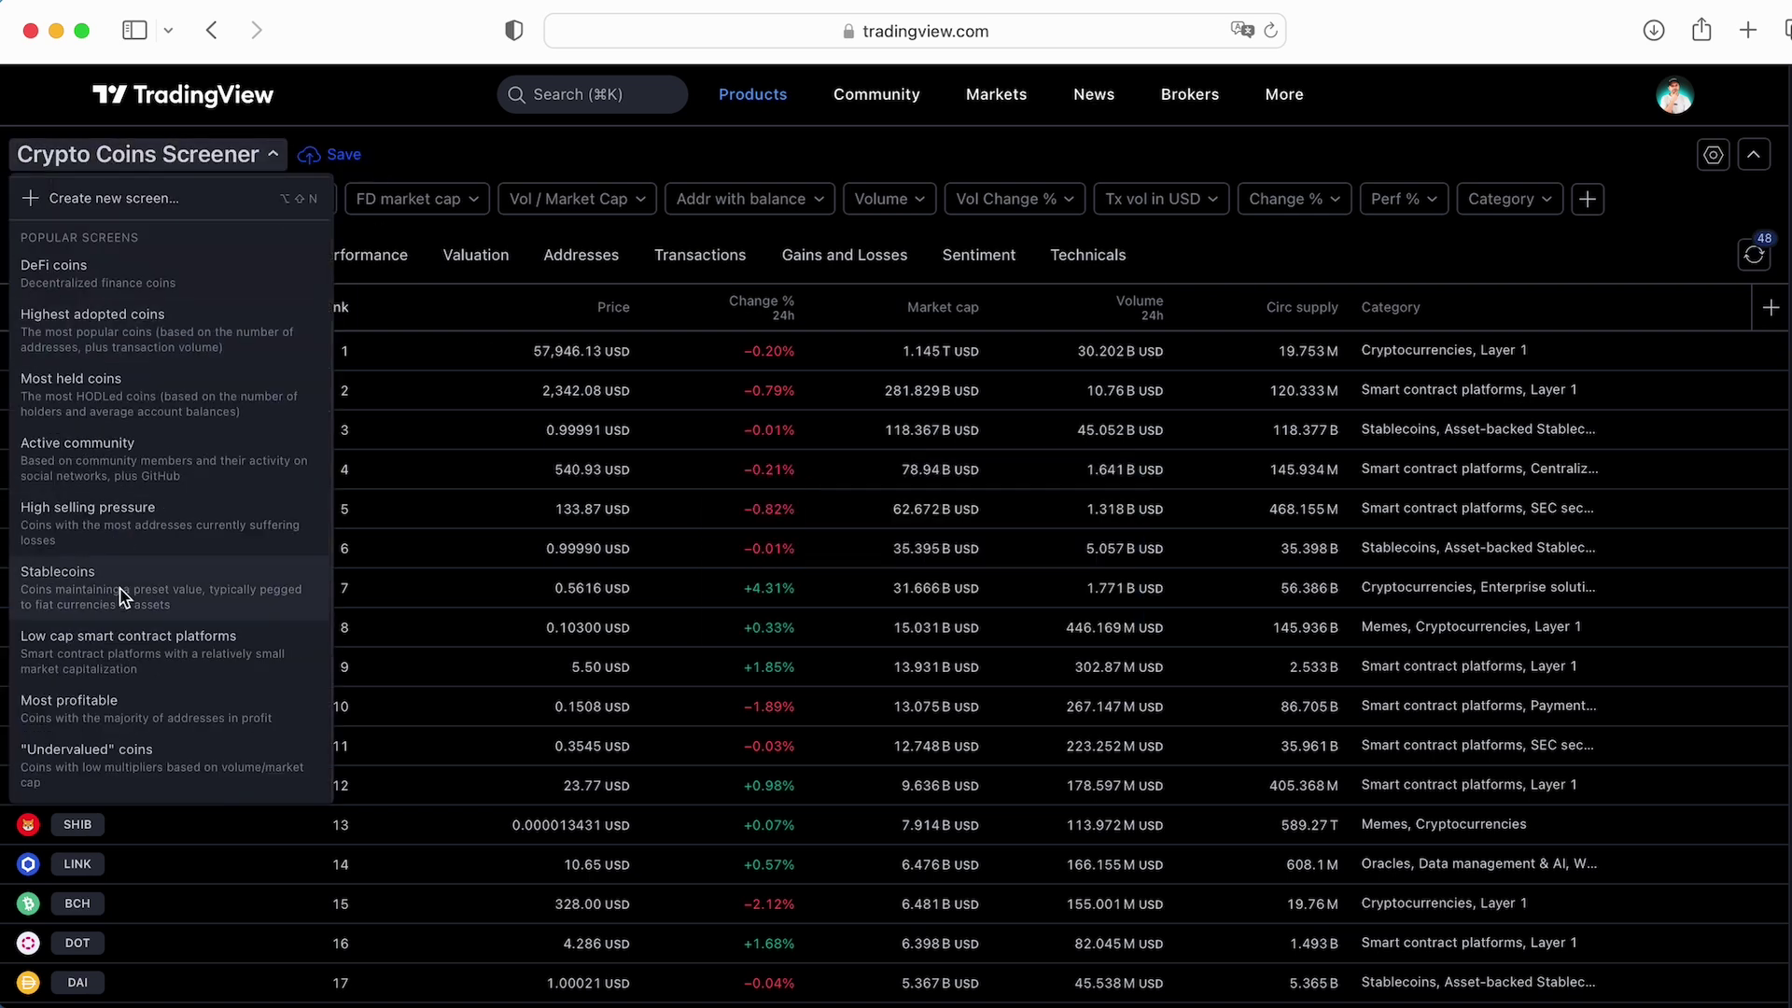
left_click(485, 157)
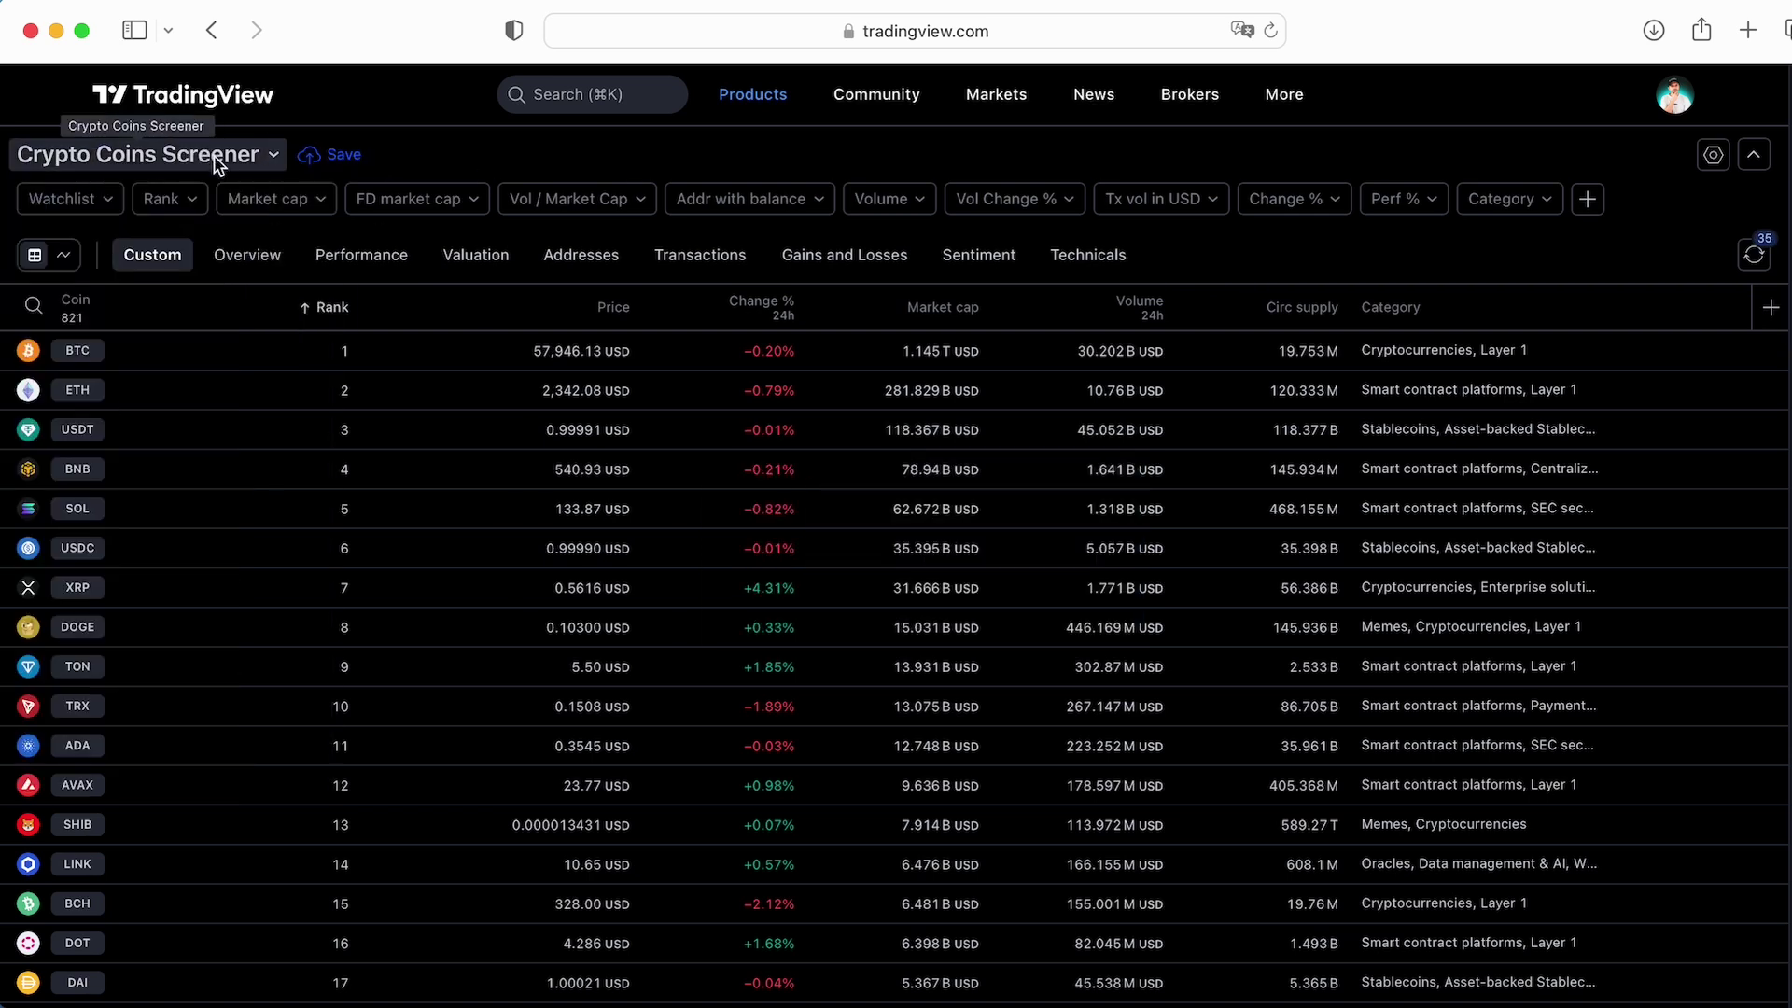
left_click(218, 155)
scroll(149, 420, "down", 1)
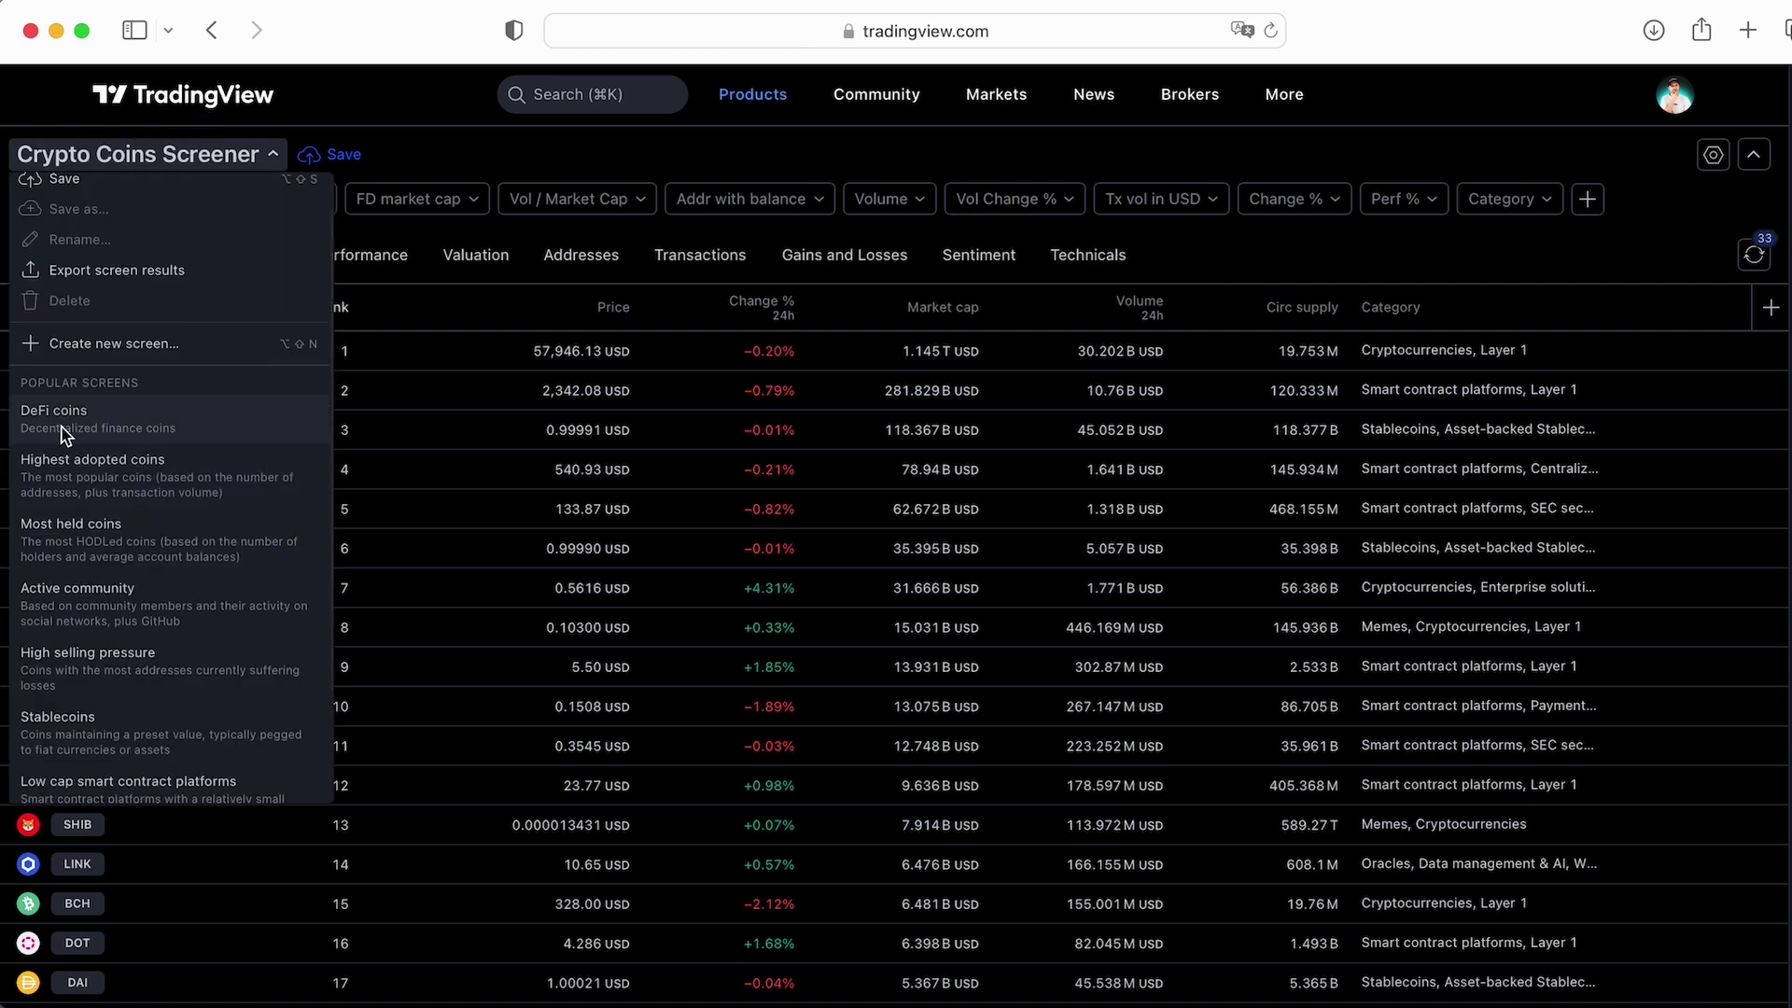
scroll(63, 424, "down", 1)
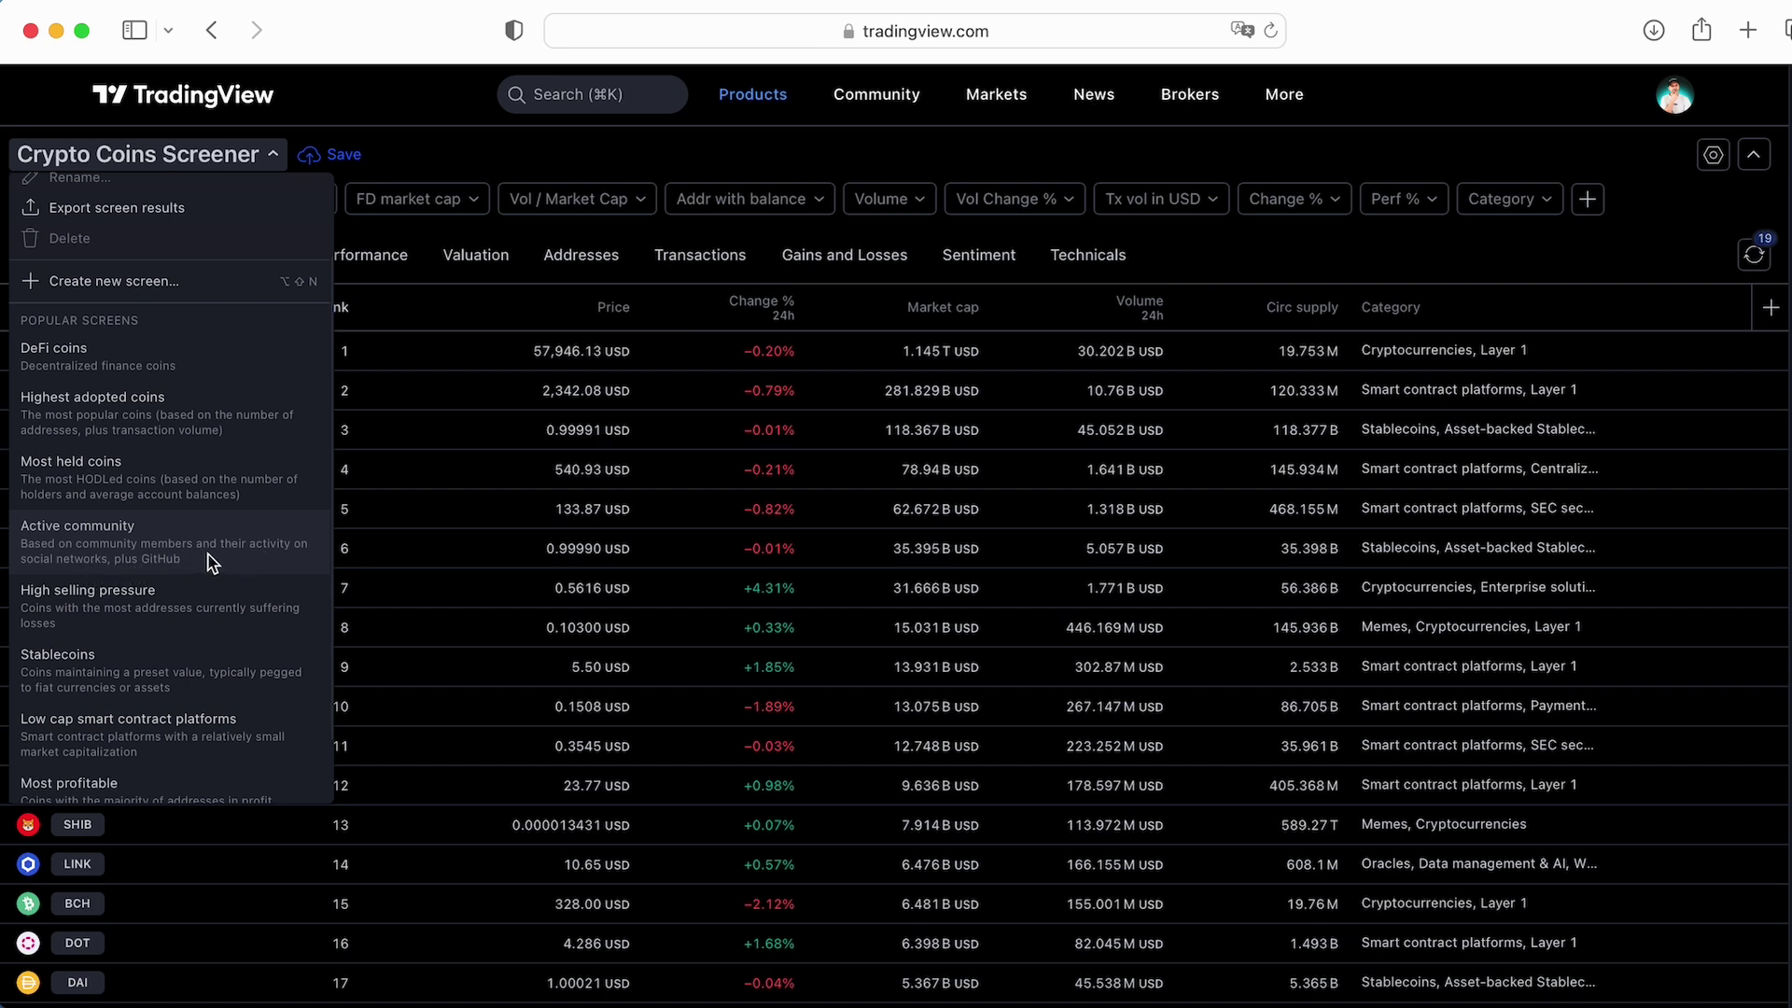
scroll(213, 562, "down", 1)
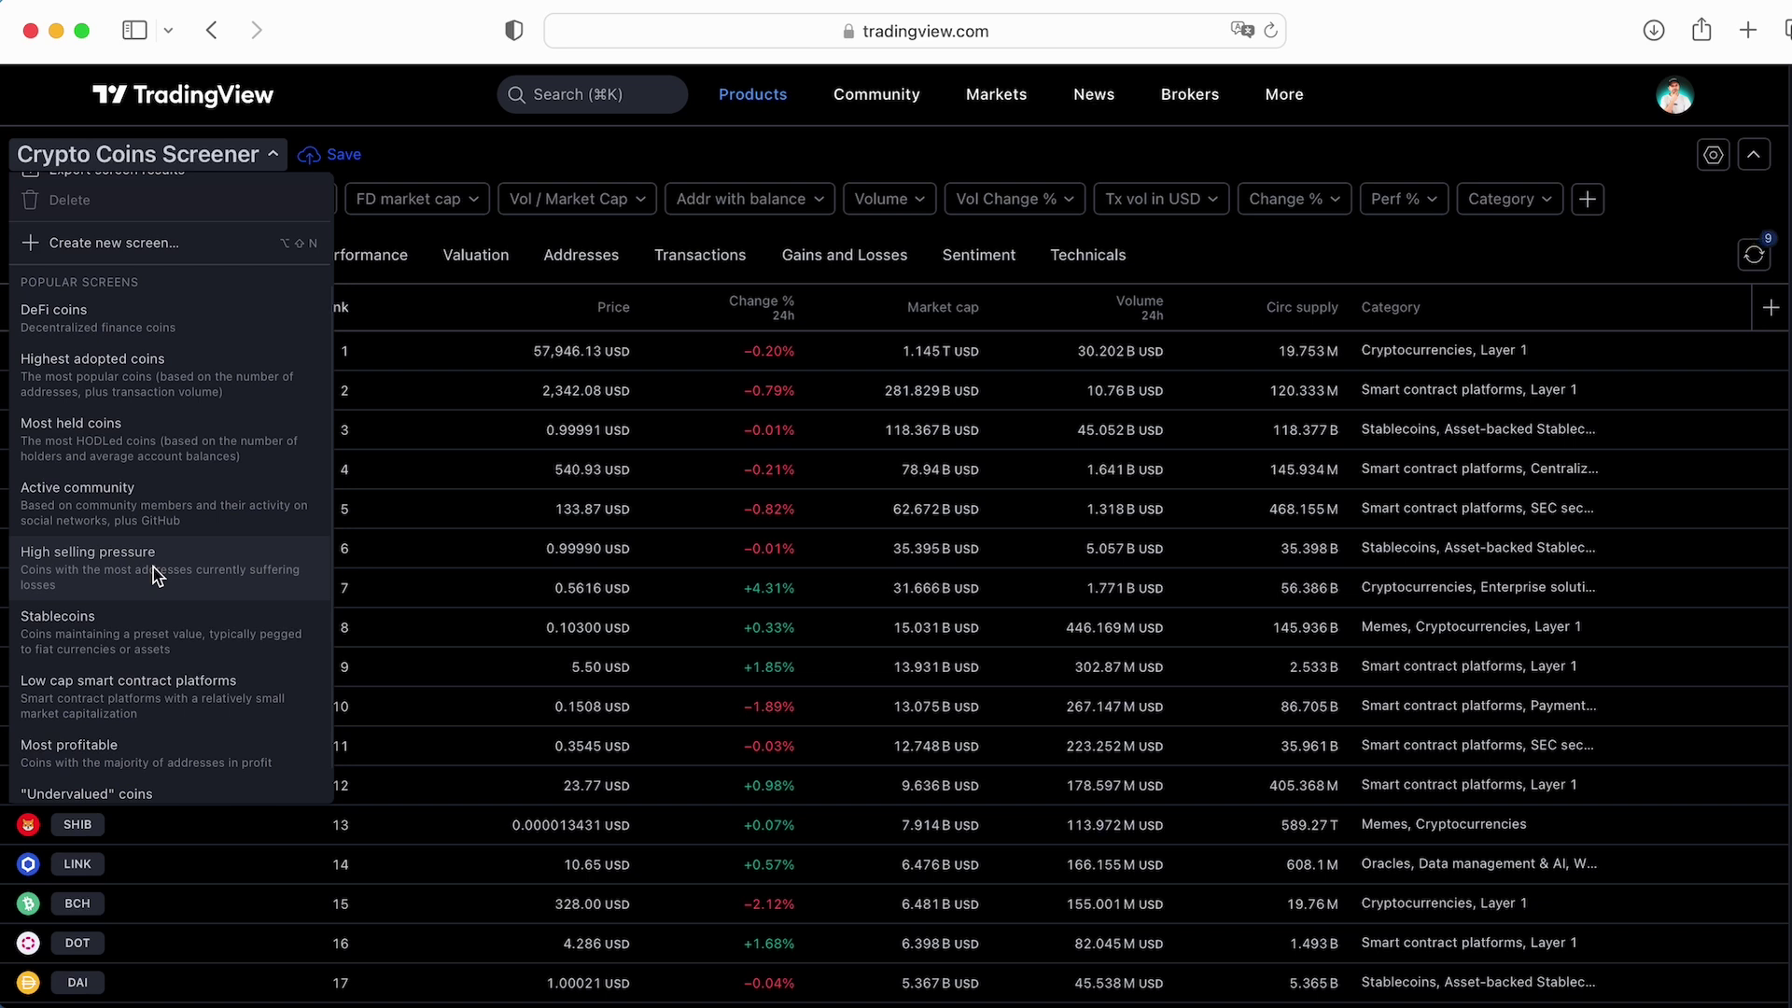
scroll(189, 612, "down", 1)
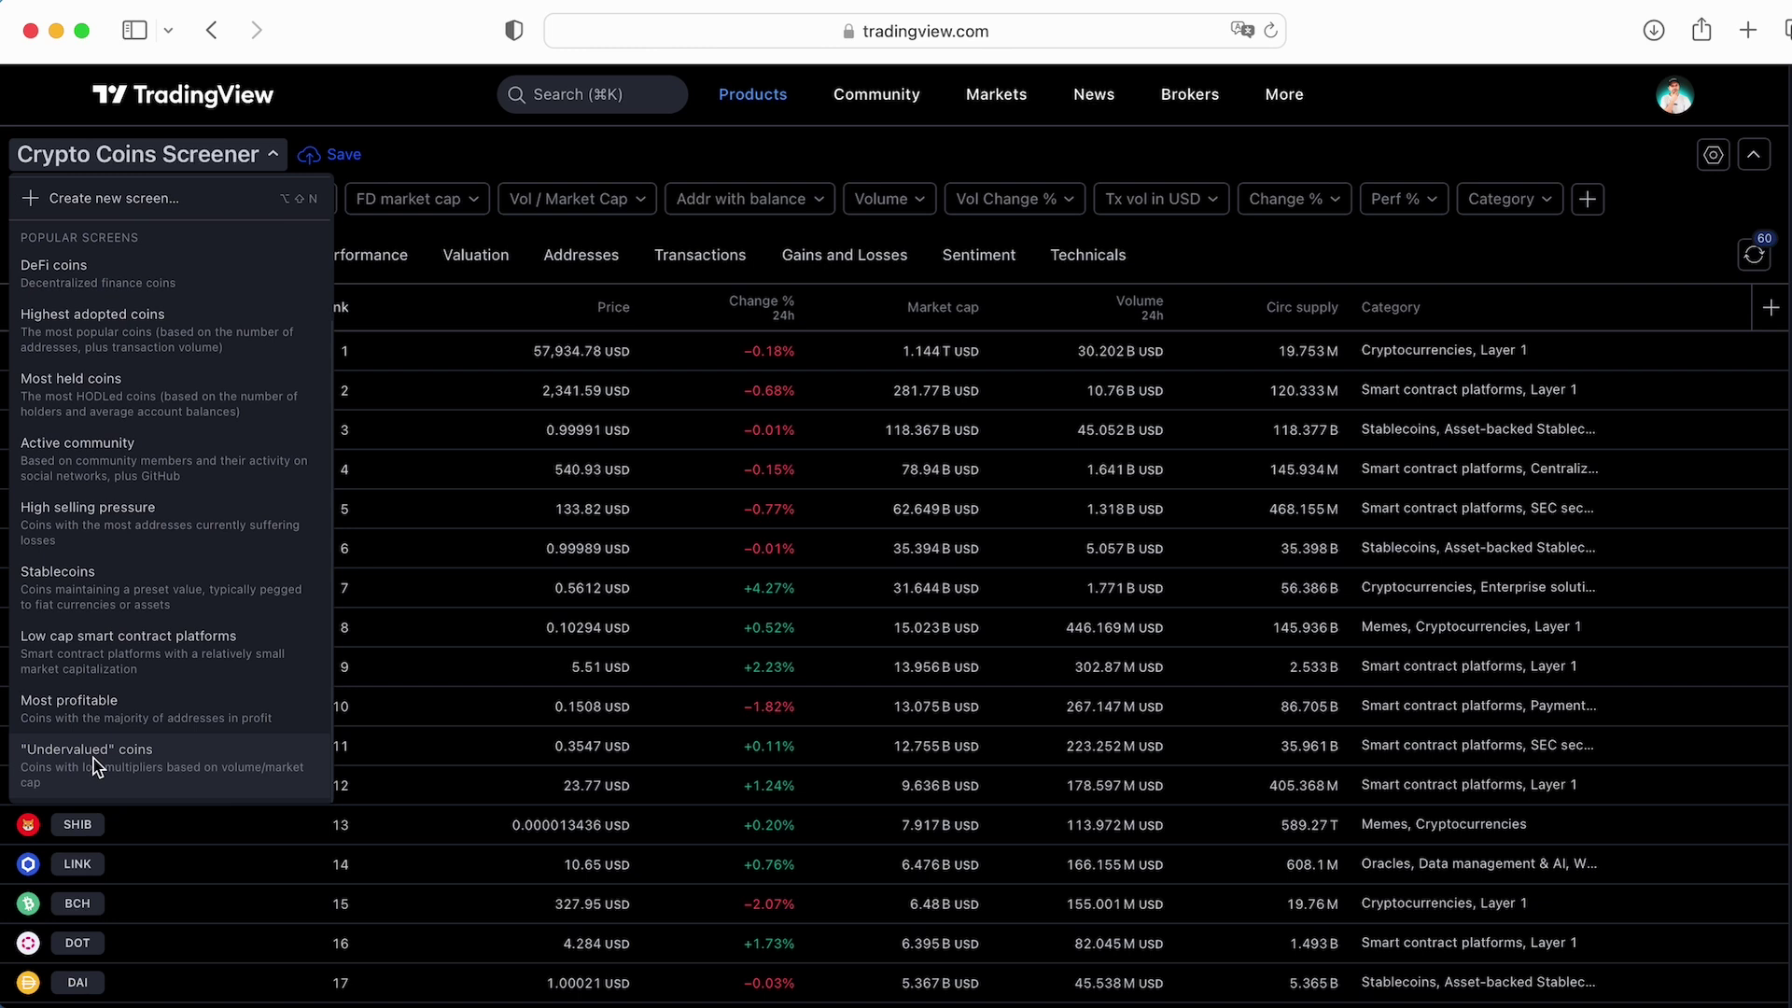
left_click(97, 767)
Dismiss the save prompt and limit market cap to 10 M–100 M USD
key("Return")
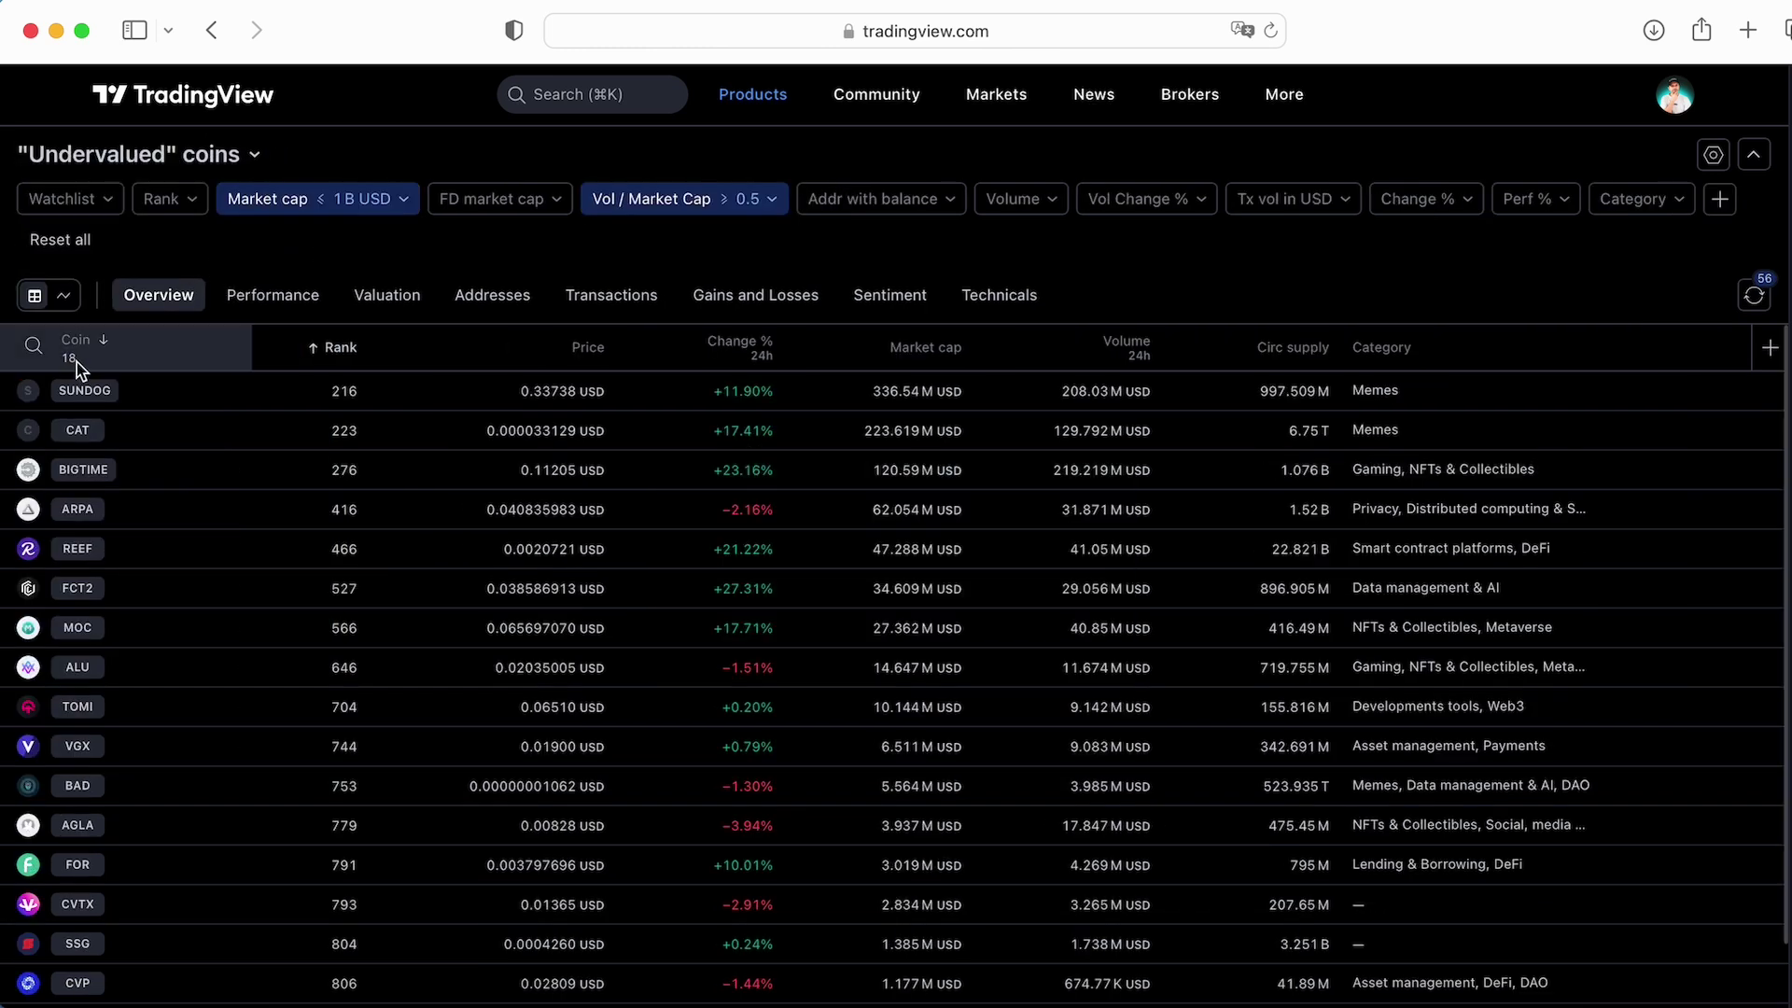
left_click(403, 201)
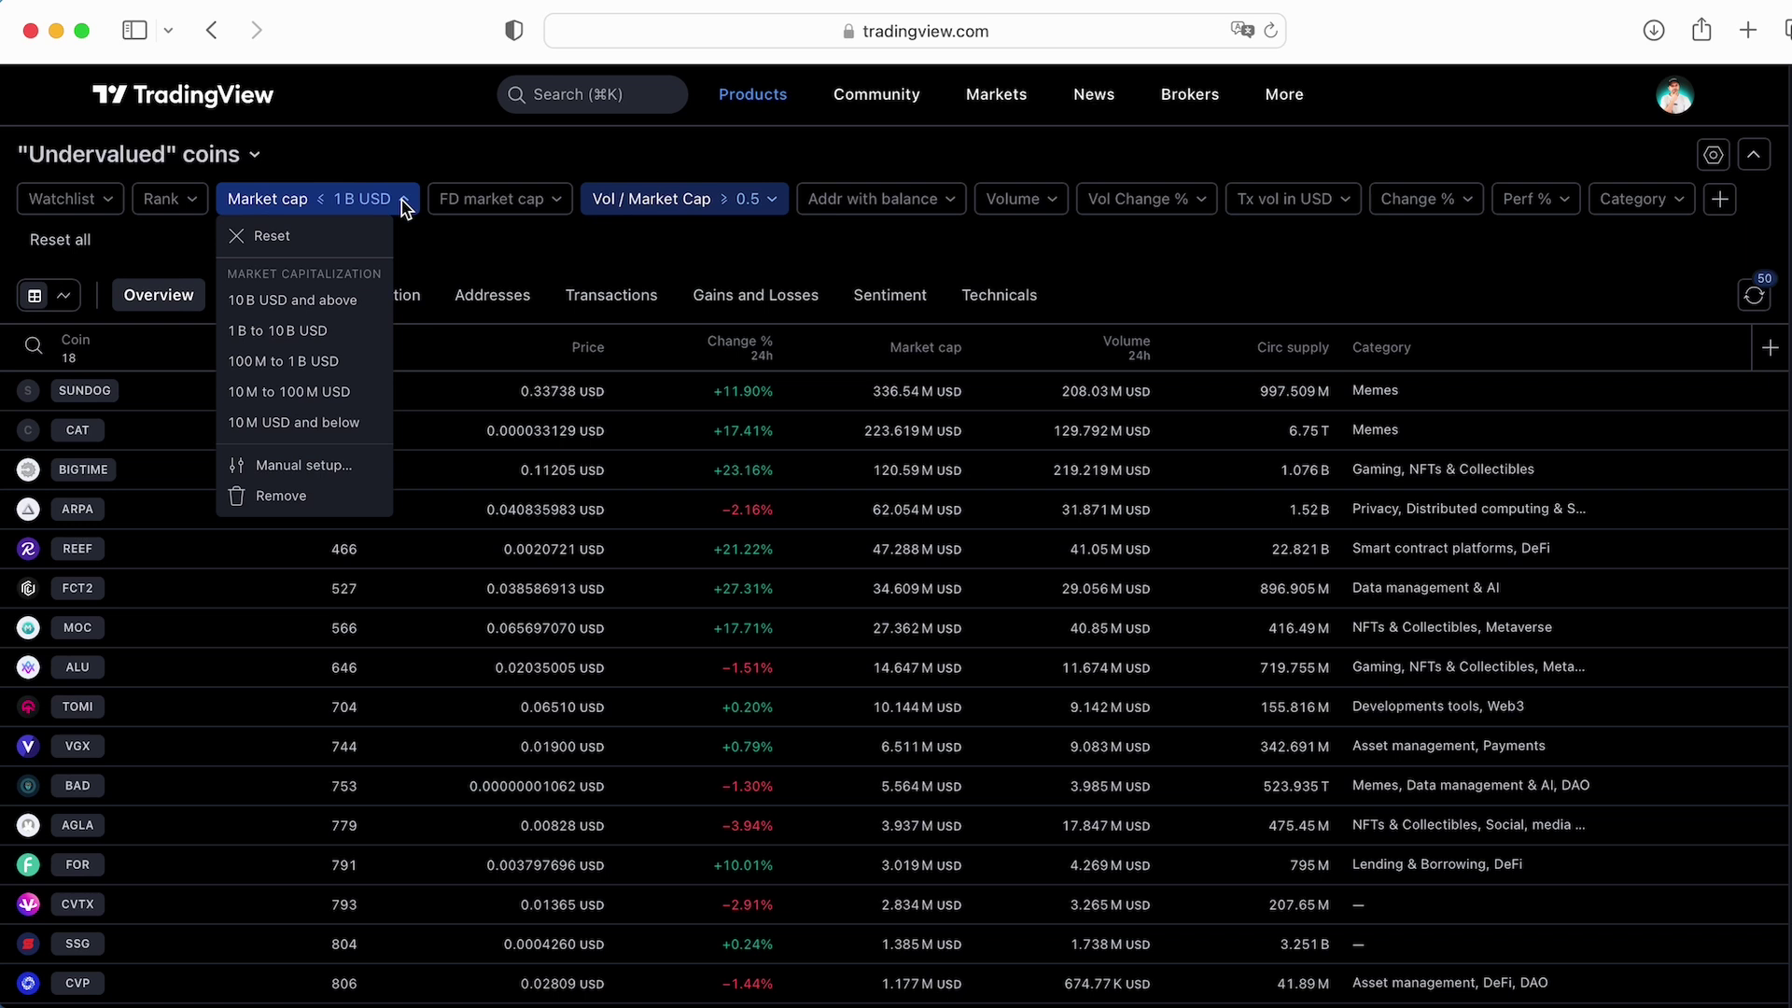
left_click(325, 394)
left_click(612, 203)
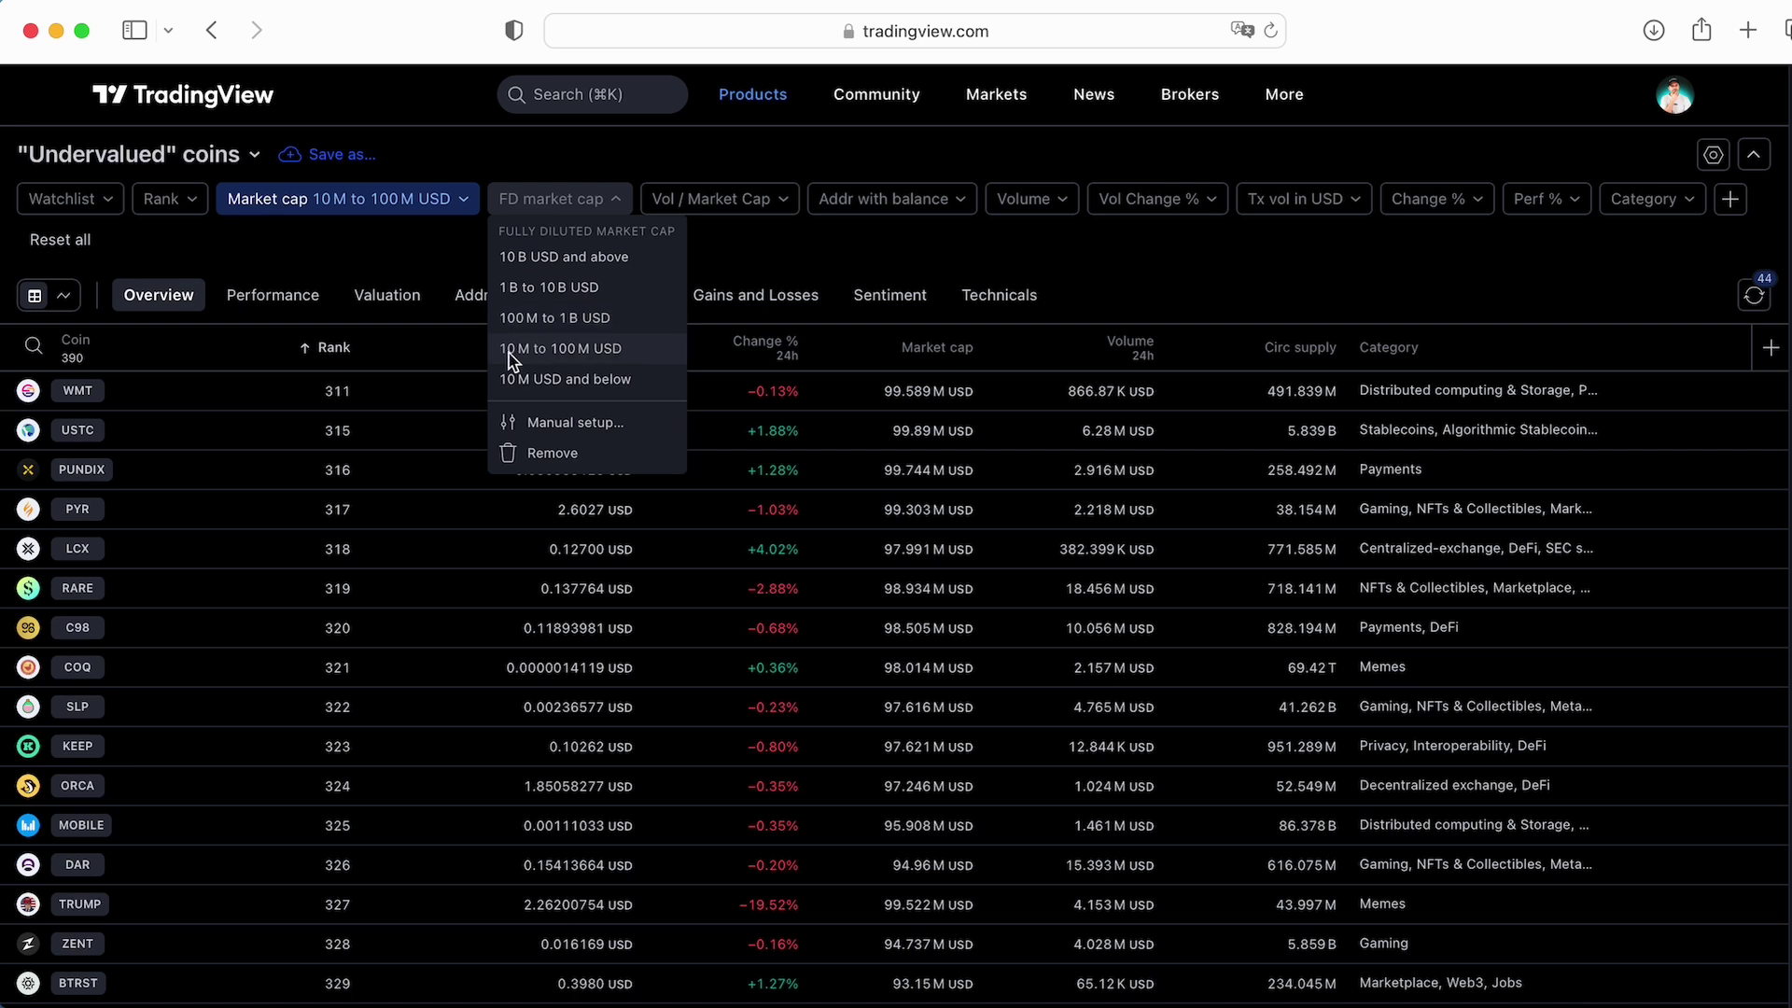
Limit FD market cap to 10 M–100 M USD and sort the 291 coins by volume
left_click(591, 358)
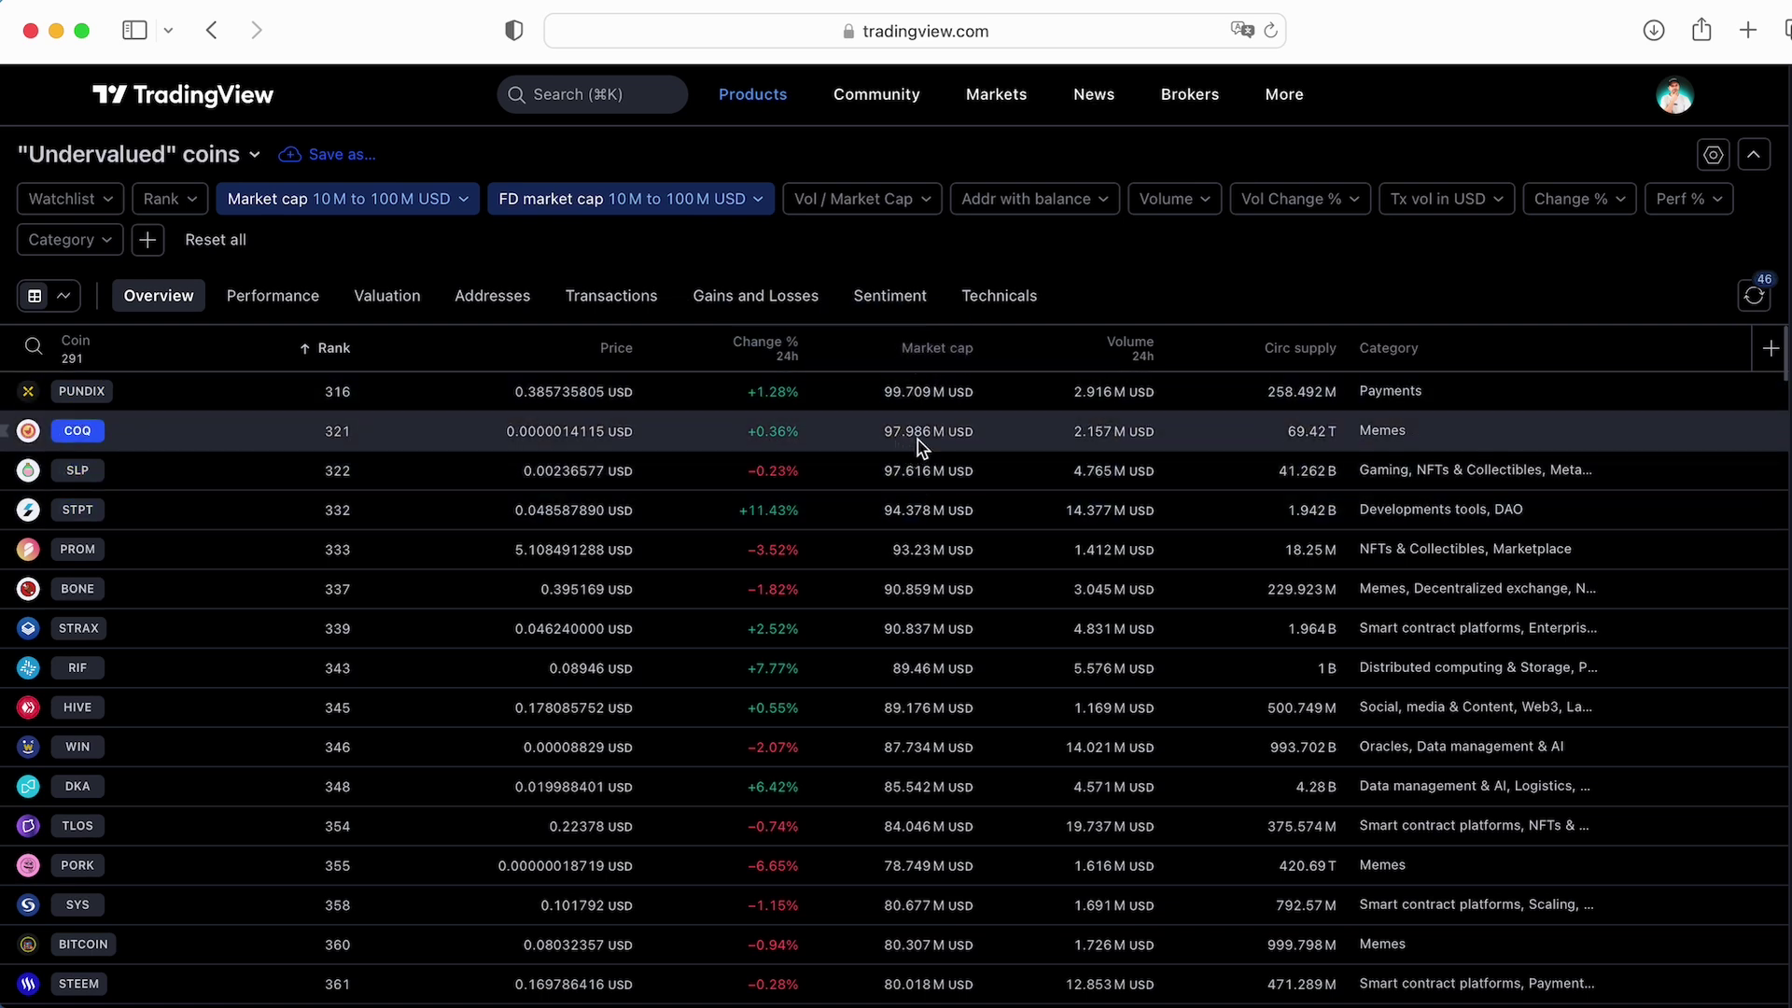
scroll(154, 588, "down", 3)
scroll(166, 598, "up", 3)
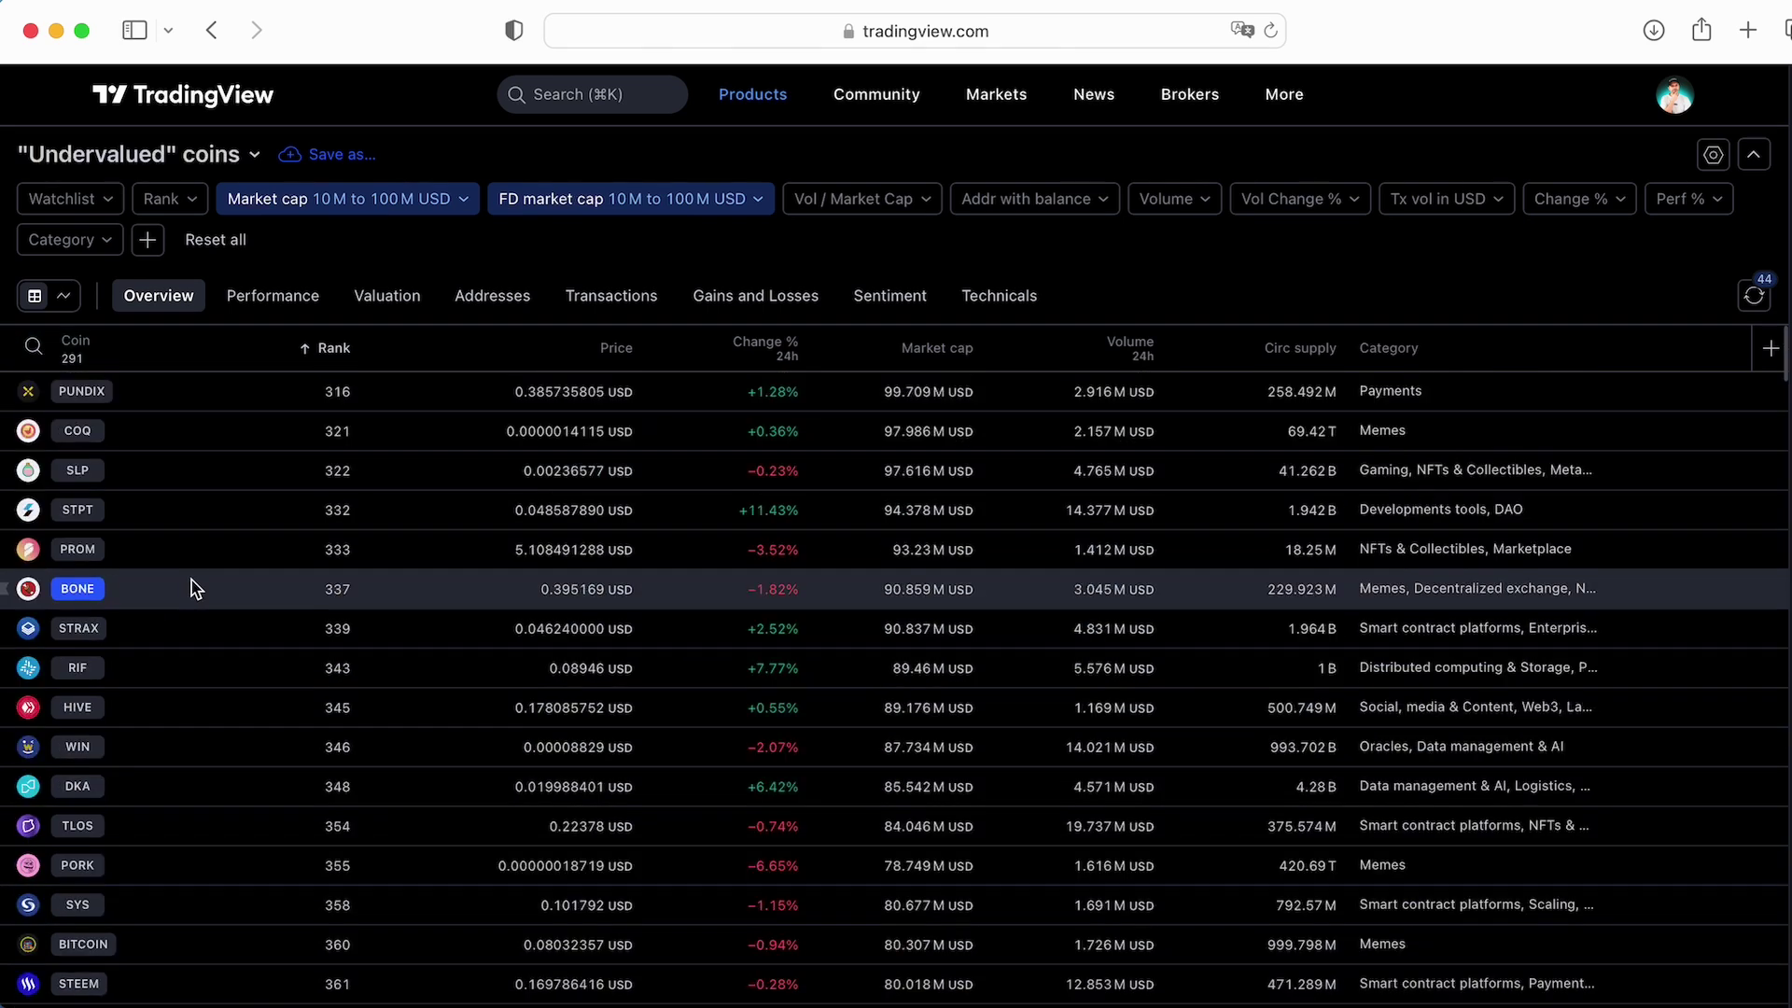
left_click(1098, 352)
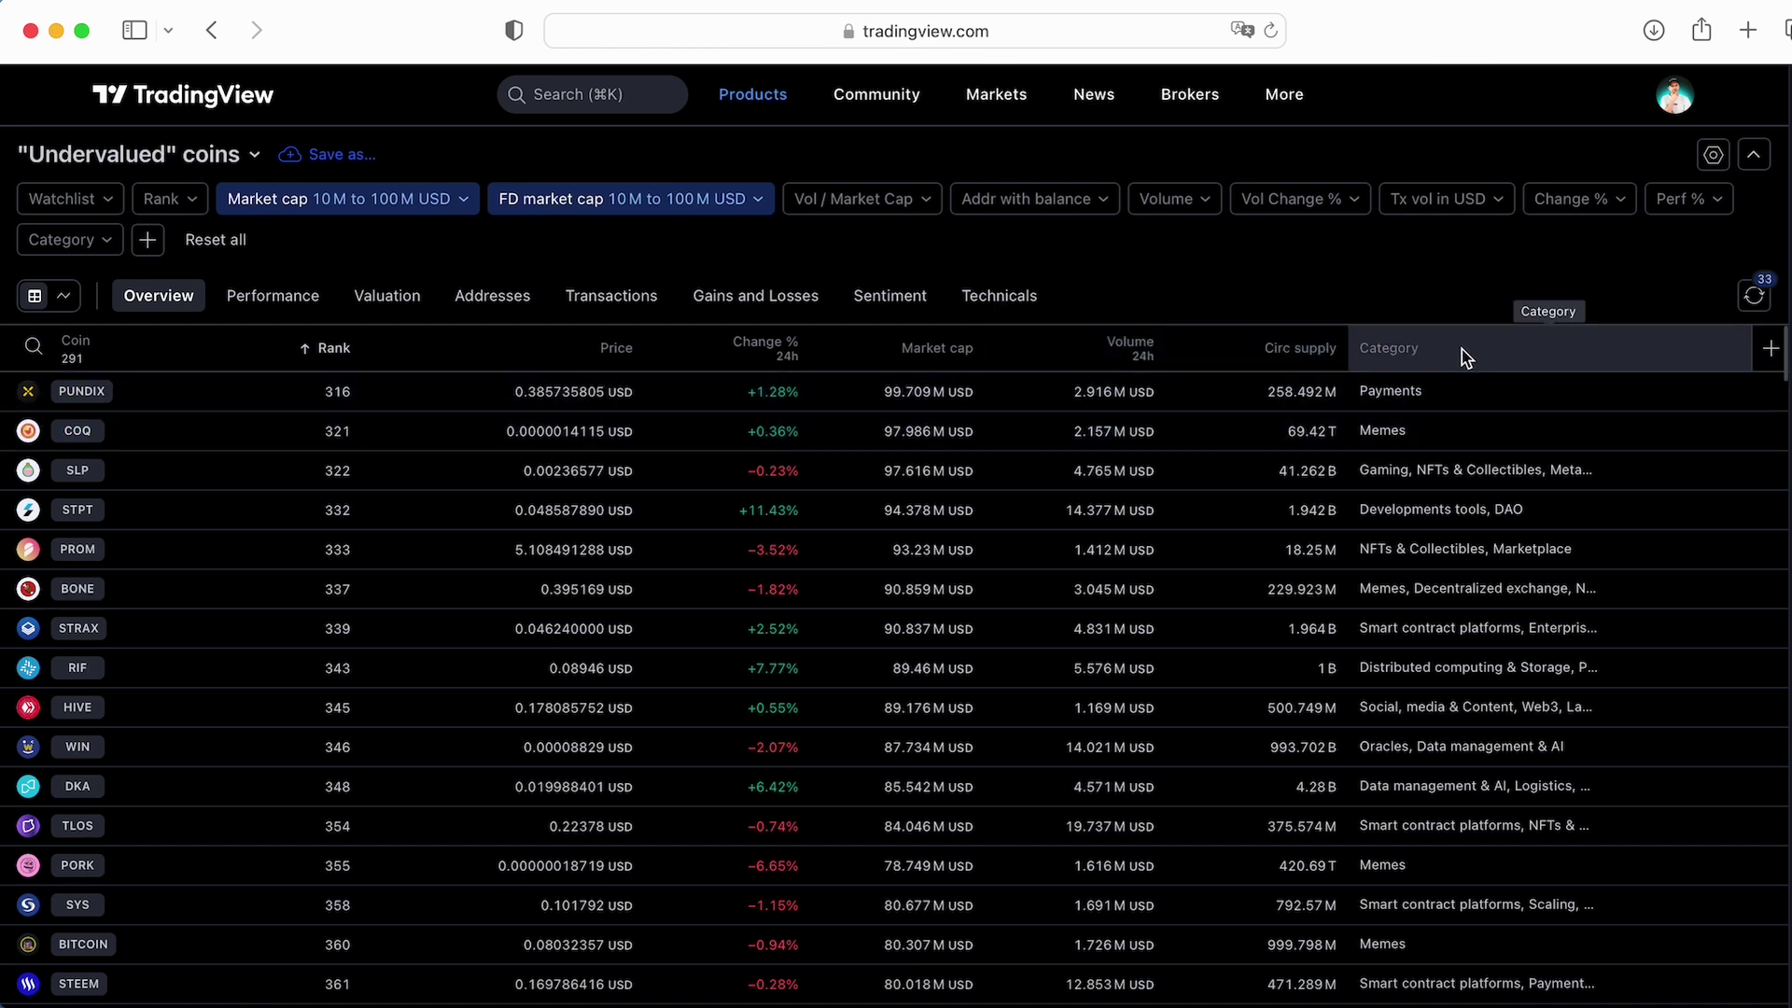
scroll(1452, 428, "down", 5)
scroll(1391, 504, "up", 5)
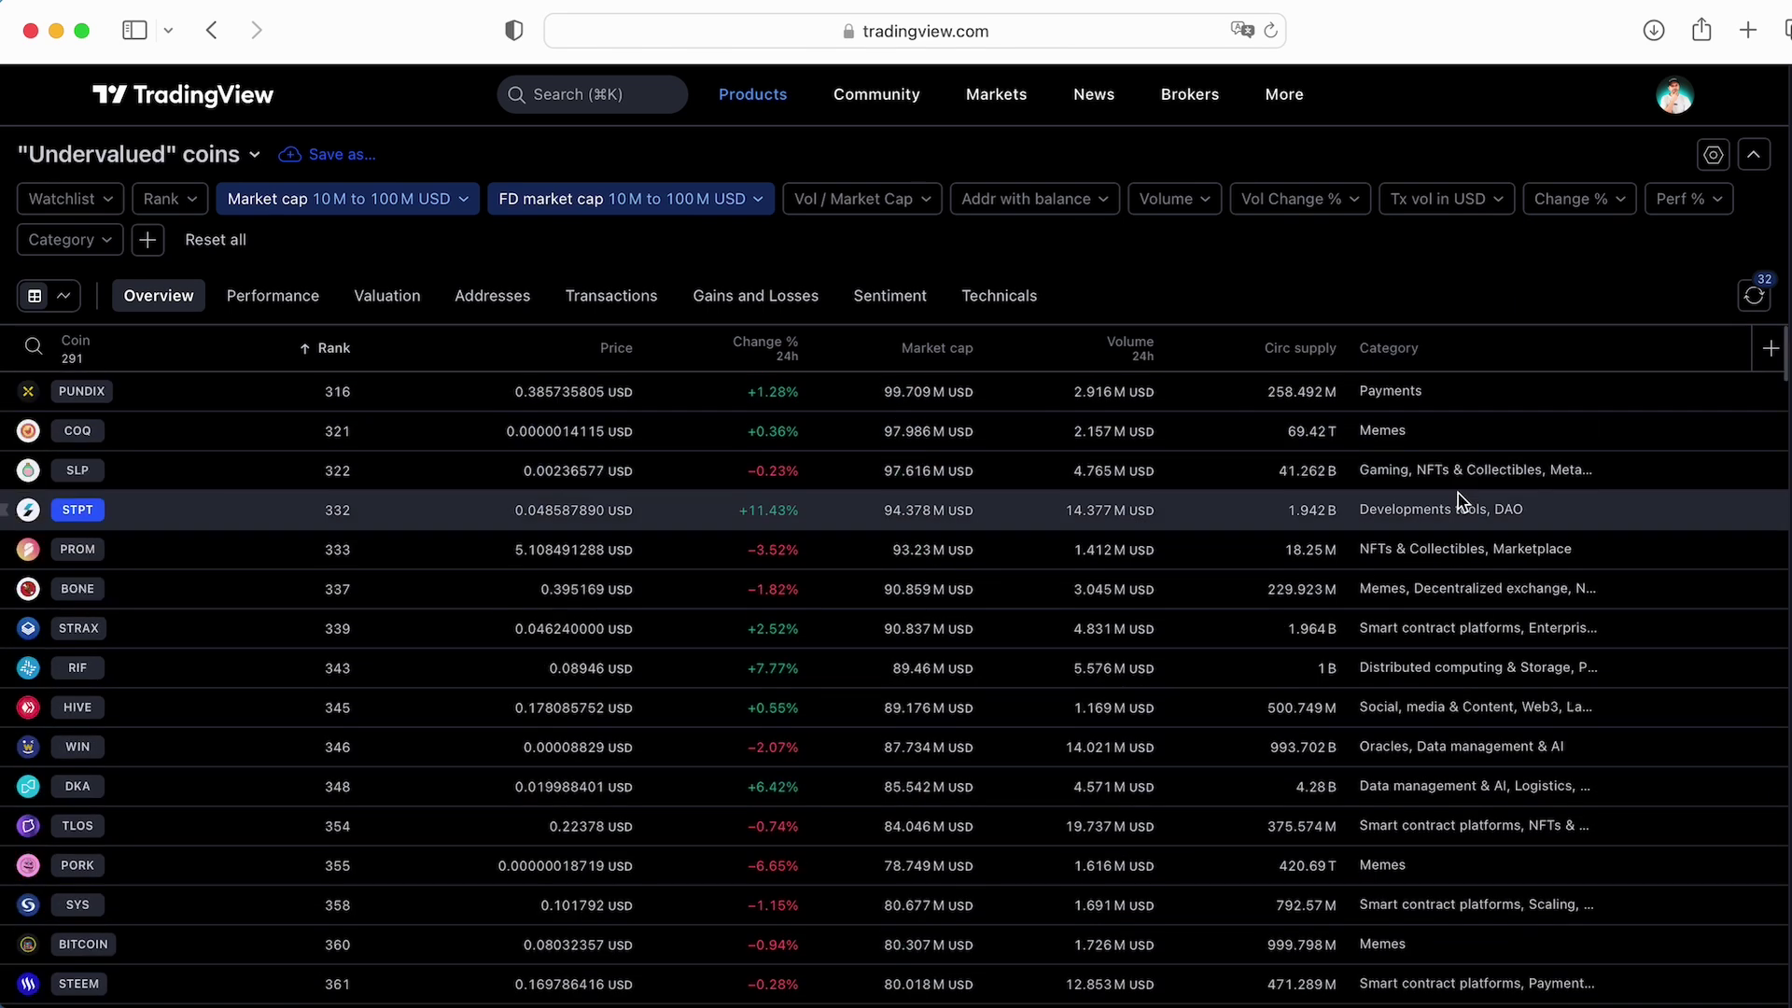
Remove the Category column and filter the coins to the Memes category
left_click(1452, 355)
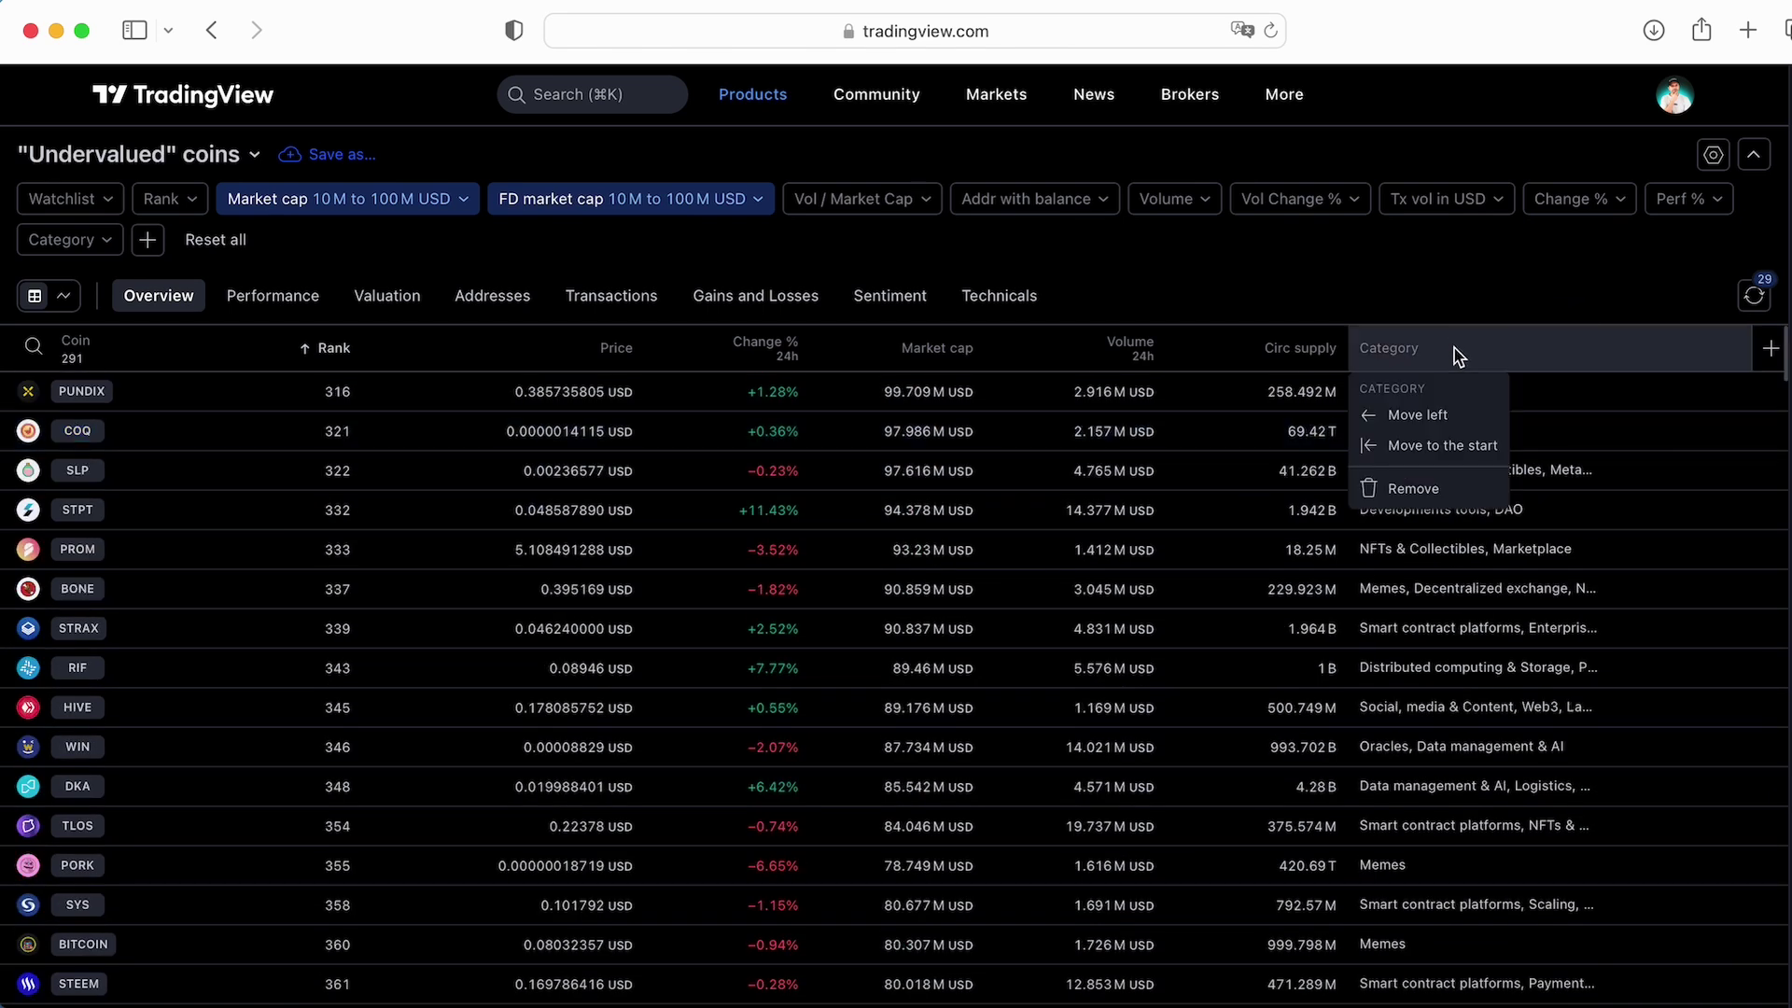
left_click(1445, 491)
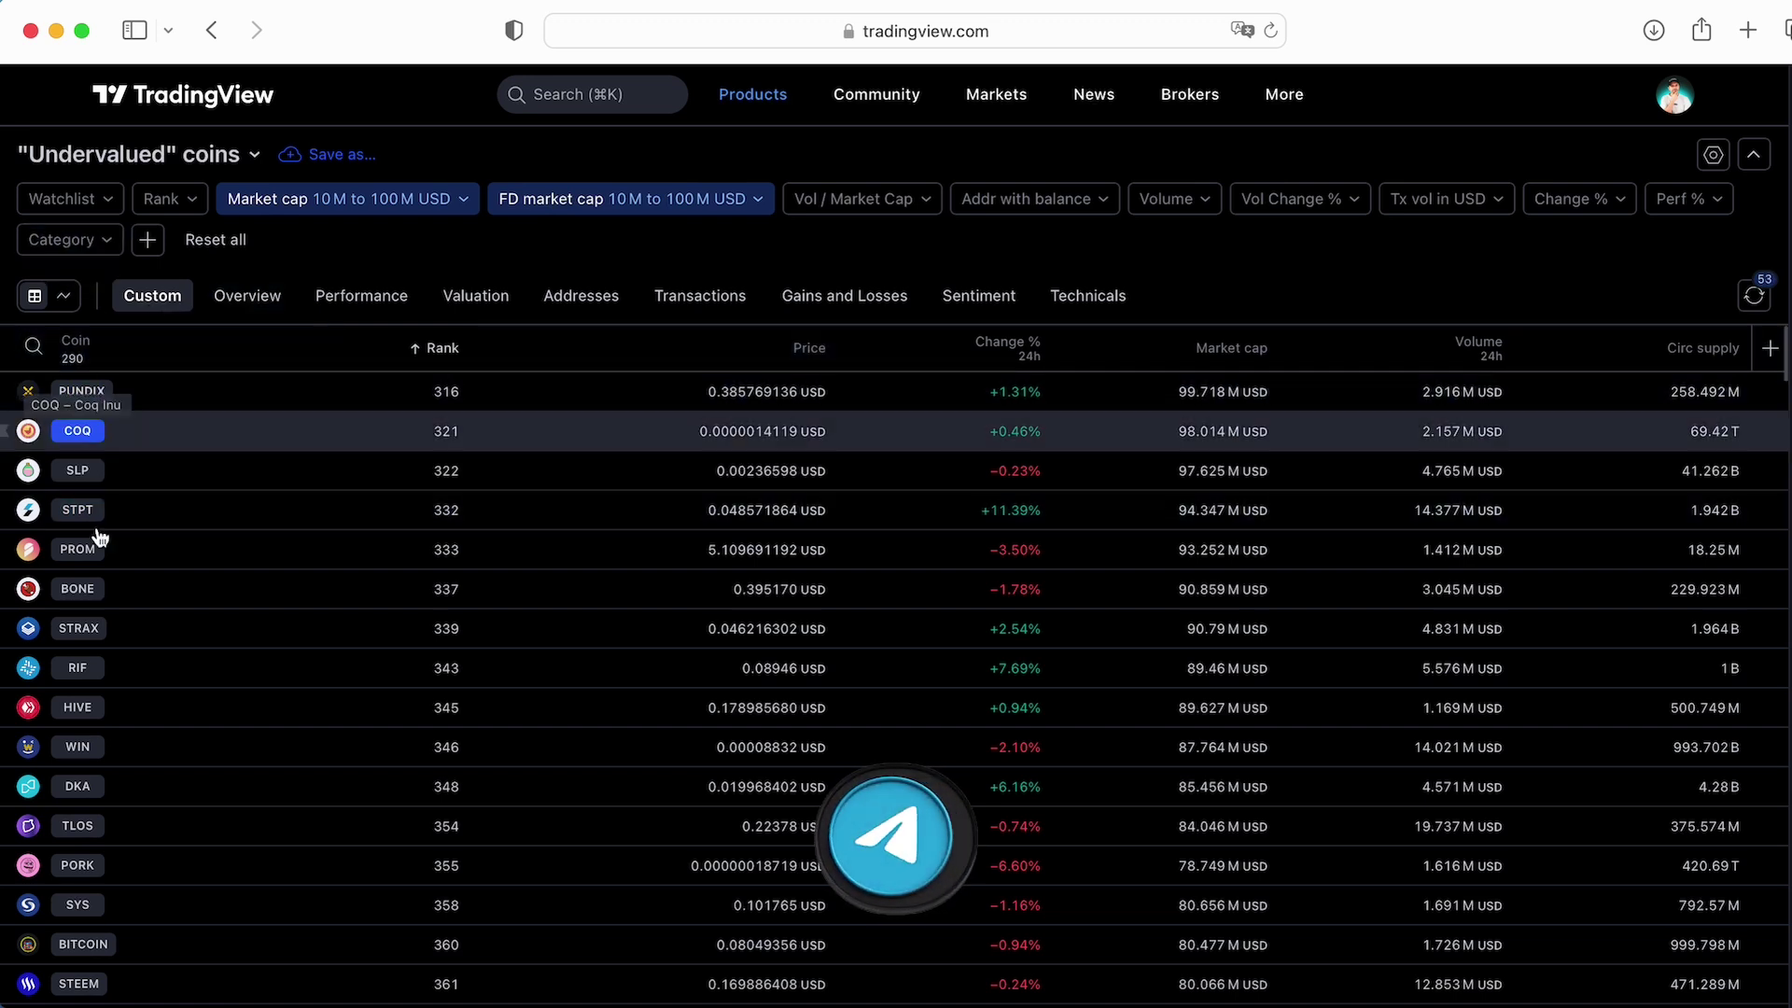
left_click(81, 246)
left_click(82, 244)
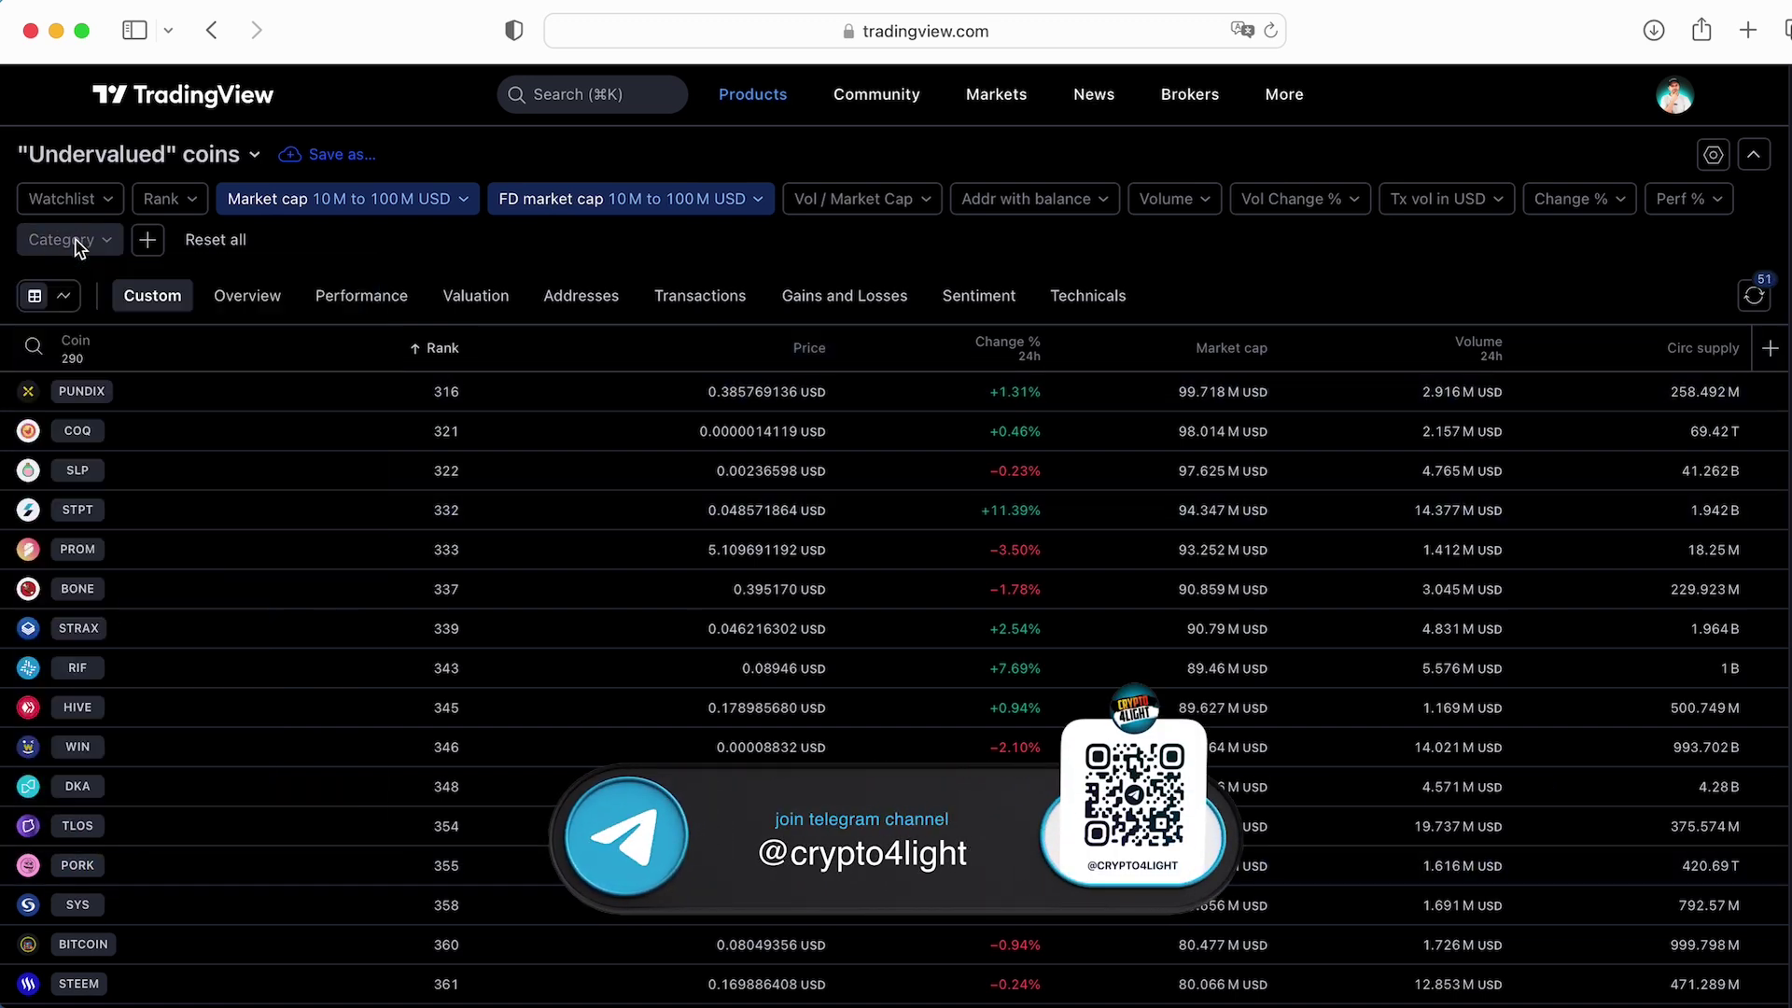
left_click(86, 245)
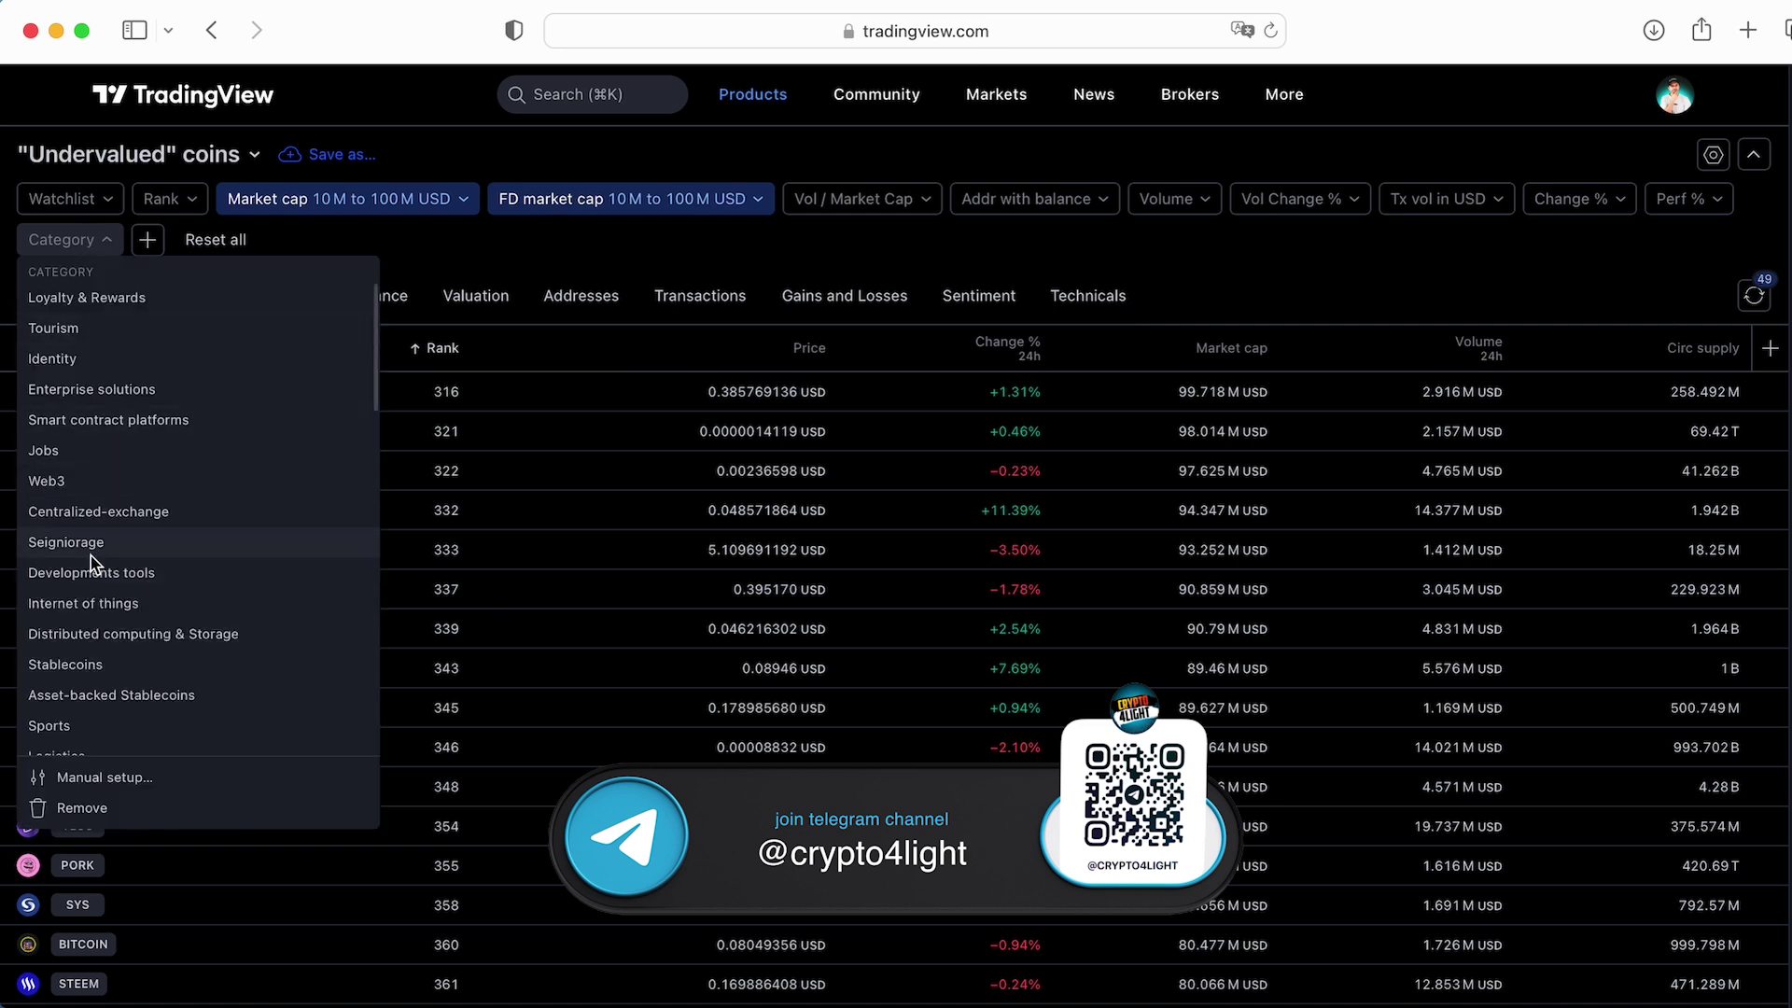
scroll(88, 569, "down", 5)
scroll(103, 534, "down", 3)
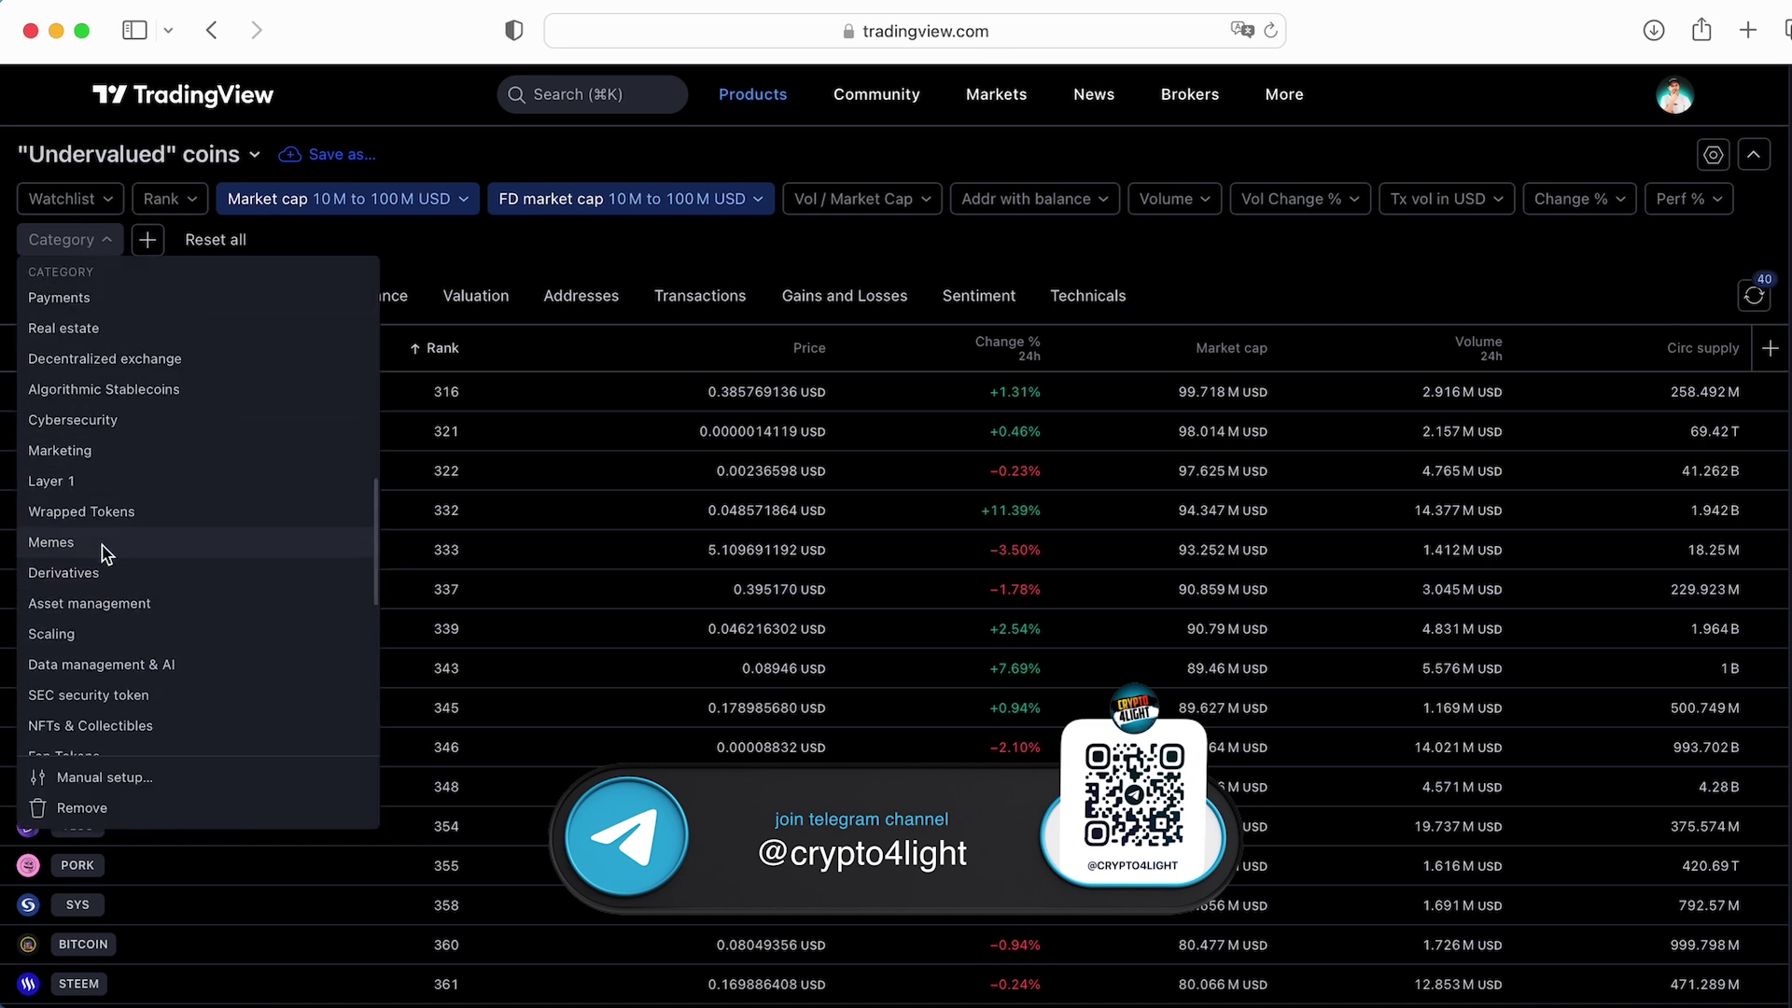
left_click(101, 541)
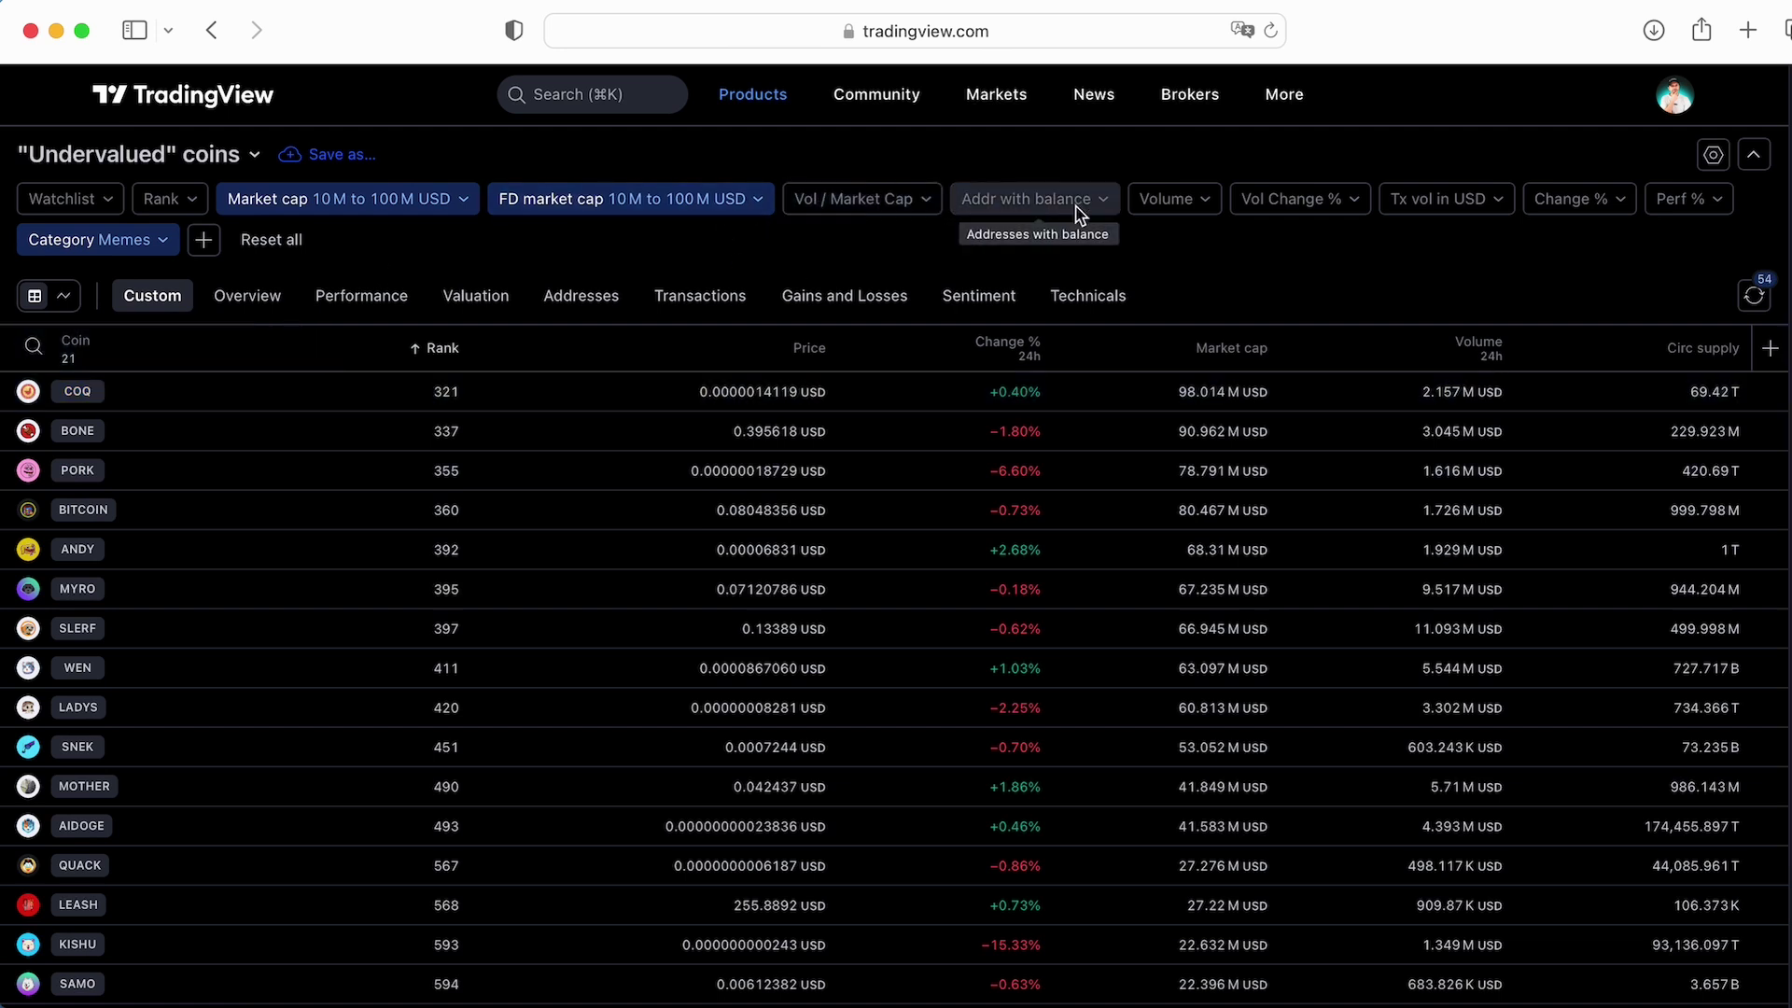
Try volume change filters of 5%+, 10%+ and 0–5%, then clear the volume change filter
left_click(1104, 209)
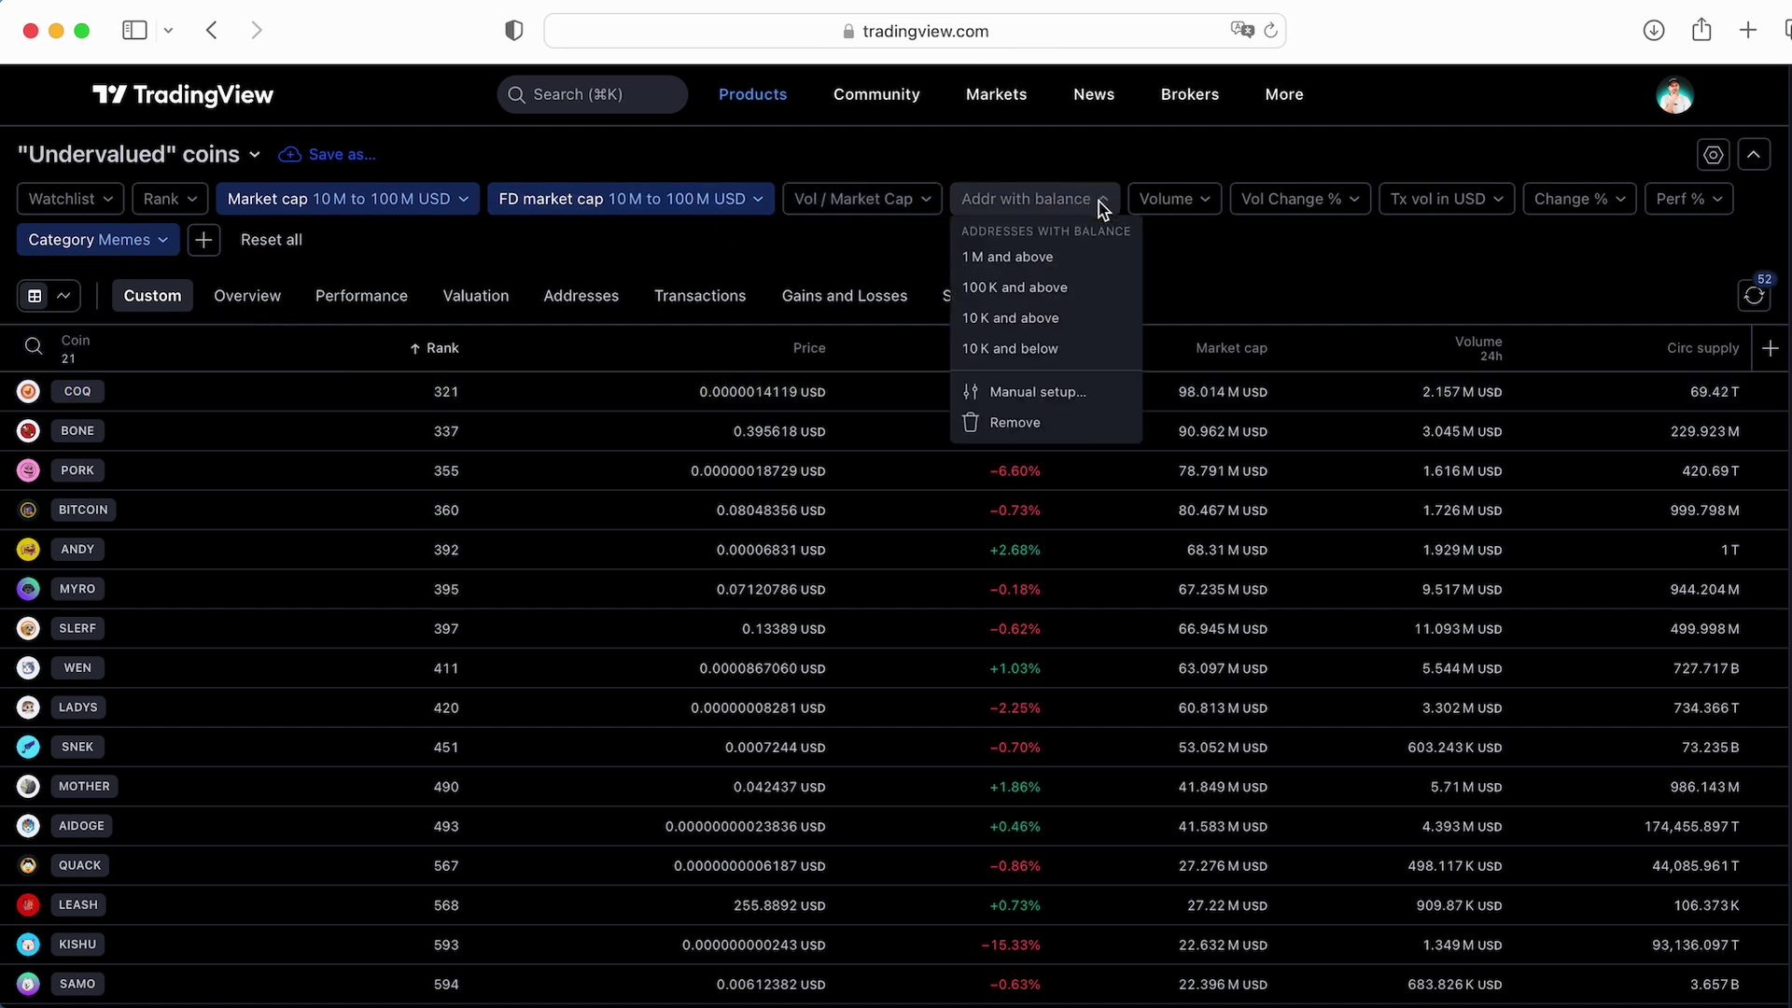
left_click(1195, 198)
left_click(1200, 199)
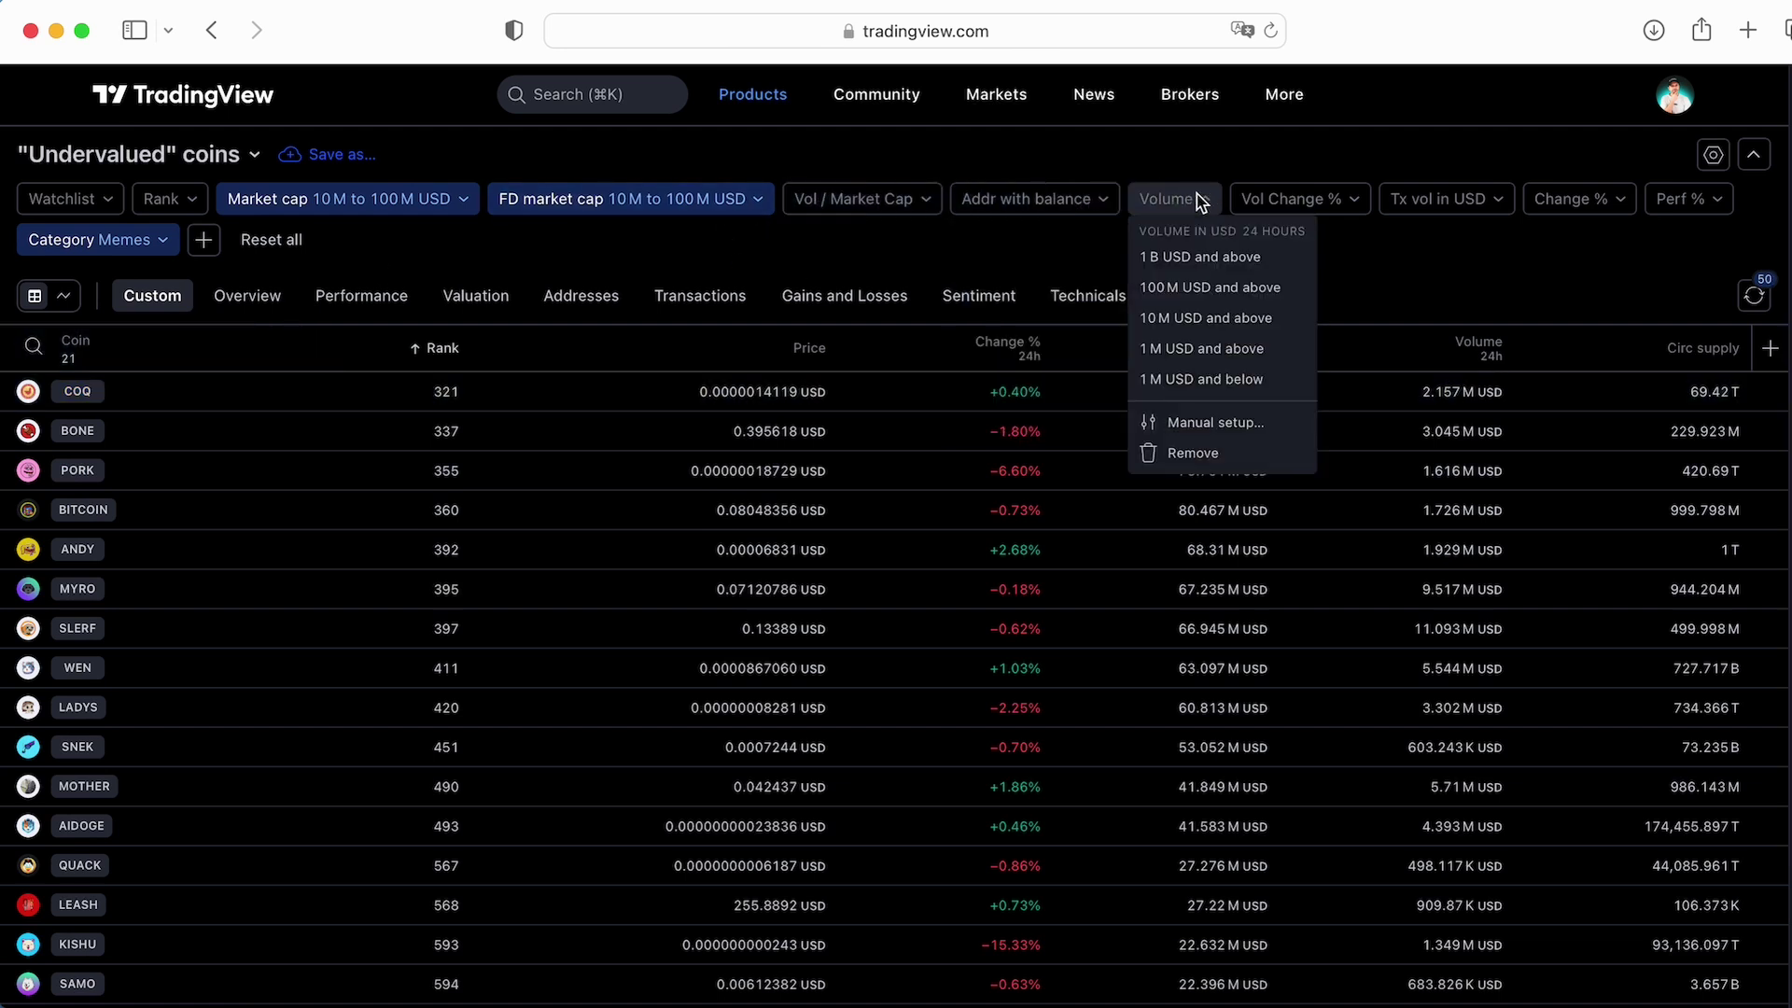
left_click(1307, 199)
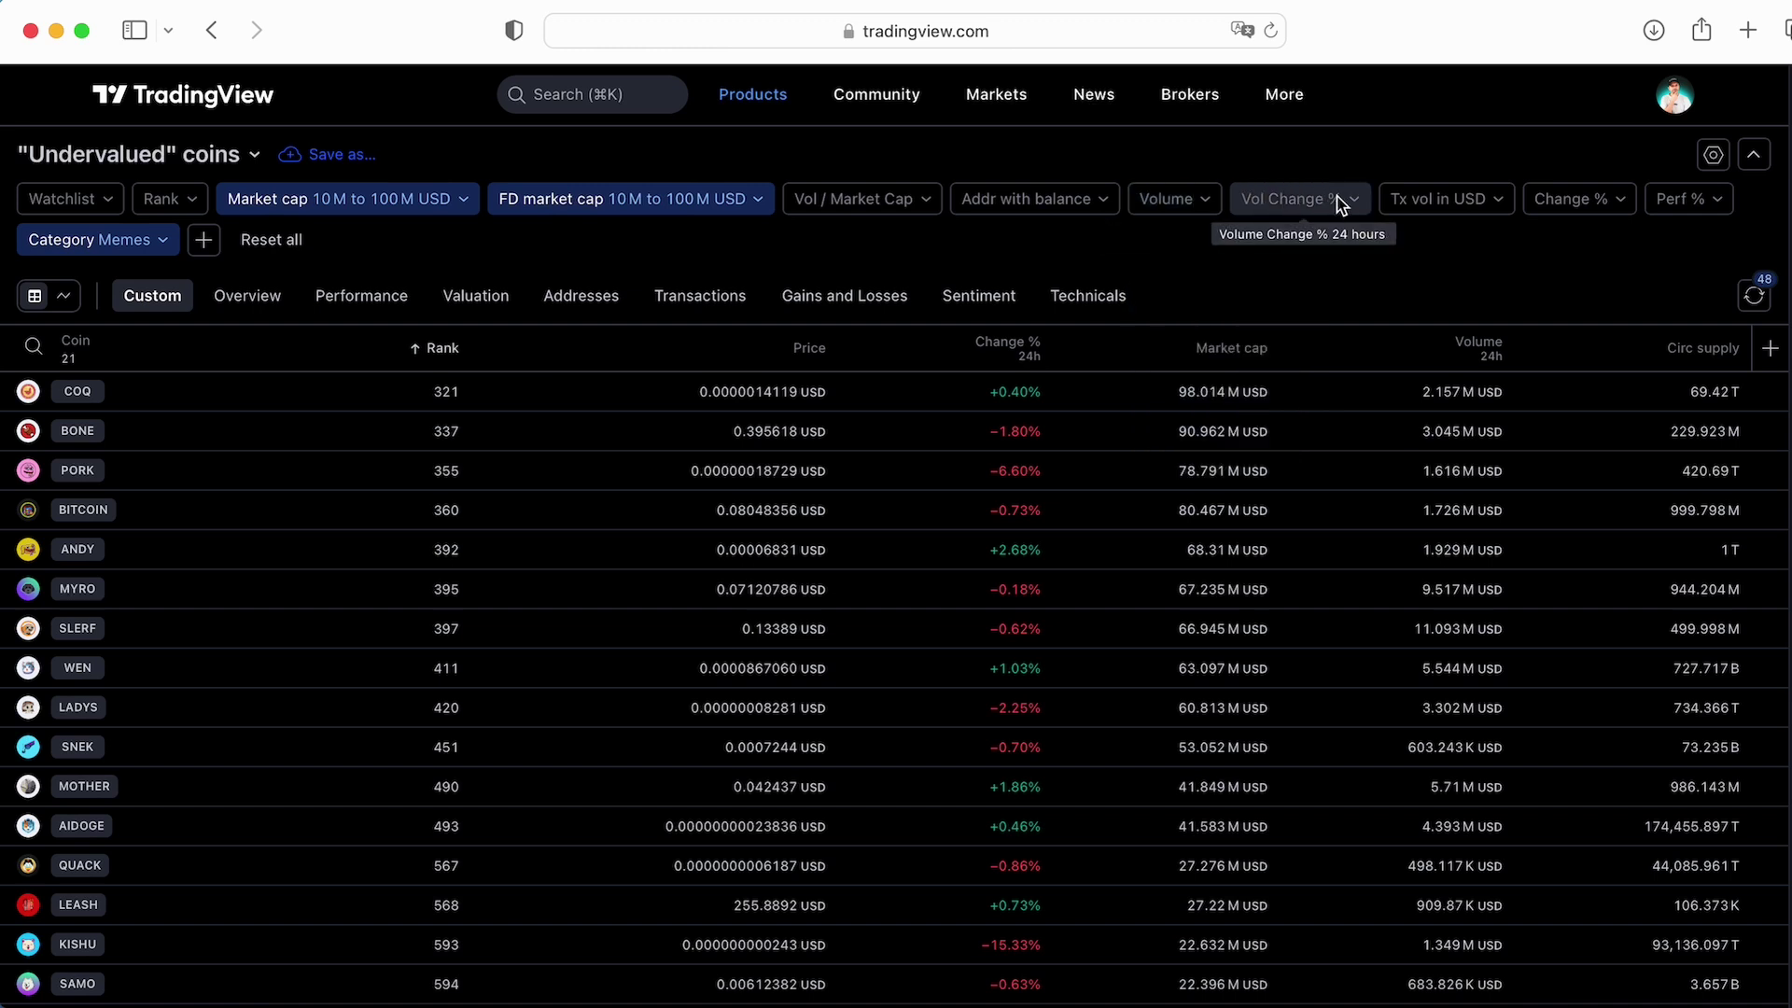
left_click(1350, 199)
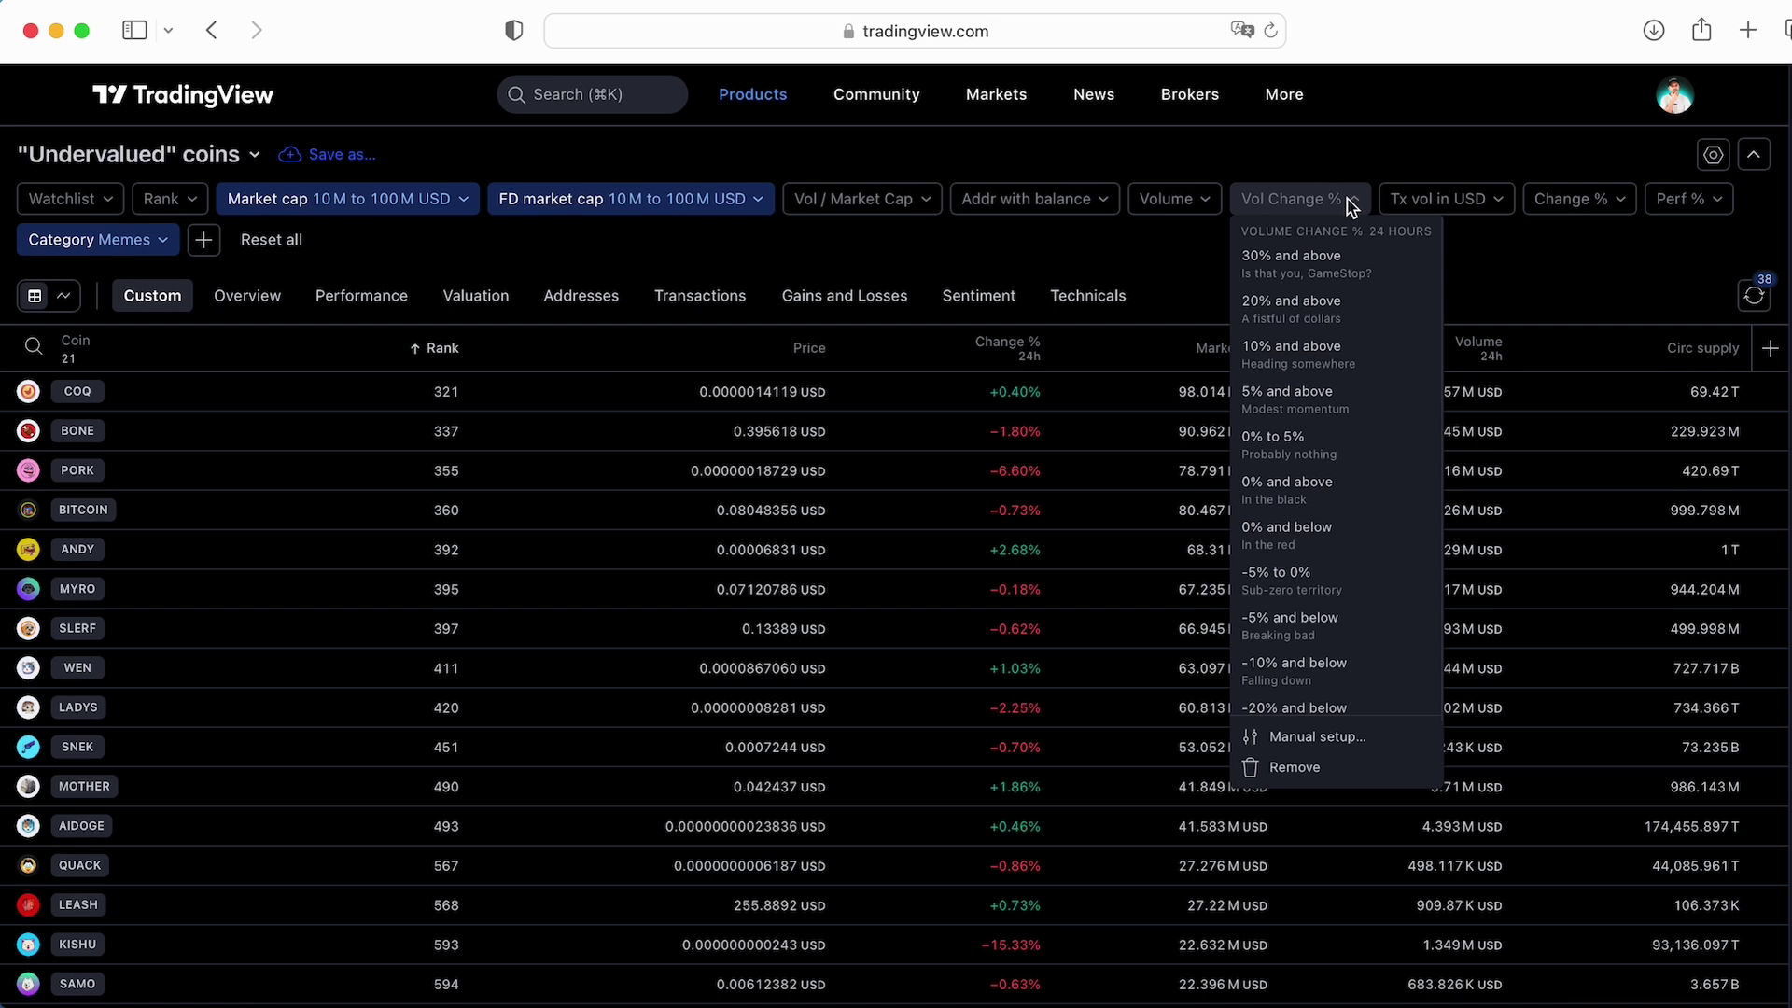
left_click(1314, 399)
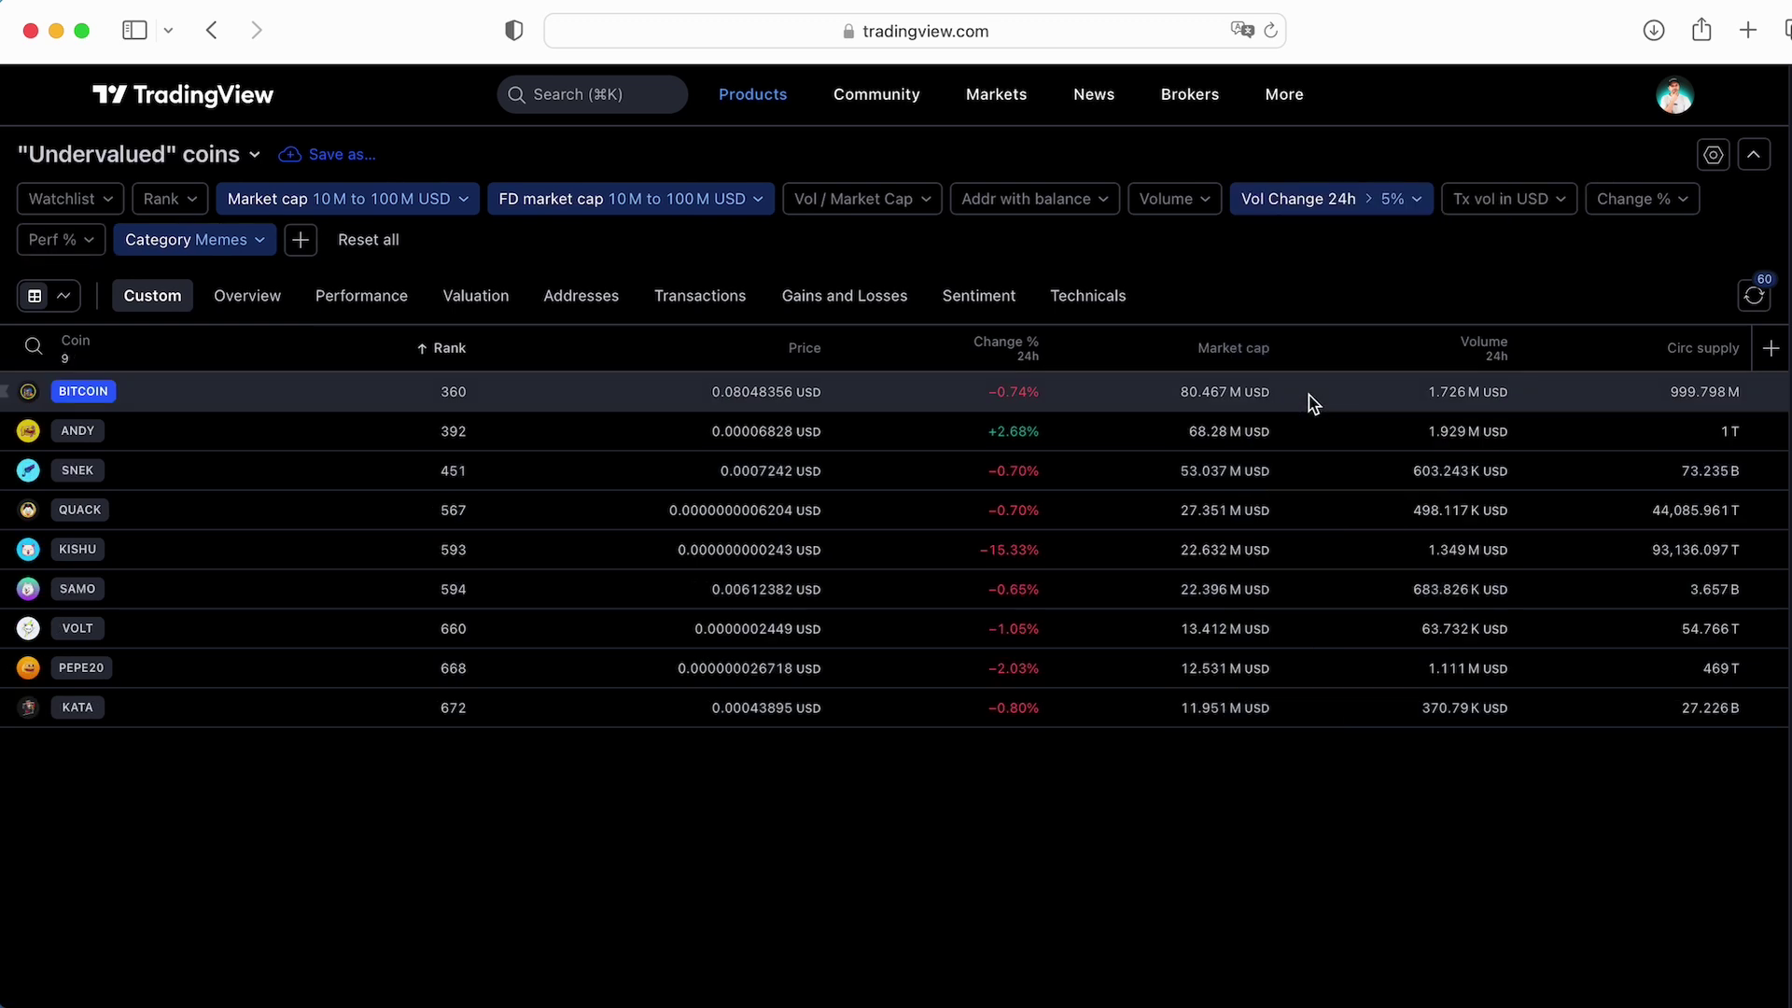
left_click(1400, 201)
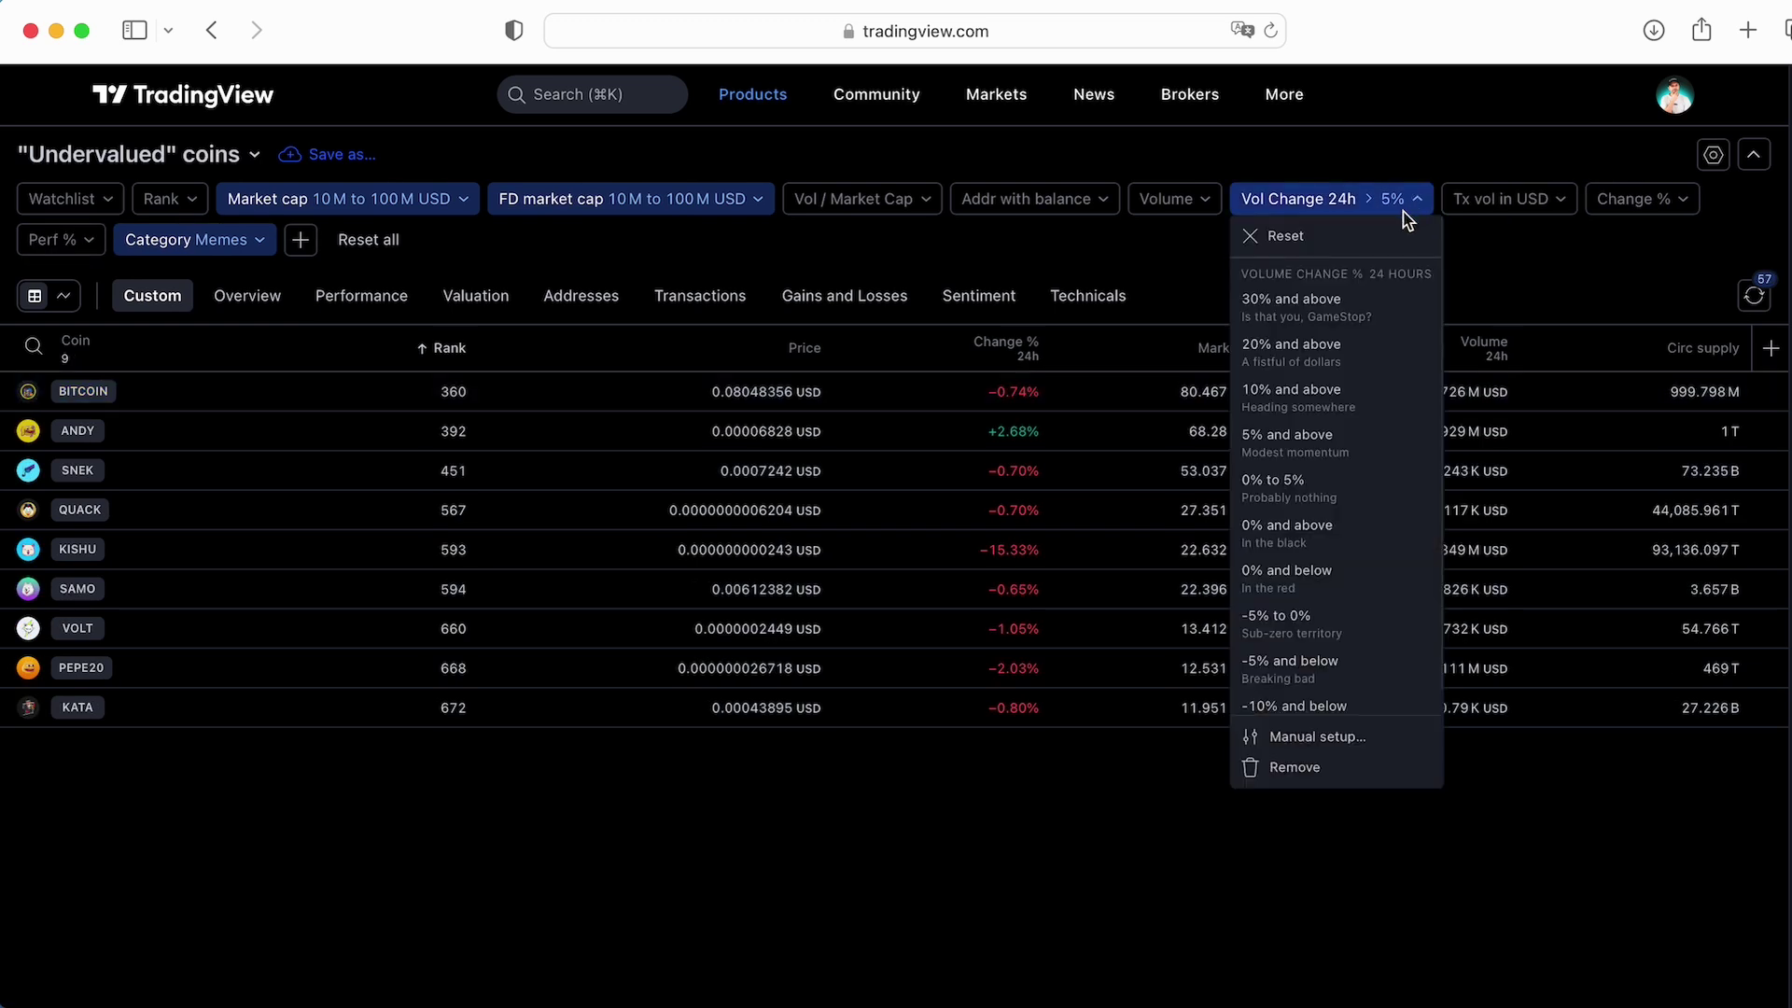
left_click(1347, 400)
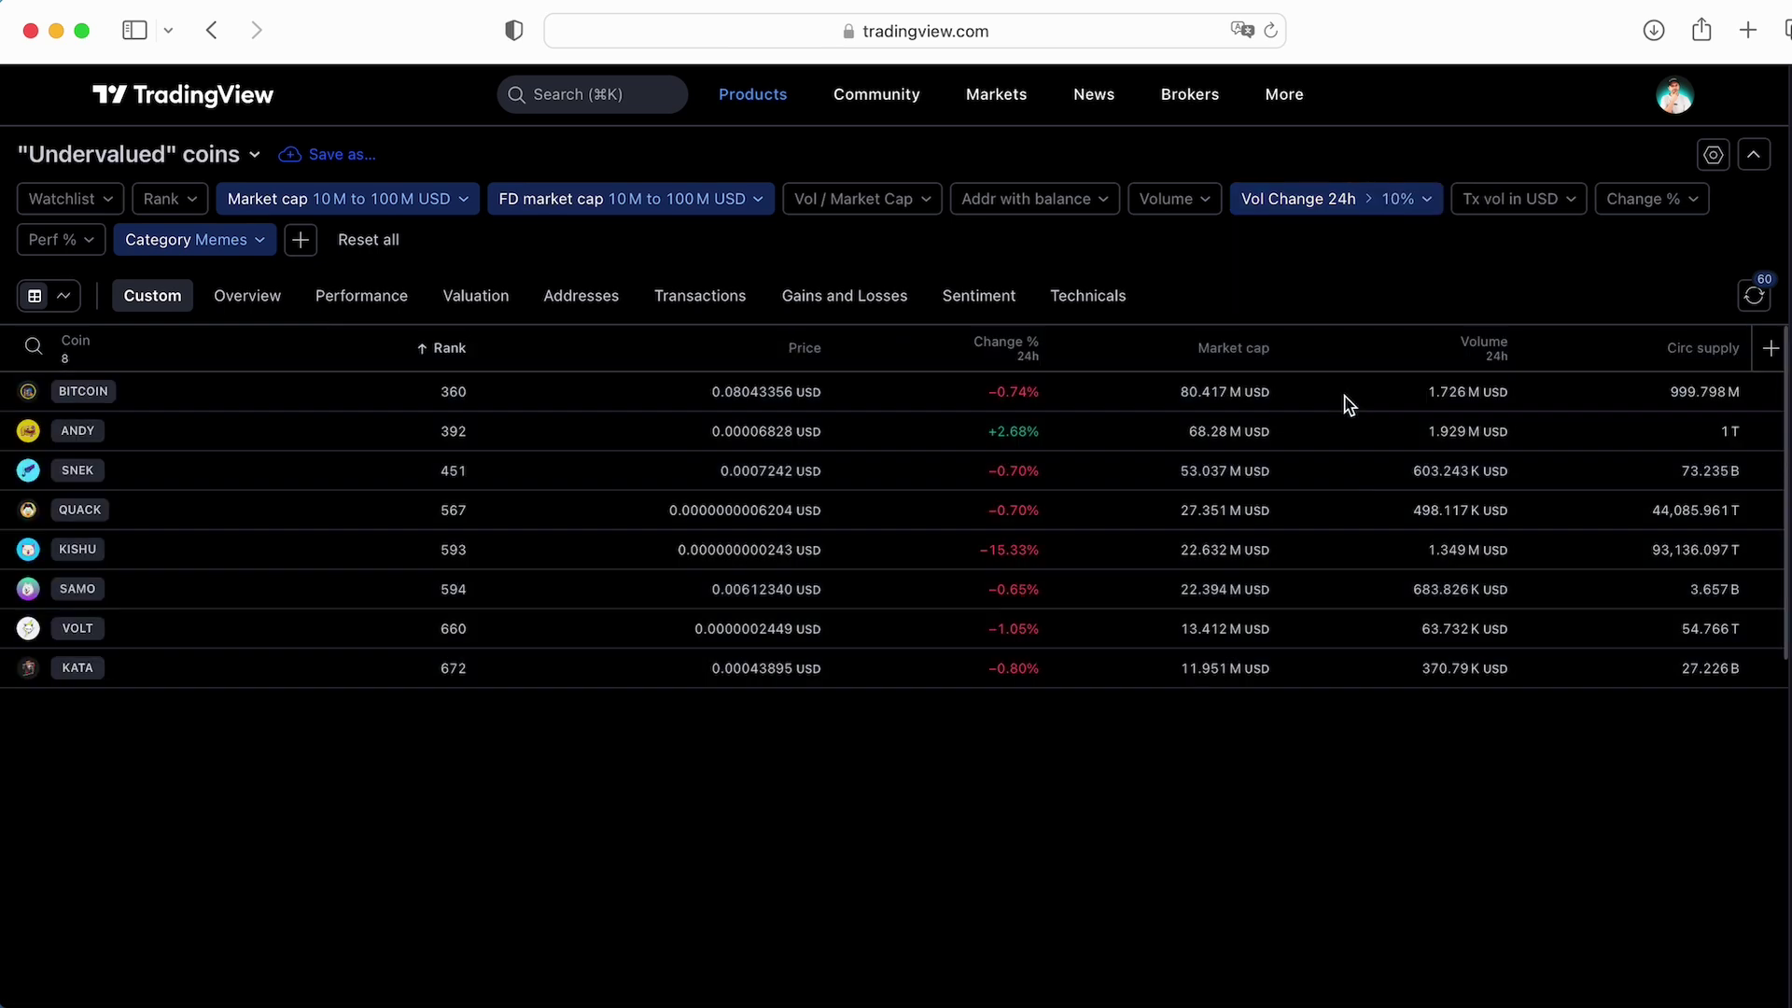
left_click(1378, 211)
left_click(1312, 492)
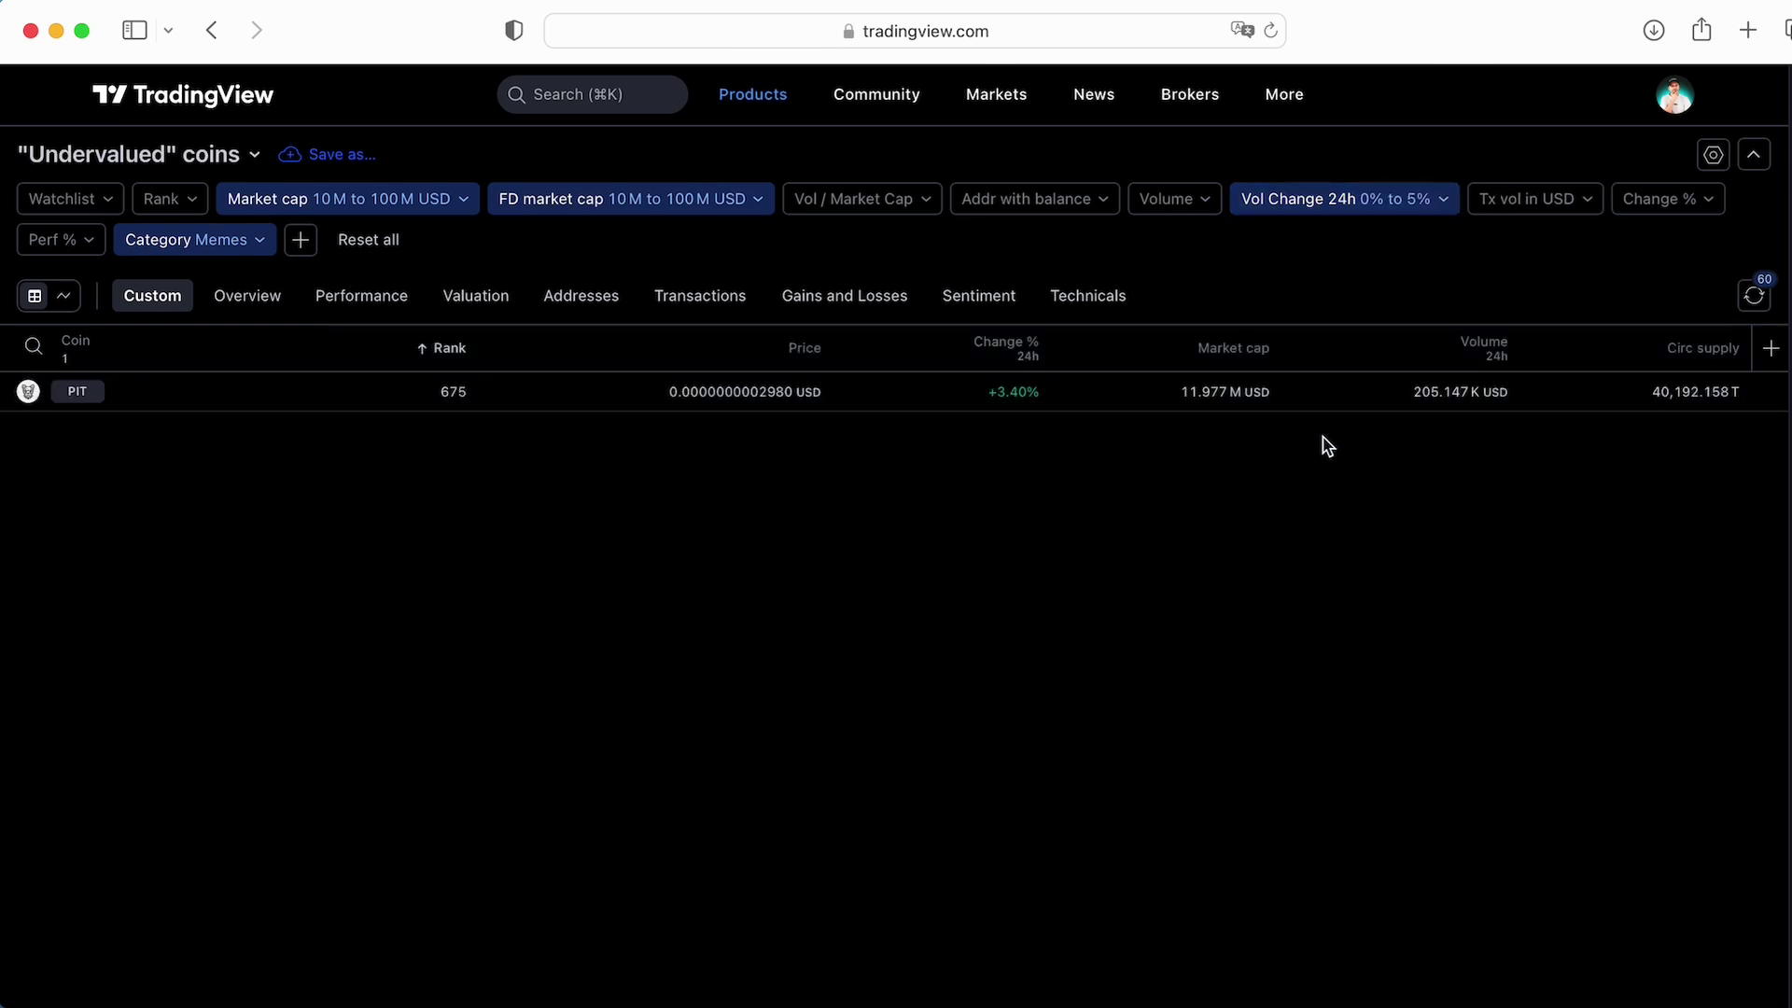
left_click(1417, 203)
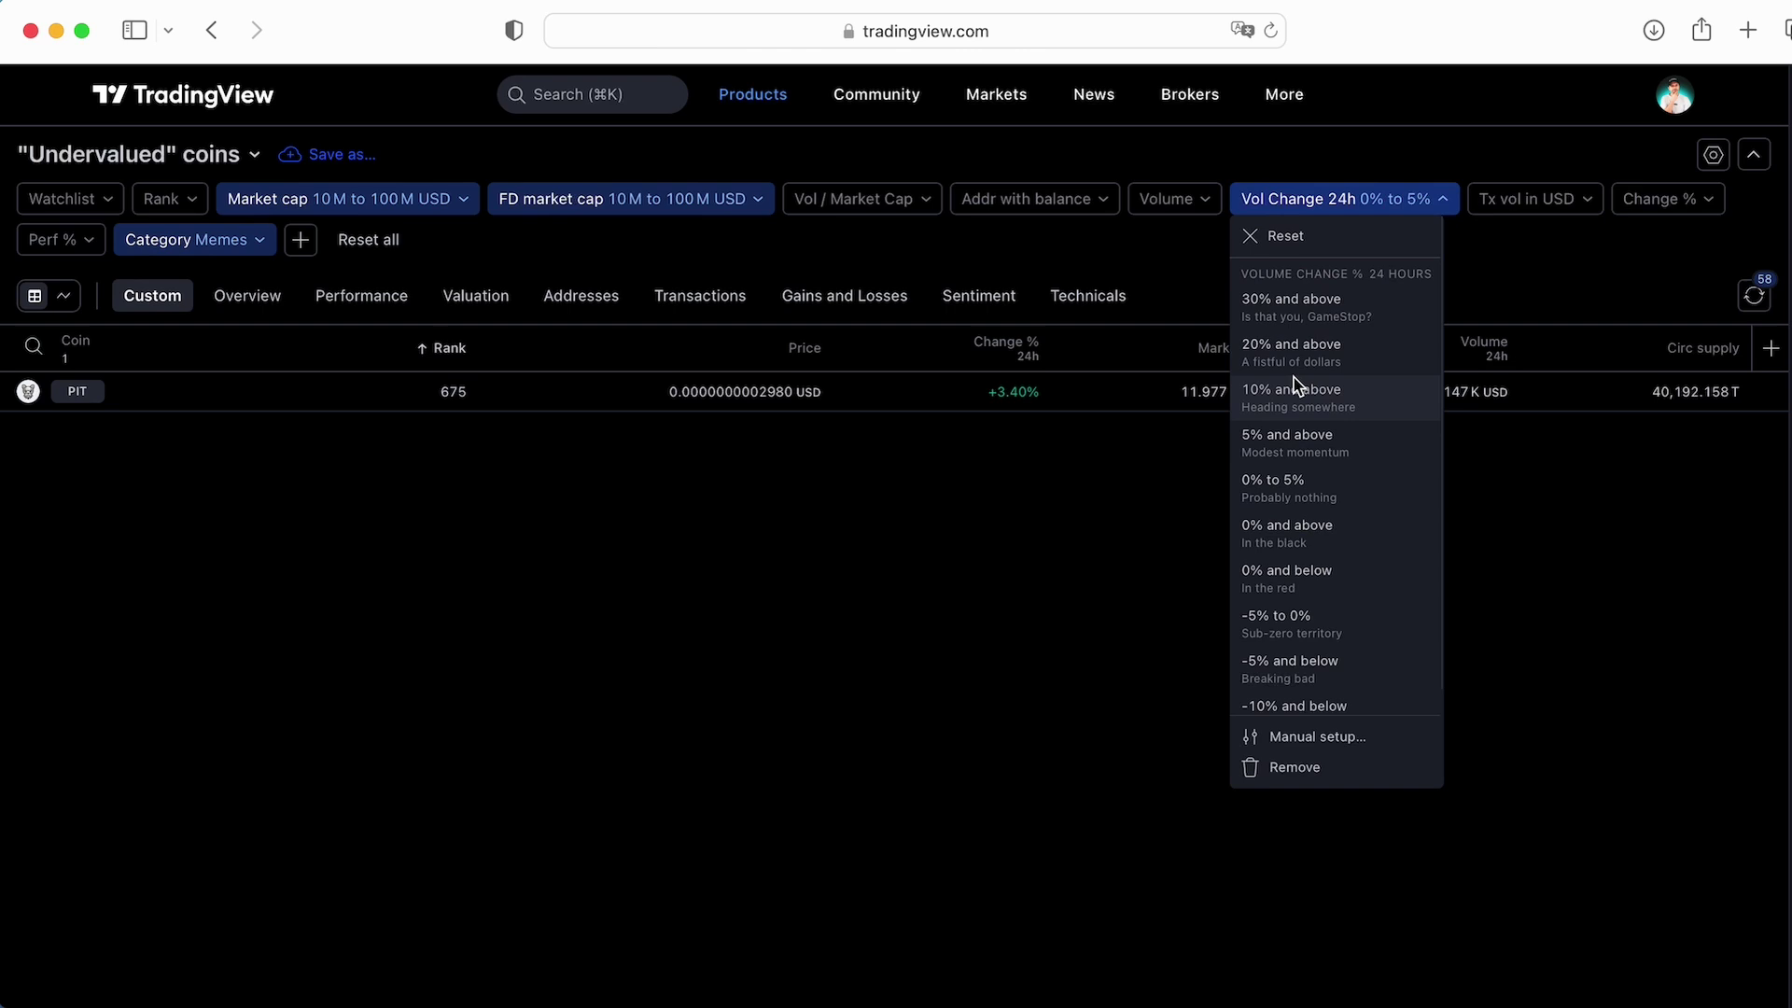
left_click(1353, 239)
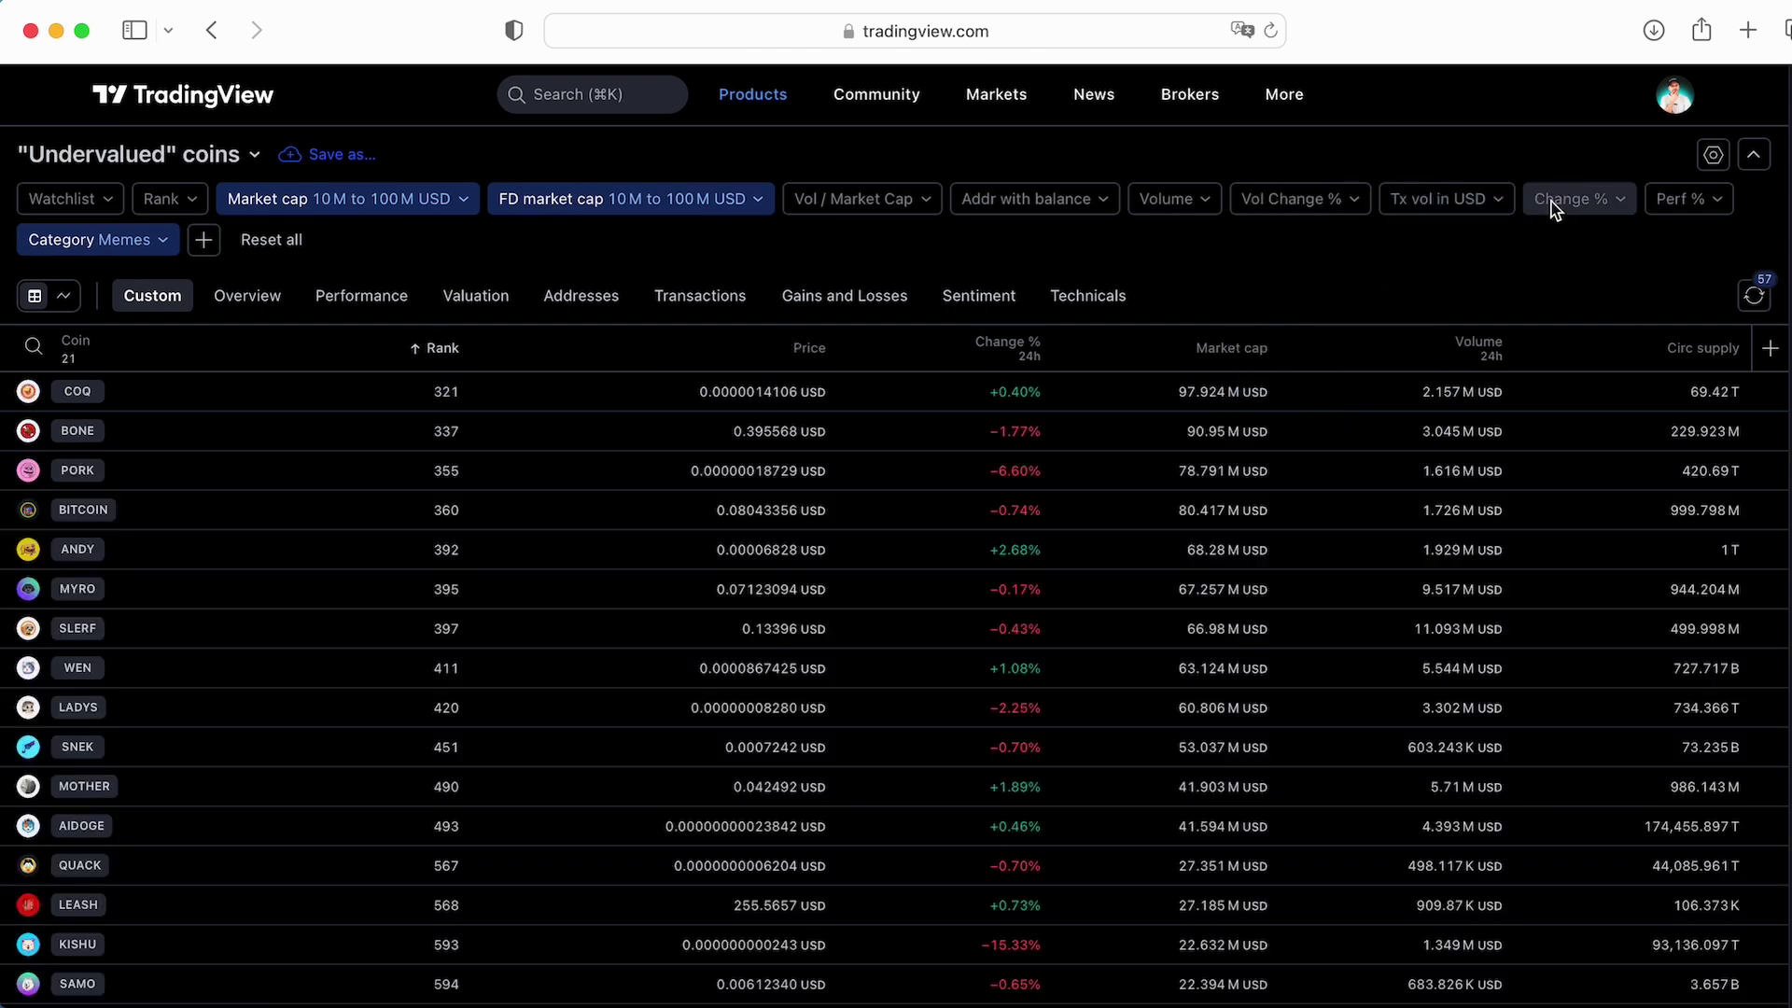
Try transaction volume above and below 1 M USD, then reset the transaction volume filter
left_click(1491, 208)
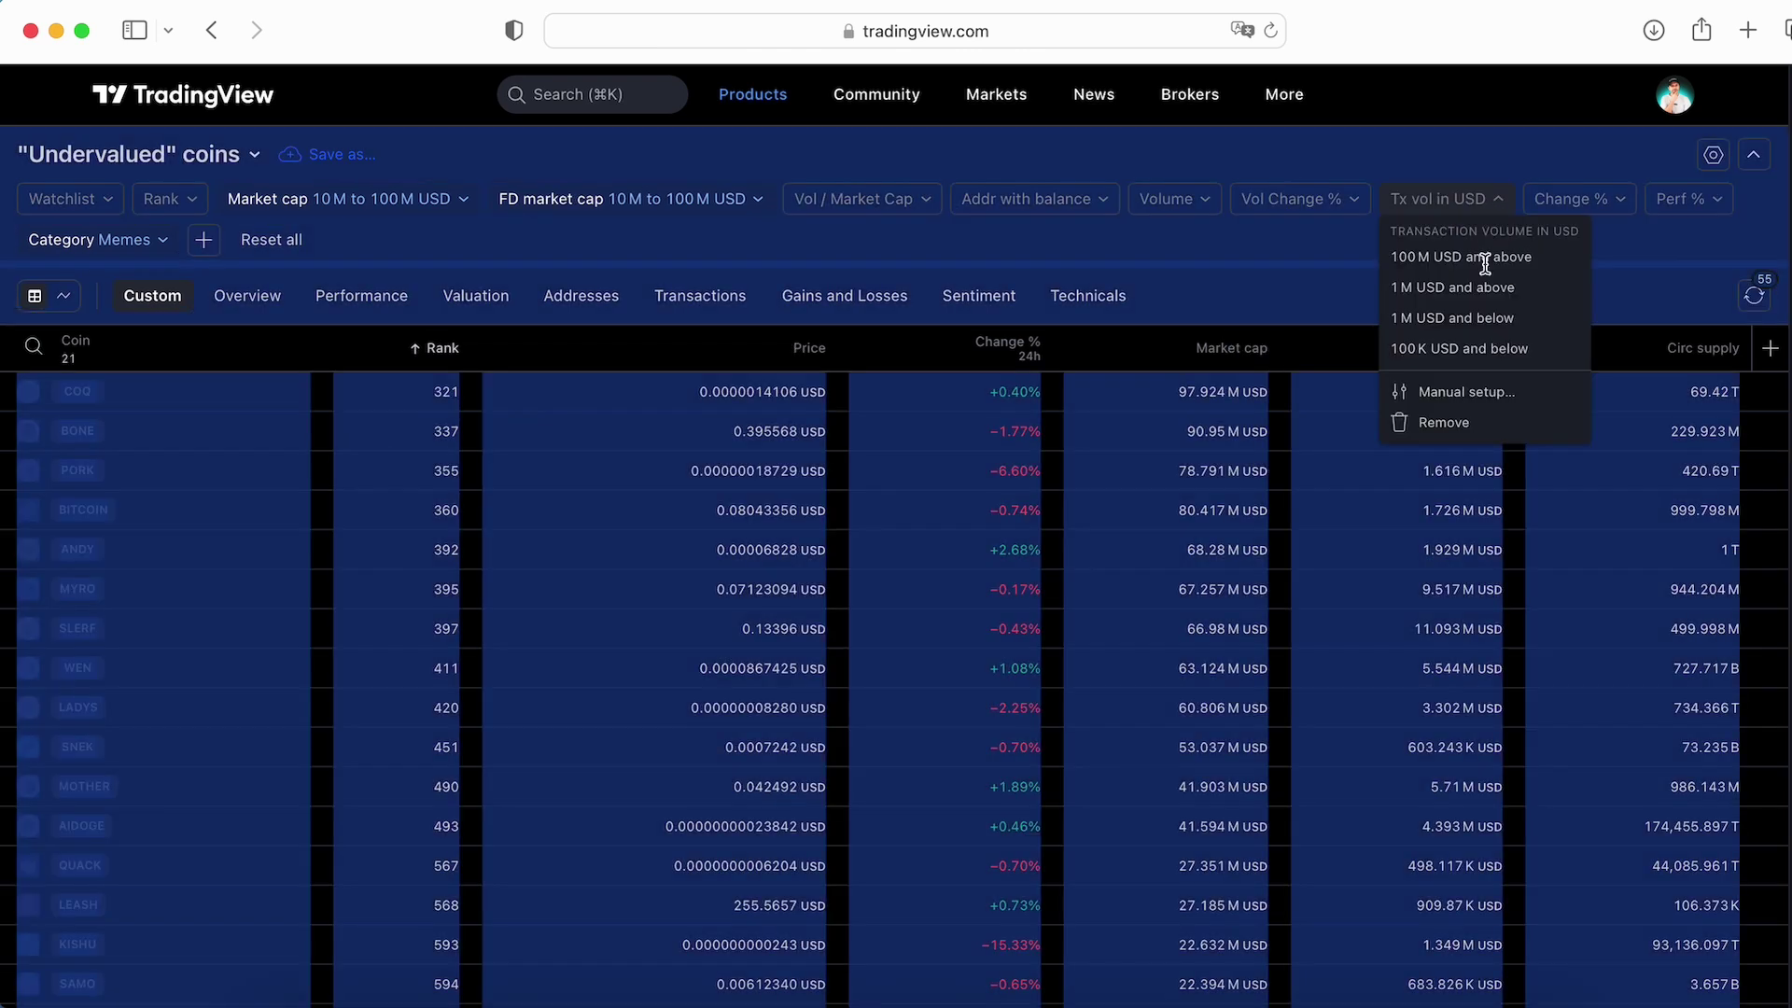
left_click(1492, 198)
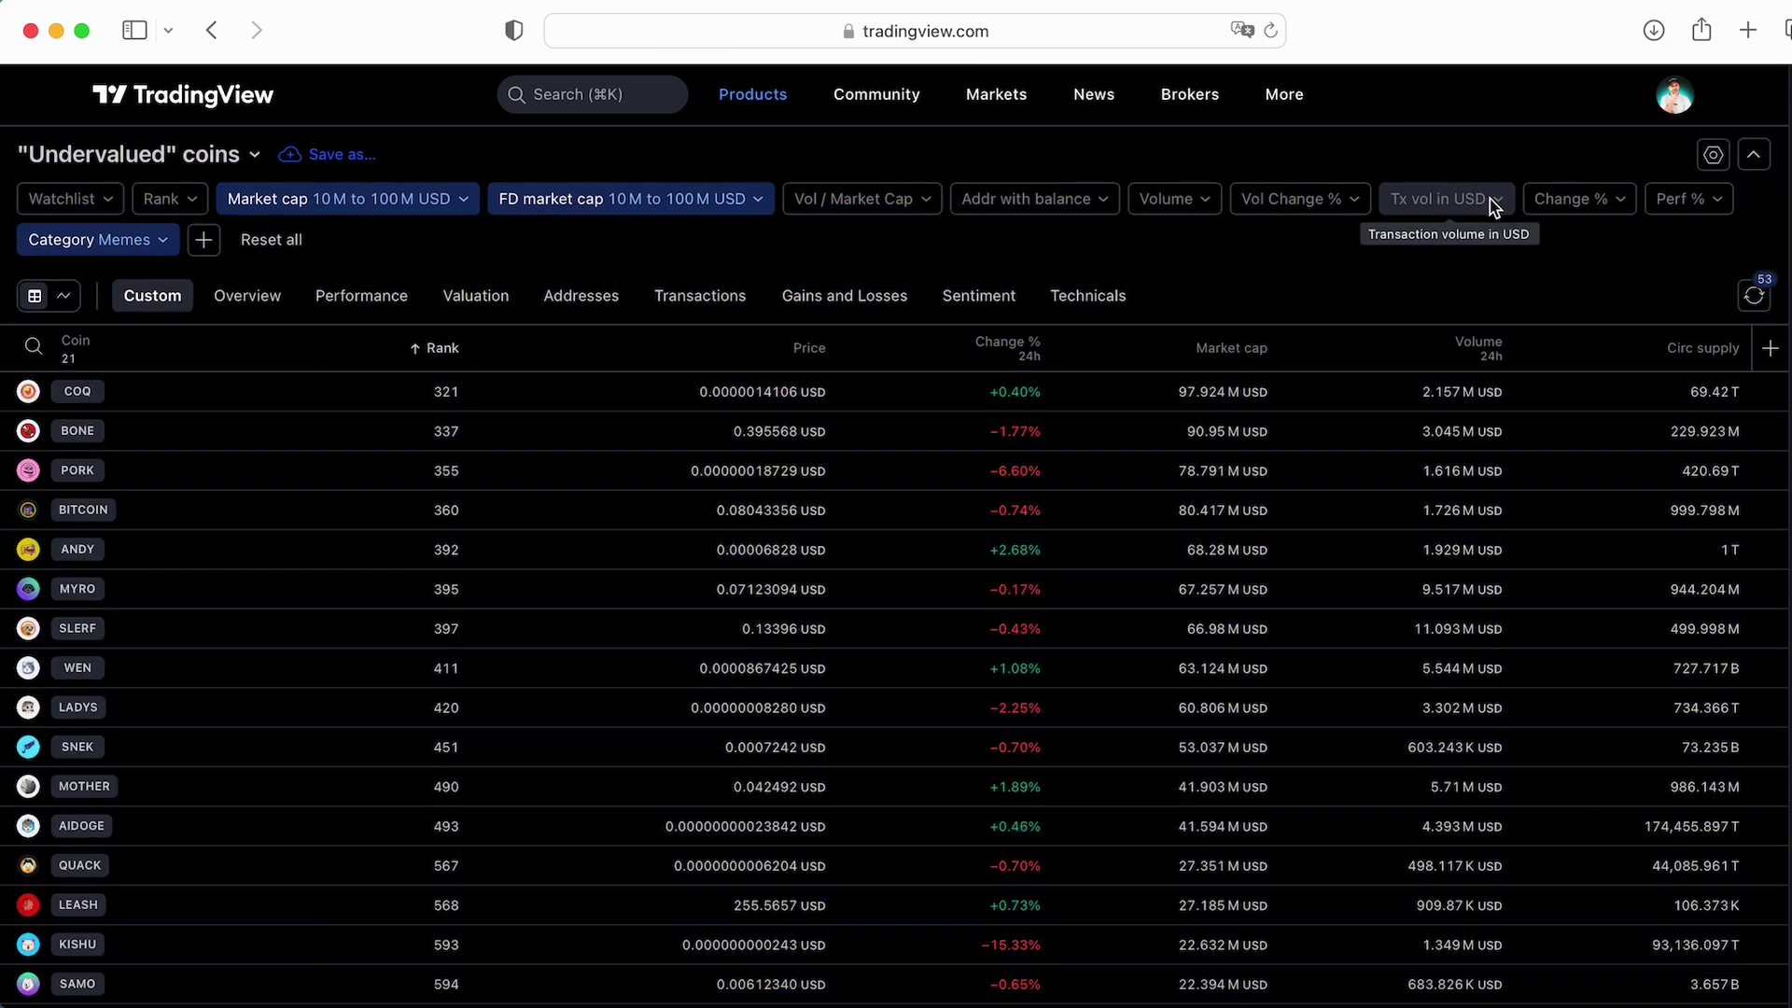
left_click(1492, 202)
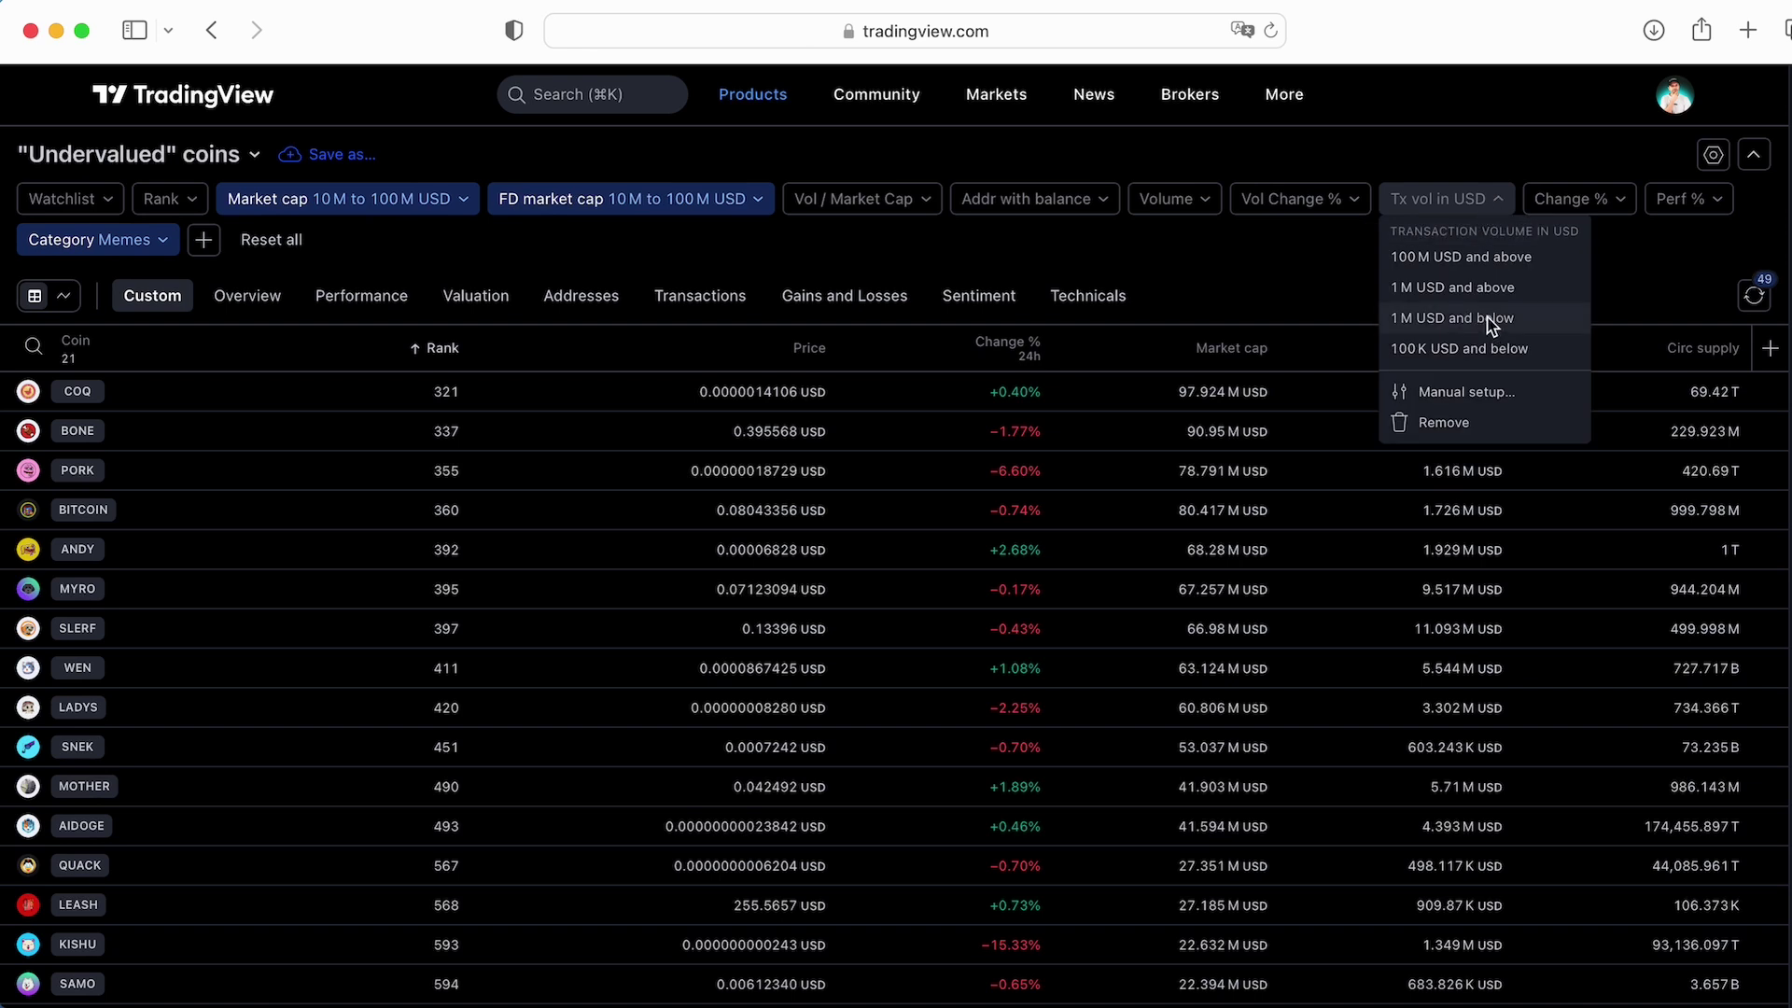
left_click(1496, 289)
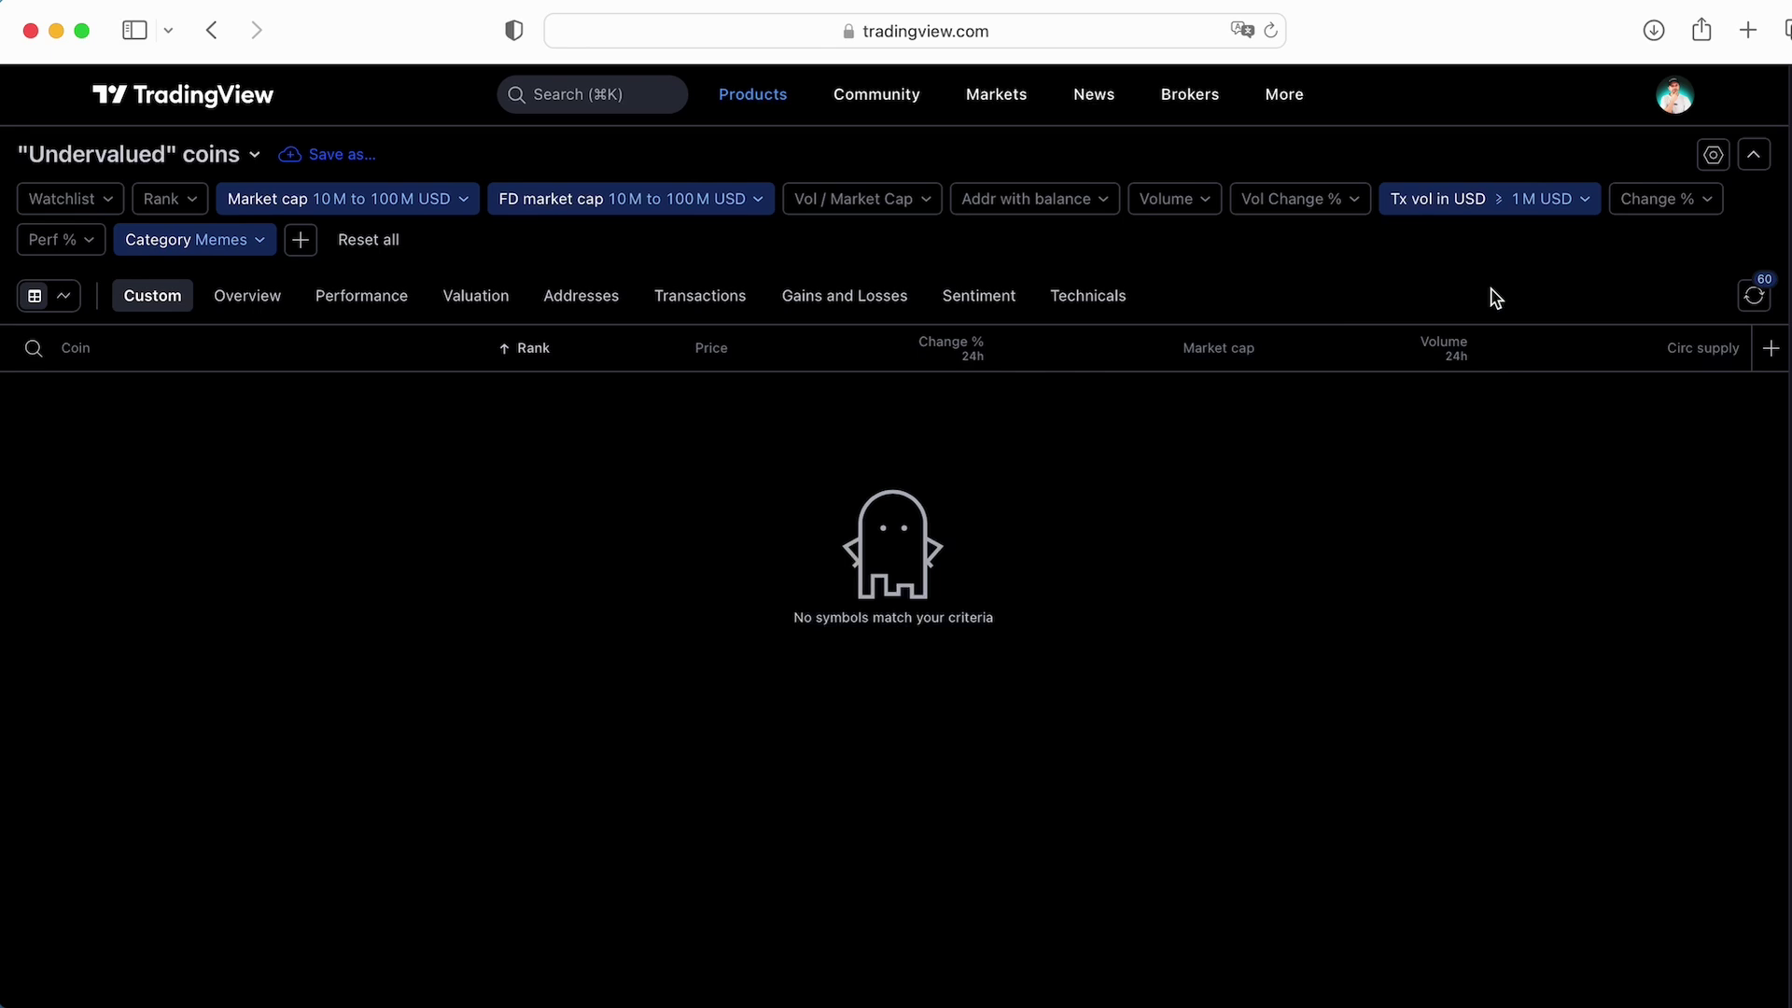
left_click(1512, 198)
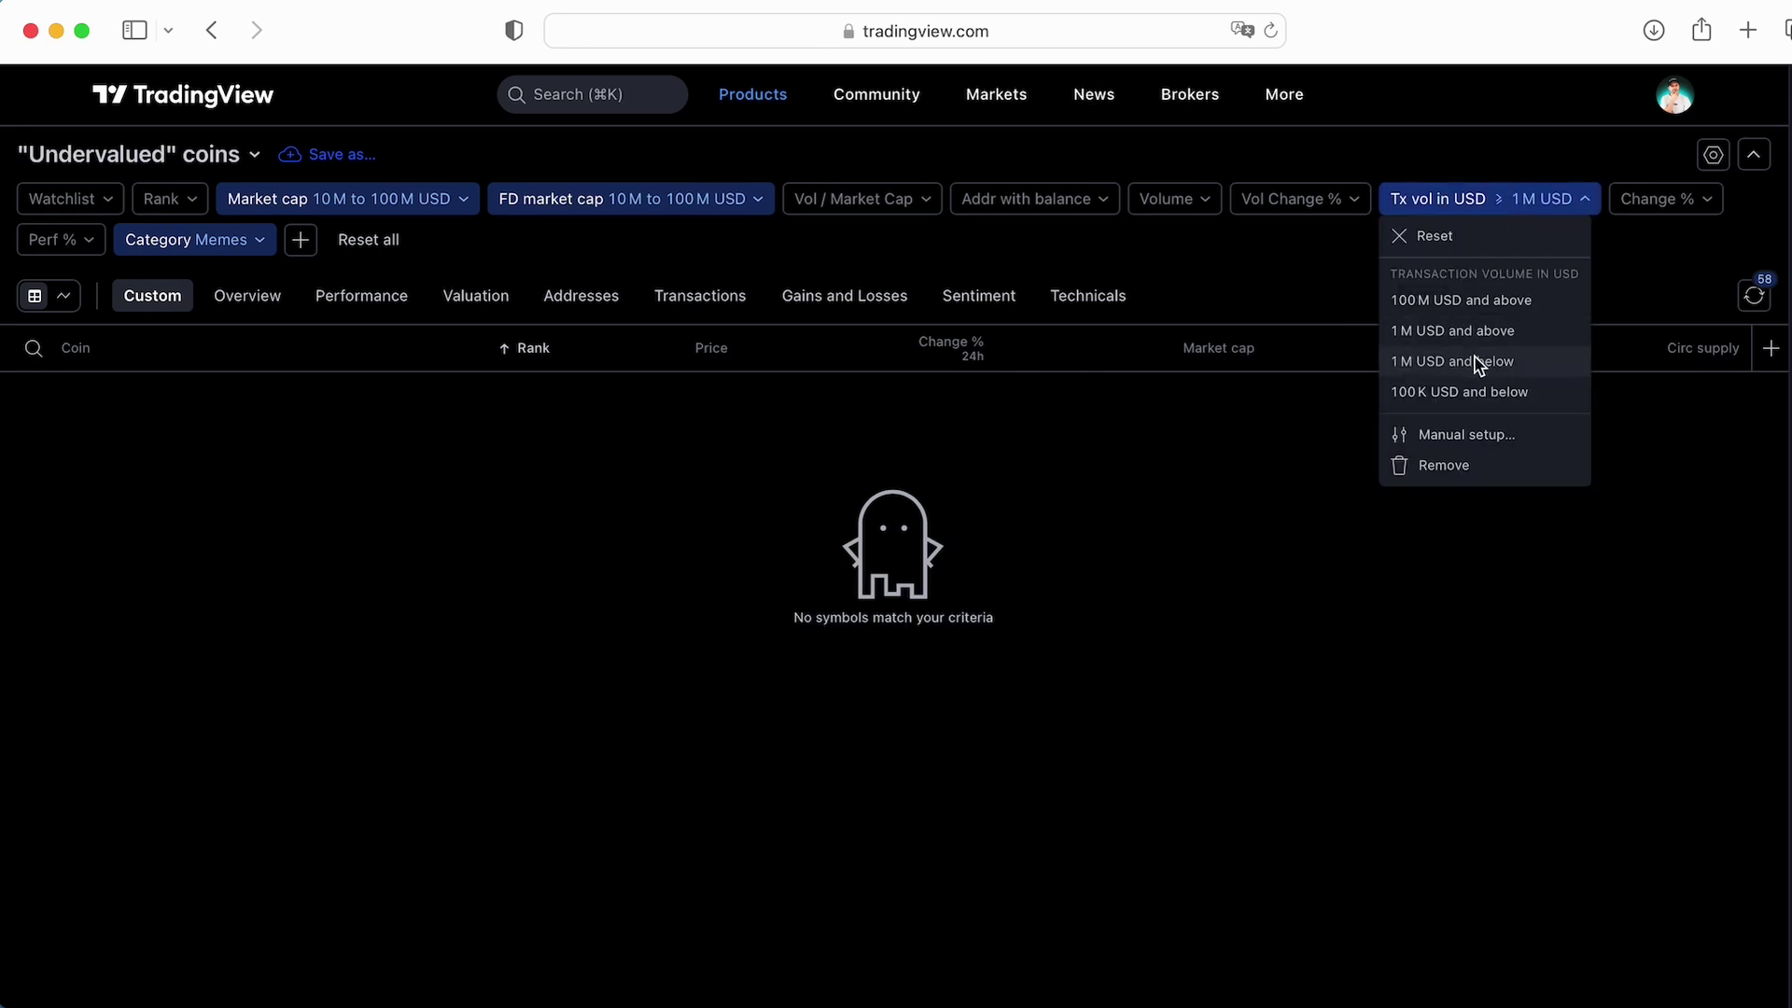
left_click(1478, 362)
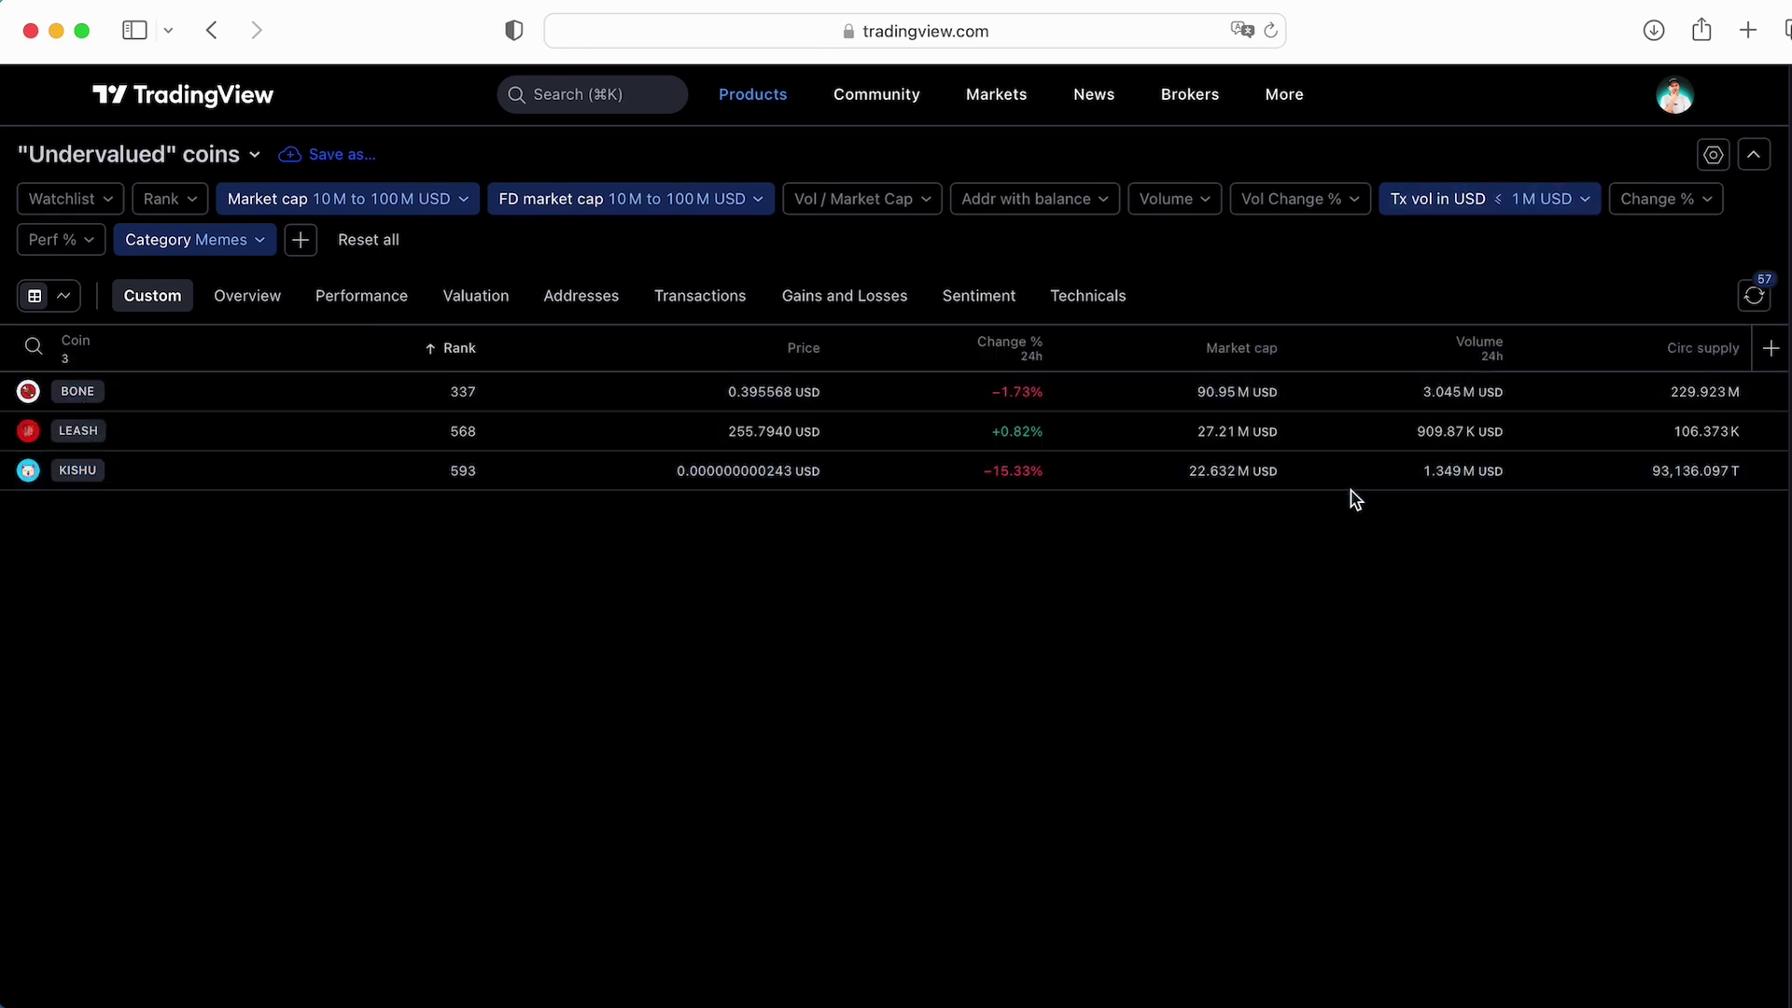
left_click(1577, 201)
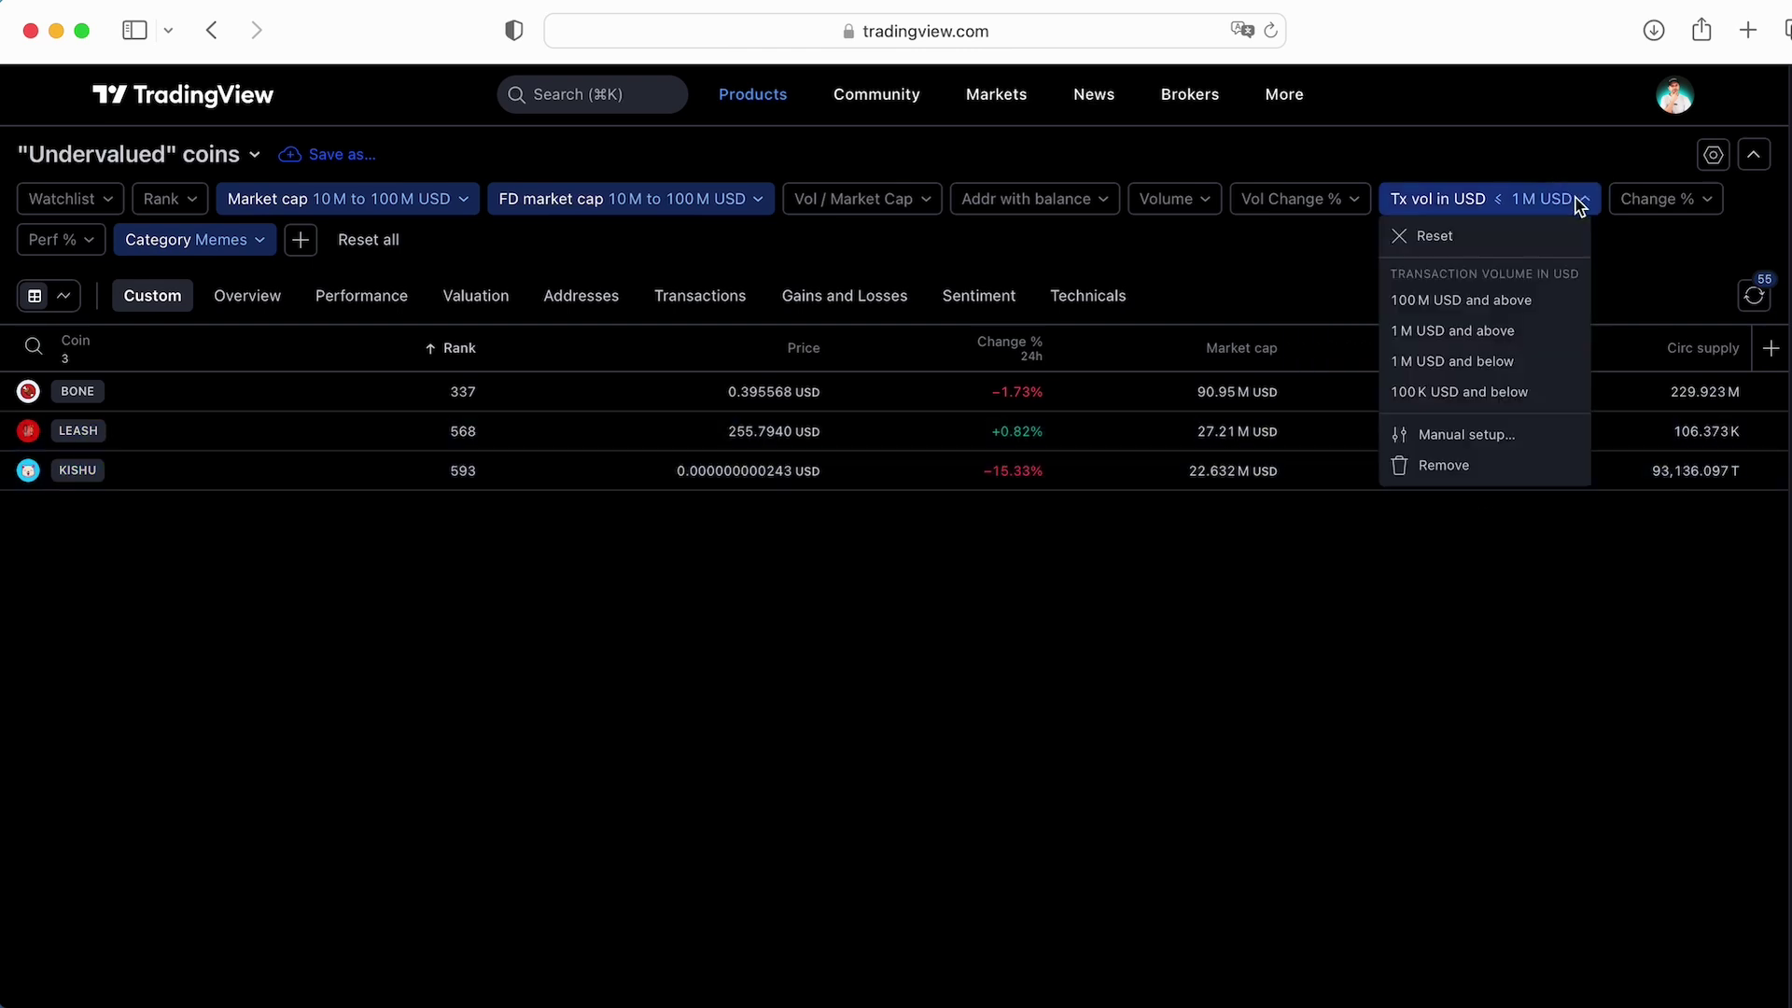
left_click(1504, 242)
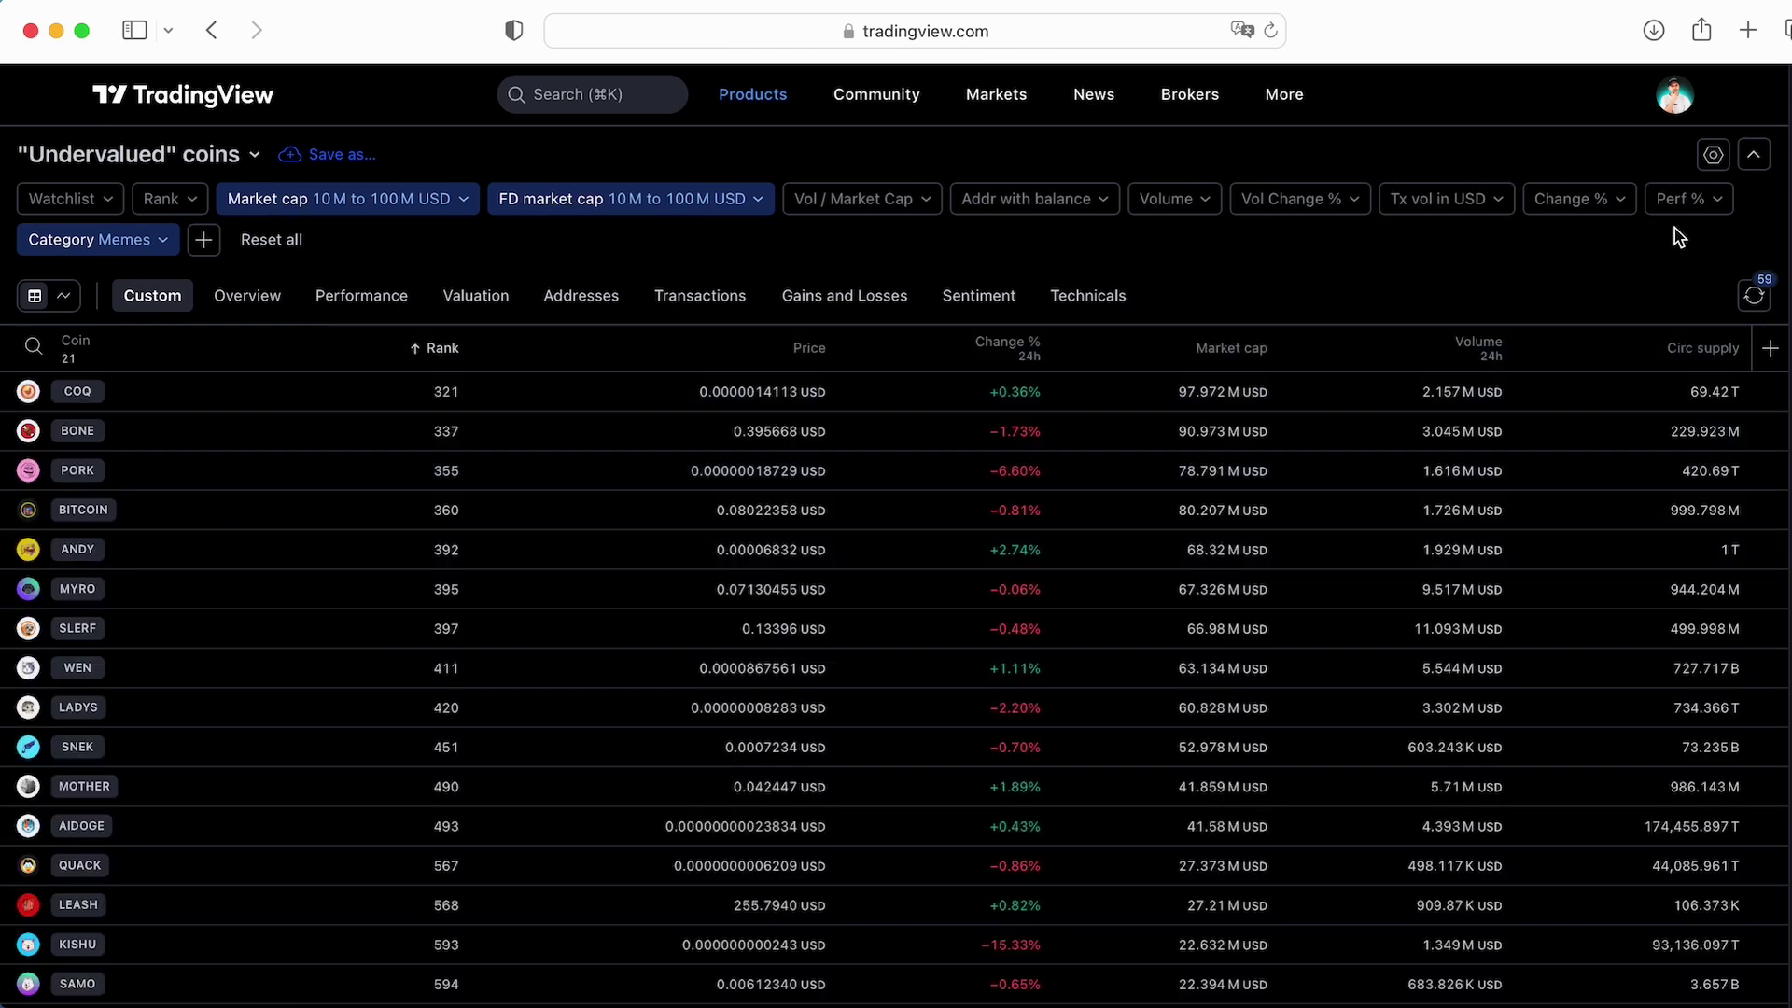
Set the 24h price change filter to 0% to 5% and show the Overview data
left_click(1587, 200)
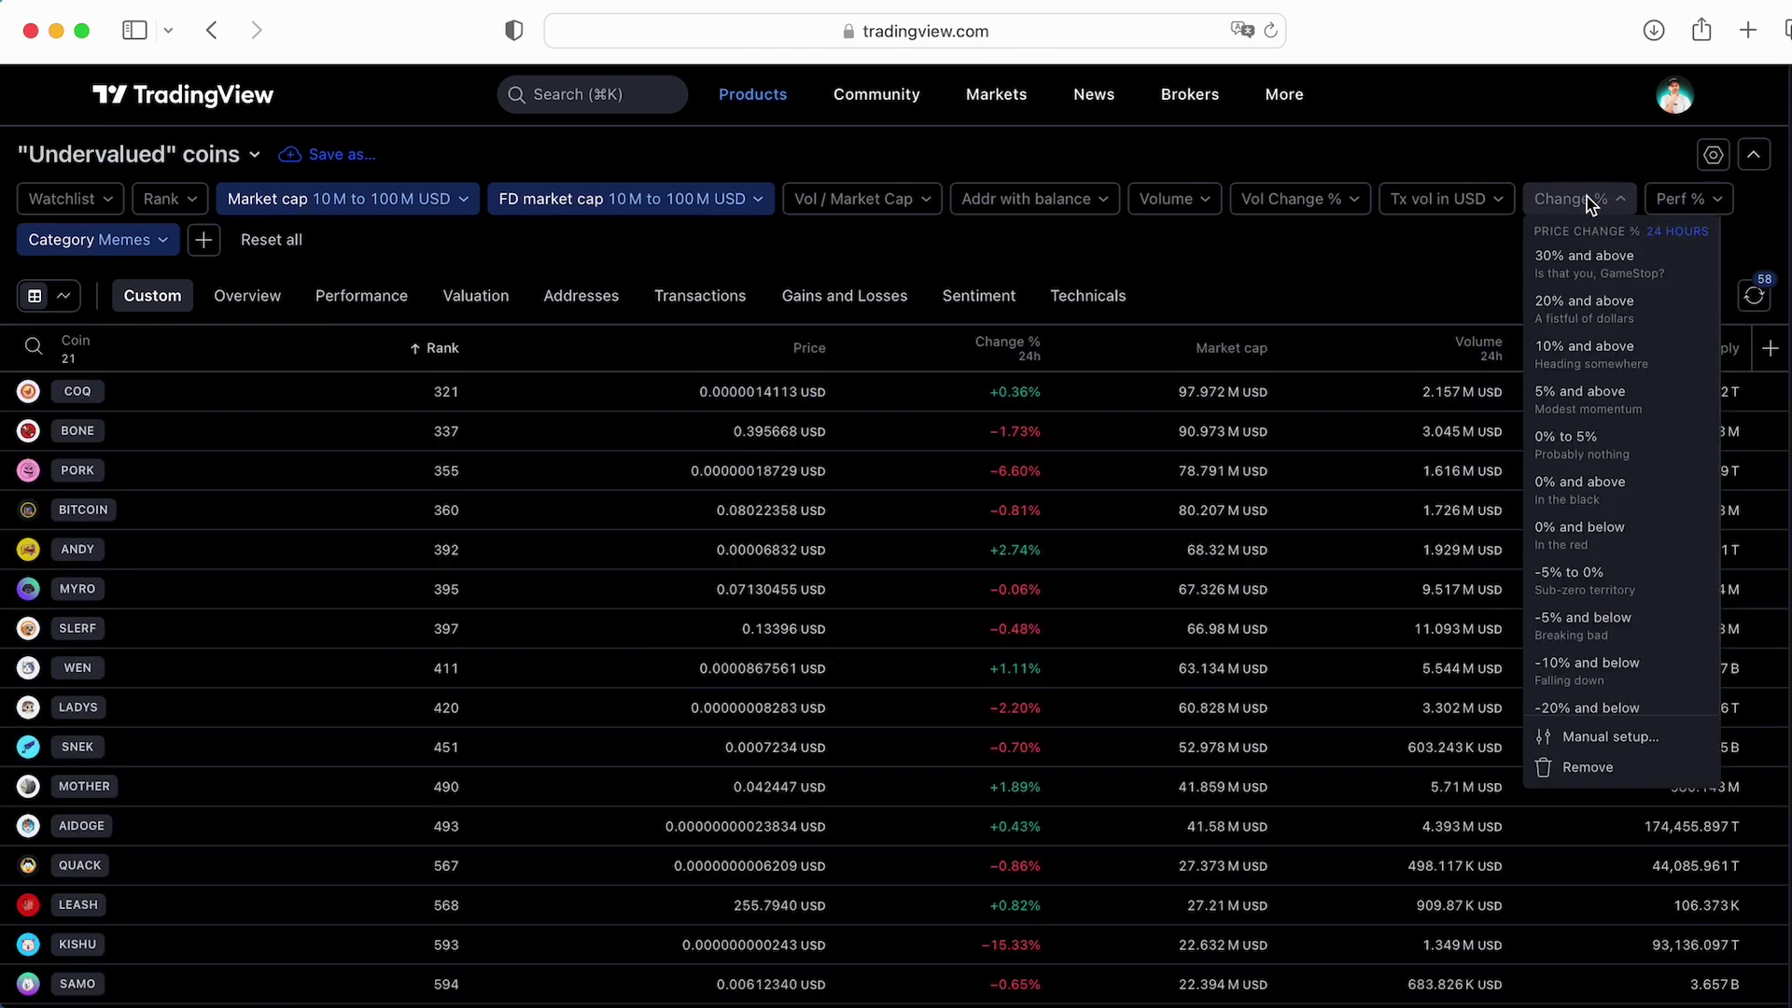
left_click(1609, 409)
left_click(1635, 203)
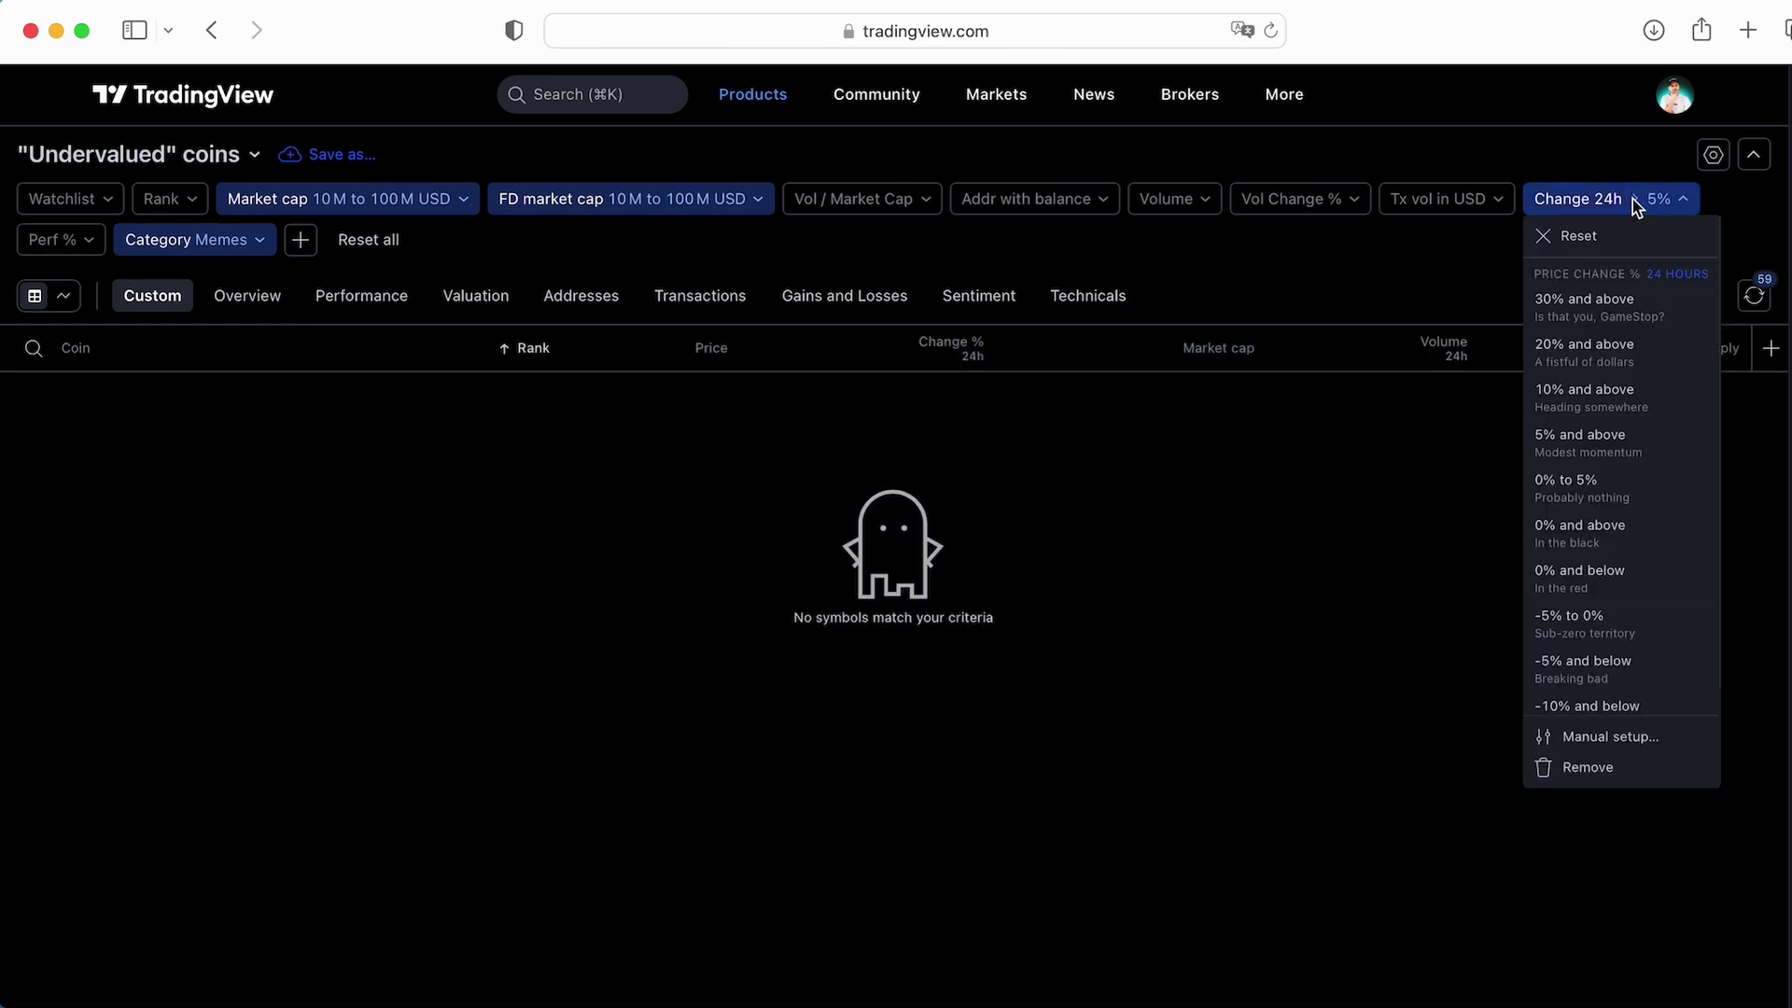
left_click(1606, 487)
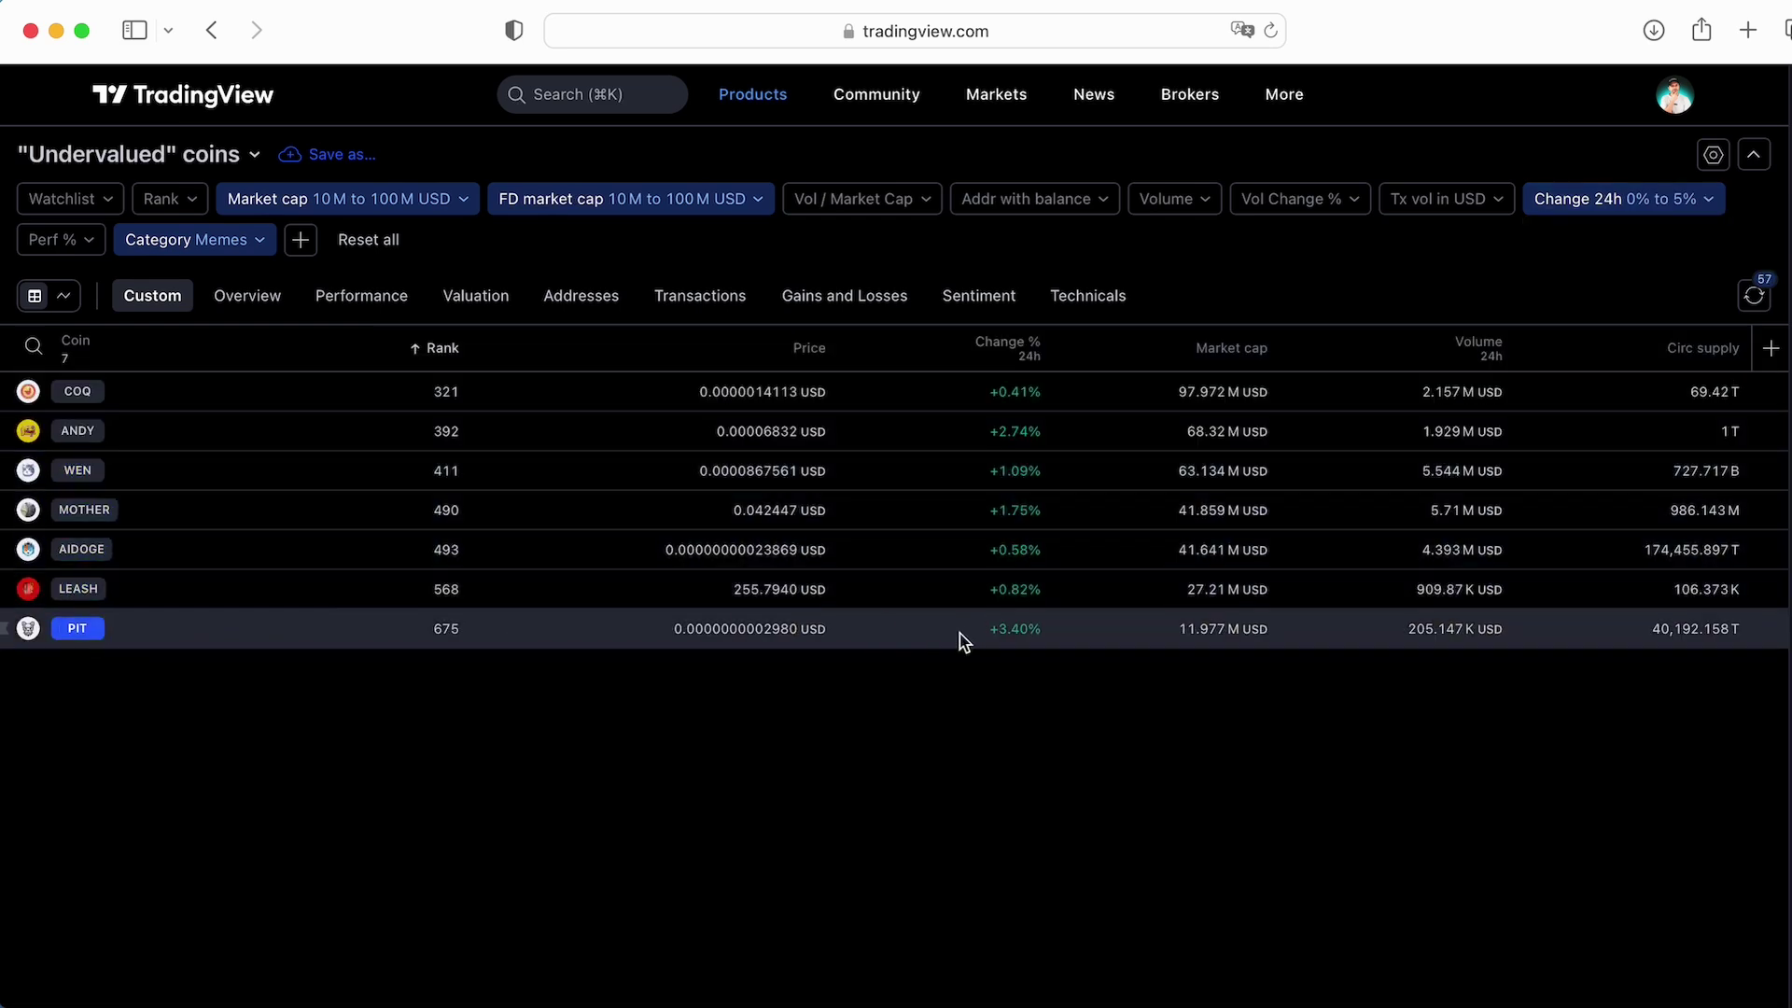
left_click(247, 295)
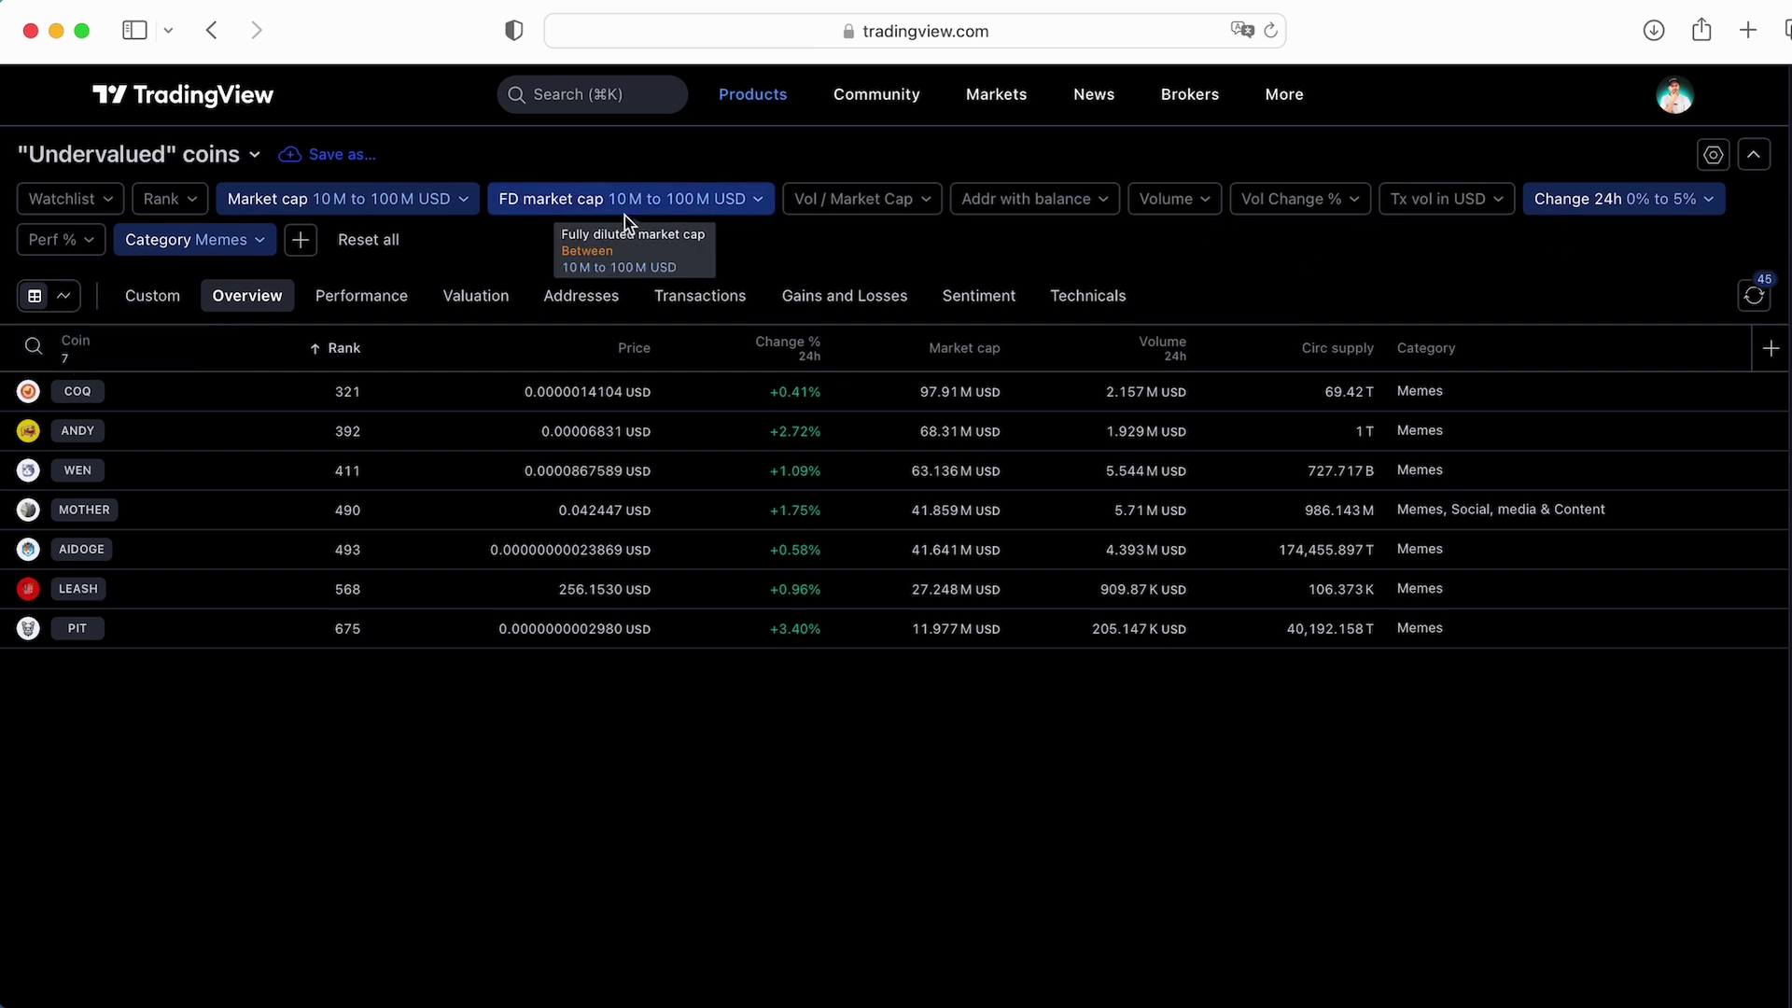
Step through the Performance, Valuation, Addresses, Transactions, Gains and Losses, and Sentiment tabs
left_click(361, 295)
left_click(478, 288)
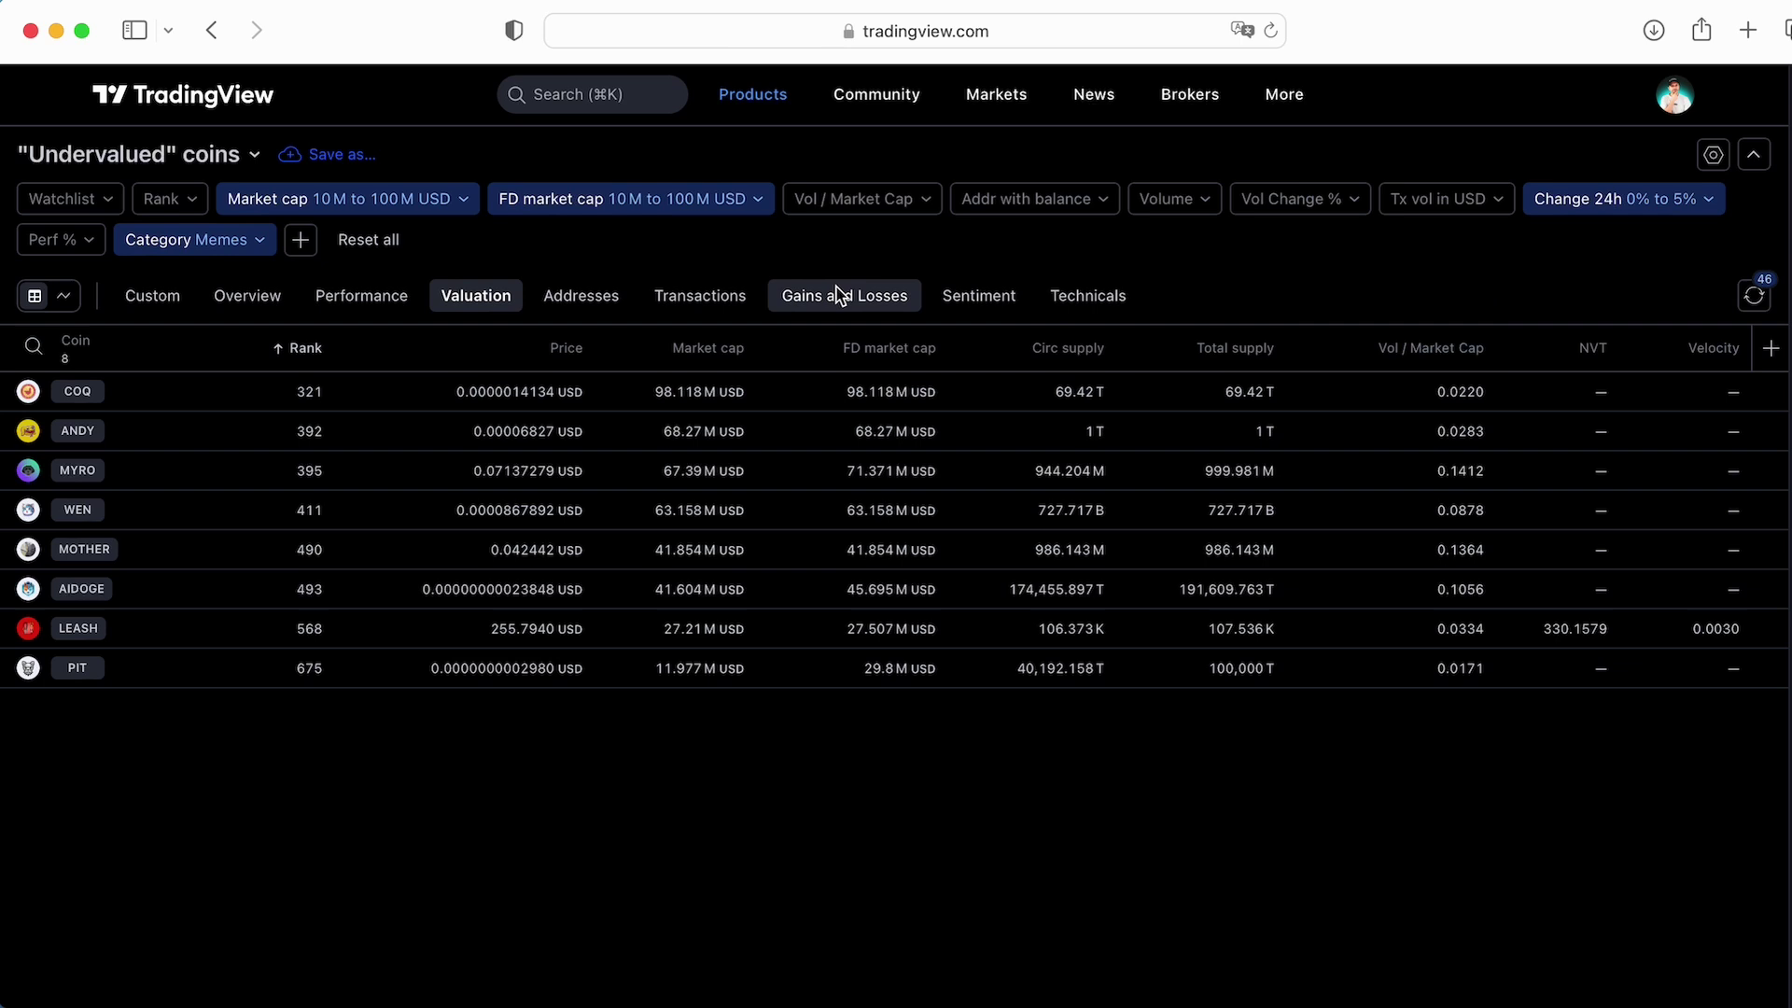
left_click(598, 293)
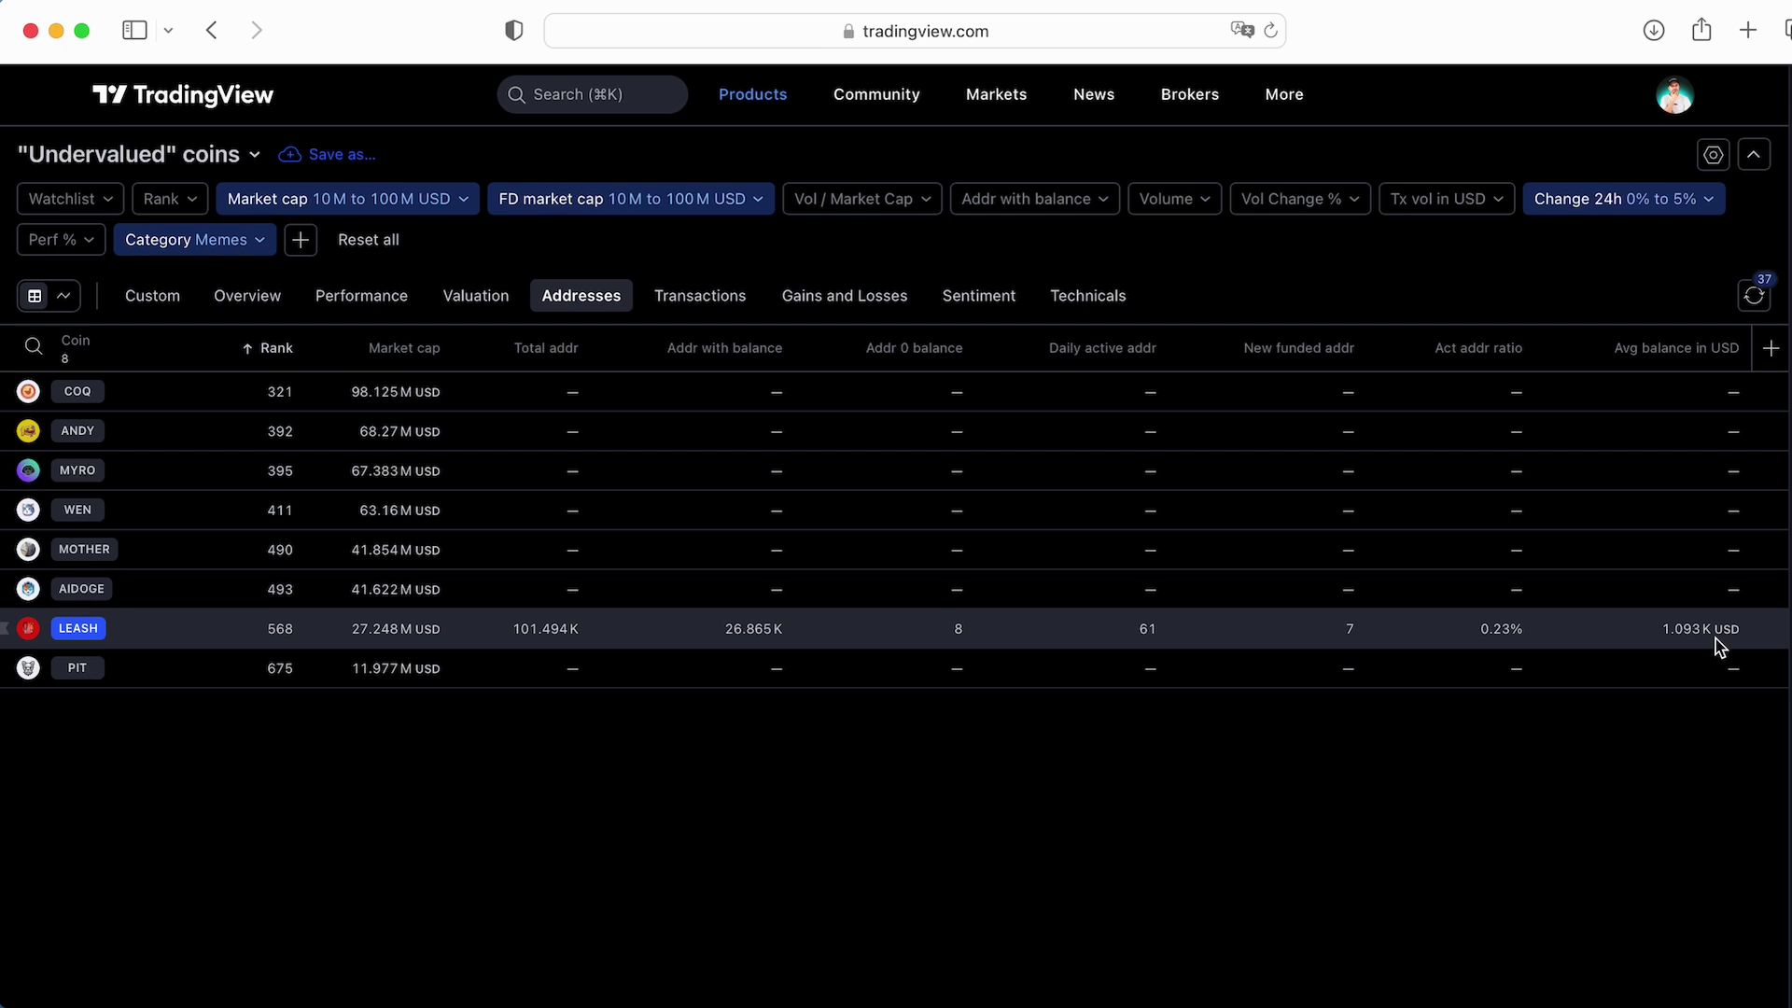
left_click(721, 307)
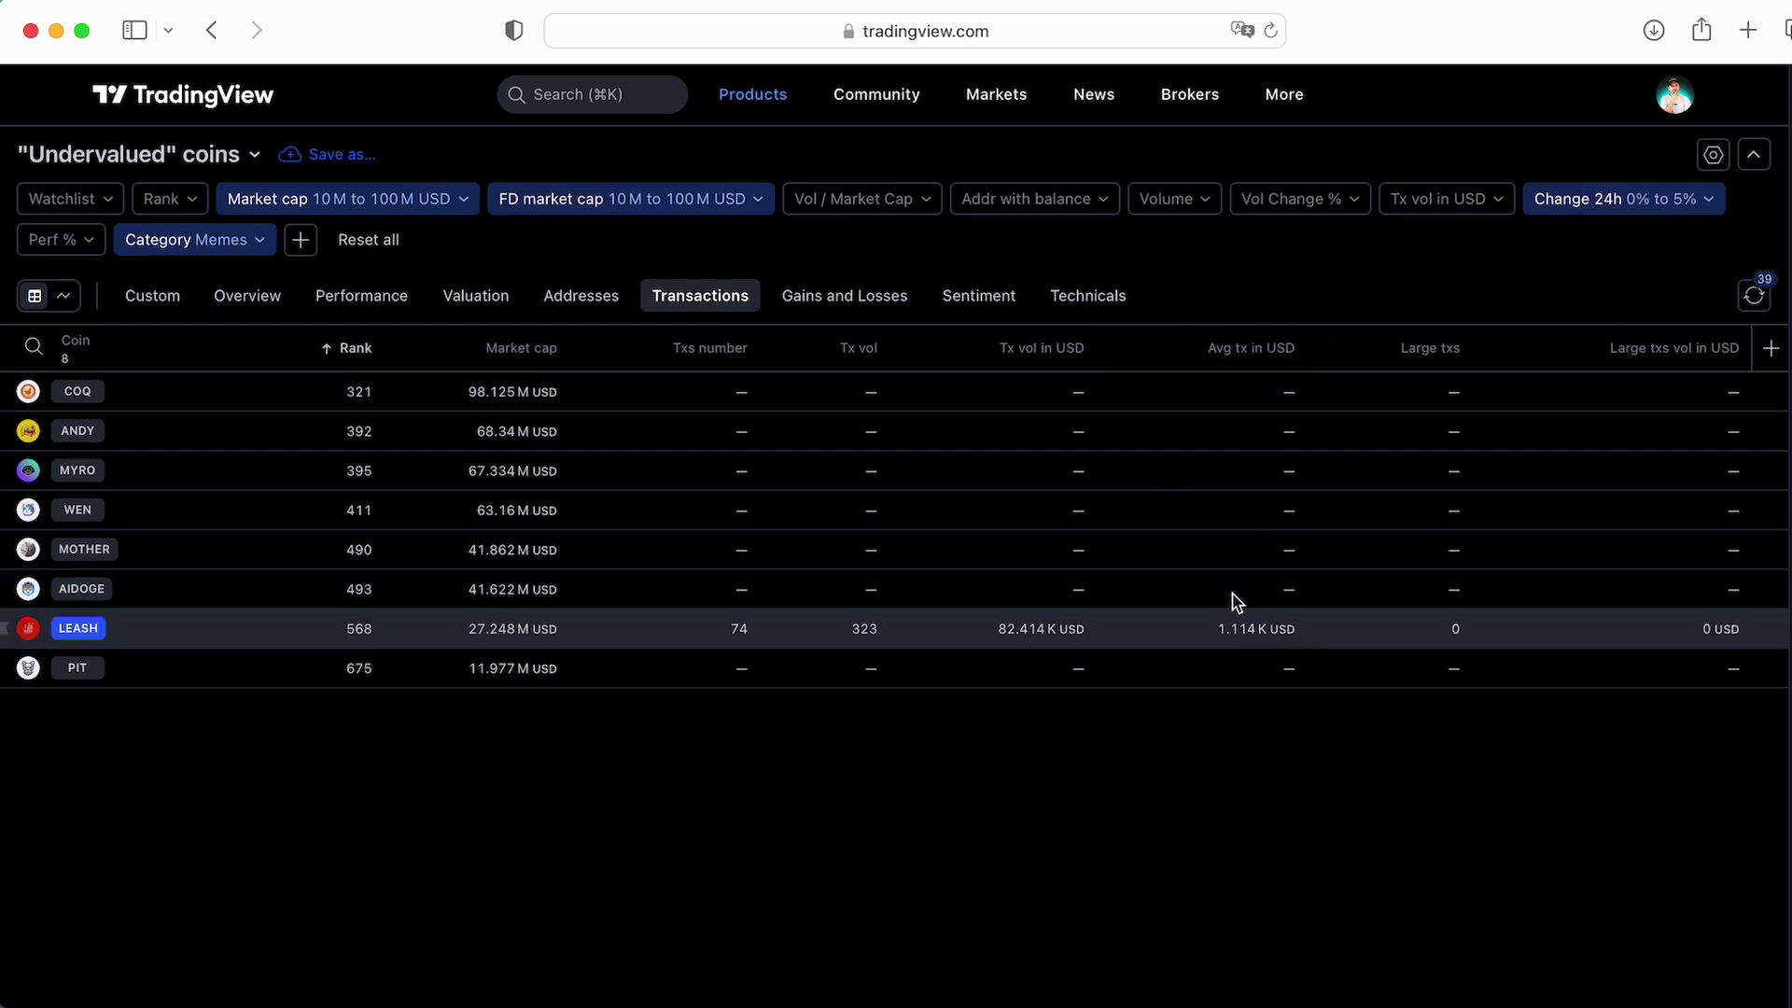
left_click(864, 304)
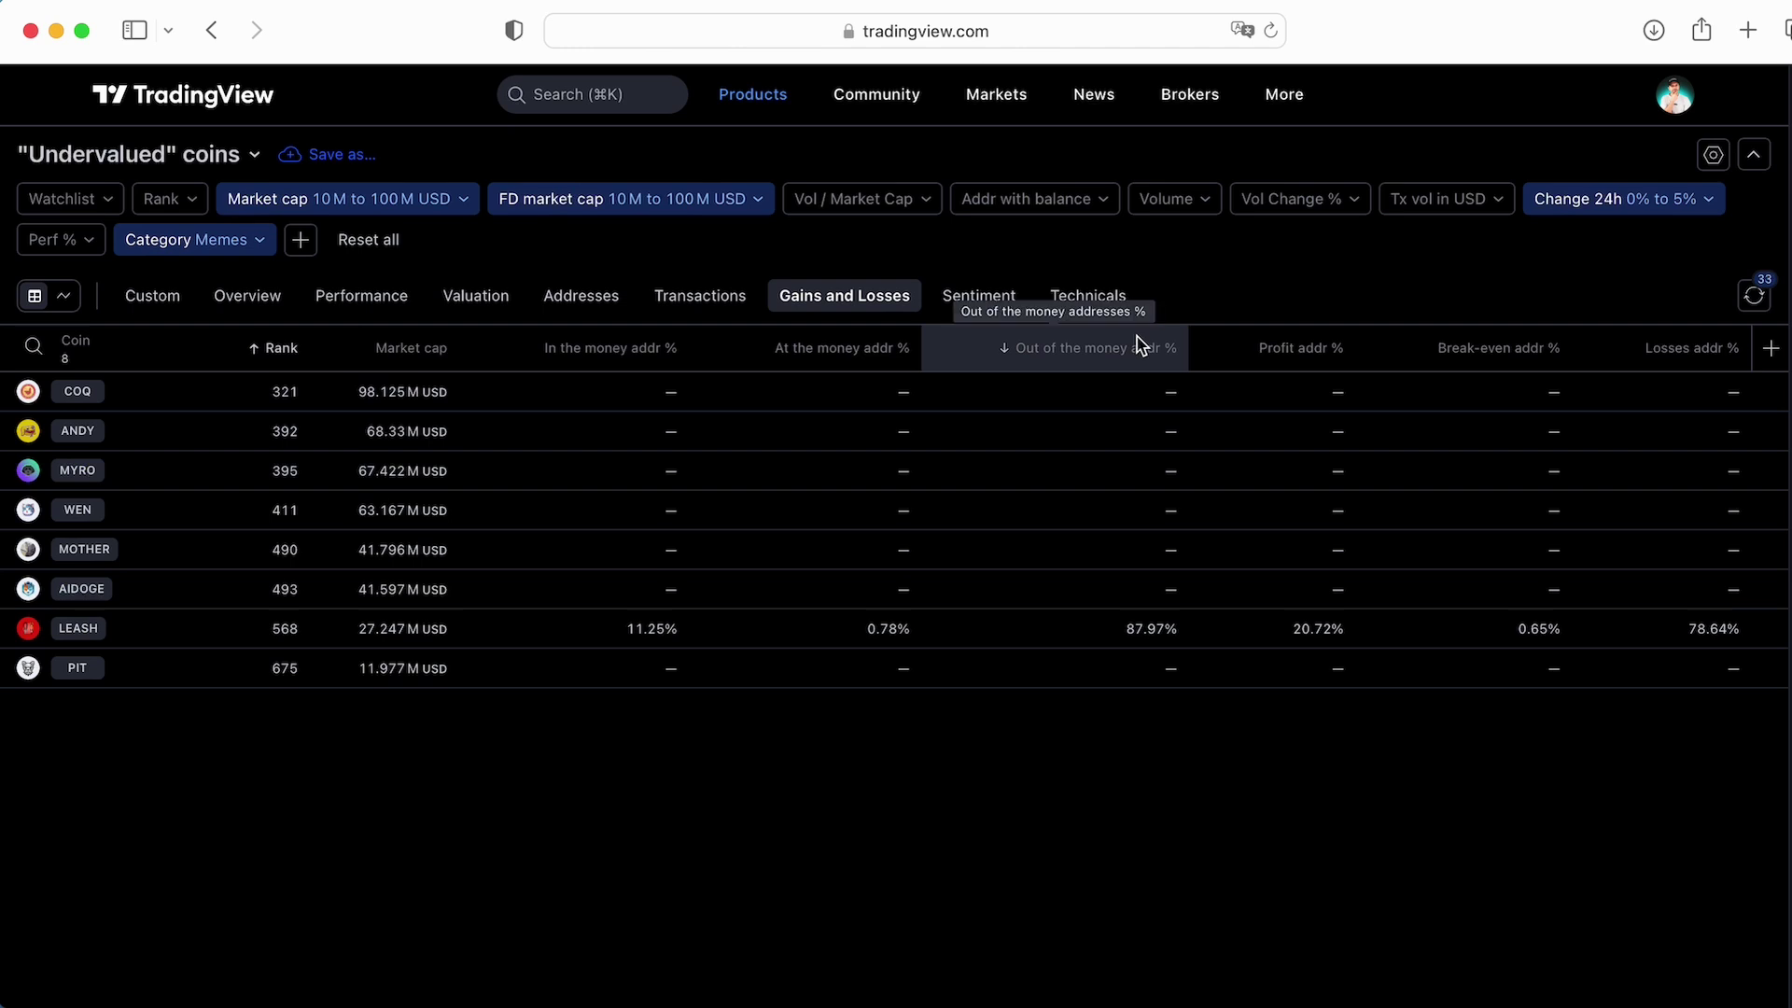
left_click(979, 295)
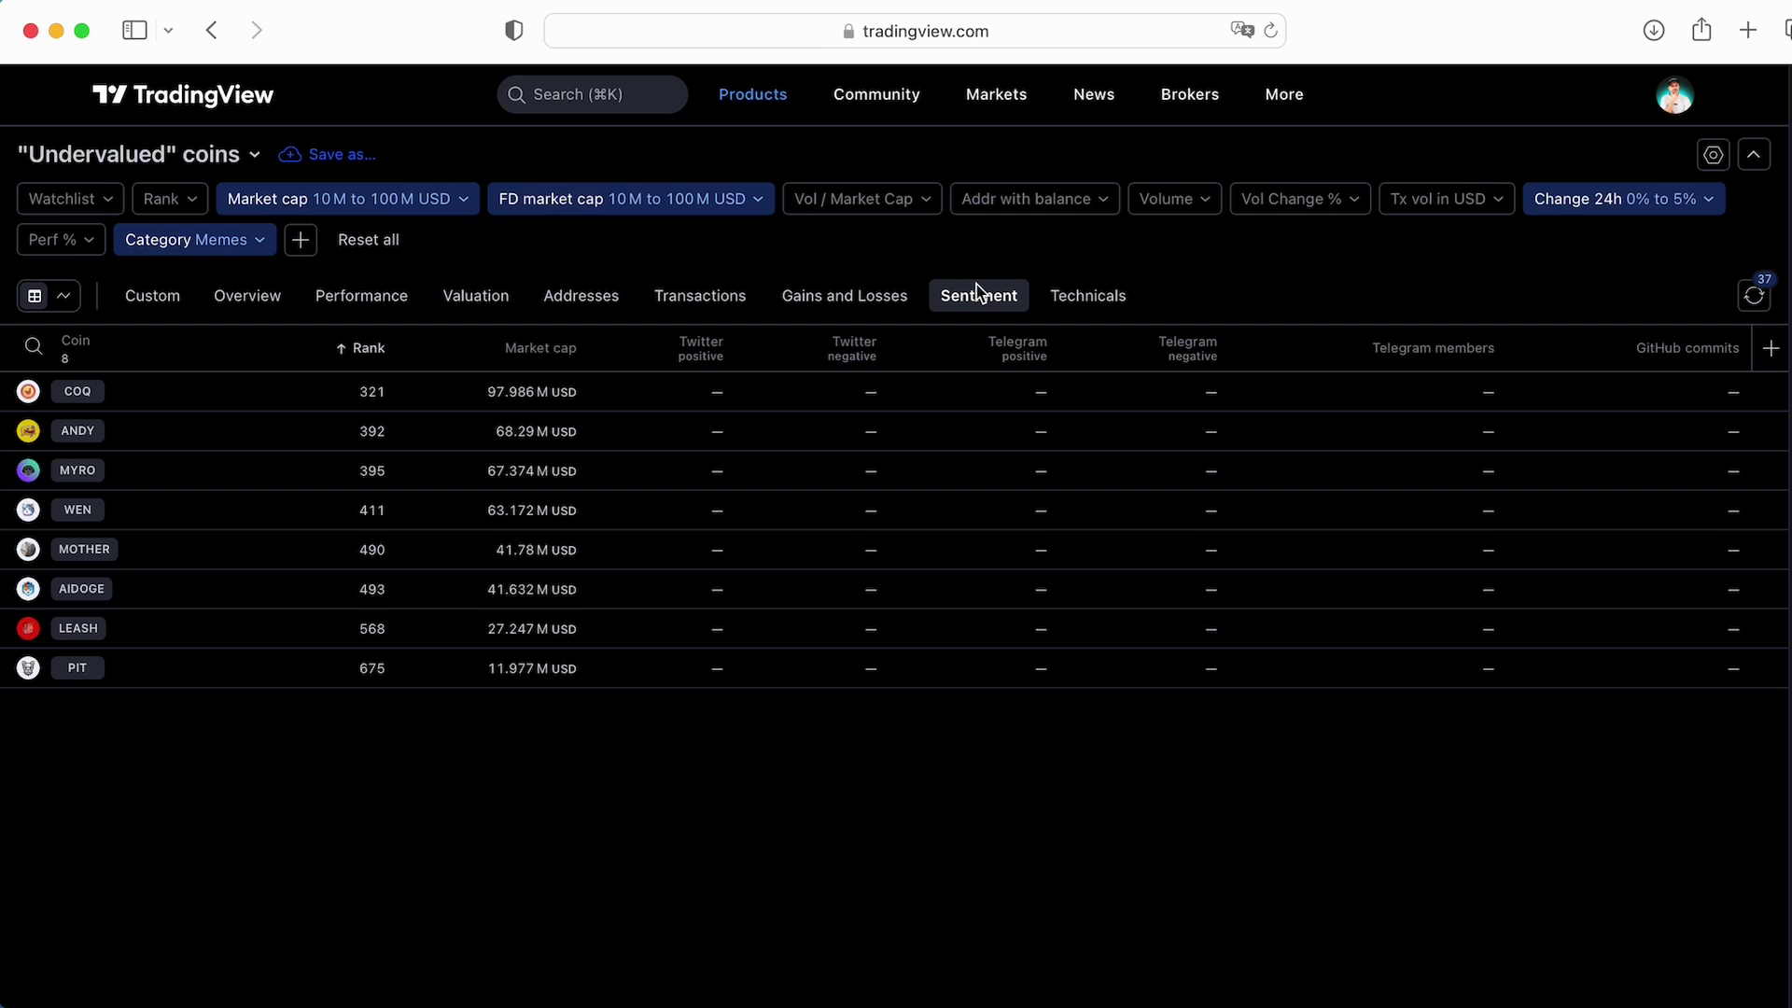
Show the Technicals view with MA, oscillator ratings, RSI, CCI and Stochastic for the 8 meme coins
left_click(1087, 300)
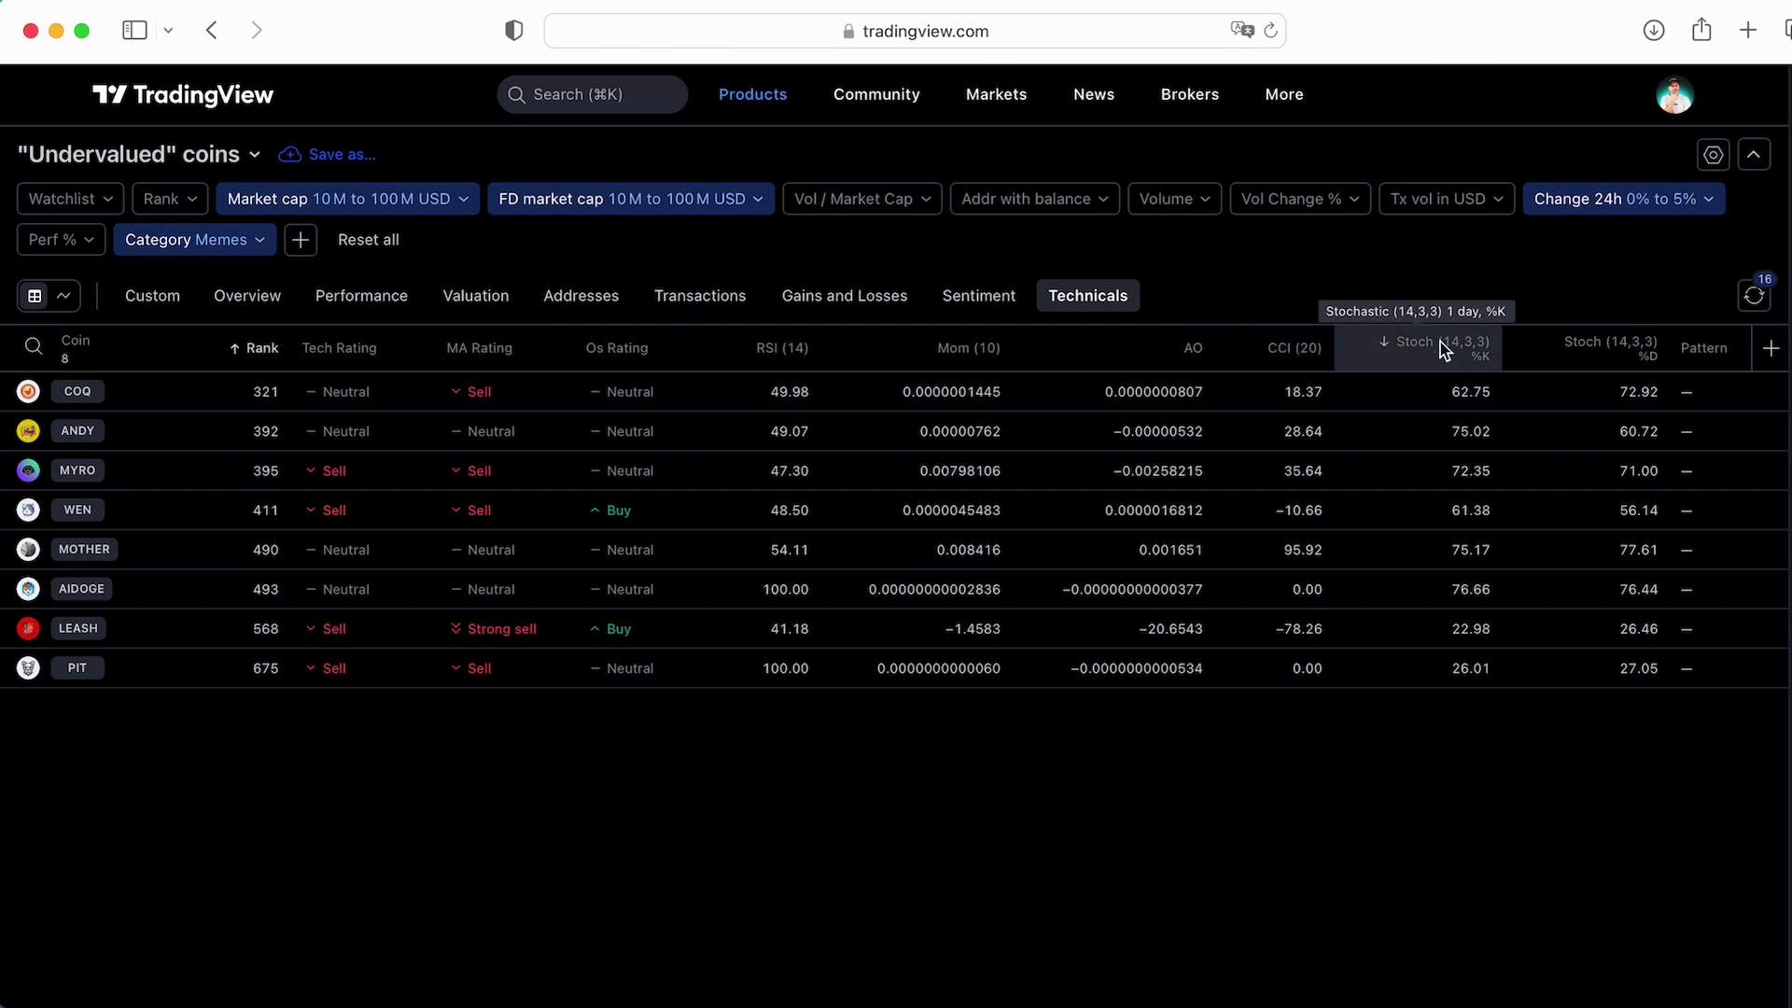
Add a Moving Averages Rating column at 1-week interval, accepting the Custom column set overwrite
left_click(1771, 355)
left_click(1639, 687)
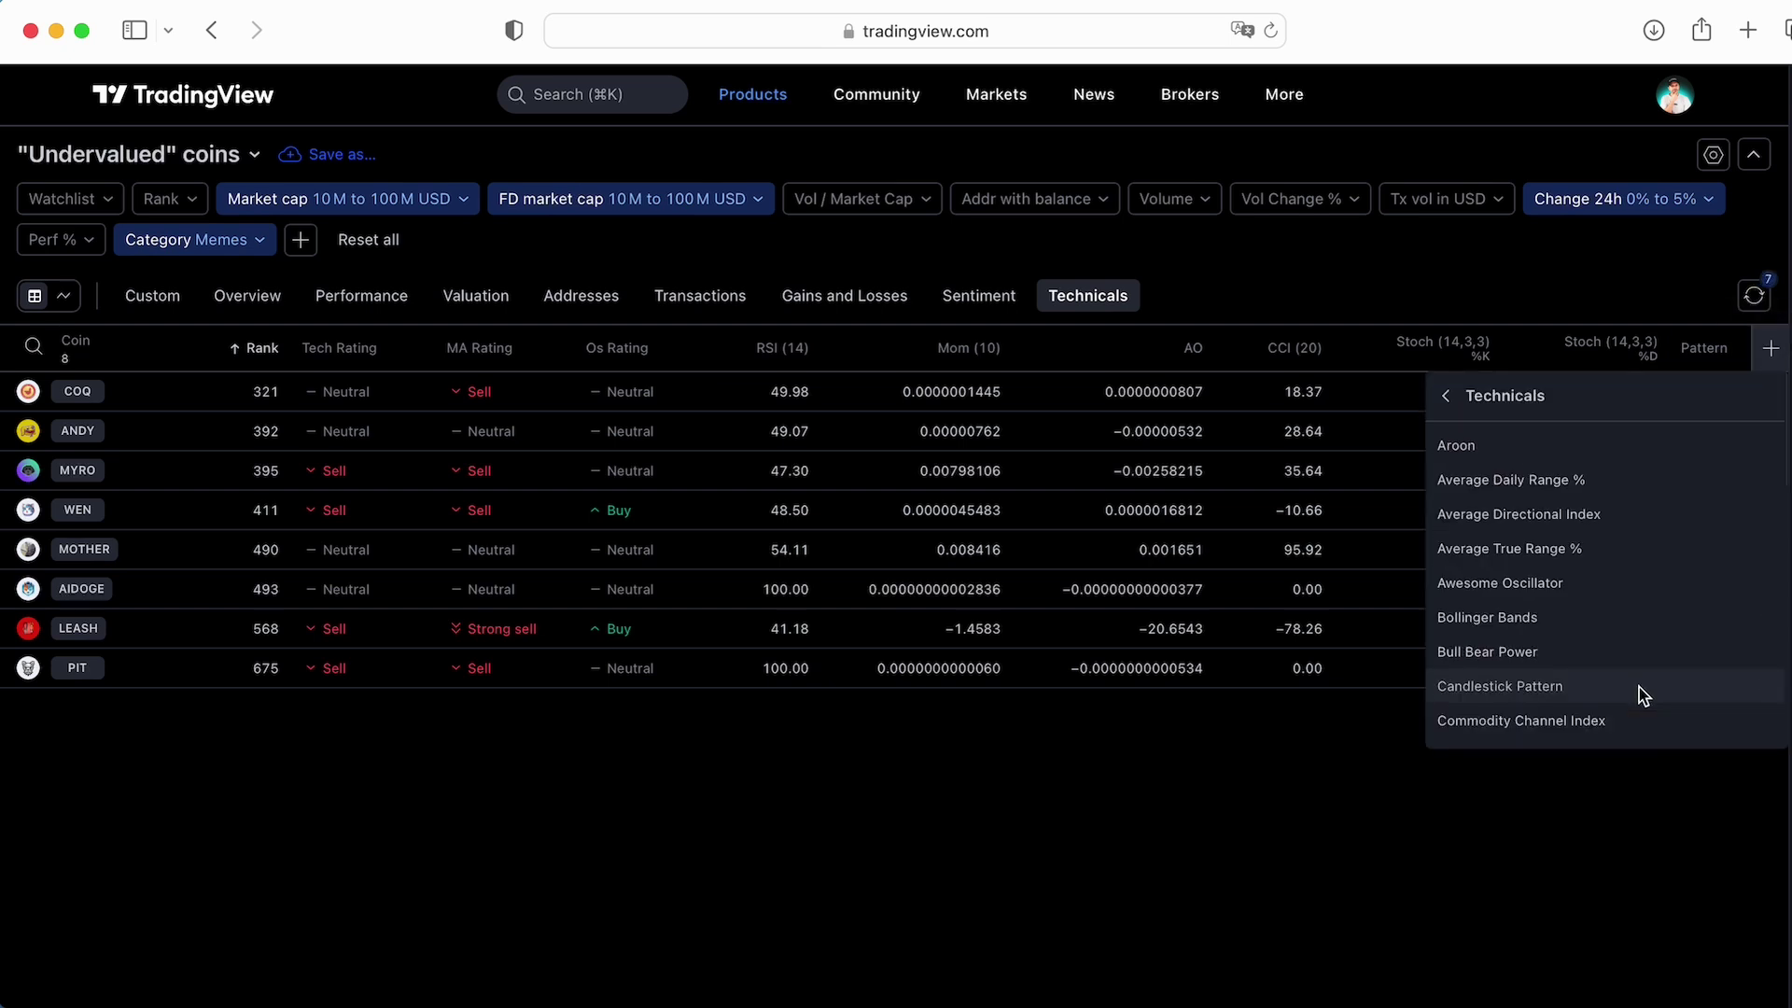
scroll(1602, 510, "down", 1)
scroll(1602, 510, "down", 10)
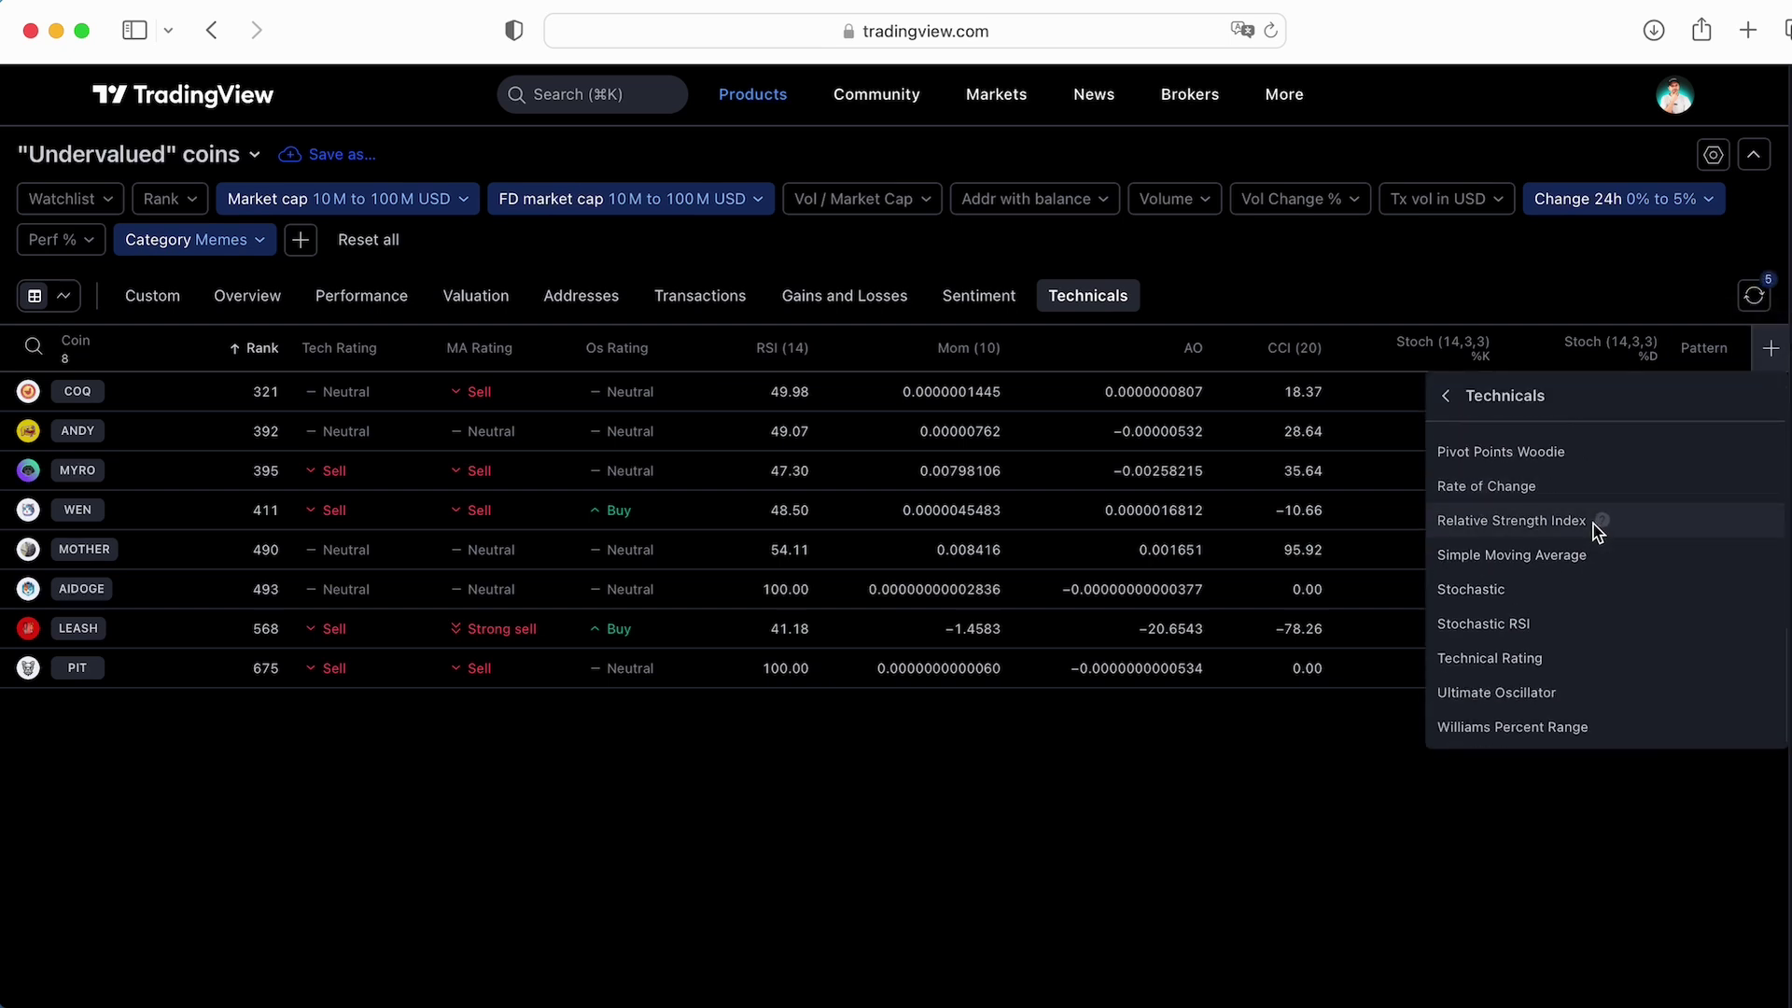
left_click(1584, 628)
left_click(1580, 495)
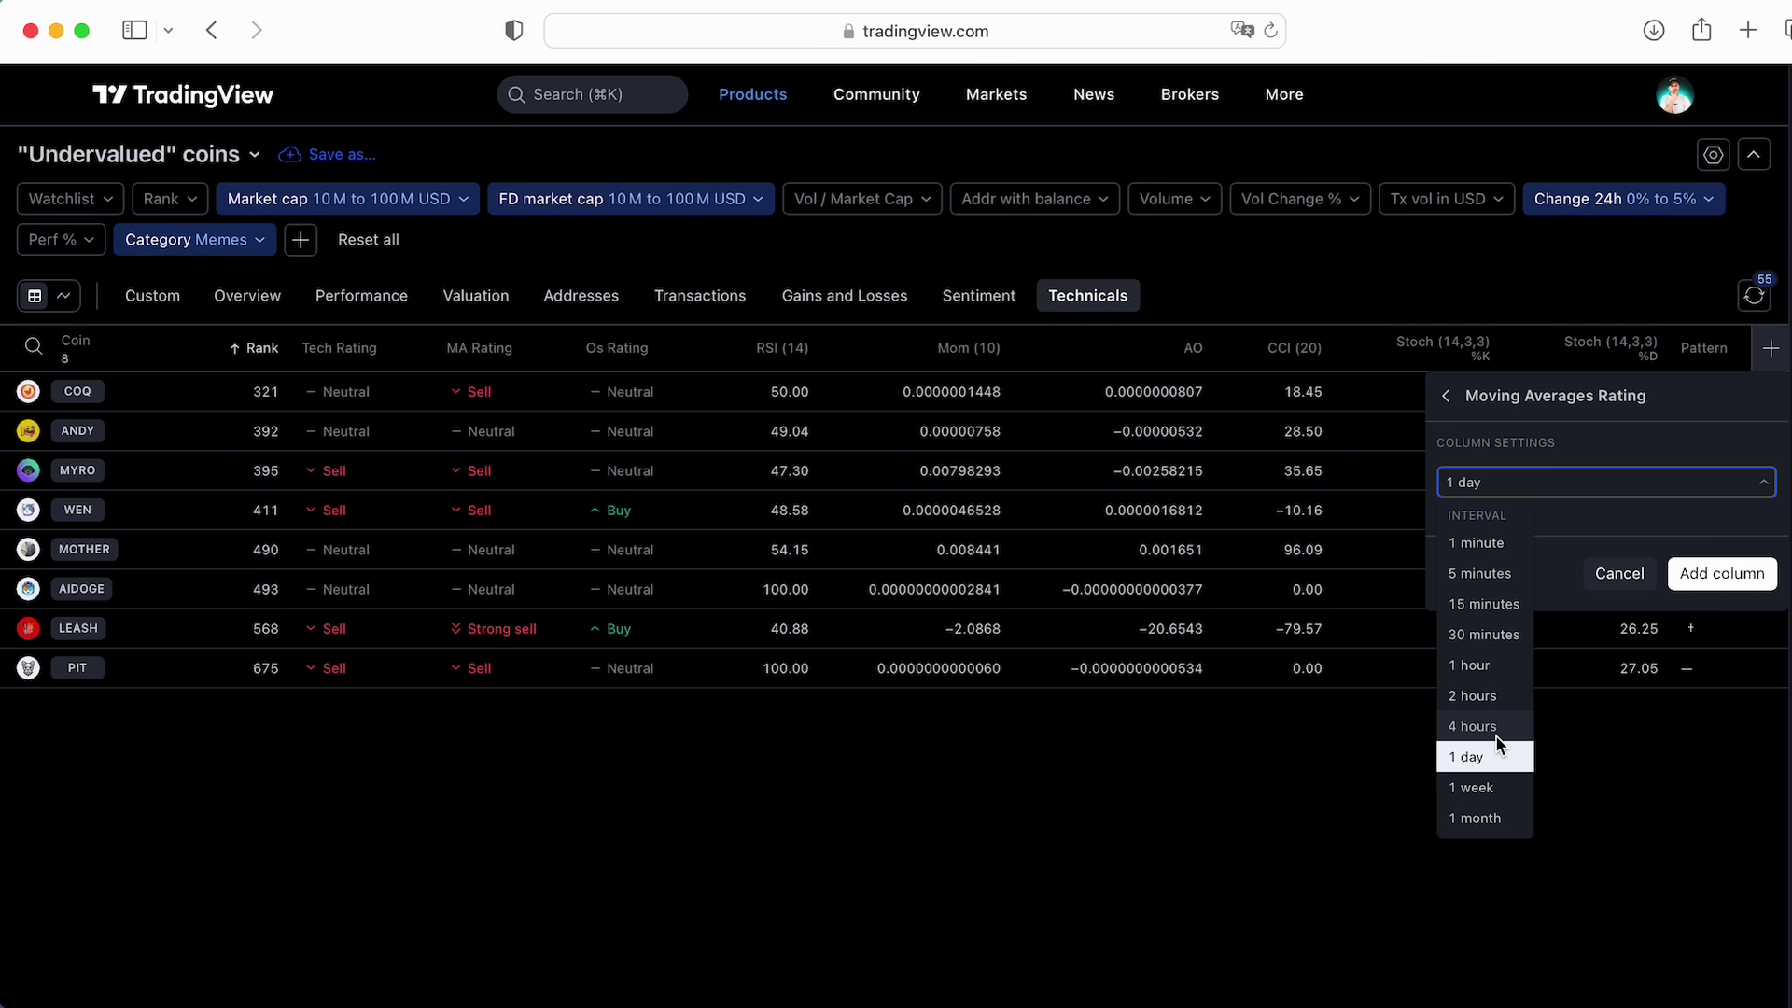
left_click(1487, 790)
left_click(1716, 577)
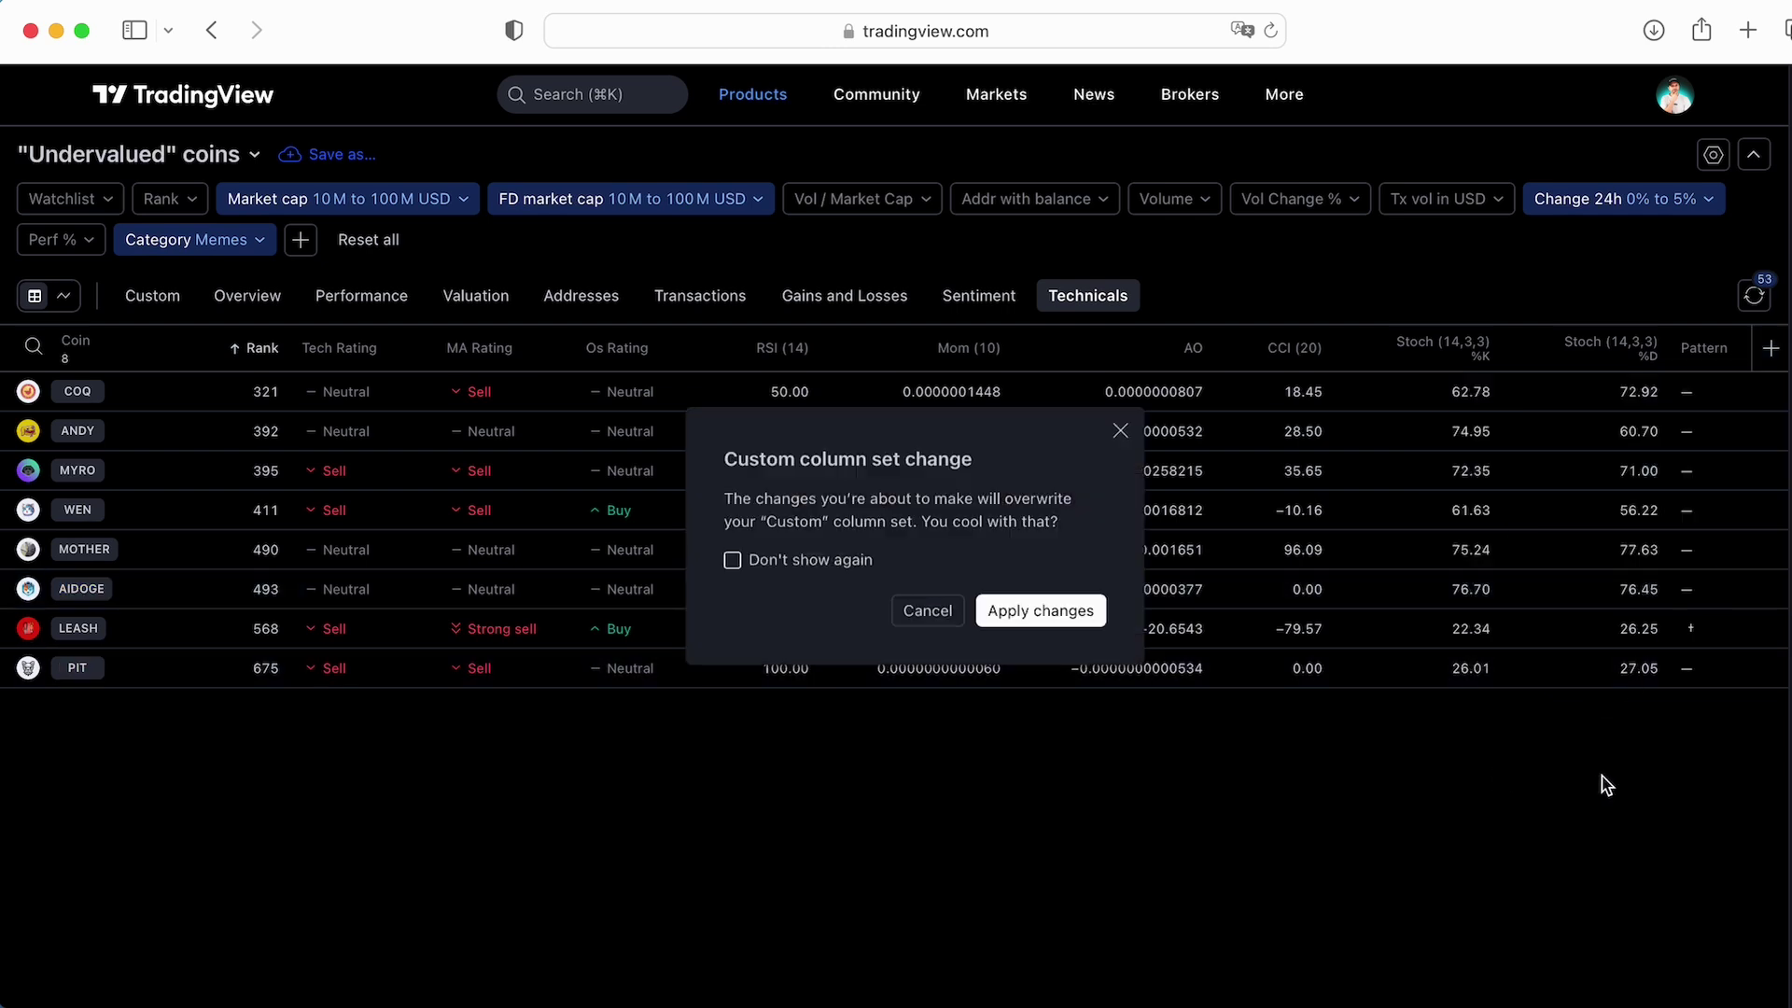
left_click(1071, 611)
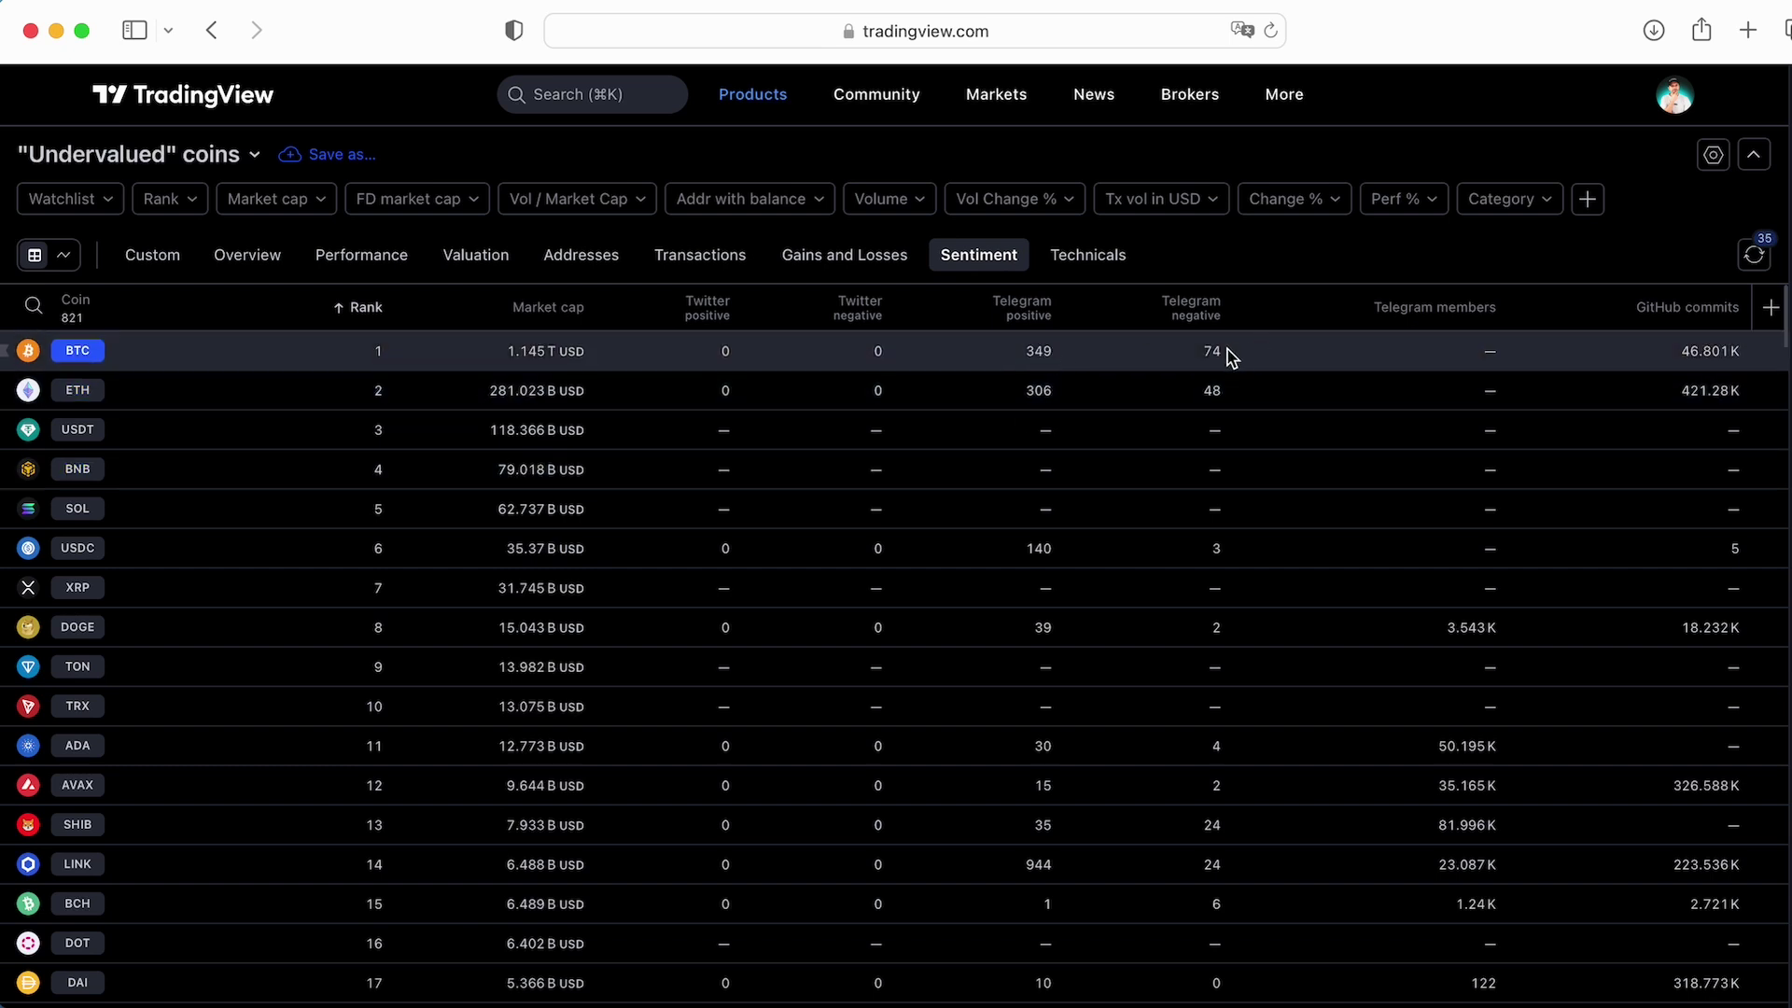
Scroll down the unfiltered coin screener table to review more of the 821 coins
scroll(1022, 625, "down", 5)
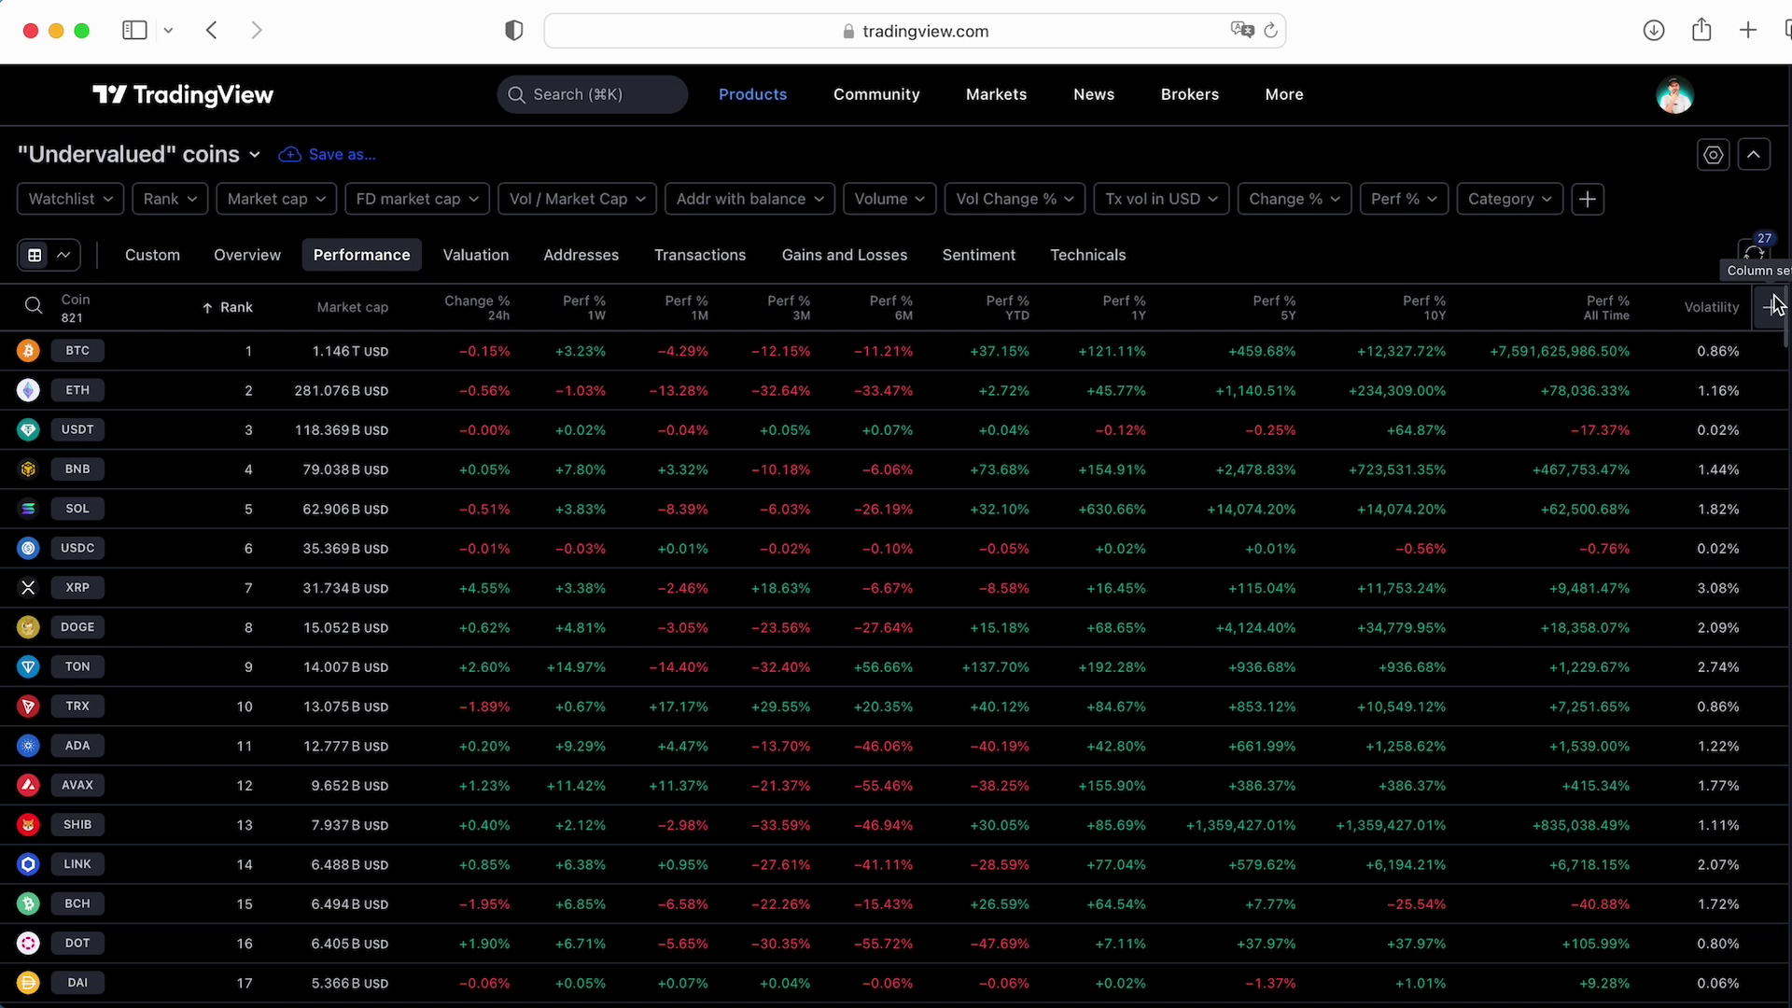